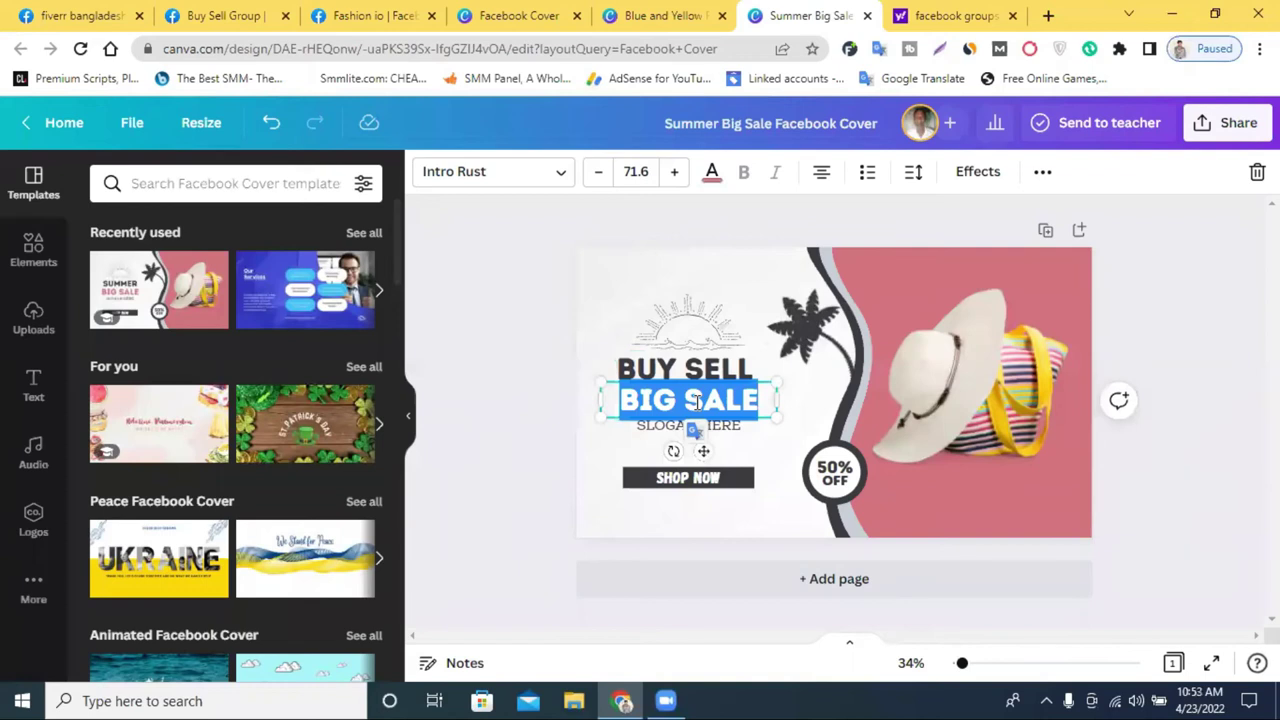
Step: Replace the "BIG SALE" line of the cover's heading with "GROUPS"
type("GROU")
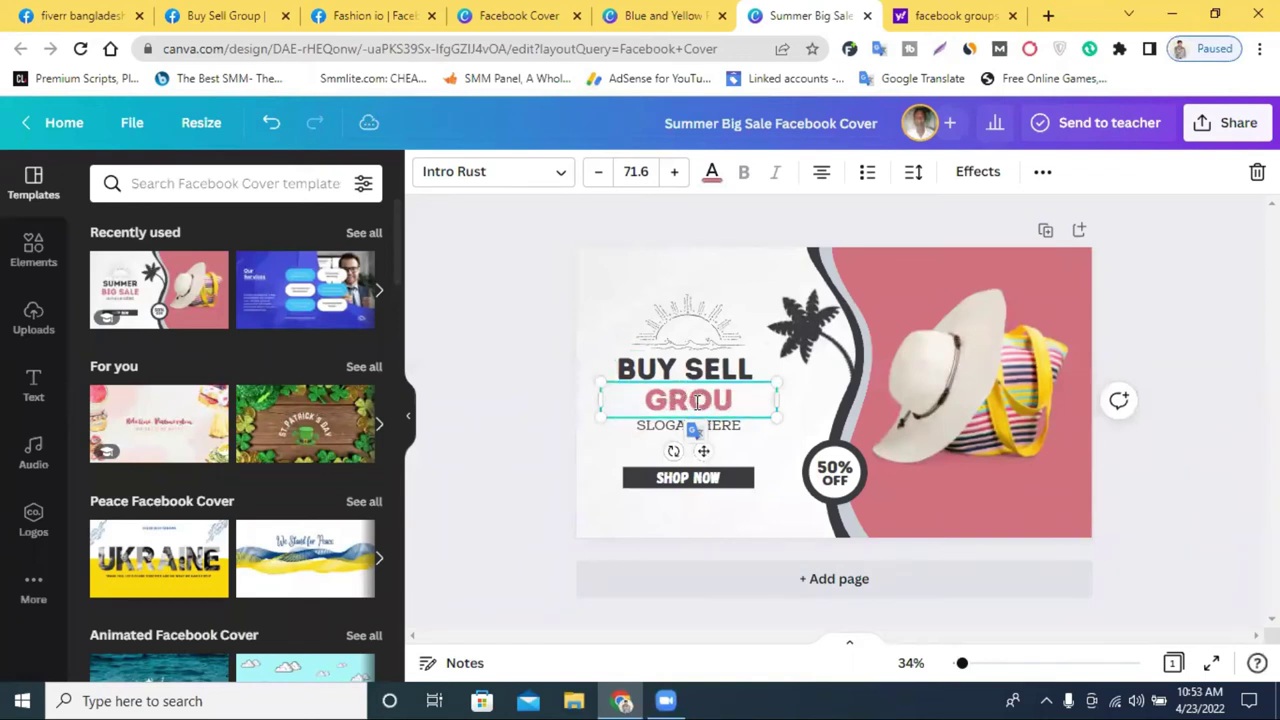
type("PS")
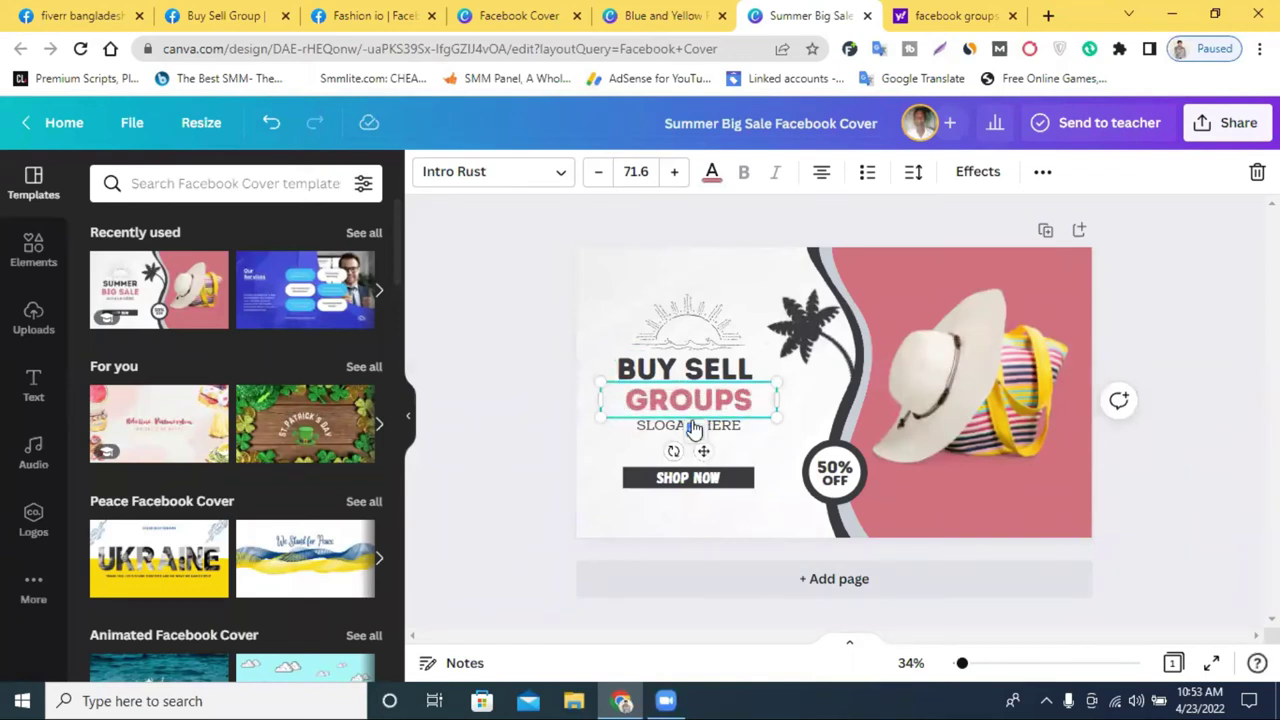
left_click(505, 390)
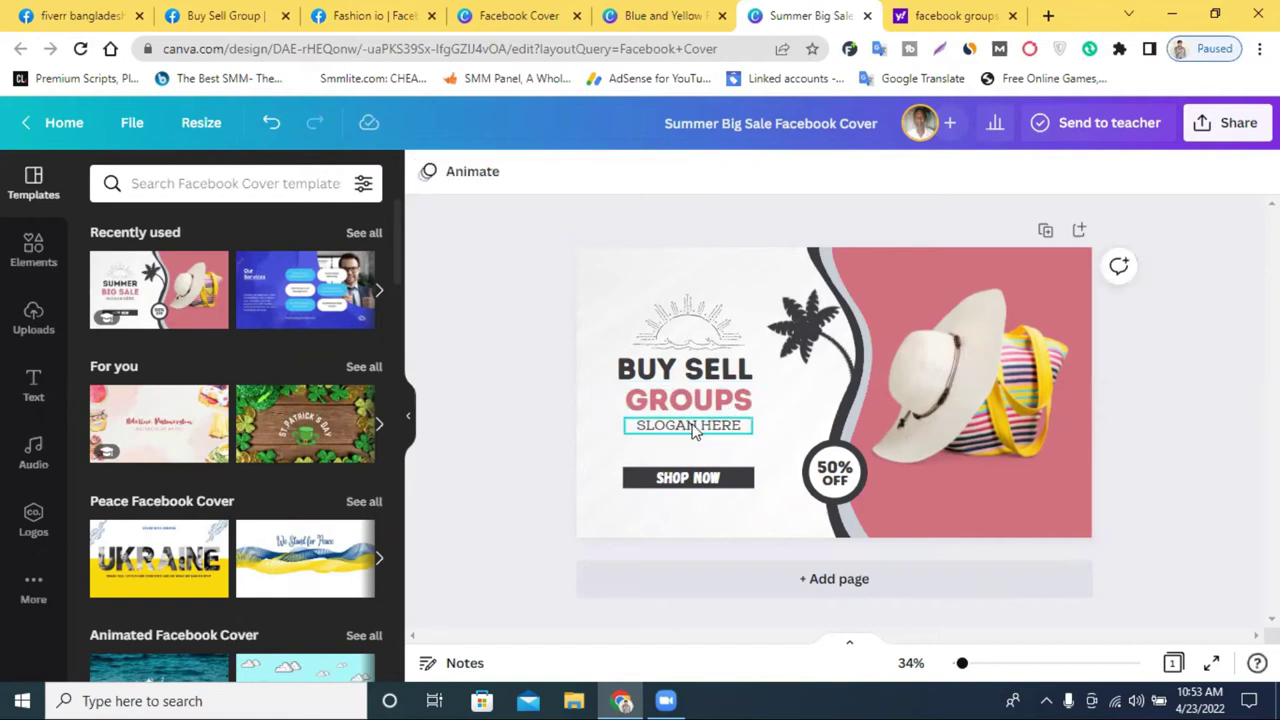
Step: Replace the "SLOGAN HERE" text under the heading with "IN USA, UK, CA,"
double_click(693, 425)
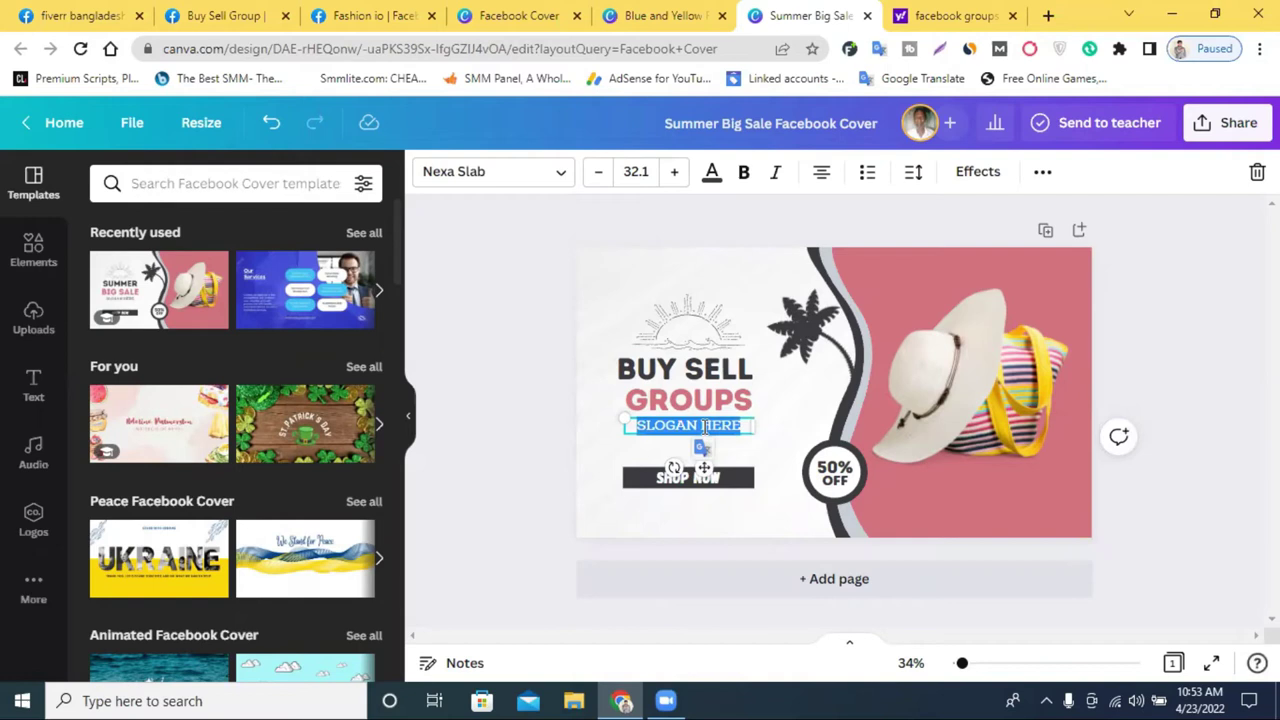
key("BackSpace")
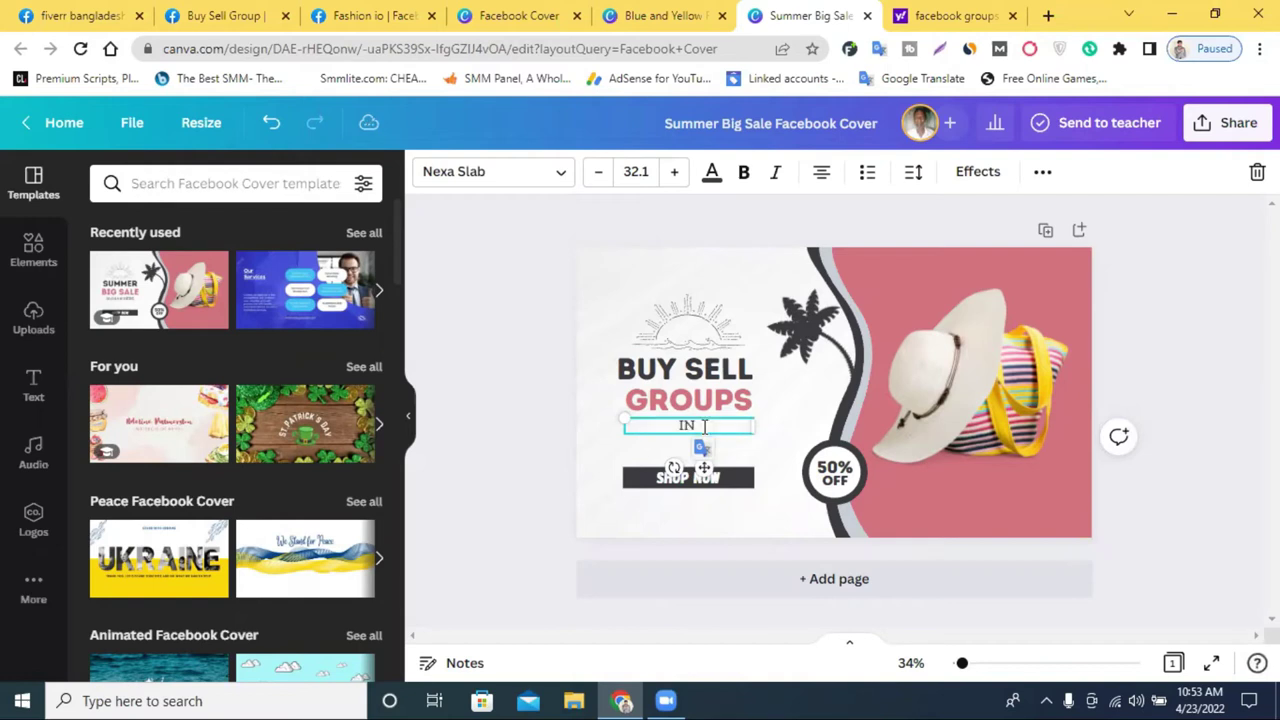
type("IN USA")
type(" U")
type("K.")
type(" CA.")
left_click(1219, 390)
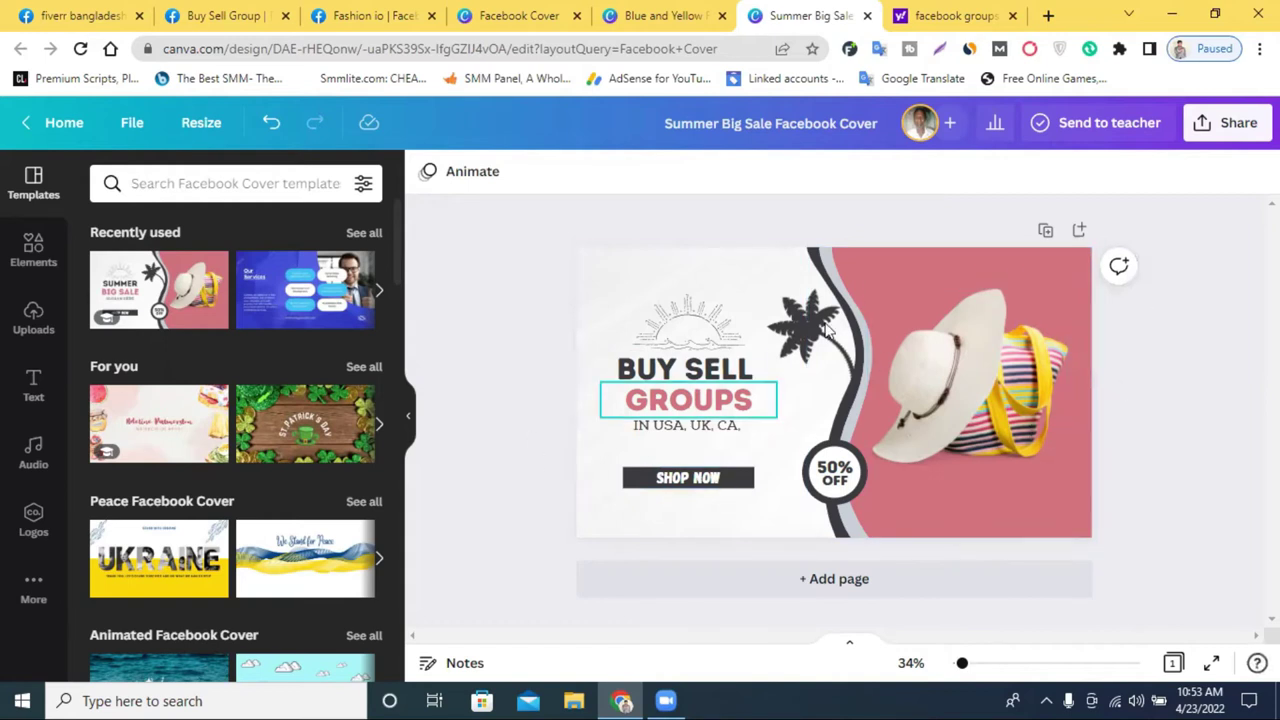
left_click(688, 378)
key("Escape")
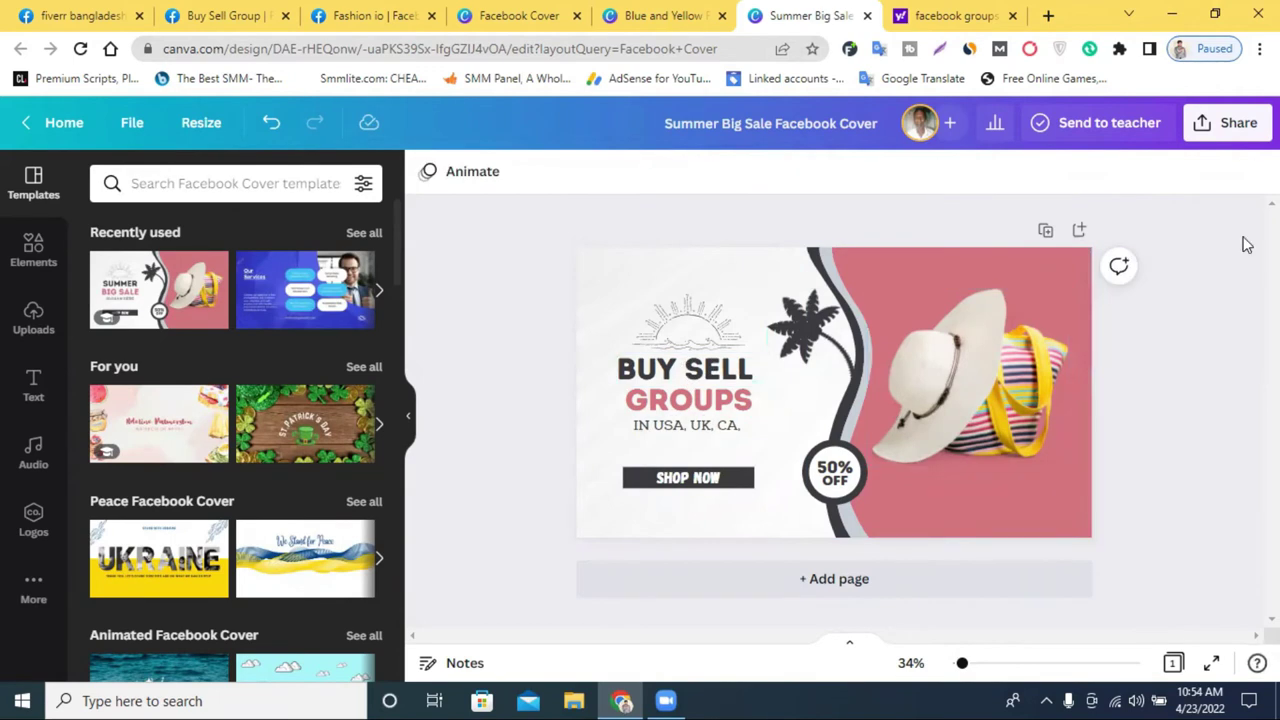
Step: Download the cover design as a PNG at size 1, 1640 × 924 px
left_click(1218, 128)
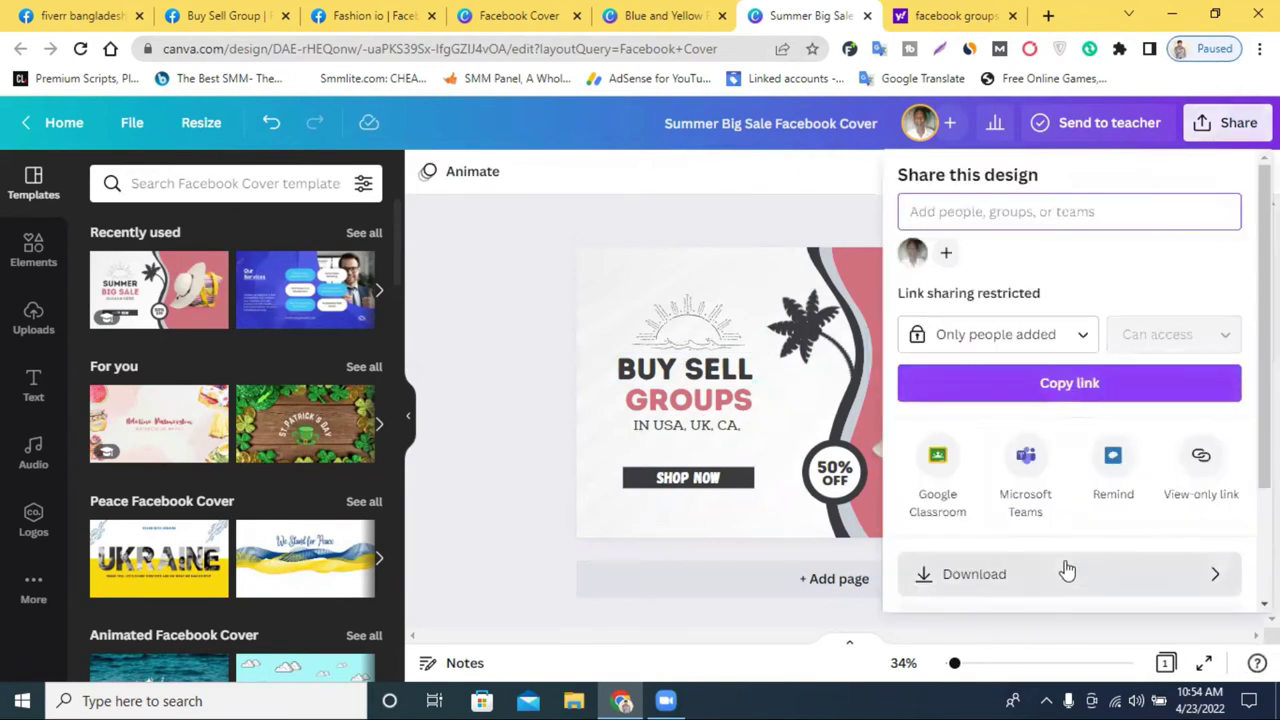
left_click(1058, 580)
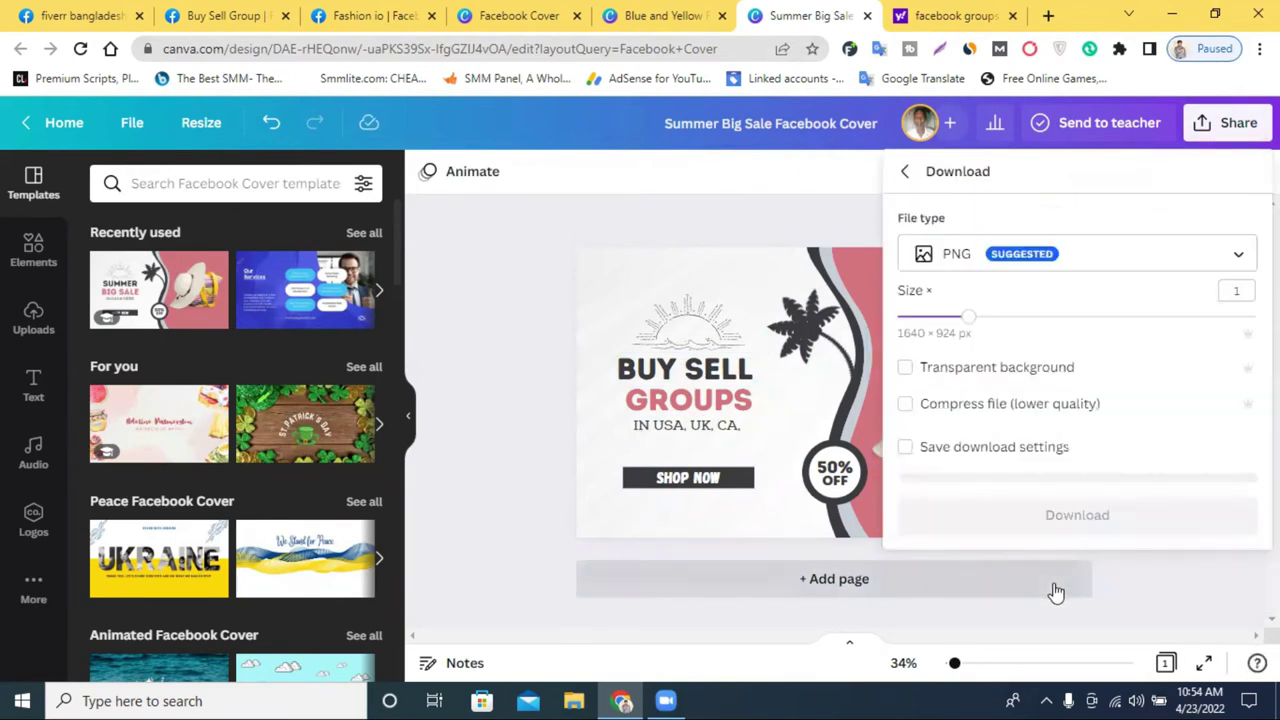
left_click(1071, 518)
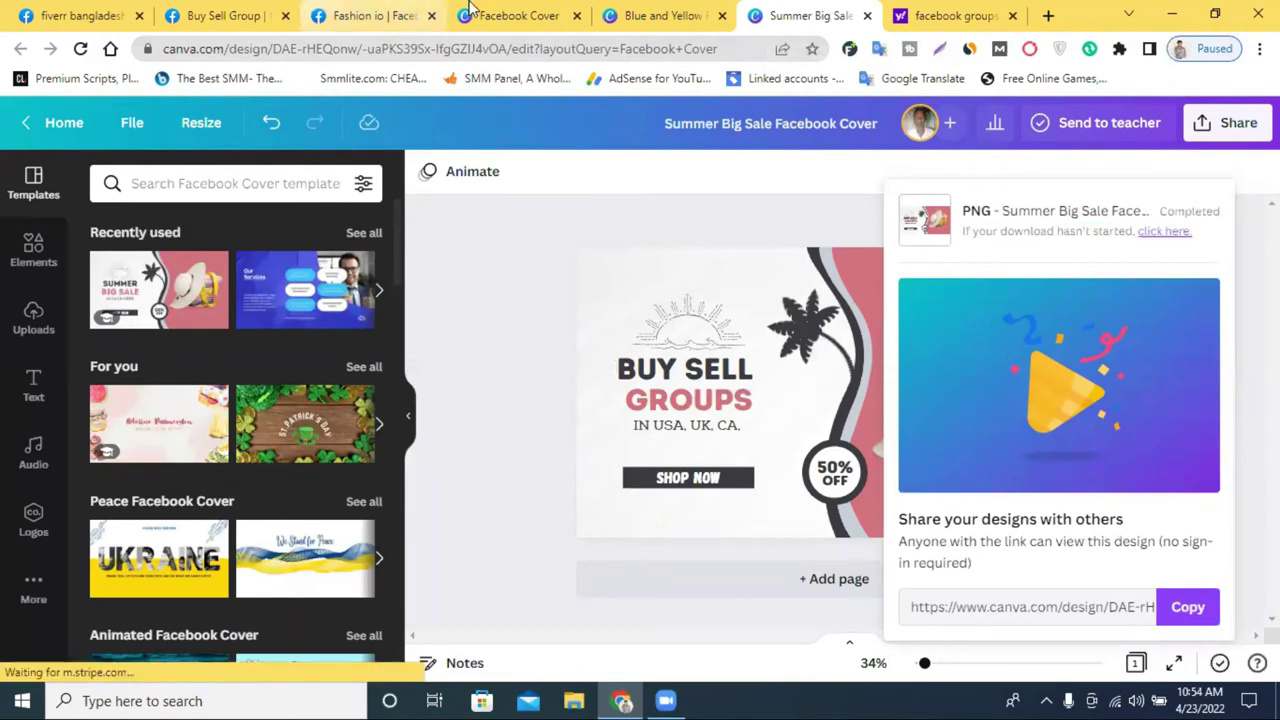
Step: Switch to the Buy Sell Group page on Facebook and upload "Summer Big Sale Facebook Cover" from Downloads as its cover photo
left_click(515, 15)
left_click(362, 14)
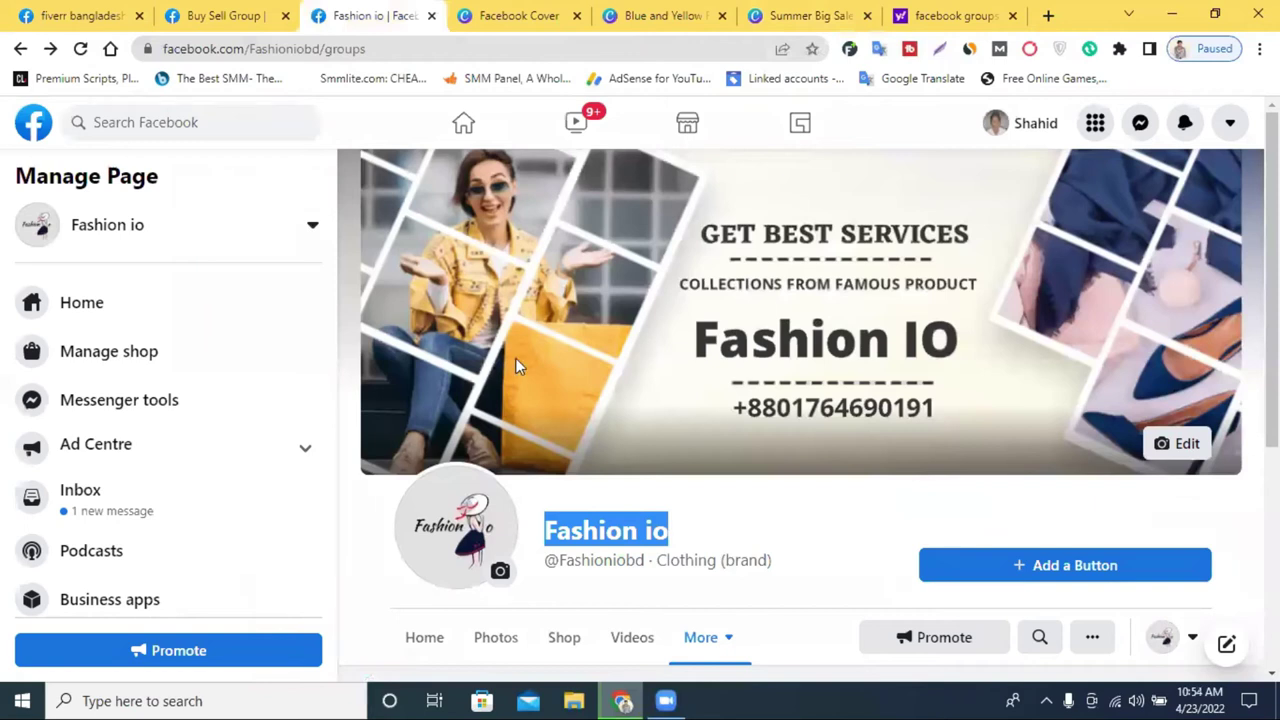
key("ctrl+shift+Tab")
scroll(520, 363, "down", 3)
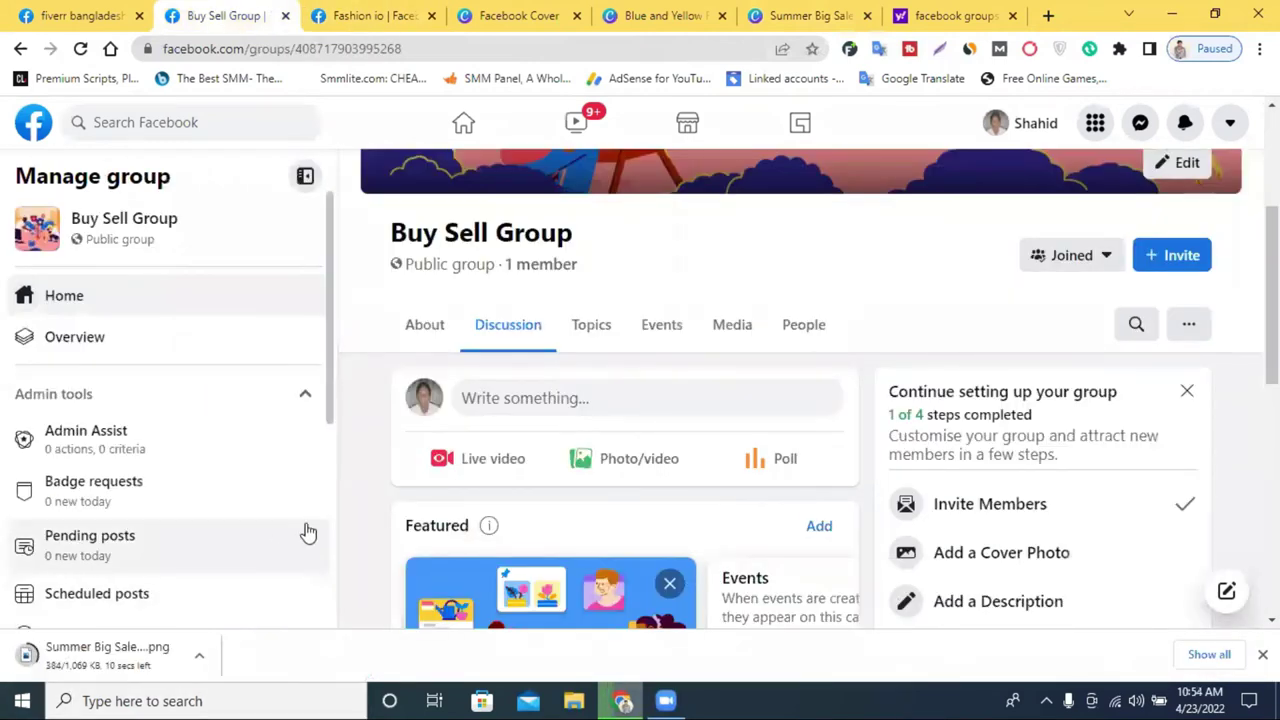
scroll(594, 423, "up", 2)
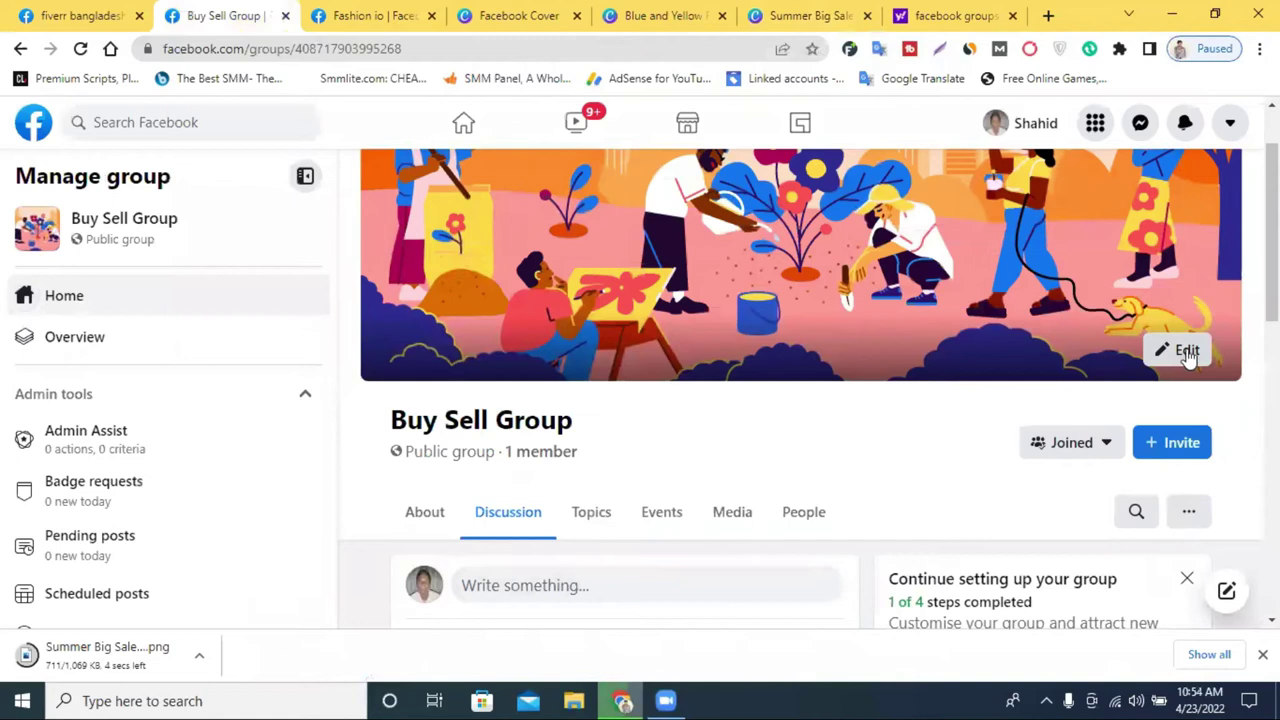
left_click(1190, 351)
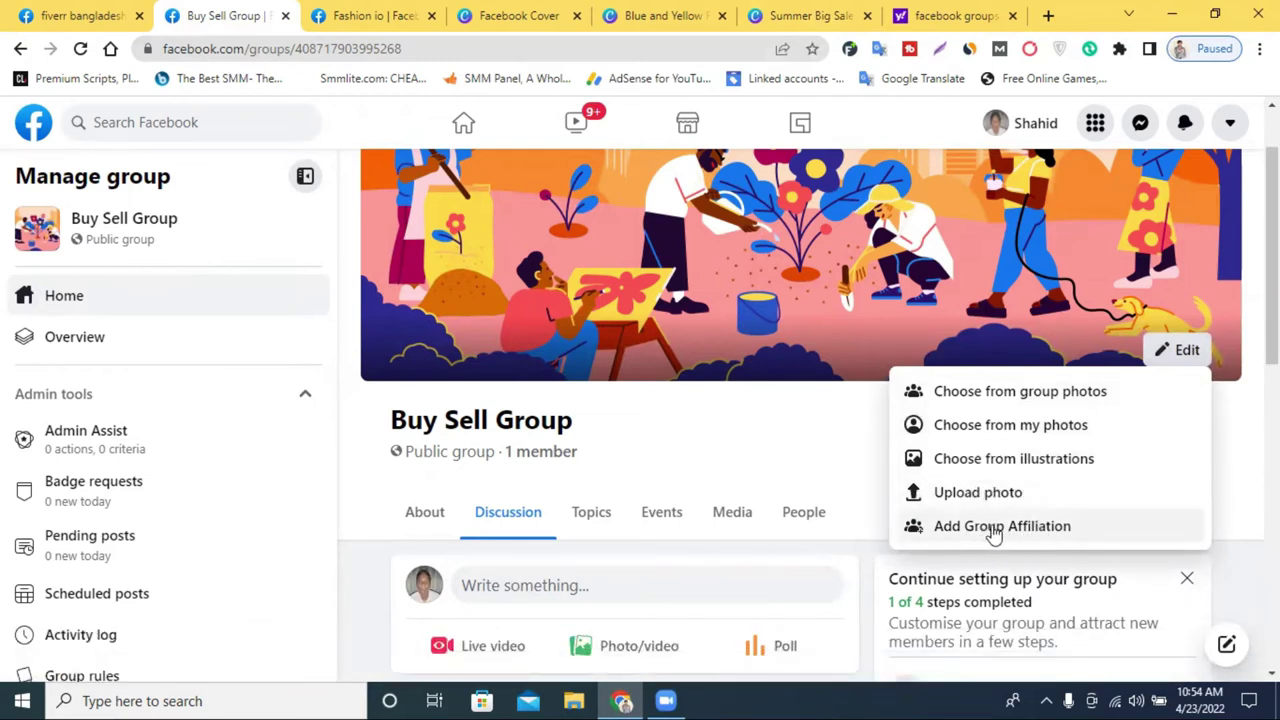
left_click(955, 497)
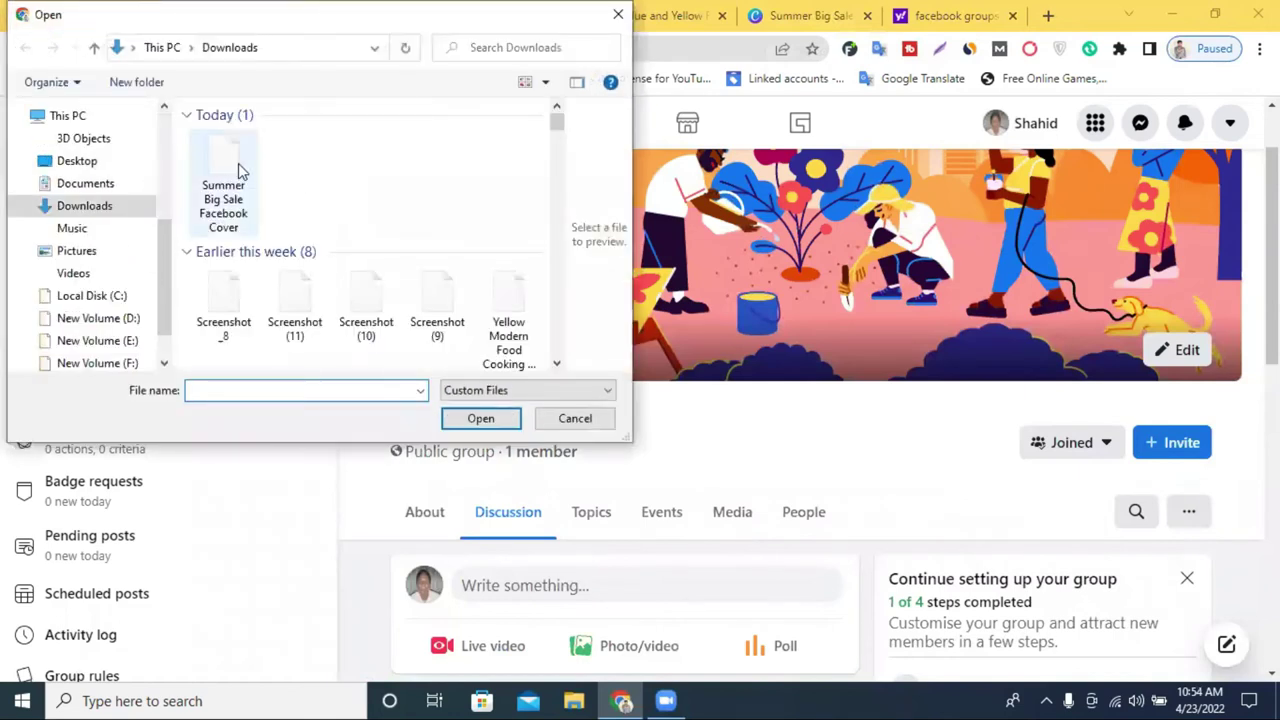
left_click(236, 174)
left_click(480, 418)
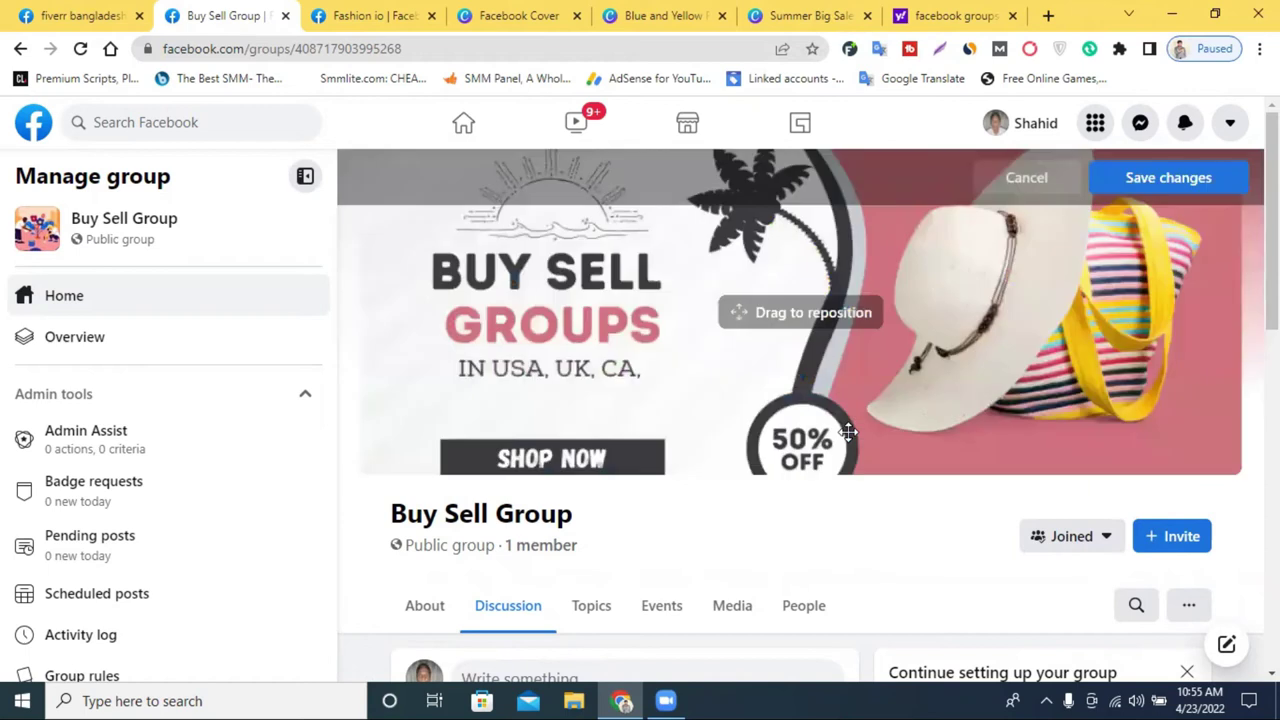
Step: Reposition the cover photo so the whole SHOP NOW bar and 50% OFF badge fit in the frame, and save the changes
left_click_drag(848, 431, 848, 431)
left_click_drag(946, 354, 953, 400)
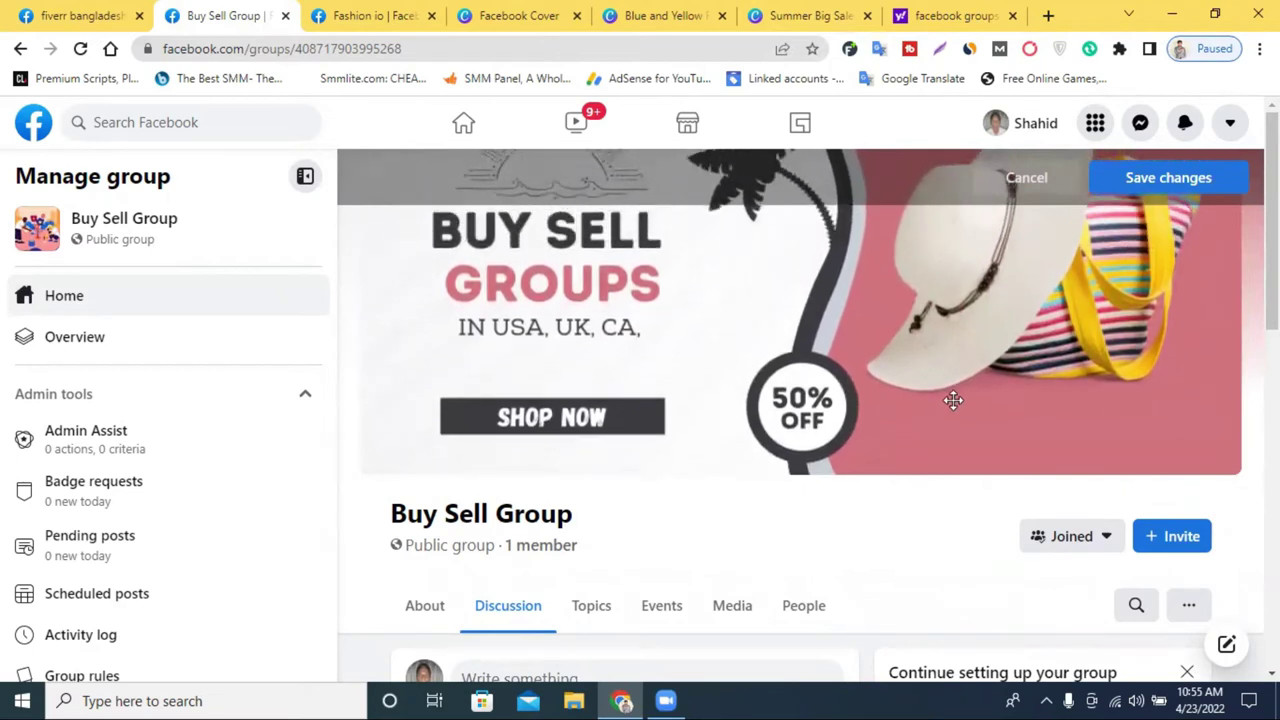
left_click(1162, 180)
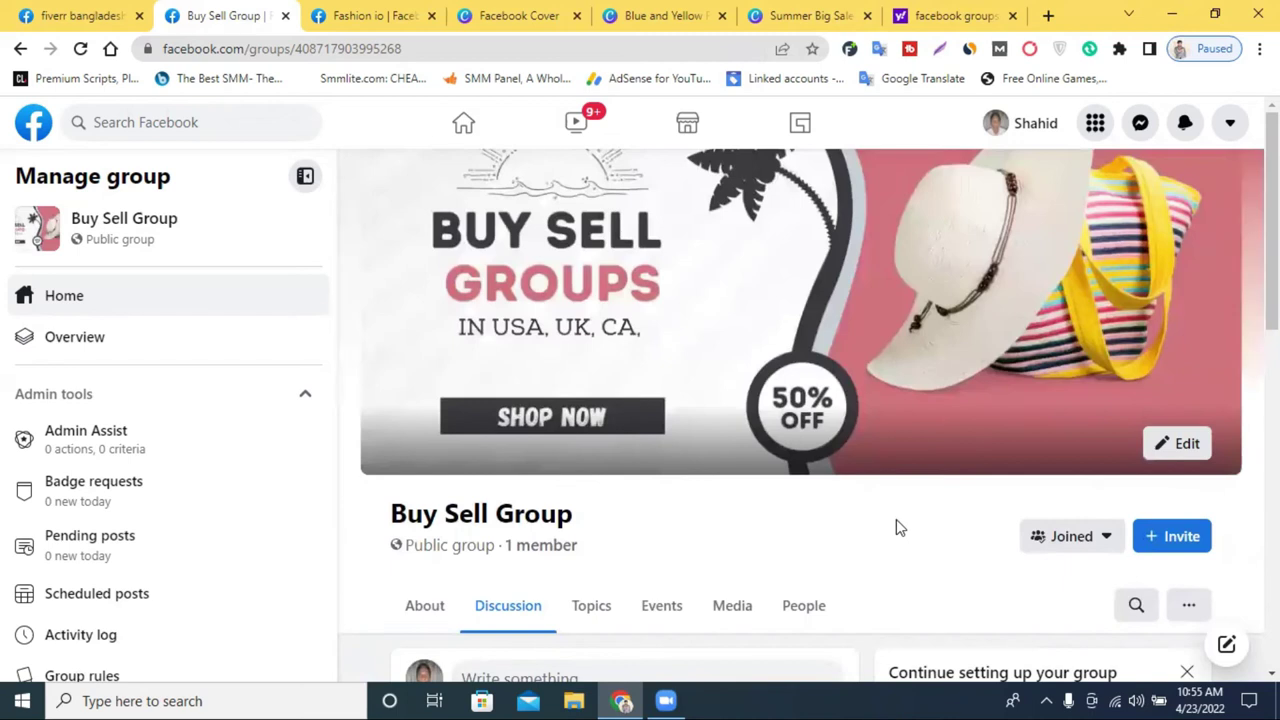
Step: Return to the Canva cover design, shrink the sun, heading, slogan and SHOP NOW elements together, and centre them vertically
left_click(937, 10)
left_click(805, 18)
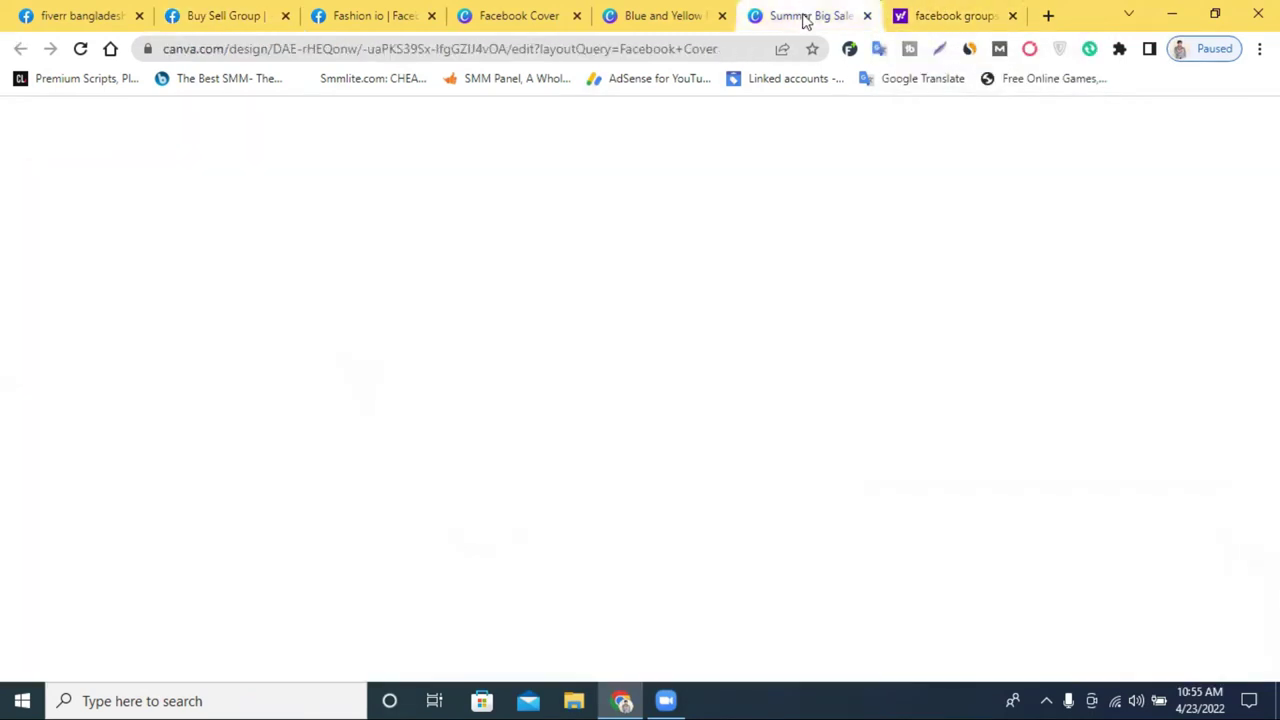
left_click(564, 263)
left_click_drag(555, 308, 1092, 537)
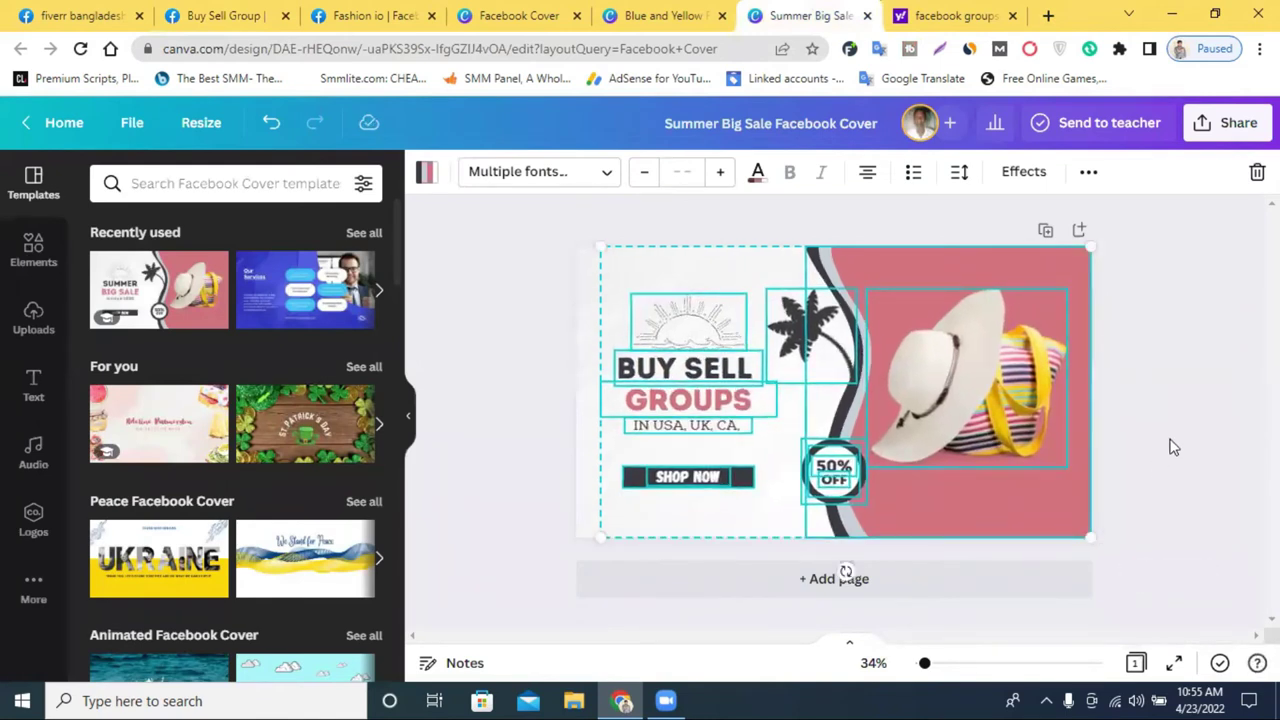
left_click(1166, 443)
left_click_drag(620, 280, 744, 502)
left_click_drag(776, 294, 753, 329)
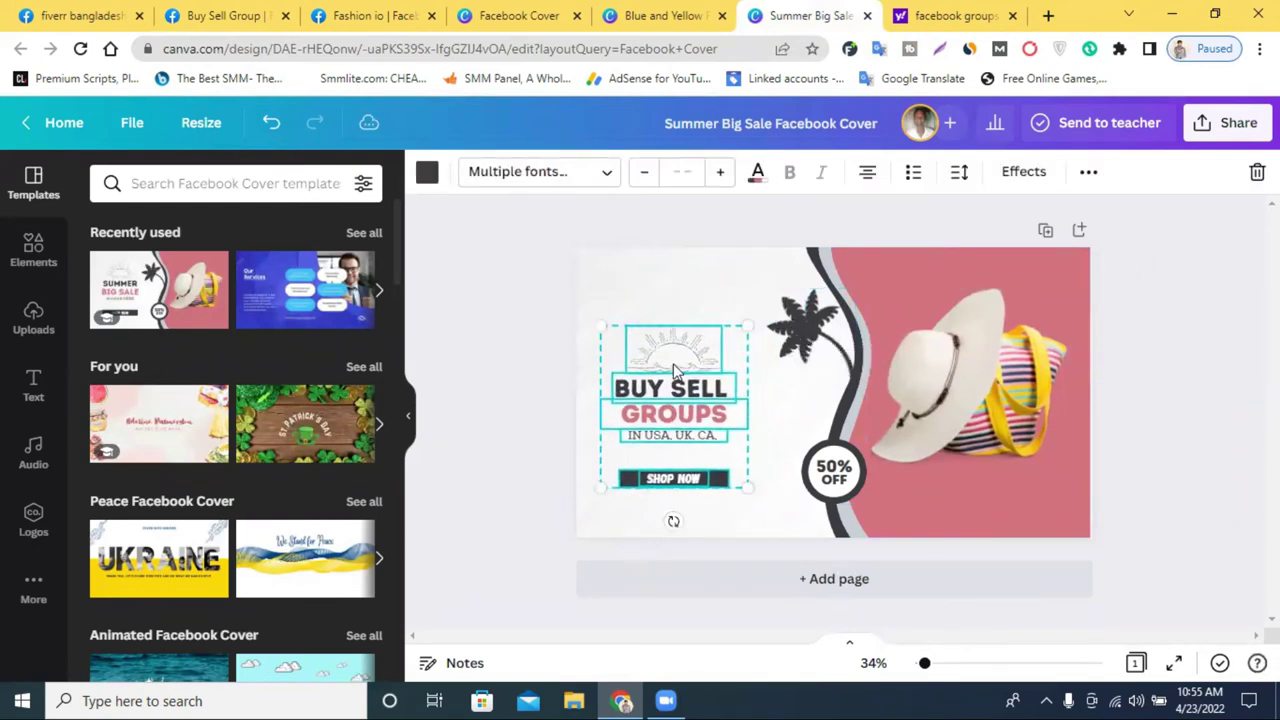
left_click_drag(673, 362, 672, 358)
Step: Move the palm tree slightly down and scale it down beside the wavy edge
left_click(793, 335)
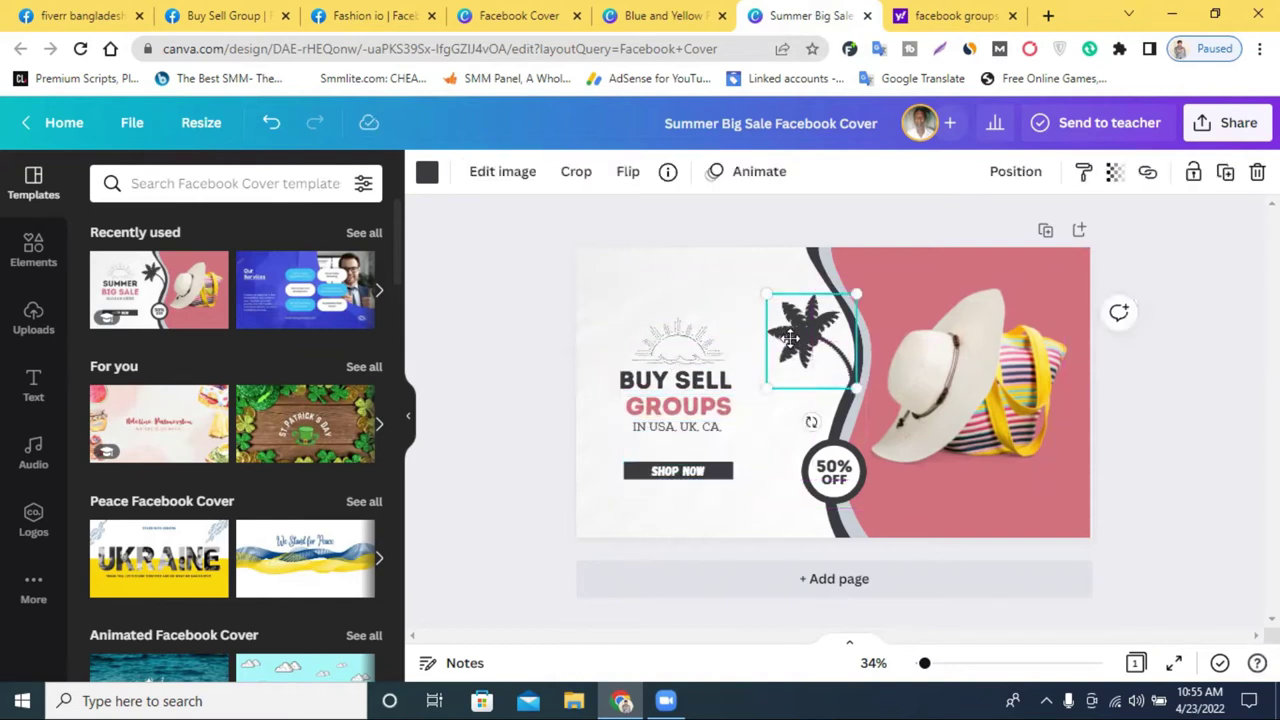
left_click_drag(792, 340, 785, 362)
left_click_drag(760, 310, 776, 328)
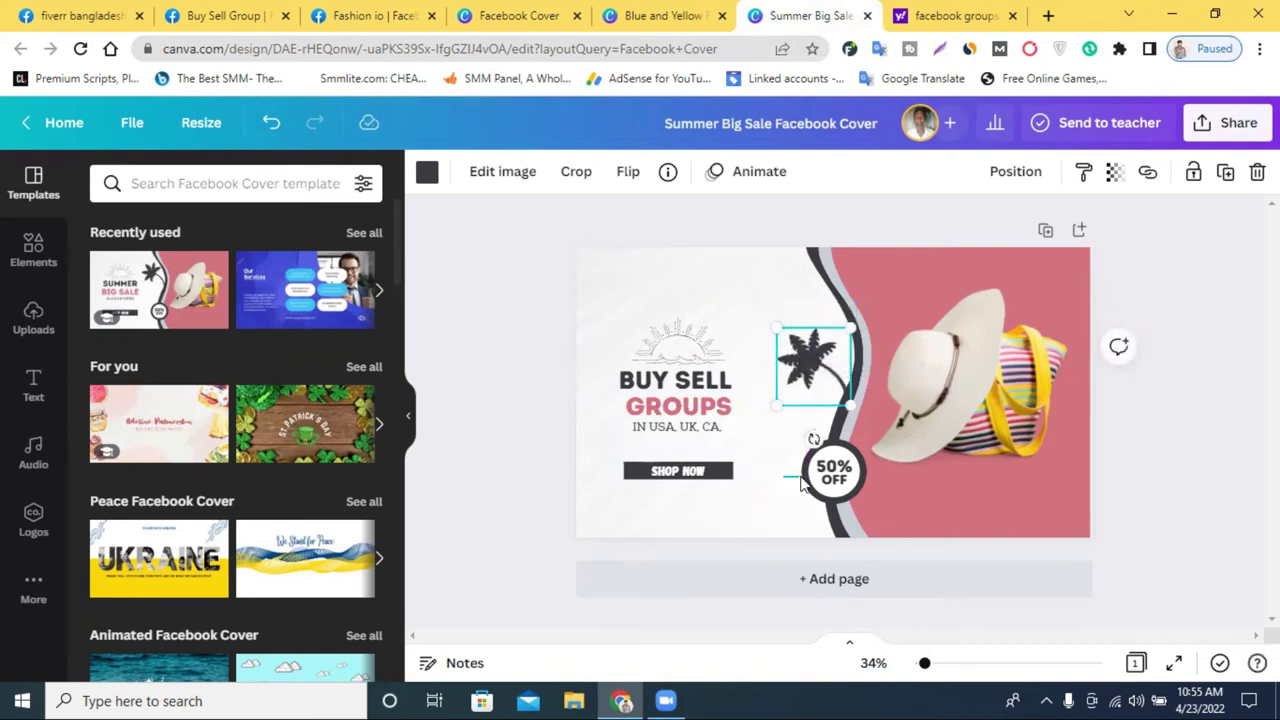
Step: Try to move the "OFF" text inside the round discount badge, and undo the move
left_click(803, 483)
left_click_drag(833, 470, 830, 470)
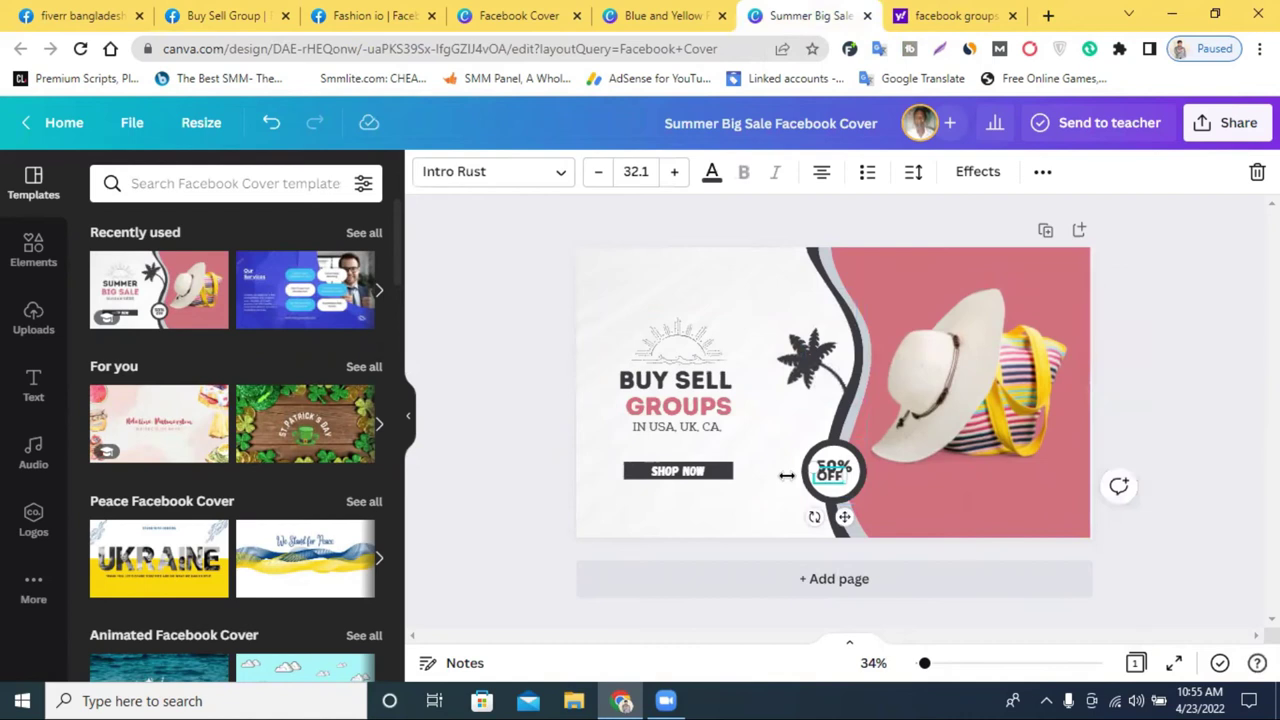
left_click(262, 126)
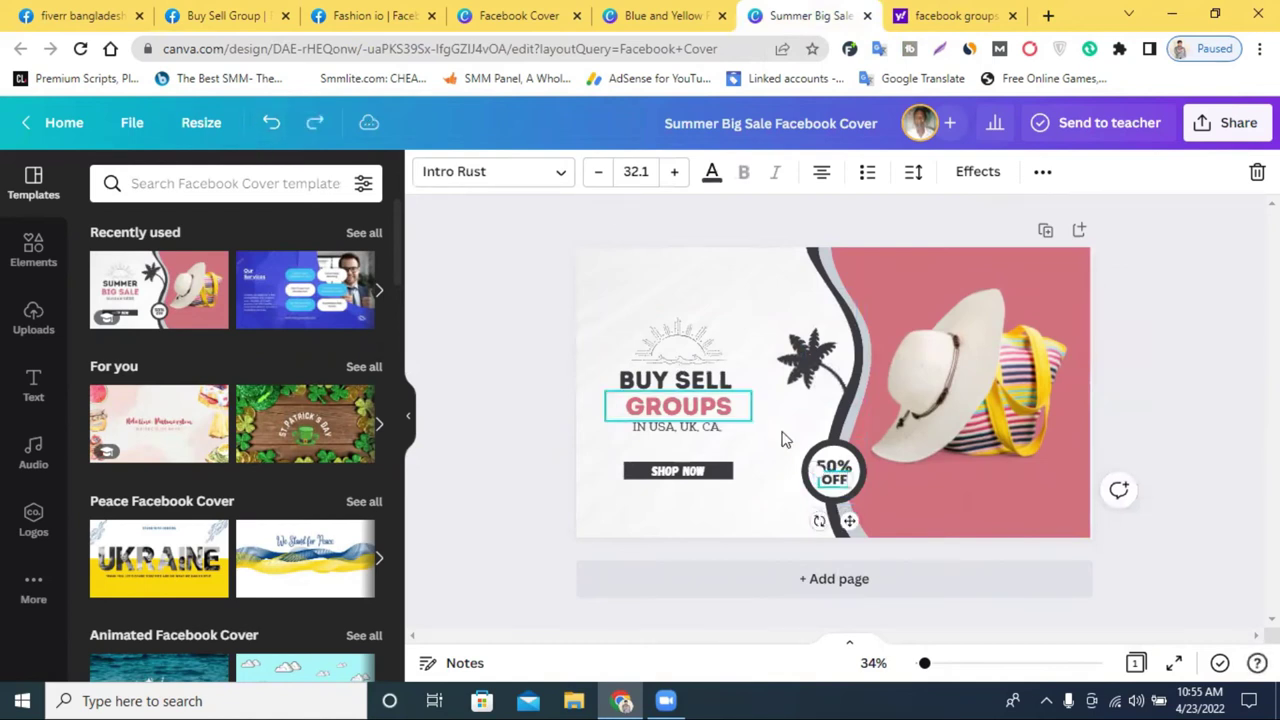
left_click(1123, 380)
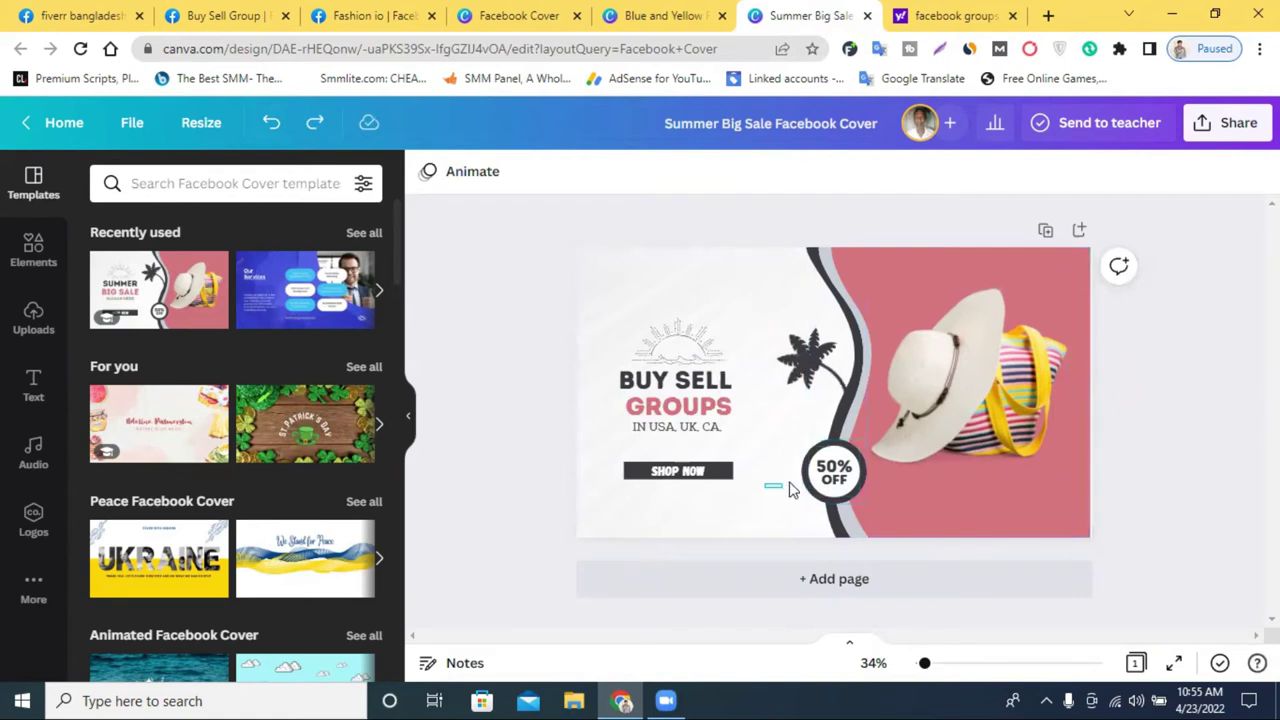
left_click(830, 472)
left_click(783, 452)
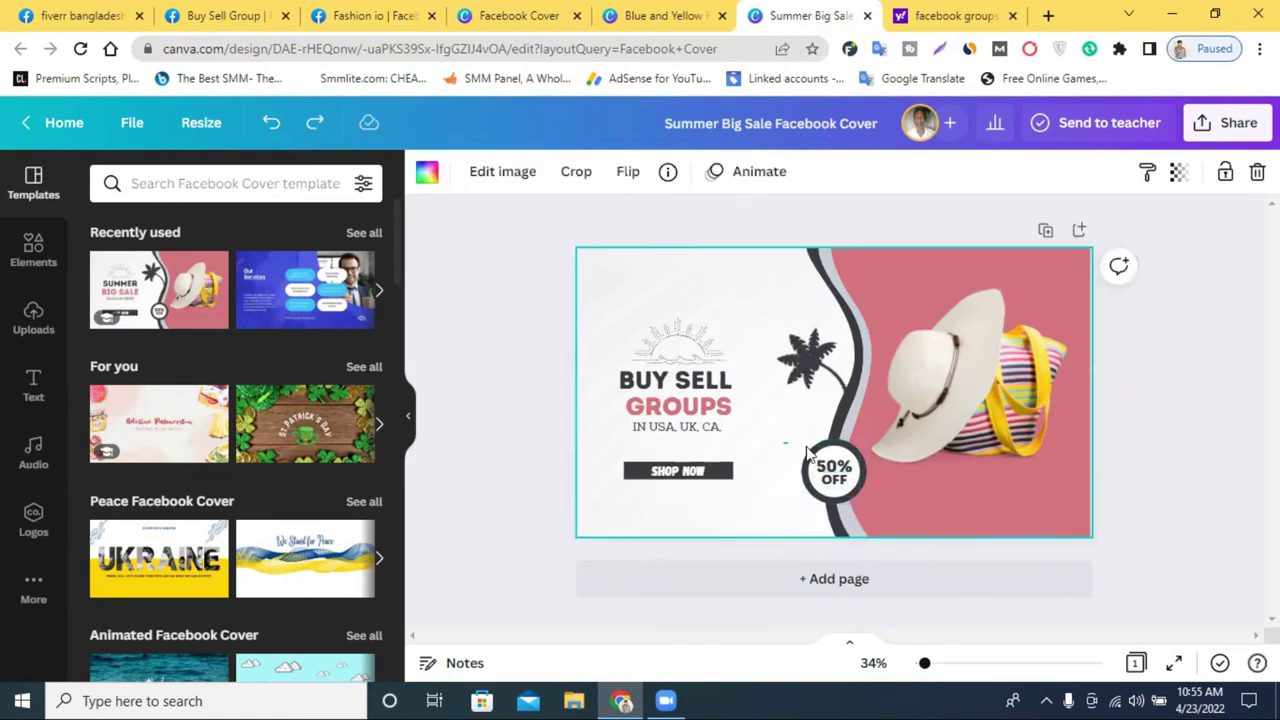
key("Escape")
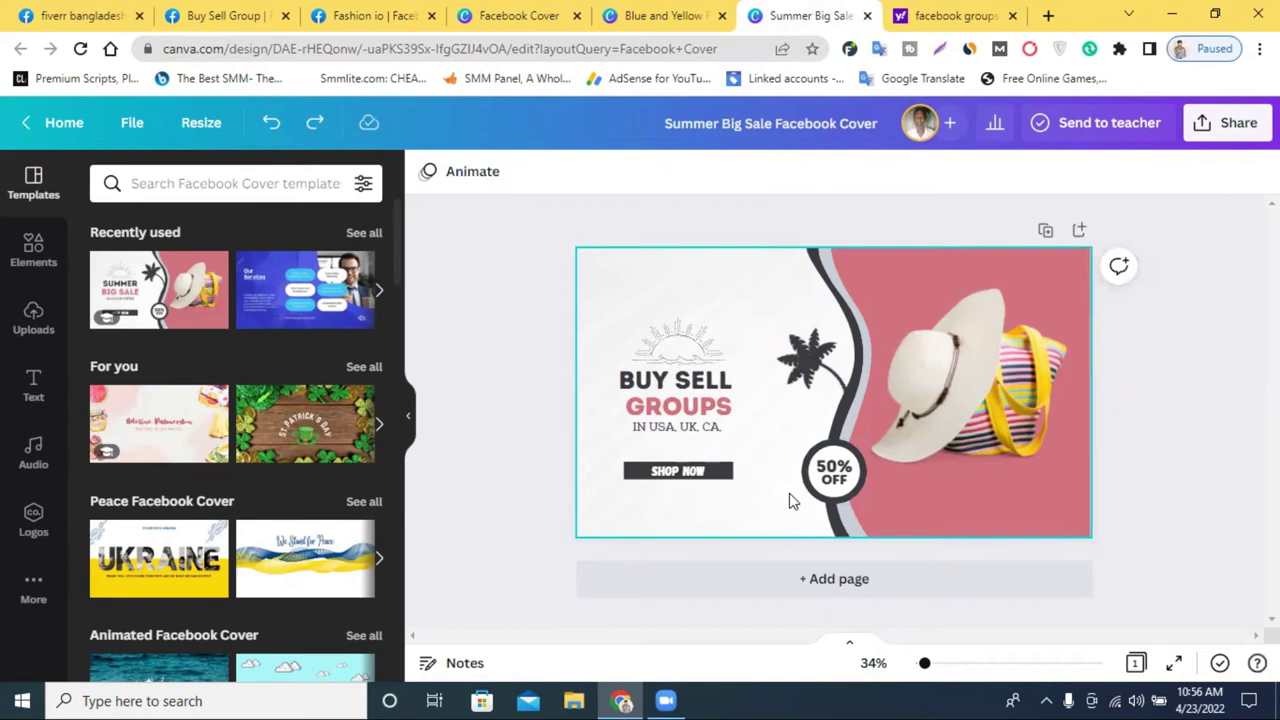
left_click(802, 482)
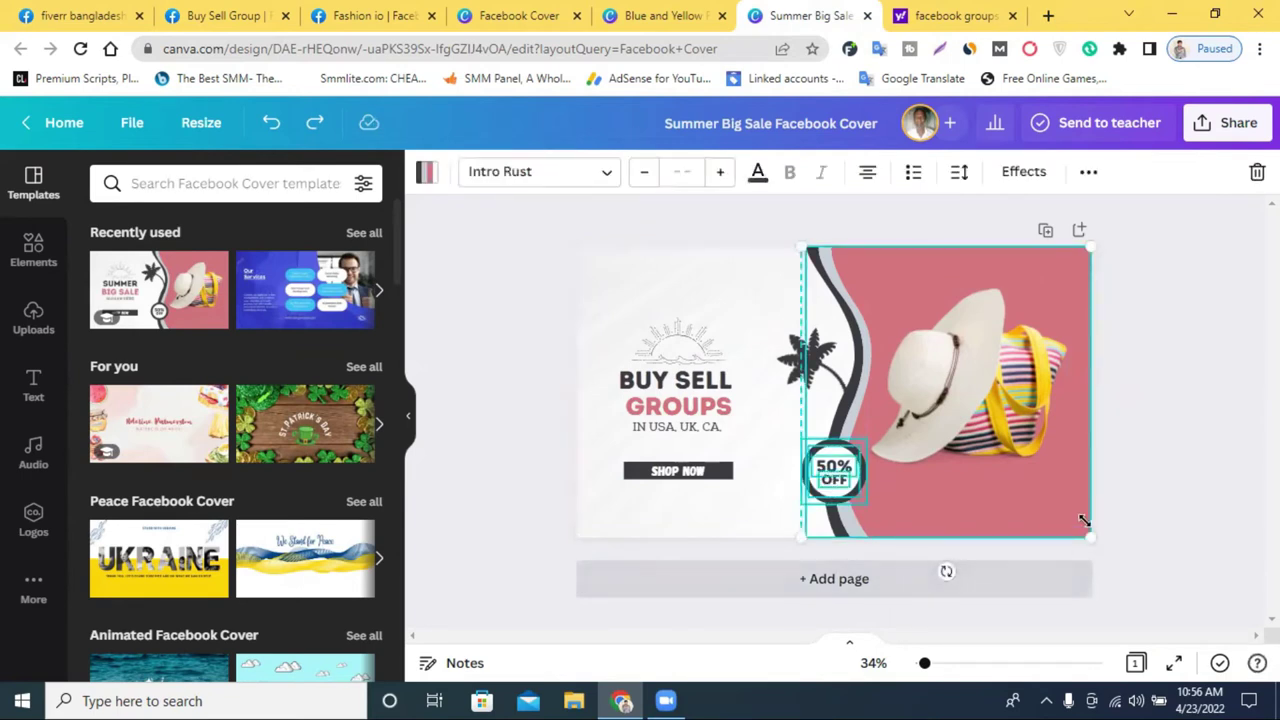
left_click(778, 551)
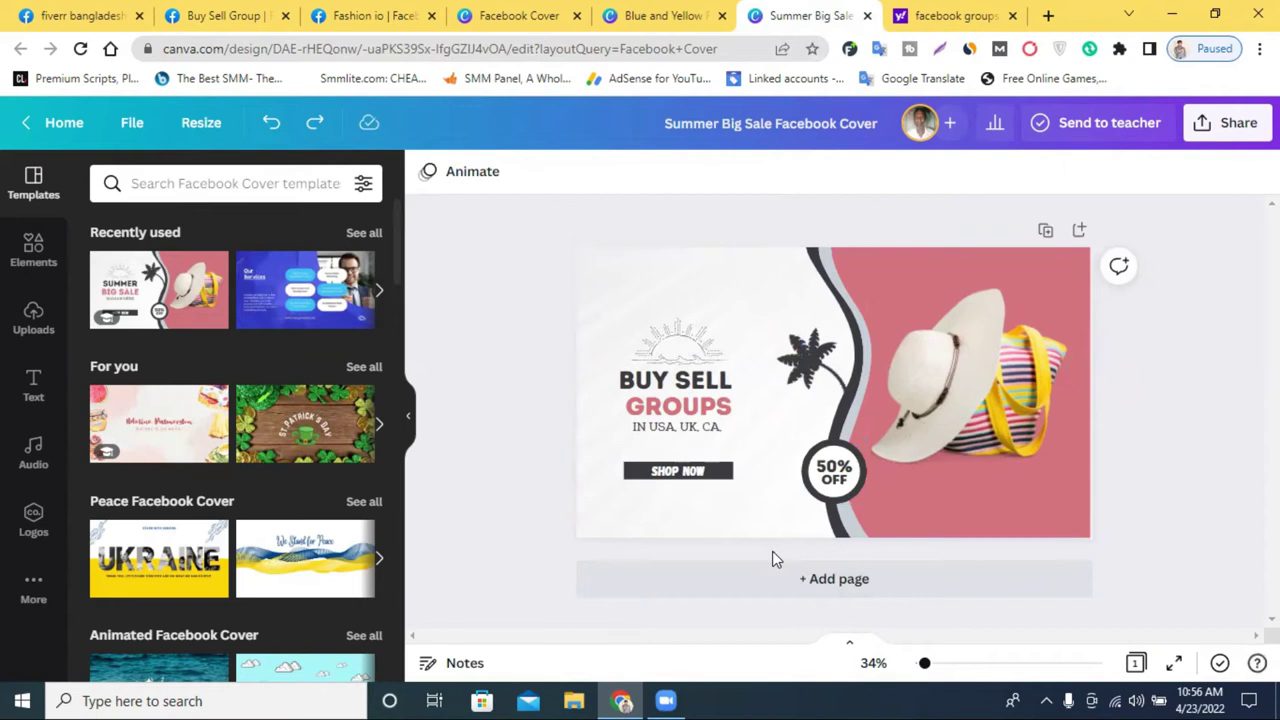
left_click_drag(772, 551, 848, 540)
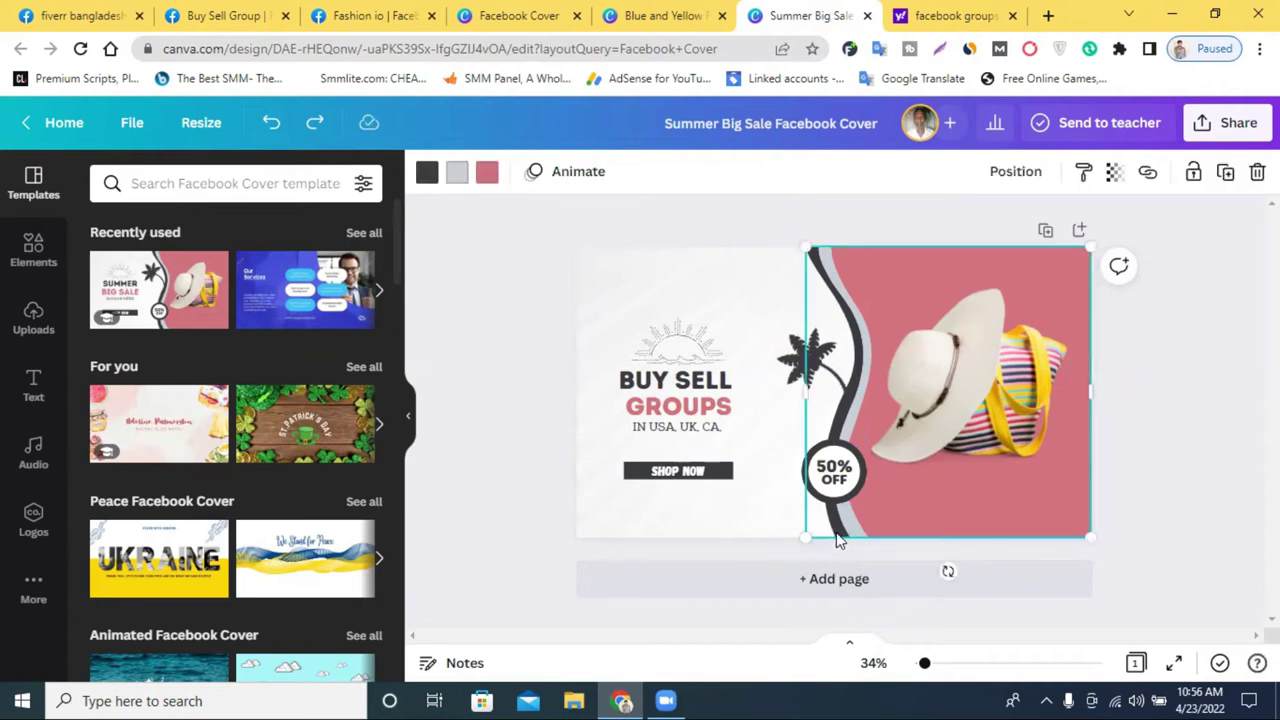
left_click(787, 460)
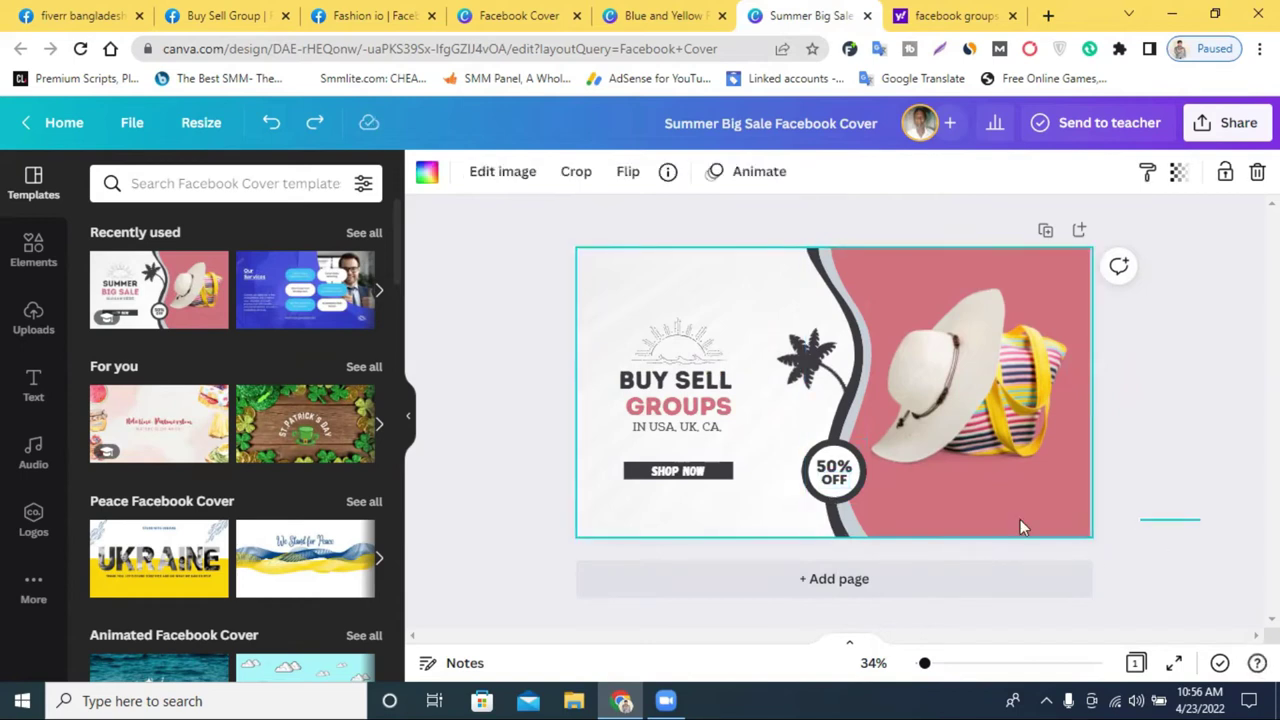
Step: Lock the pink wavy background shape so it cannot be selected together with the discount badge
left_click(808, 530)
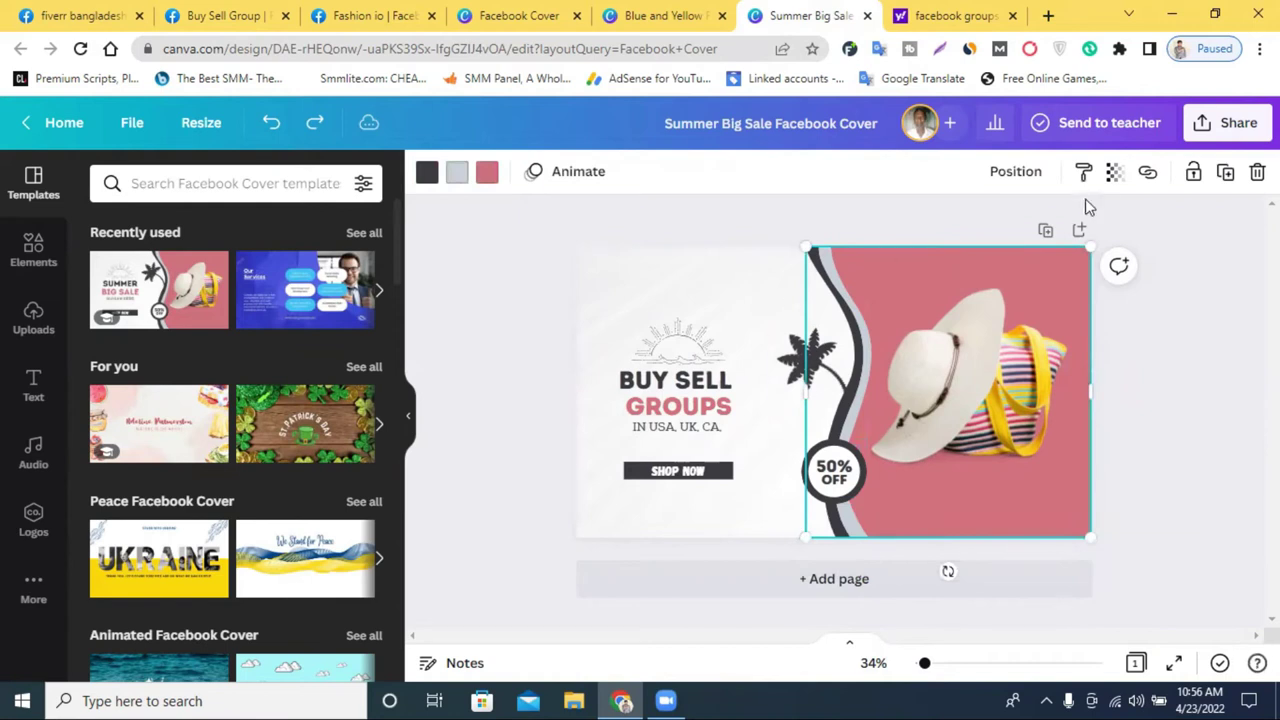
left_click(1194, 174)
key("Escape")
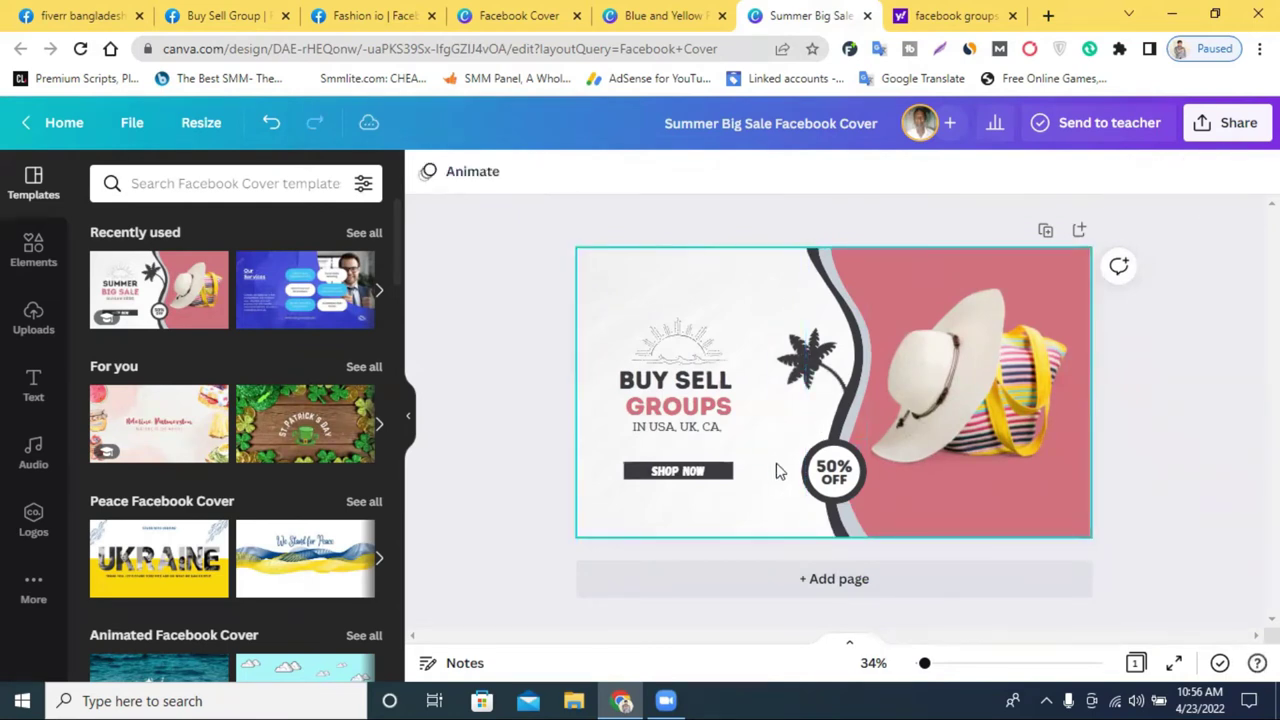
Step: Move the 50% OFF badge up along the wavy edge and shrink it slightly, keeping its text inside the circle
left_click_drag(832, 474, 811, 414)
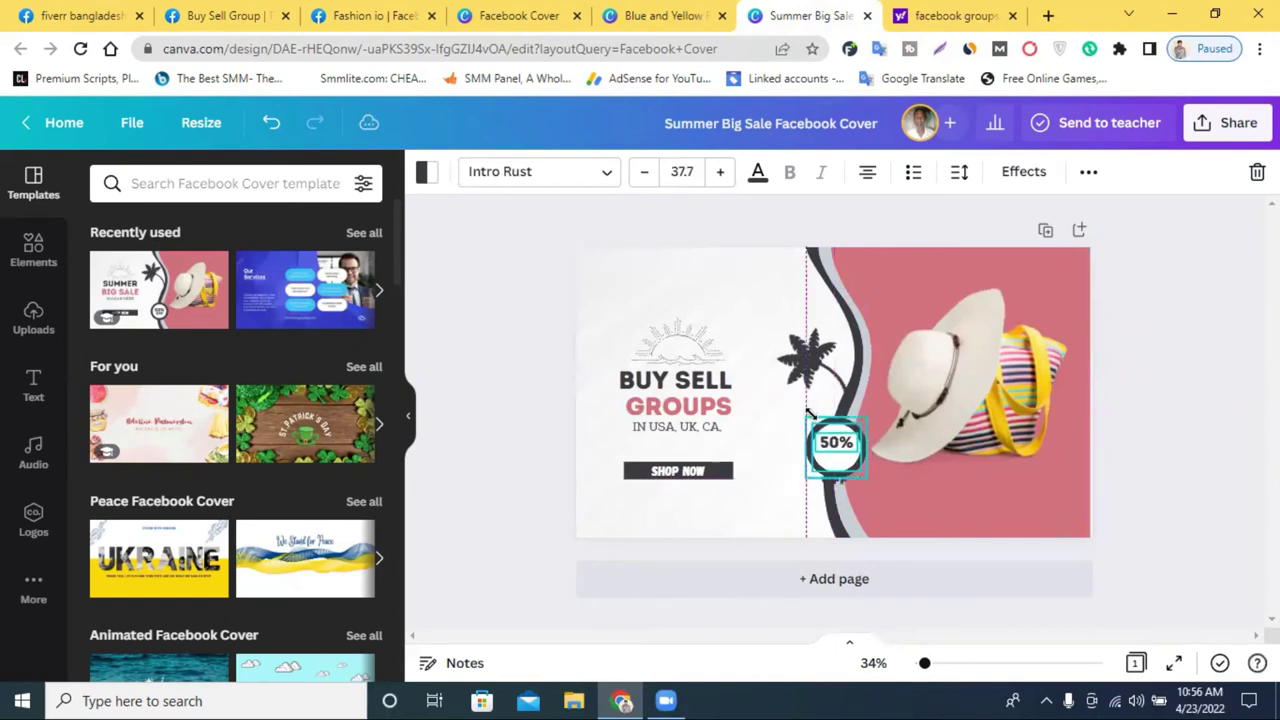
left_click(836, 460)
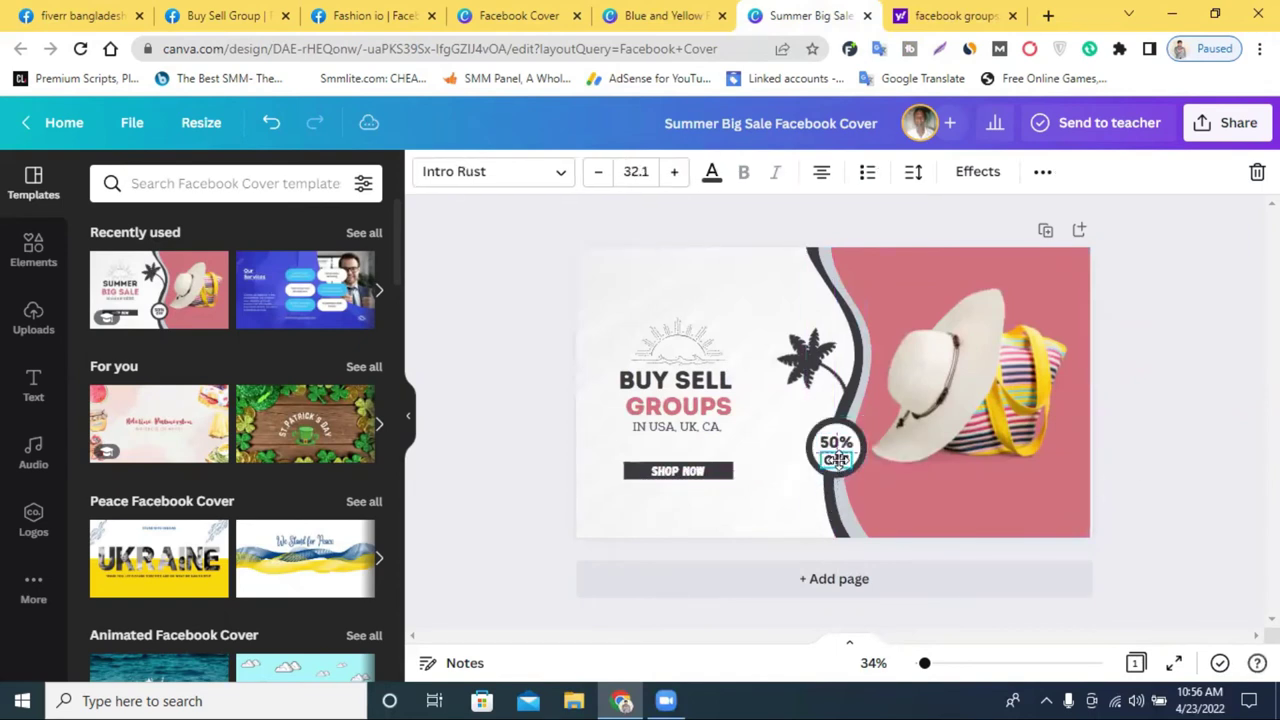
left_click(745, 474)
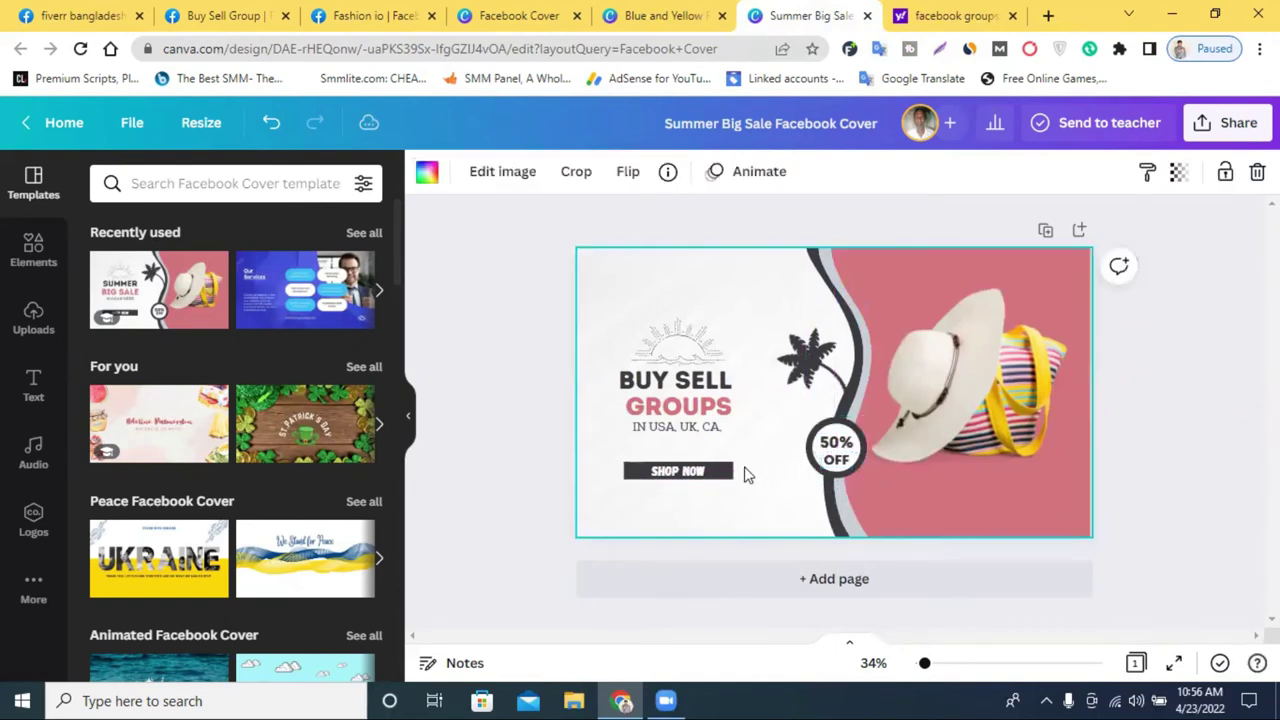
Step: Scale down the hat-and-bag image and centre it vertically on the pink area of the cover
left_click(928, 310)
left_click_drag(881, 300, 899, 318)
left_click_drag(991, 415, 986, 410)
left_click_drag(894, 312, 908, 330)
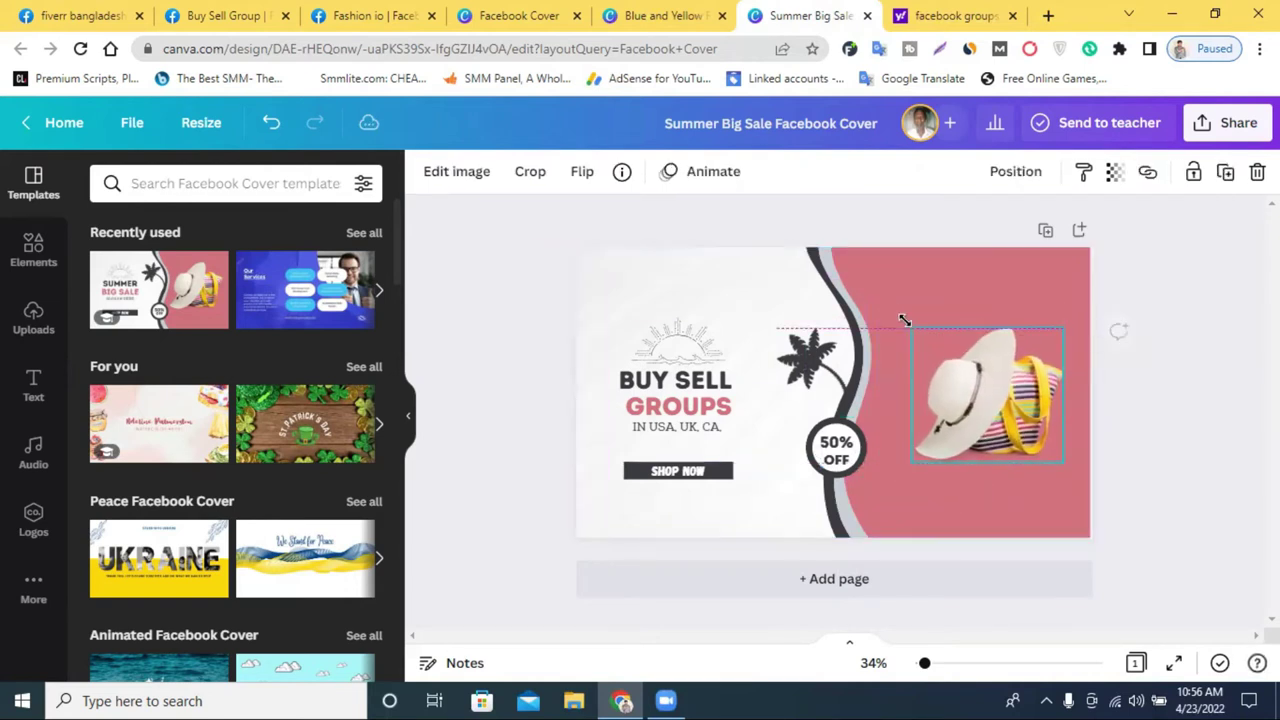
left_click_drag(976, 392, 968, 393)
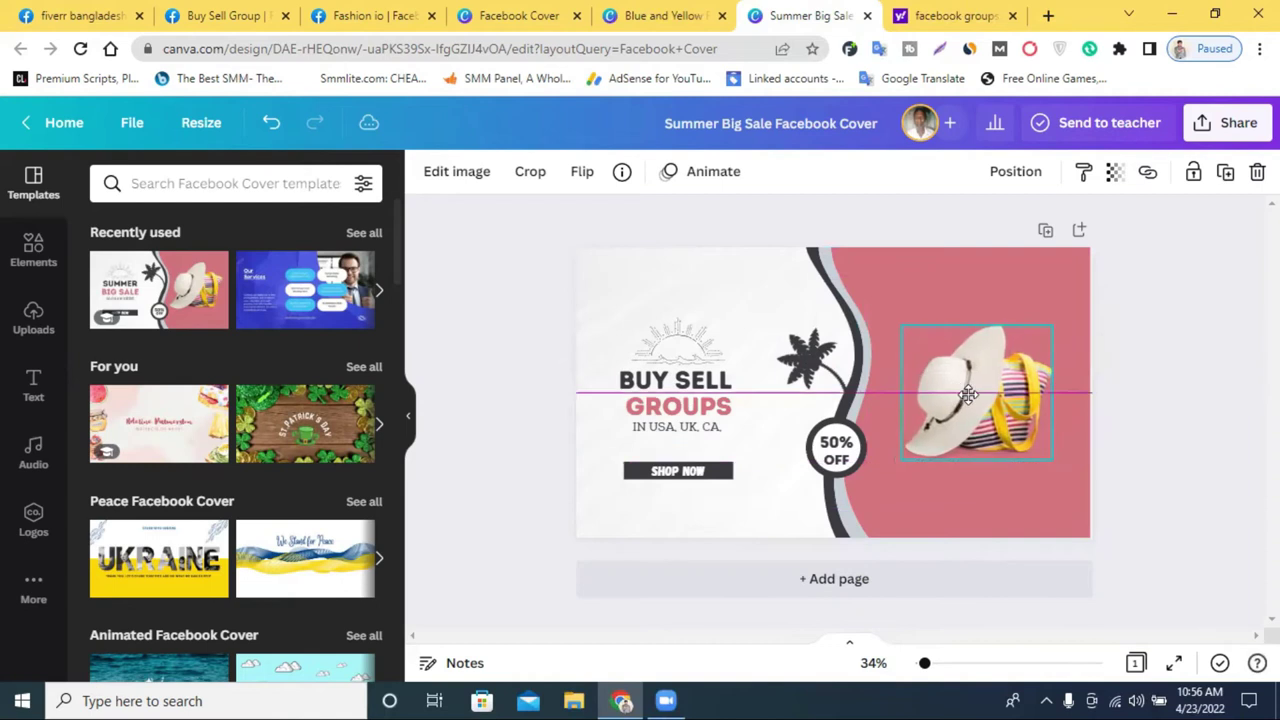
Step: Download the revised cover design as a PNG at size 1 and dismiss the download notice
left_click(1227, 122)
left_click(1090, 572)
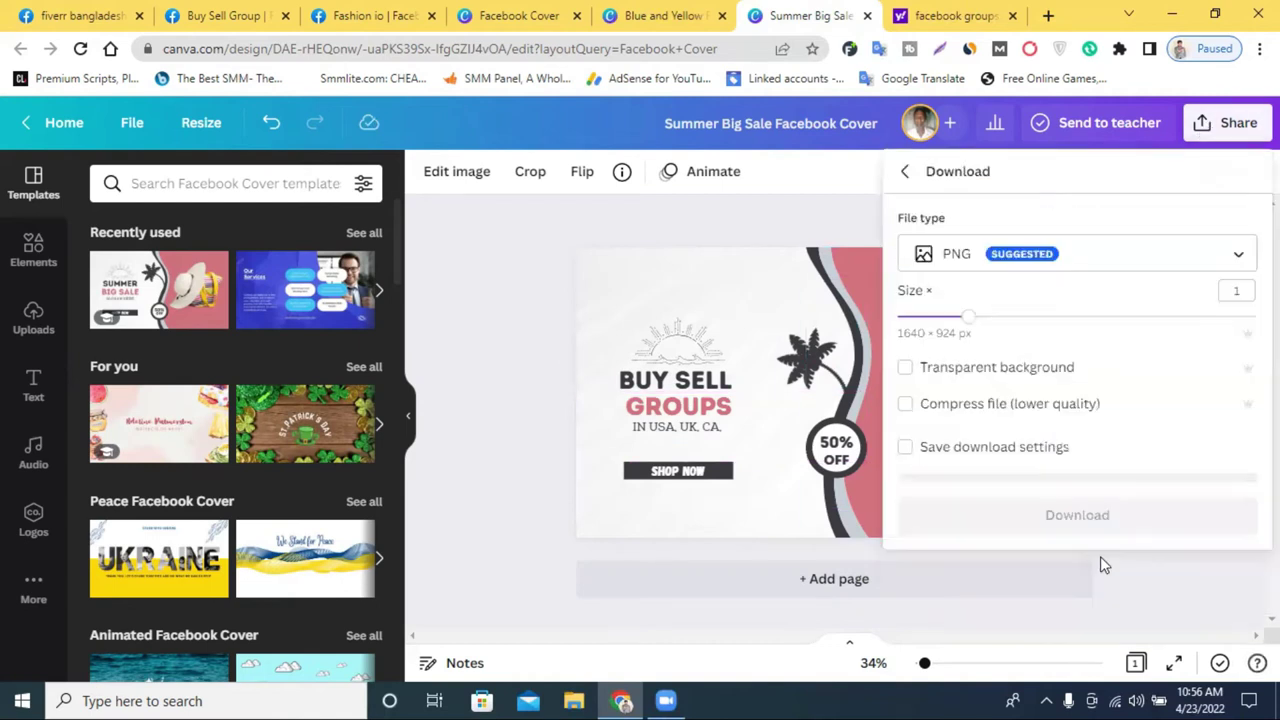
left_click(1094, 531)
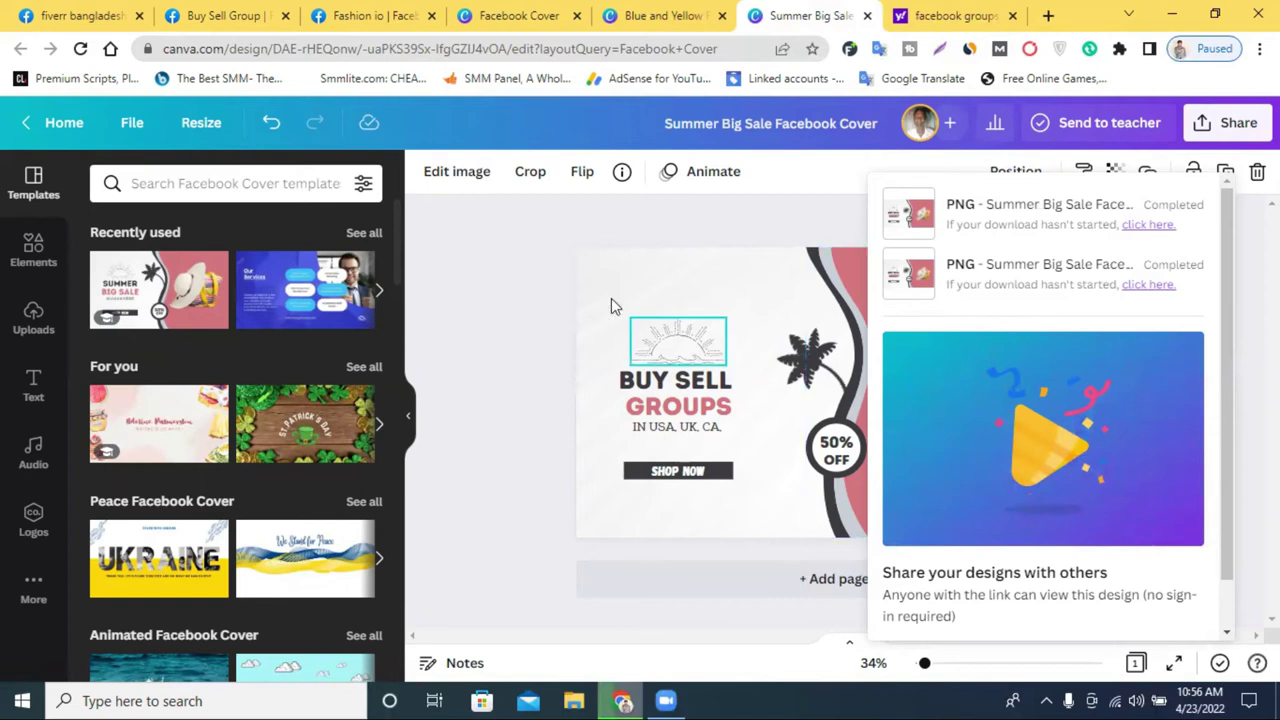
left_click(534, 281)
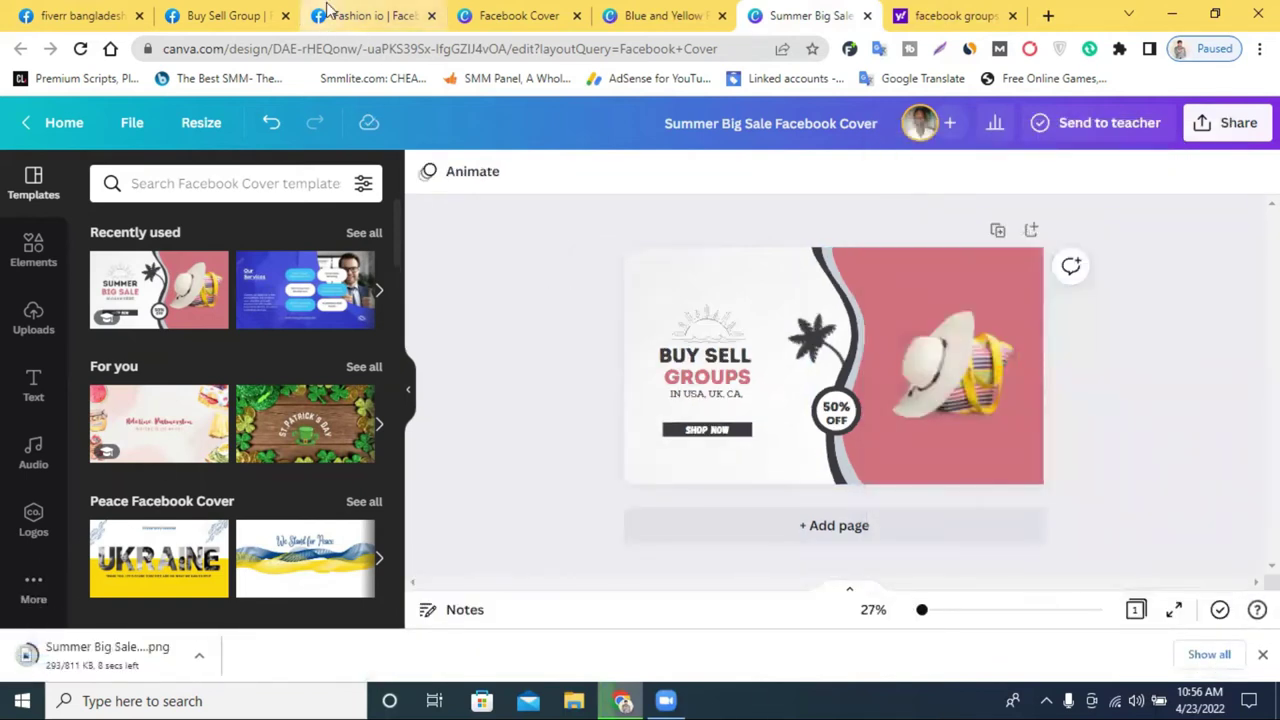
Step: Switch to the Buy Sell Group page on Facebook, upload "Summer Big Sale Facebook Cover (1)" as cover photo, reposition it slightly upward and save
left_click(226, 15)
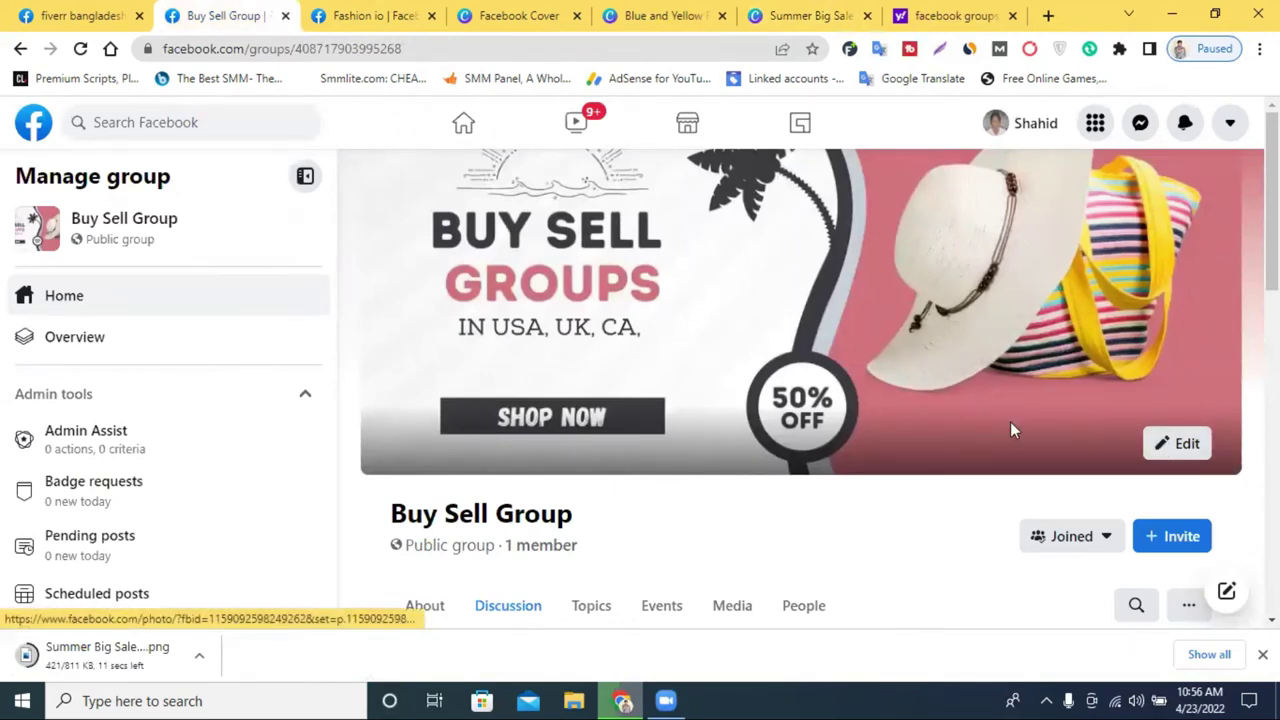
left_click(1180, 456)
left_click(1178, 450)
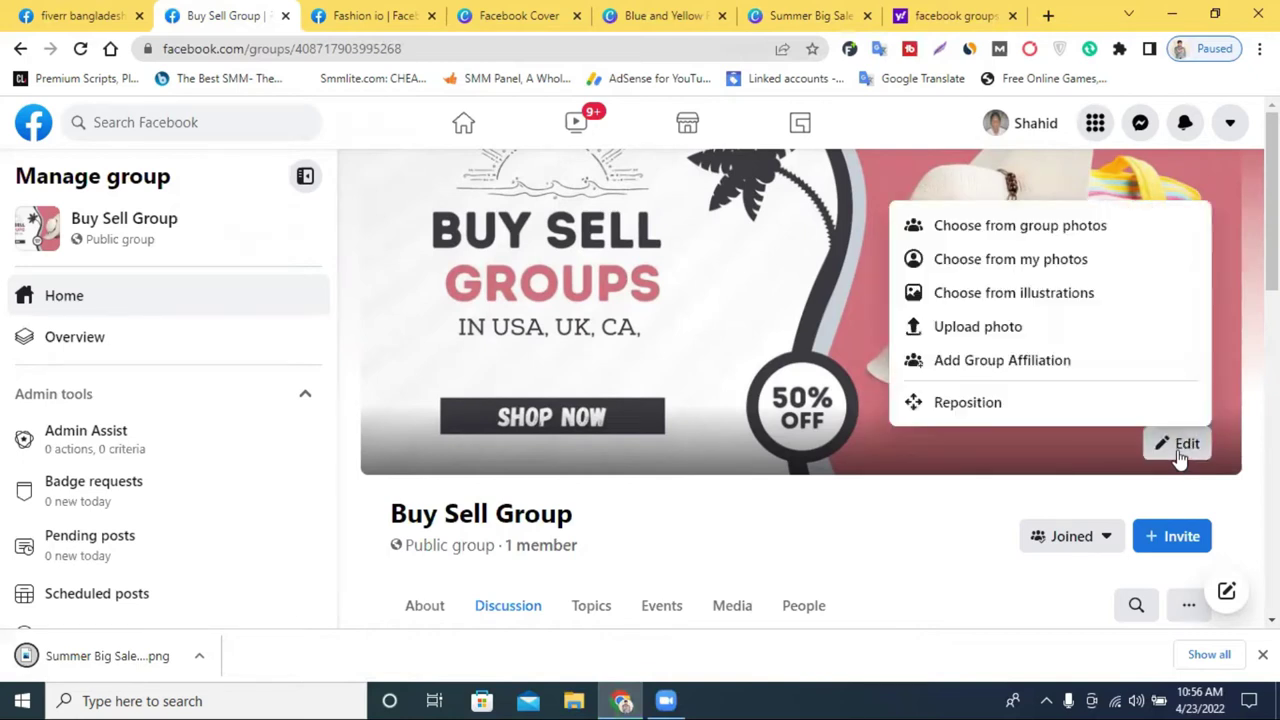
left_click(986, 326)
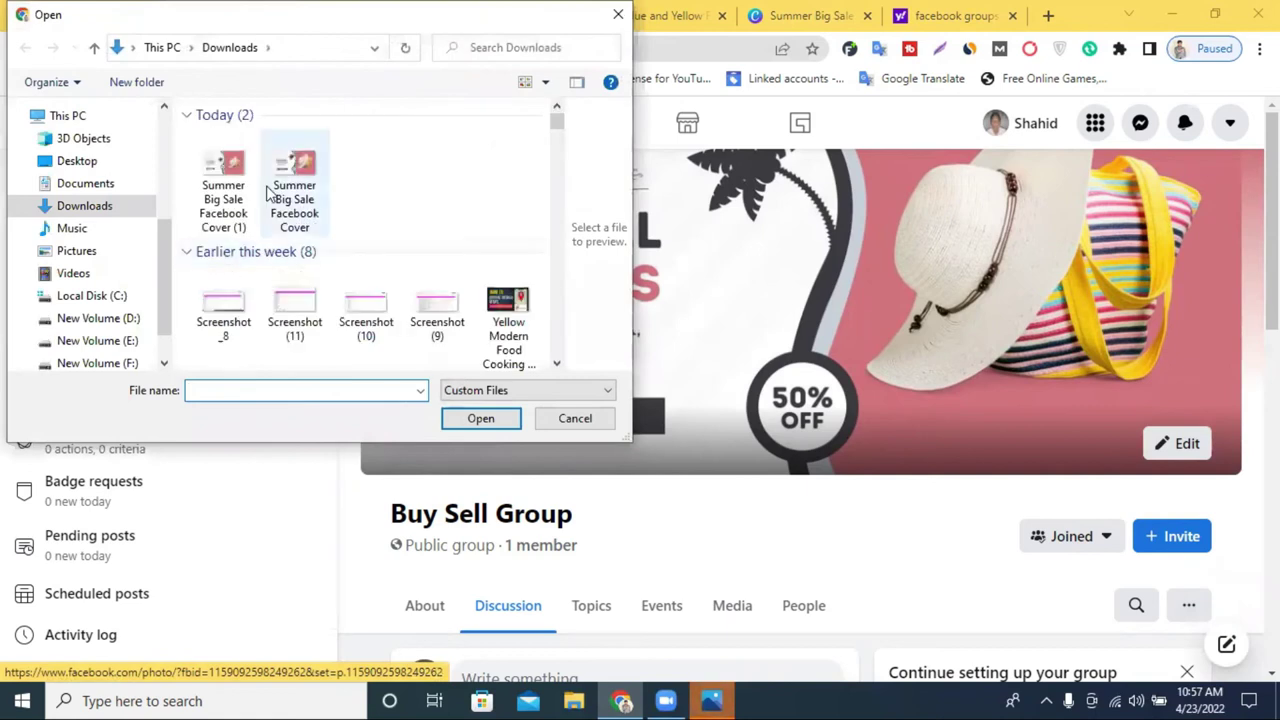
left_click(240, 190)
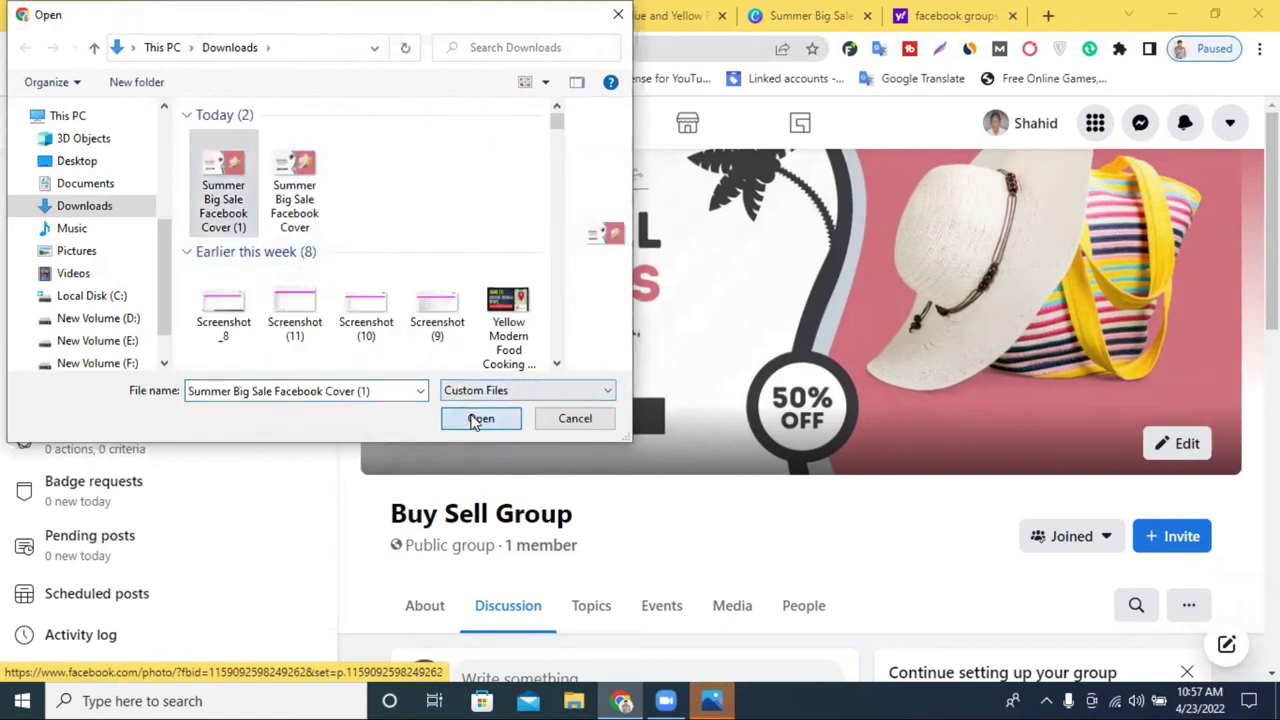
left_click(480, 418)
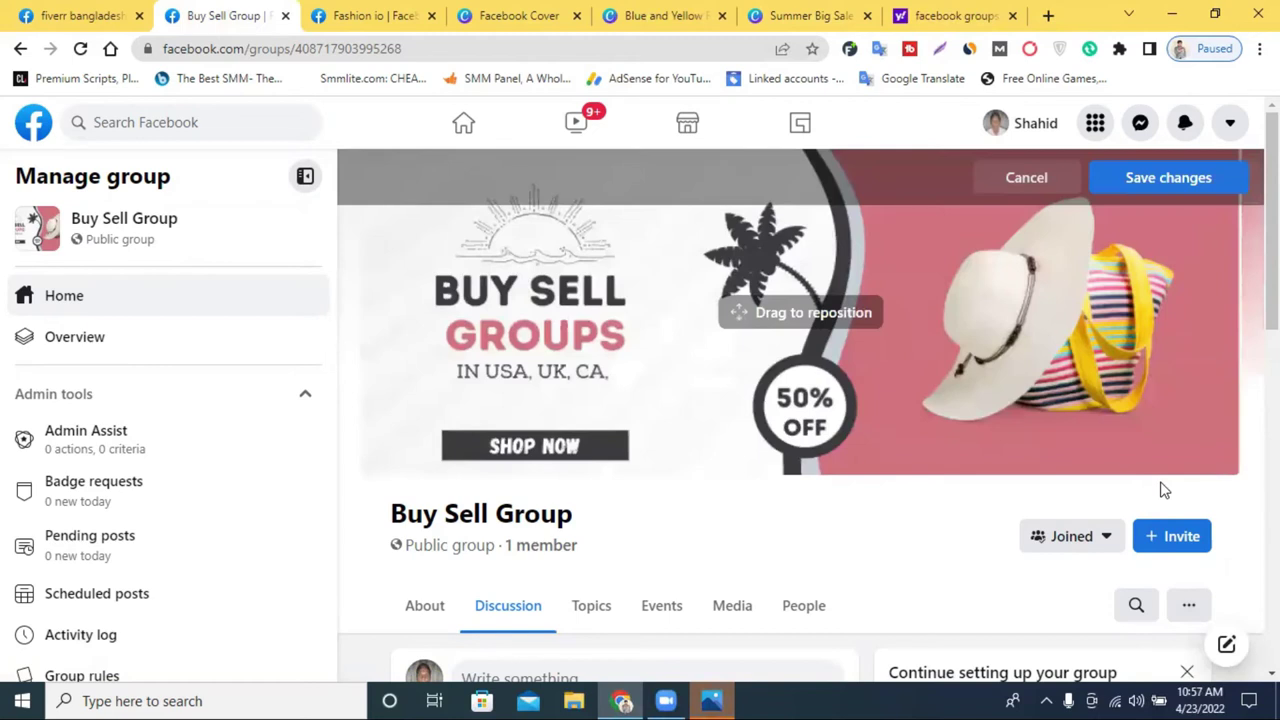
left_click_drag(1054, 415, 1046, 407)
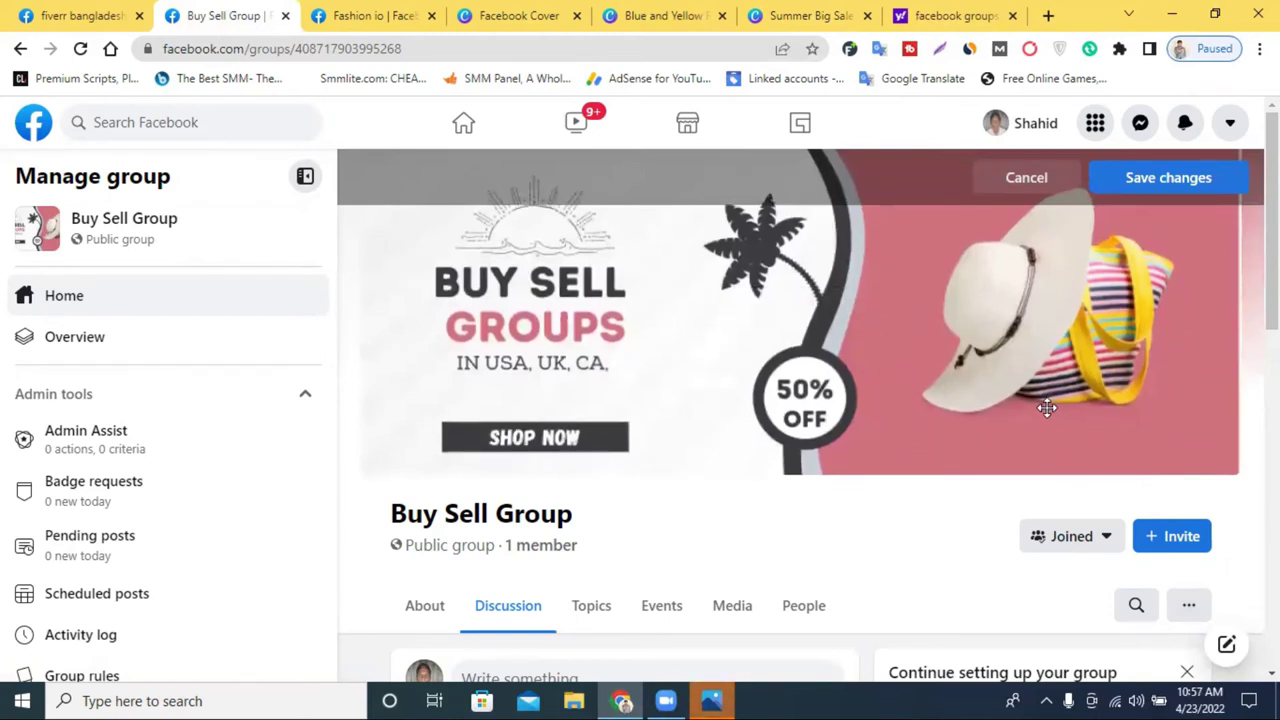
left_click(1175, 186)
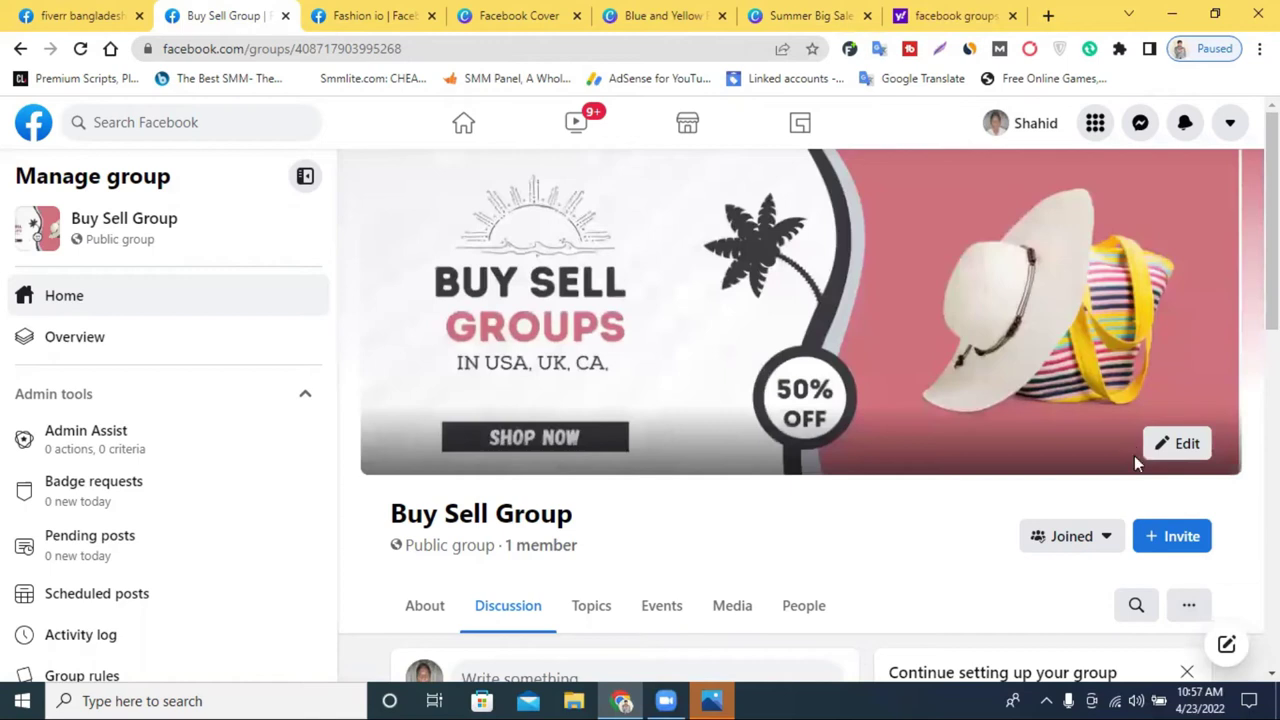
Step: Look over the group page's cover, Featured section, setup checklist and newest activity
scroll(1138, 490, "down", 2)
scroll(1138, 490, "up", 2)
scroll(866, 355, "down", 4)
scroll(866, 355, "down", 2)
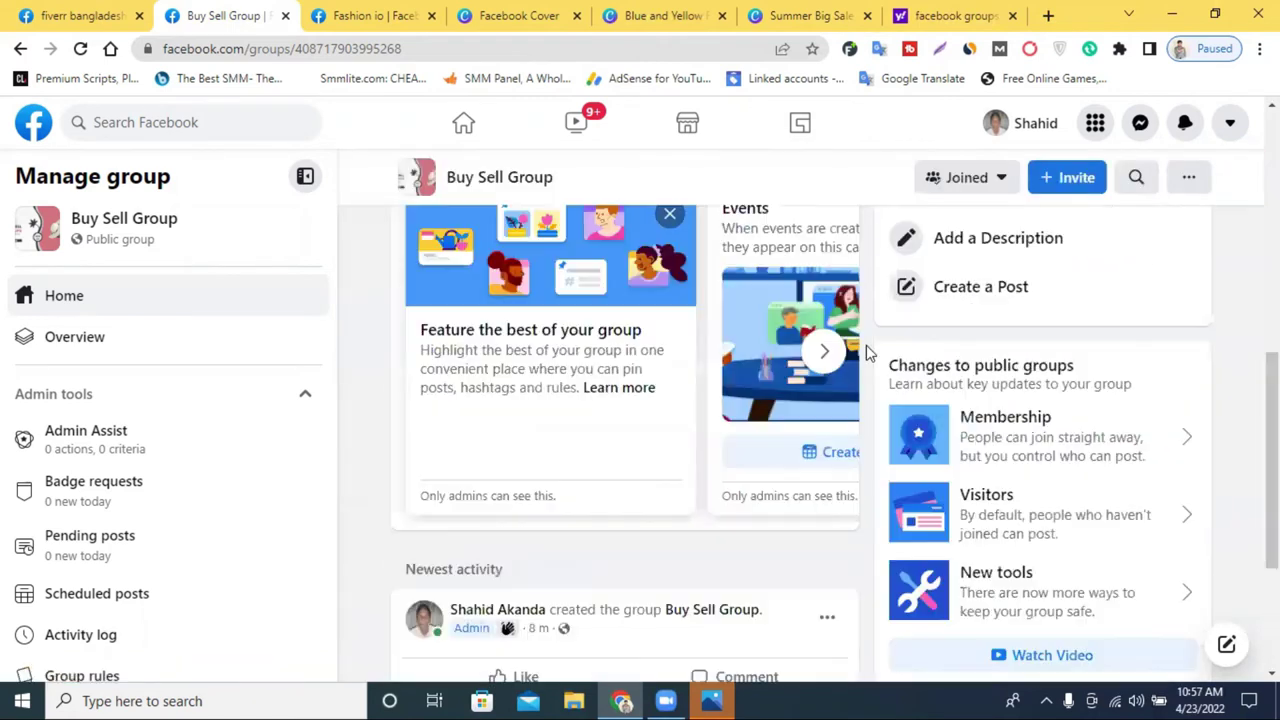
scroll(866, 355, "up", 6)
scroll(866, 355, "down", 4)
scroll(866, 345, "down", 4)
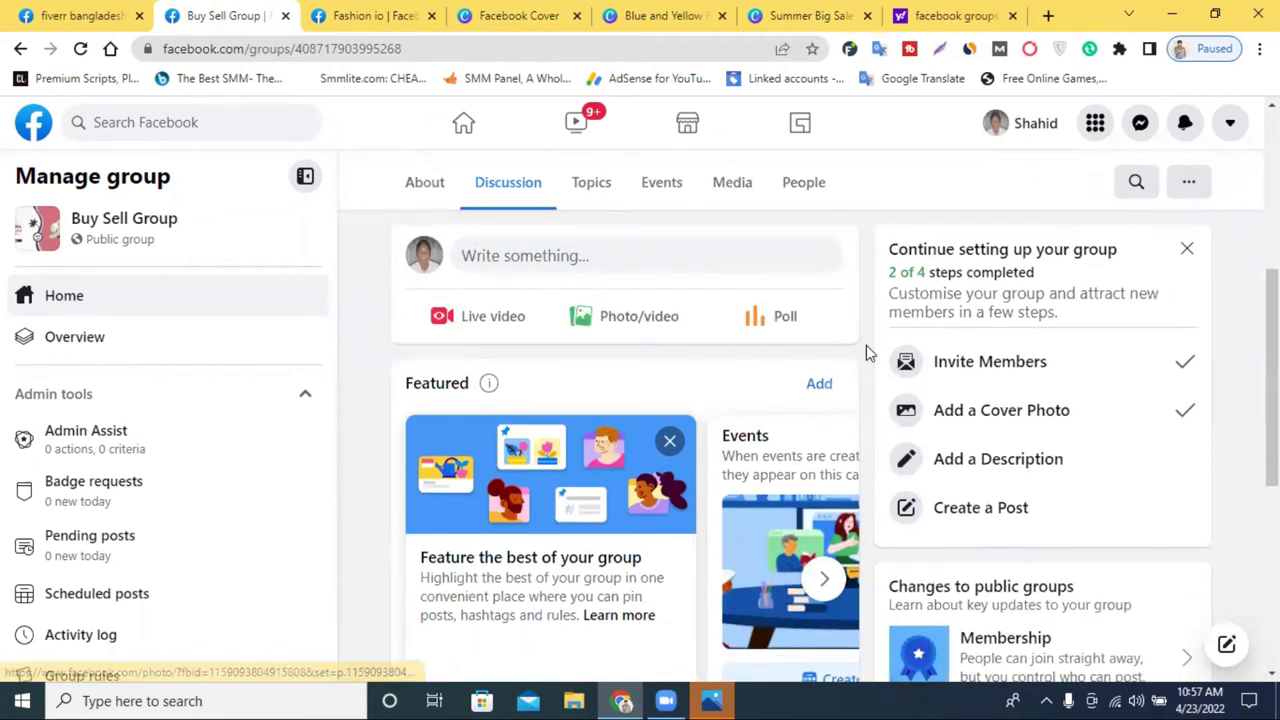
scroll(706, 429, "up", 4)
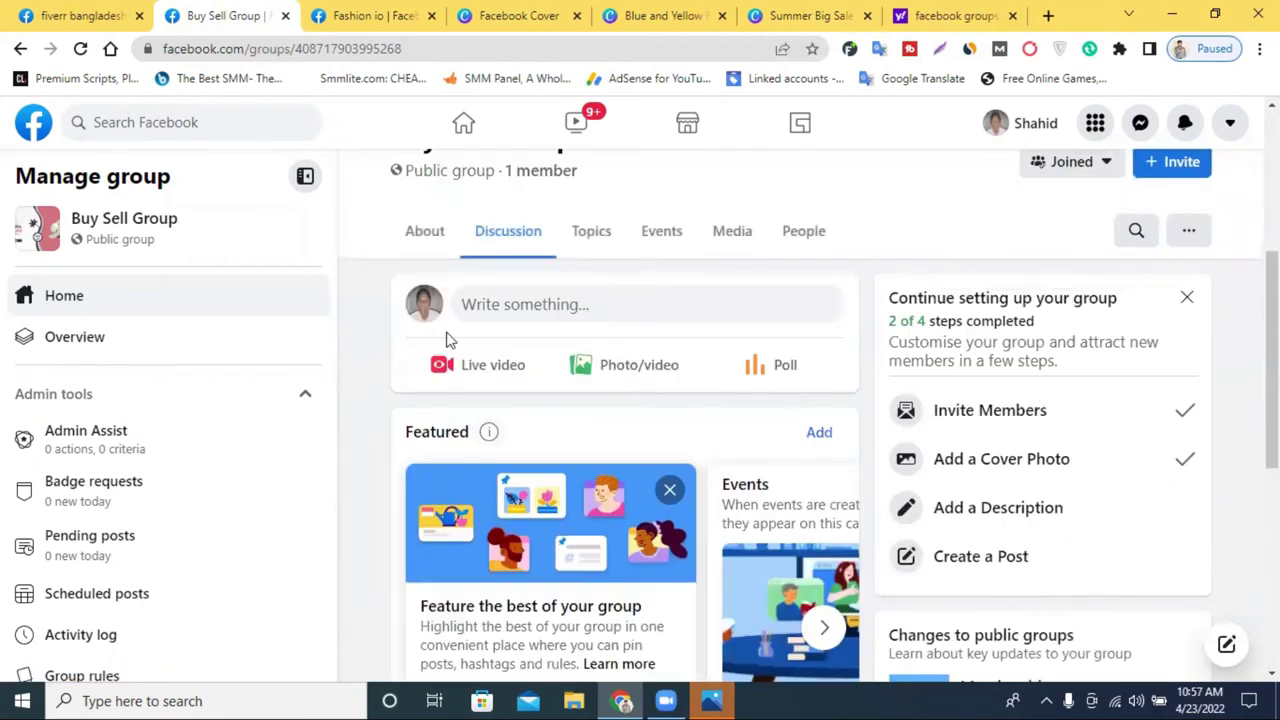
Step: Close the Fashion io, Canva and facebook groups image search tabs, keeping only the fiverr bangladesh results and the Buy Sell Group page open
left_click(365, 16)
left_click(500, 16)
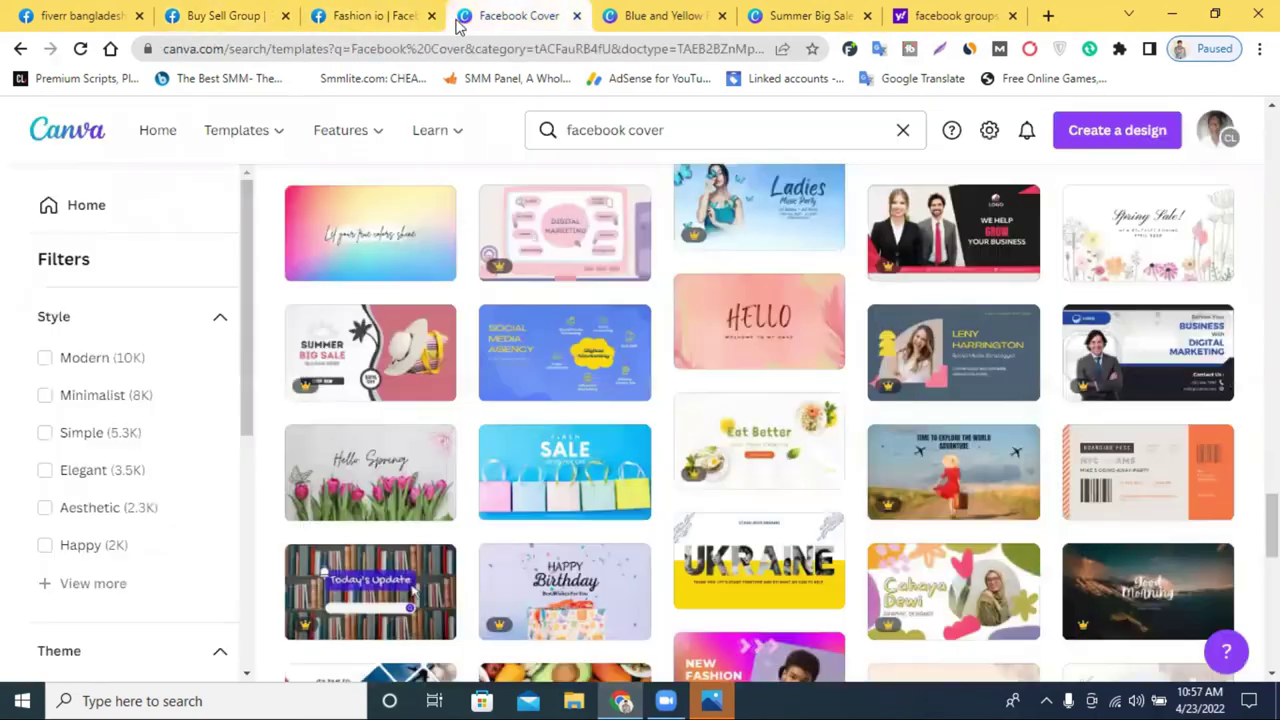
left_click(431, 16)
left_click(431, 16)
left_click(431, 16)
left_click(431, 16)
left_click(431, 16)
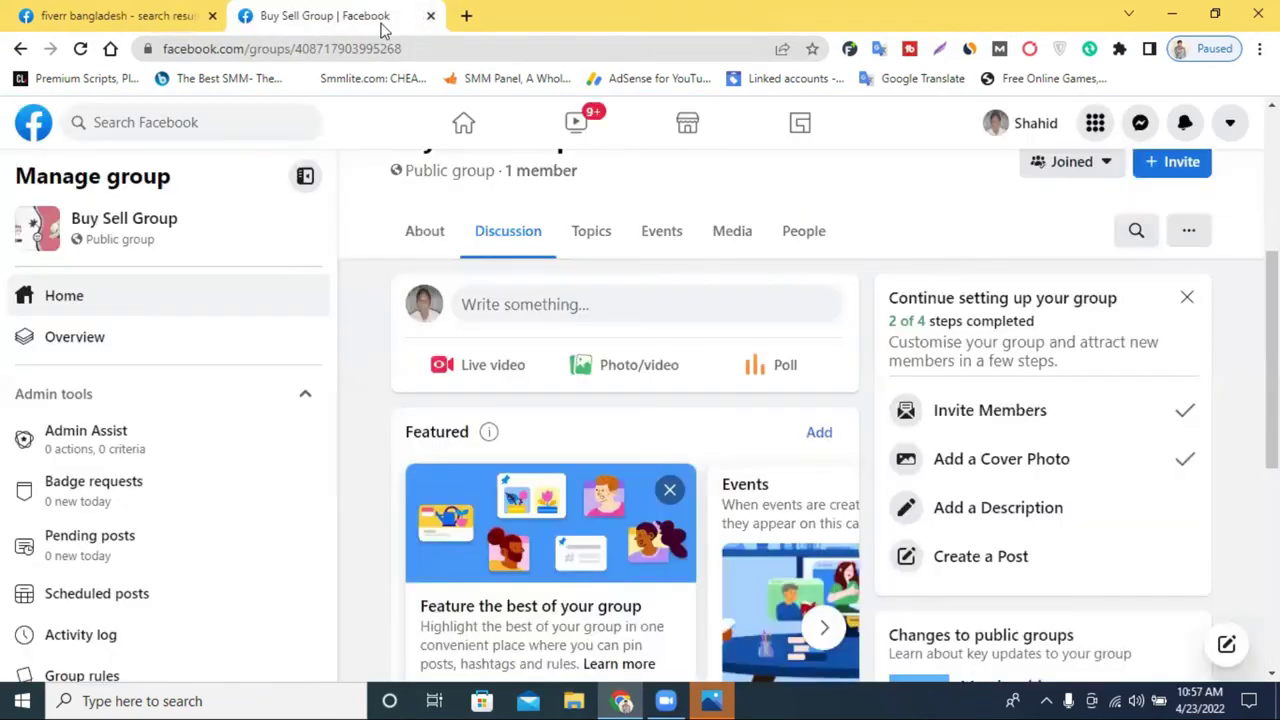
Step: Look through the Facebook group search results for "fiverr bangladesh" as examples of other groups
left_click(143, 12)
scroll(627, 495, "down", 1)
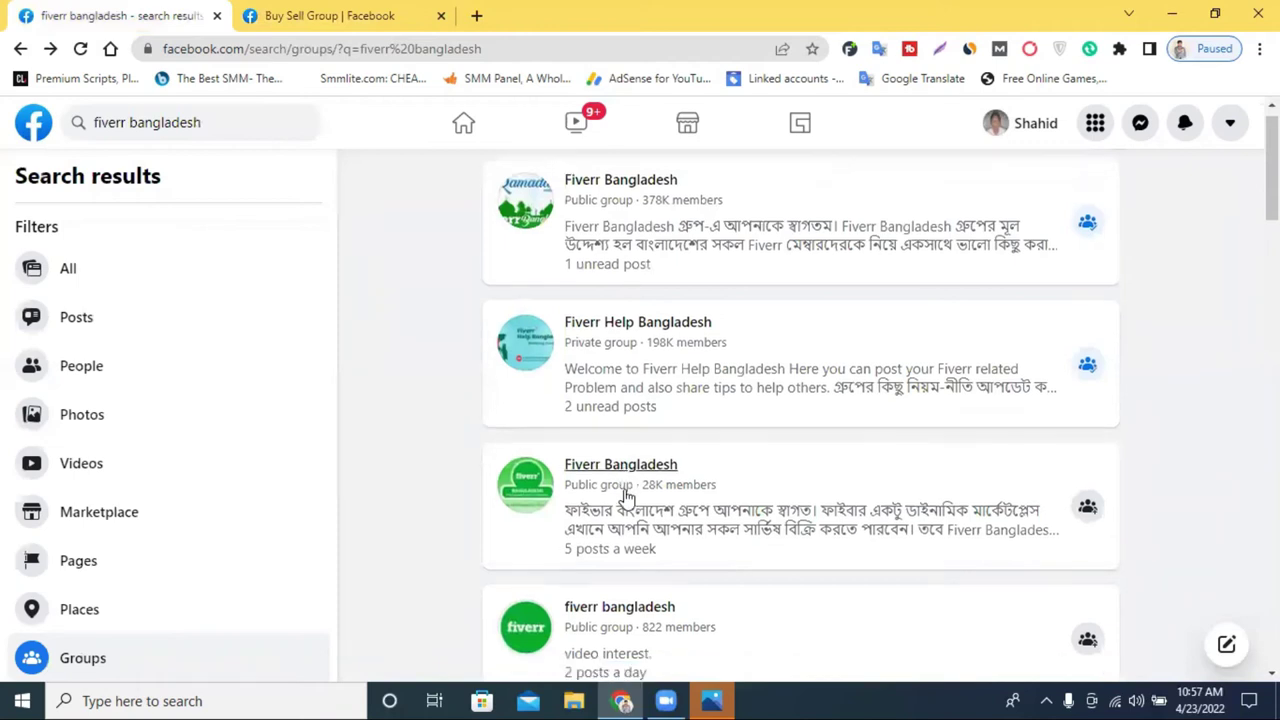
scroll(627, 495, "down", 3)
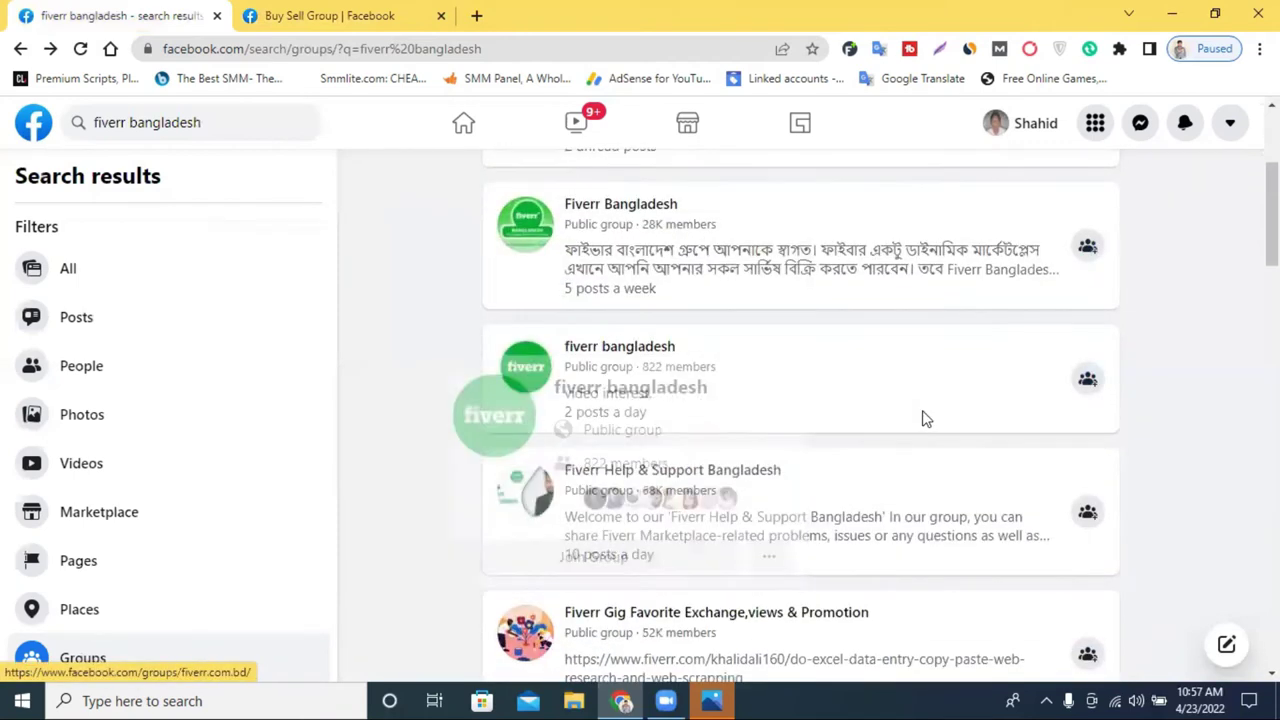
scroll(922, 418, "down", 5)
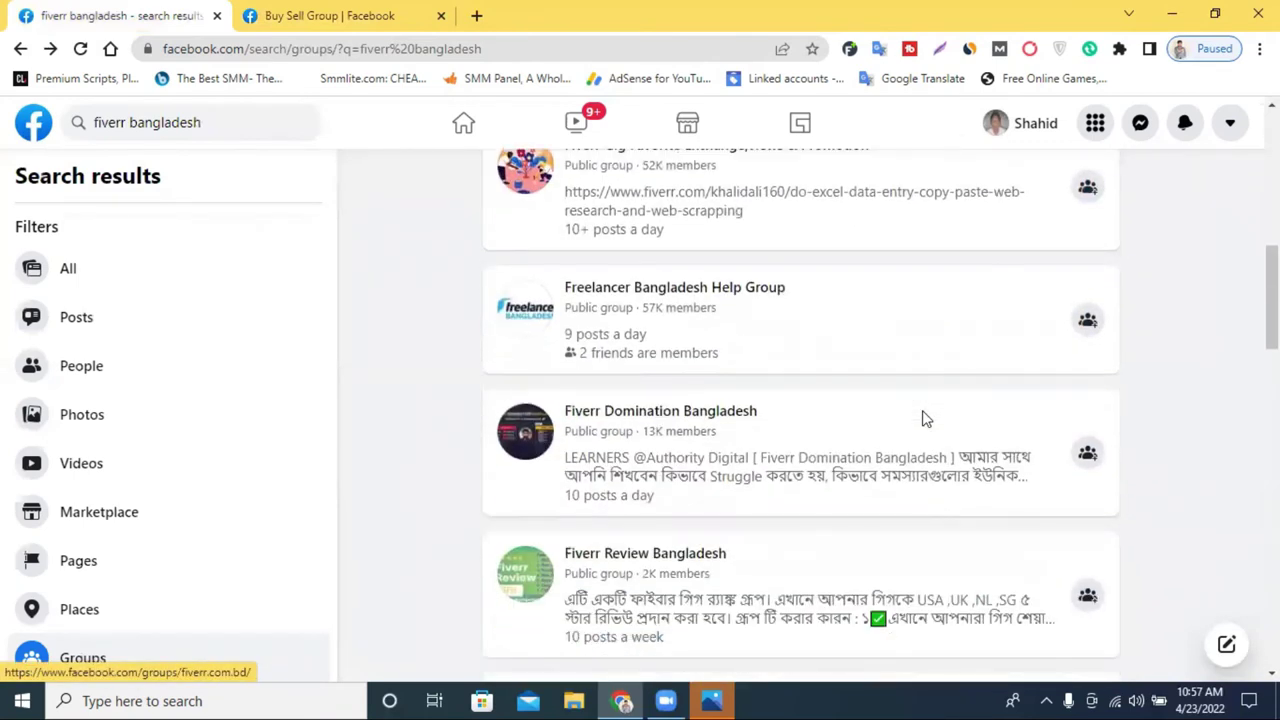
scroll(922, 418, "down", 5)
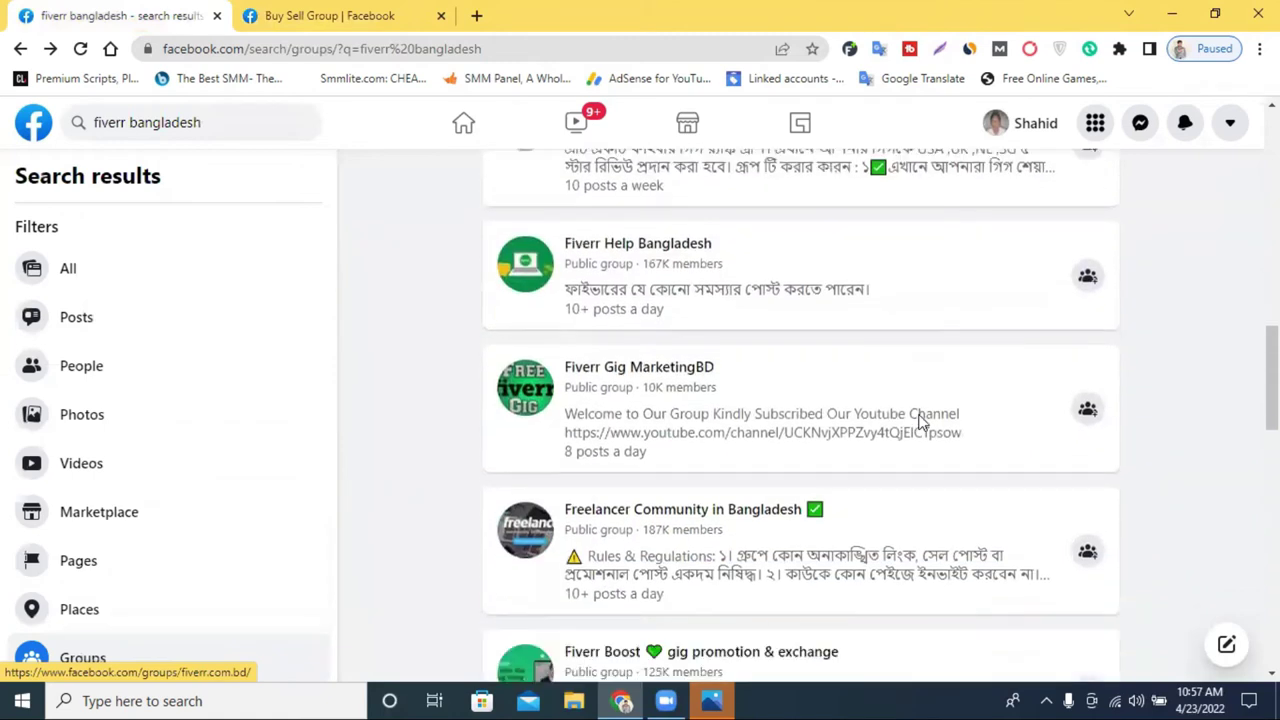
scroll(922, 420, "down", 2)
Step: Return to the Buy Sell Group page, review the suggested cards available for its Featured section, and close the dialog without adding any
left_click(320, 16)
scroll(680, 453, "down", 1)
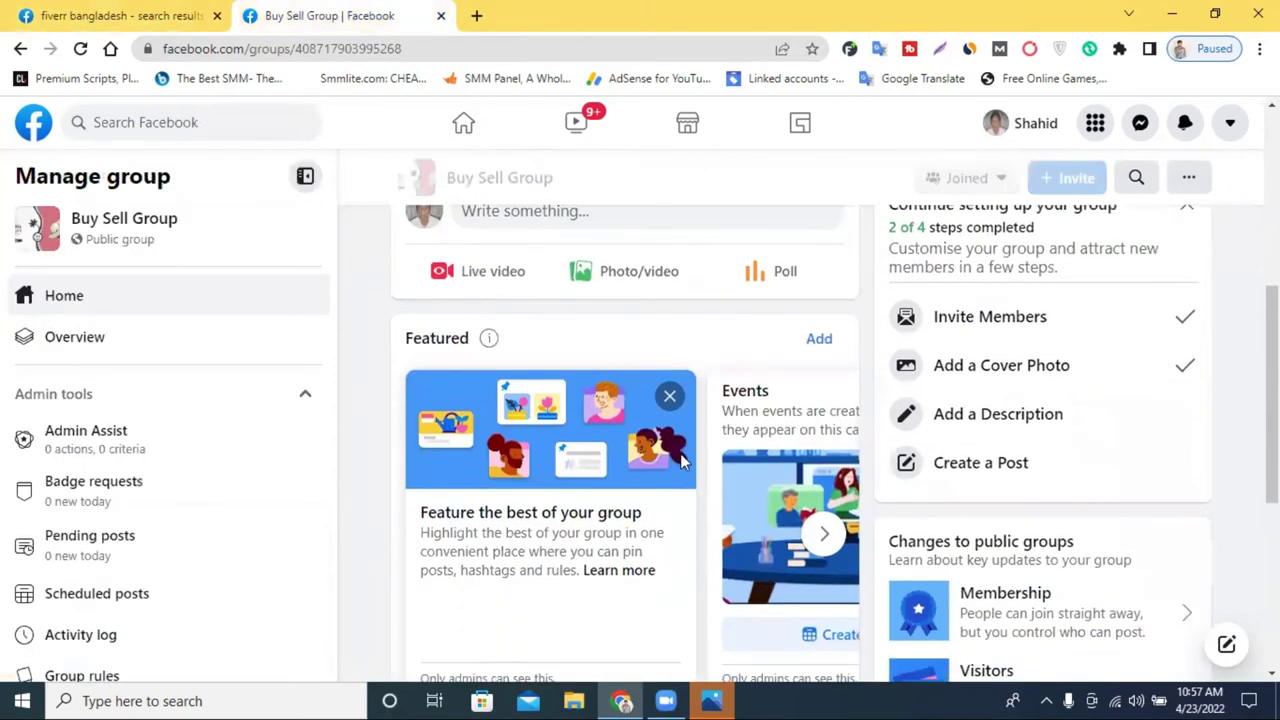
left_click(819, 340)
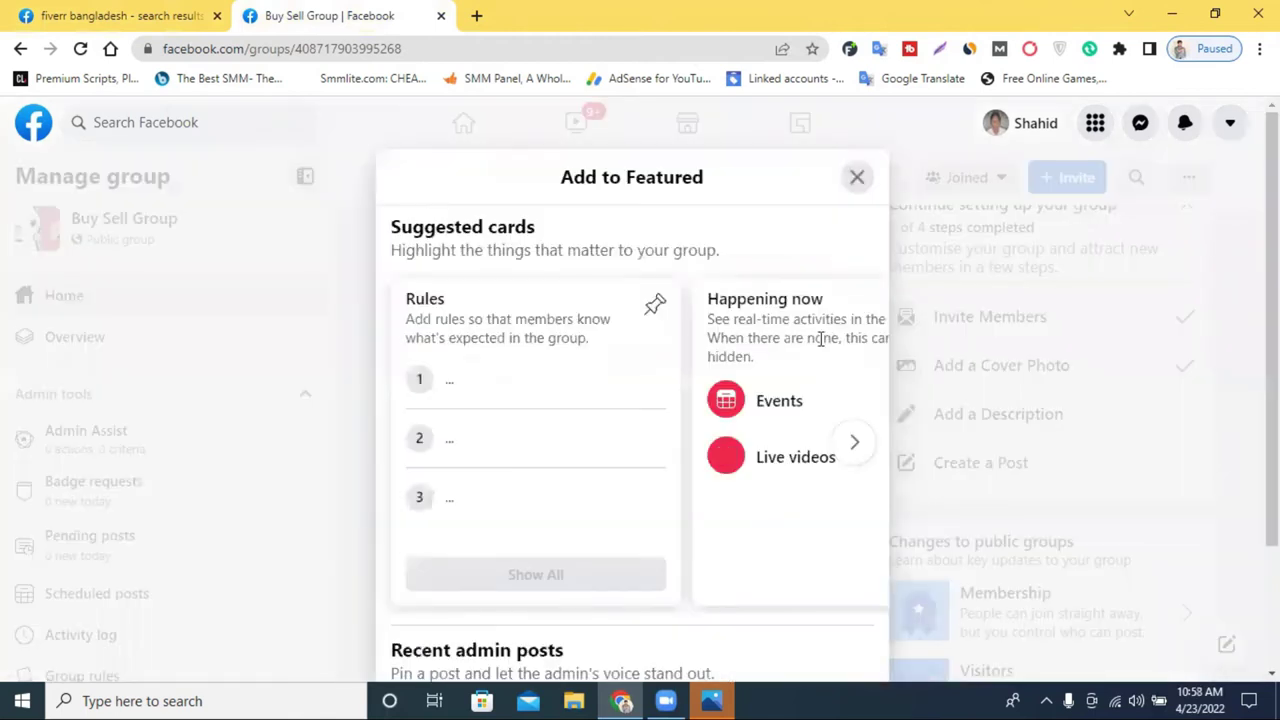
scroll(590, 430, "down", 1)
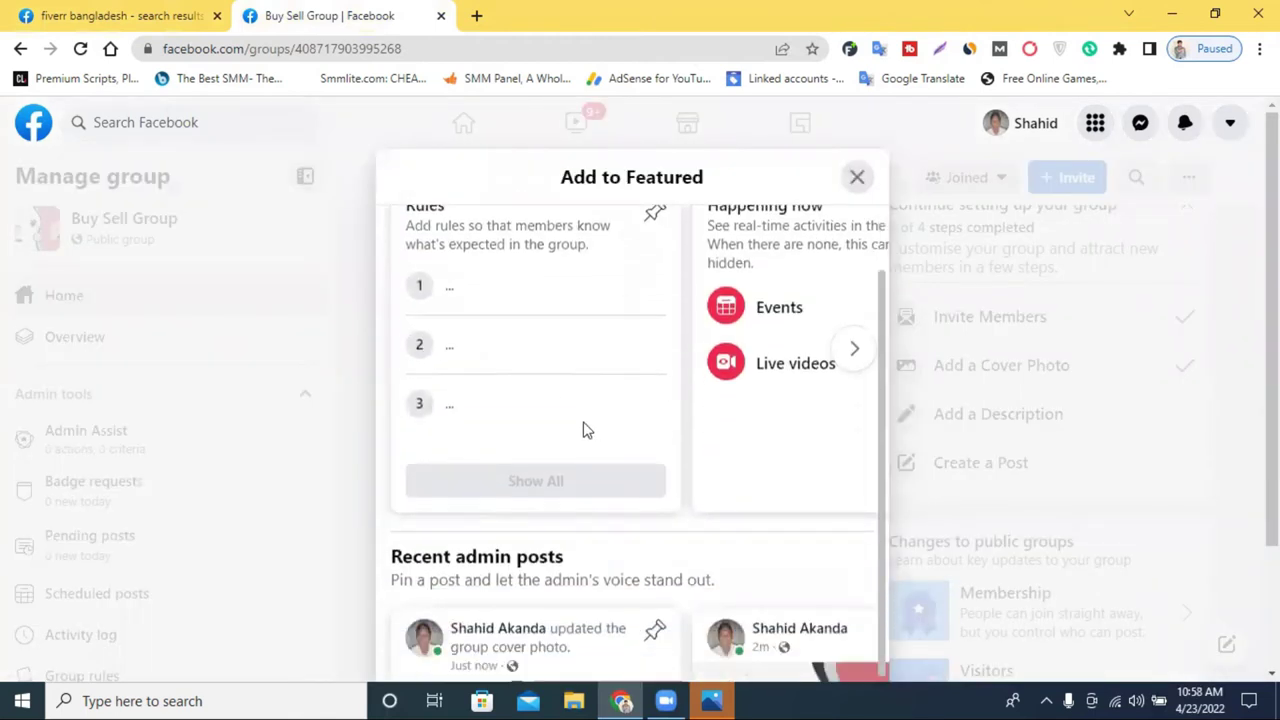
left_click(855, 352)
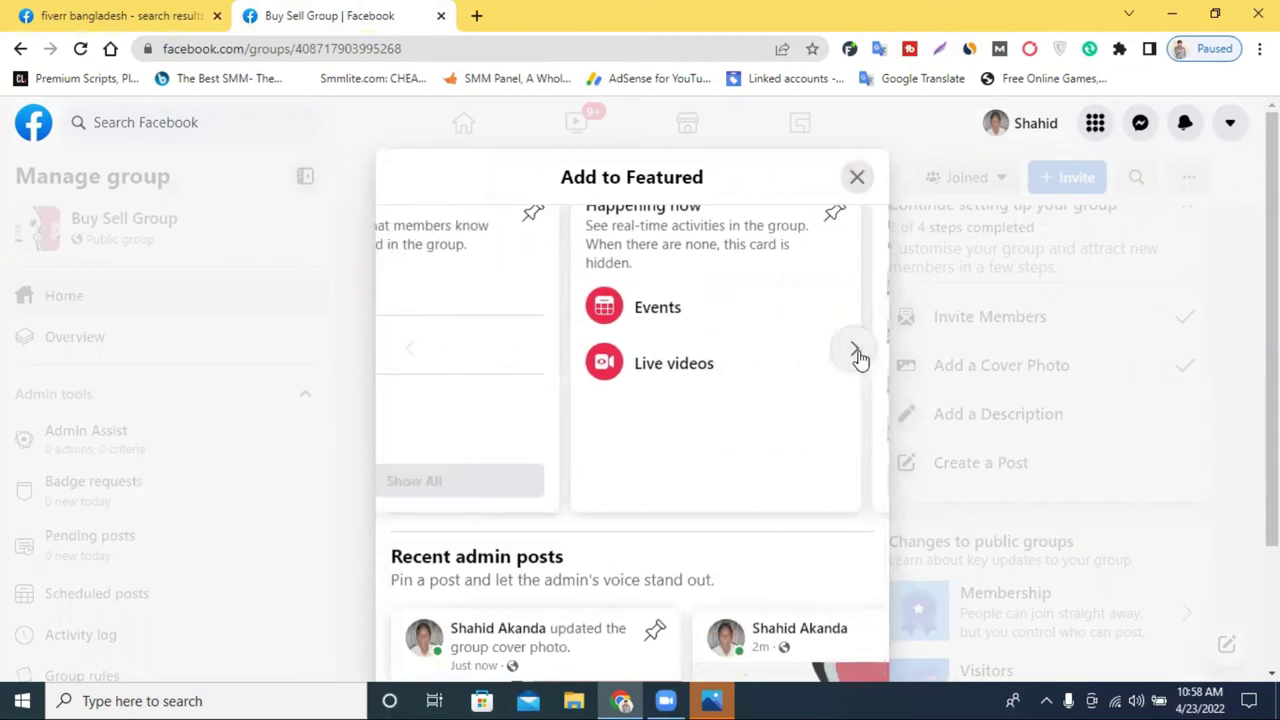
scroll(841, 395, "up", 1)
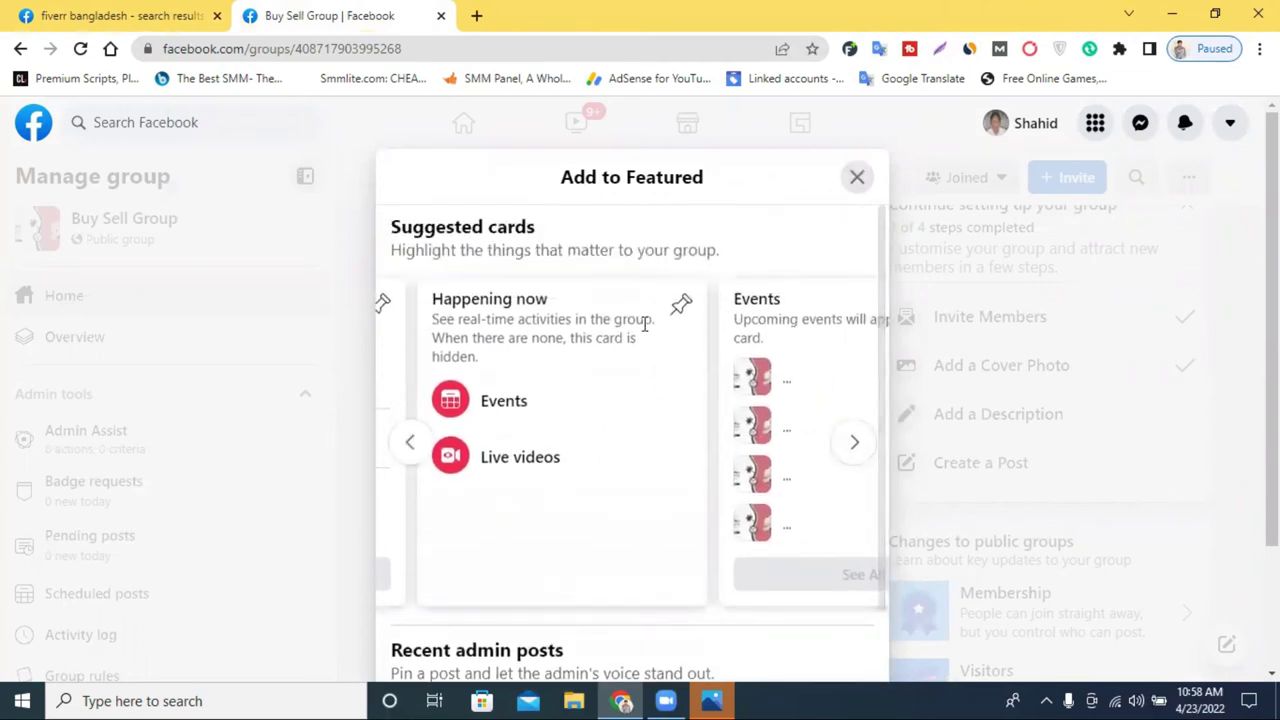
left_click(409, 442)
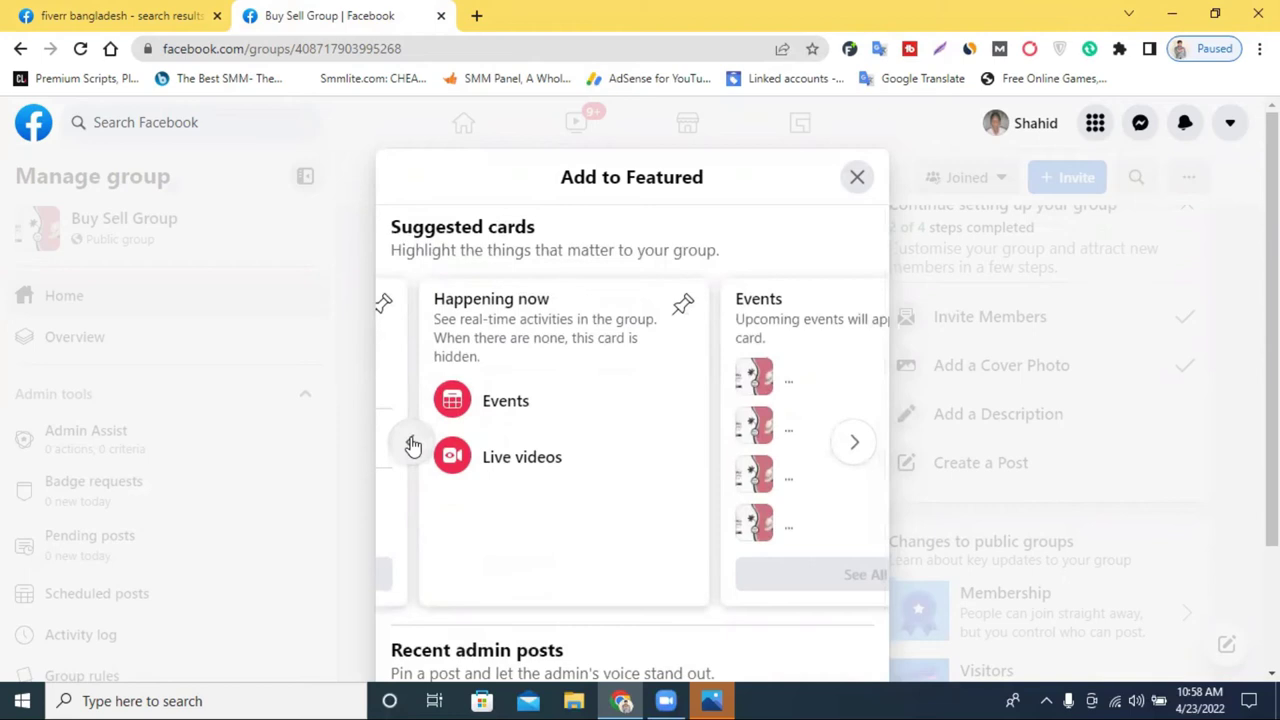
left_click(853, 446)
left_click(856, 444)
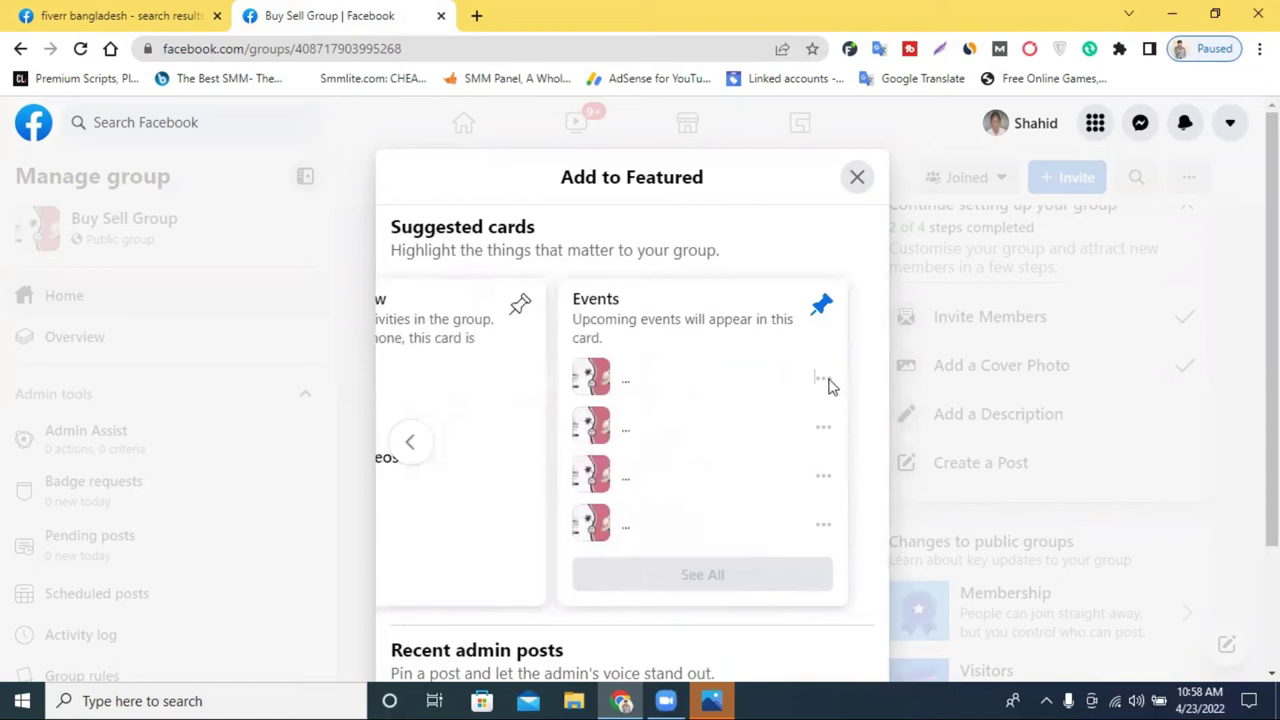
left_click(856, 178)
Step: Browse the cards in the group's Featured section through to the option for adding more
scroll(748, 386, "down", 1)
scroll(848, 362, "down", 1)
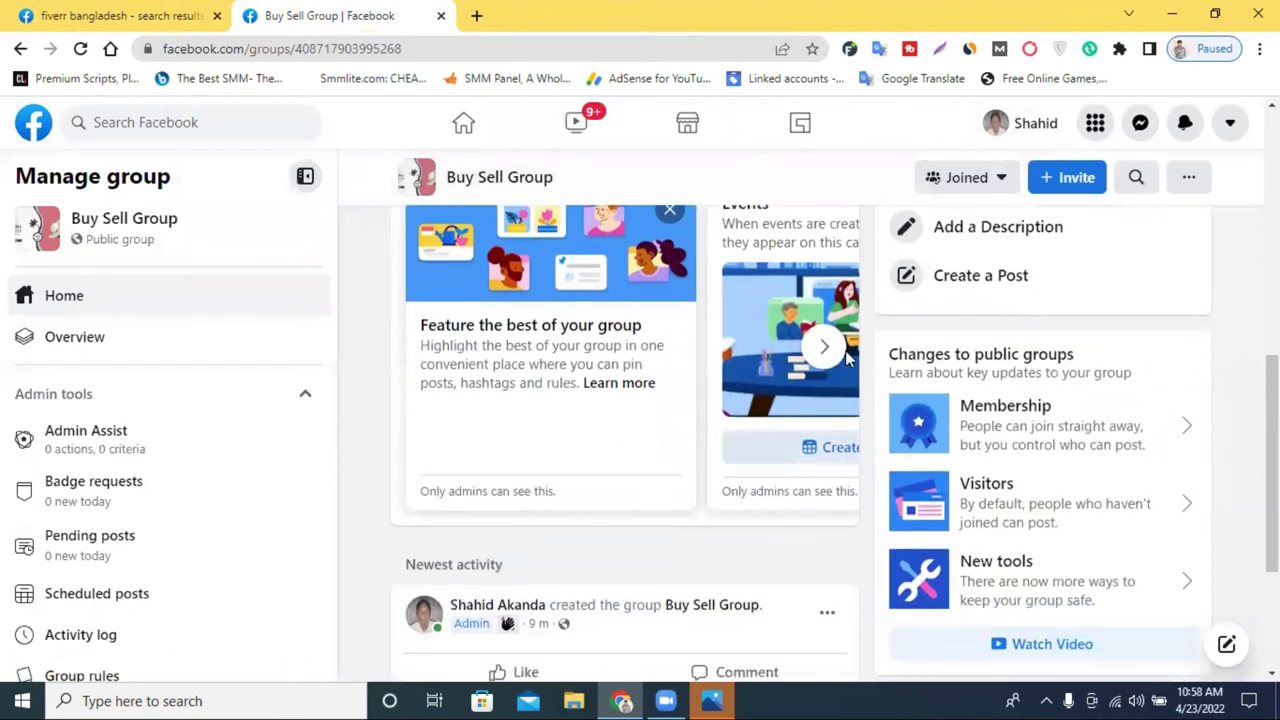
left_click(826, 346)
scroll(620, 460, "up", 2)
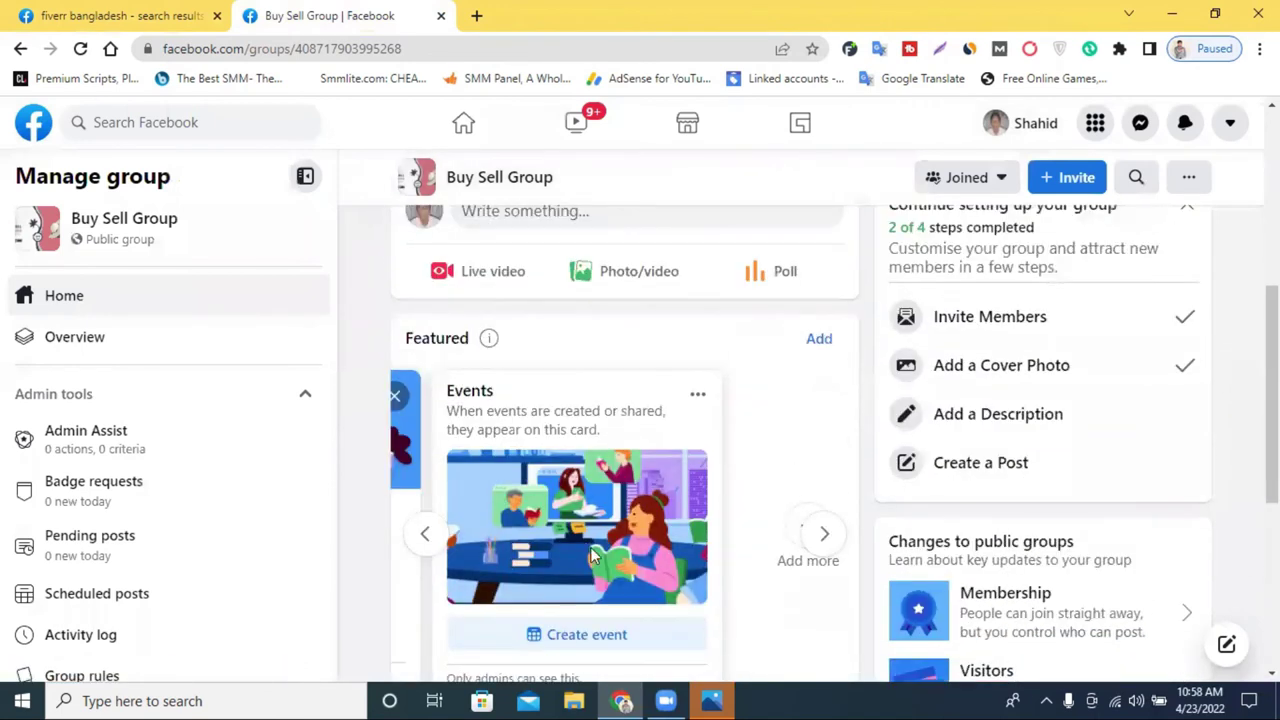
scroll(643, 461, "down", 1)
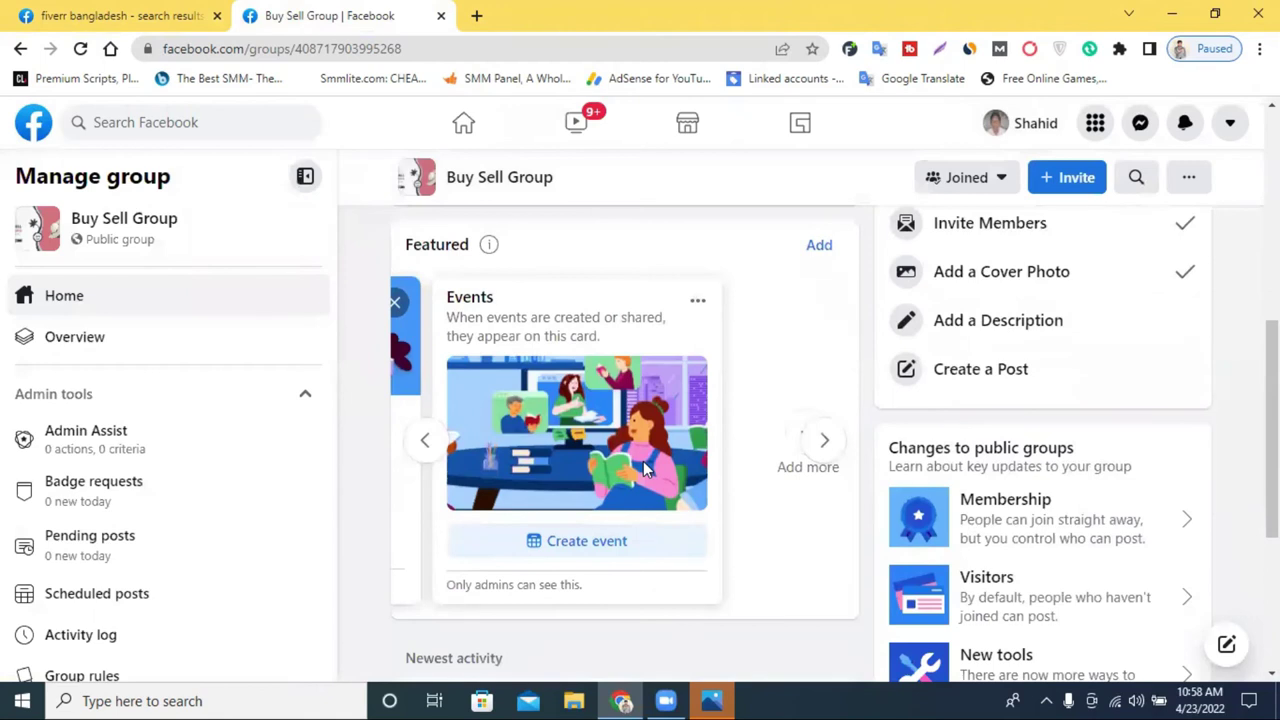
left_click(826, 446)
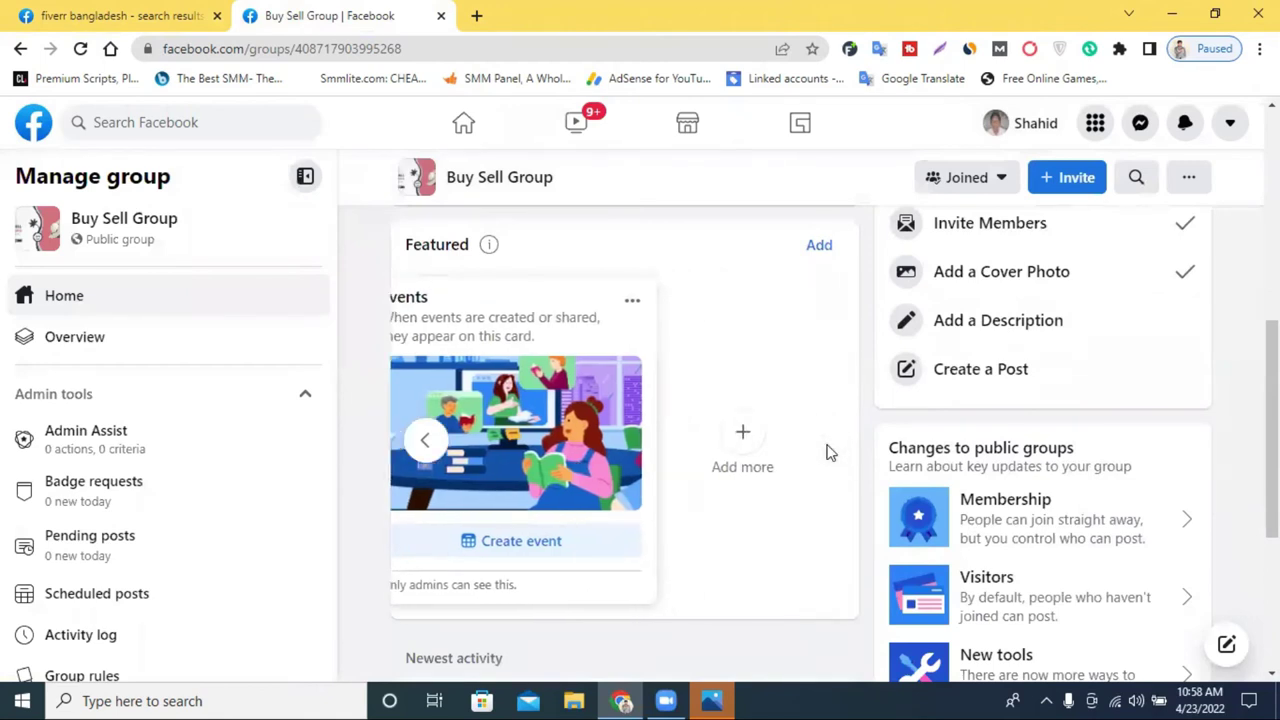
Step: Look over the Buy Sell Group page from its newest activity up to the cover photo, then view the group's additional options
scroll(723, 437, "down", 4)
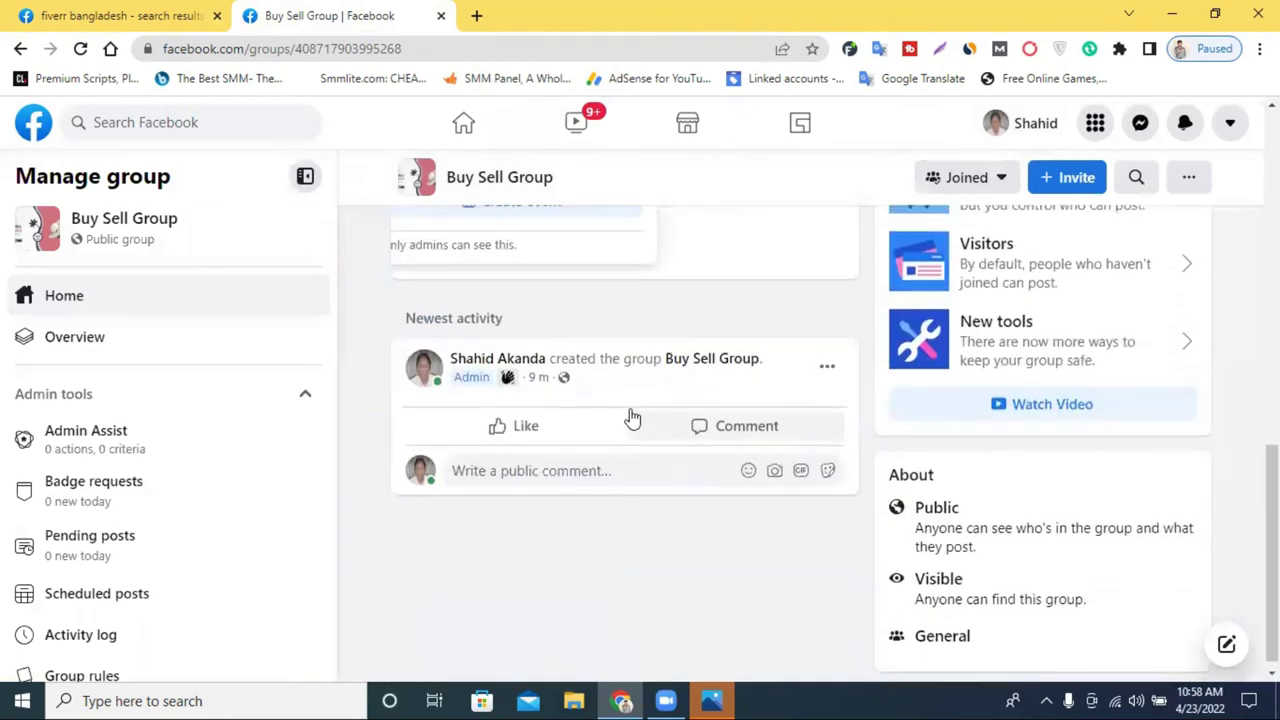
scroll(754, 409, "up", 5)
scroll(754, 409, "down", 3)
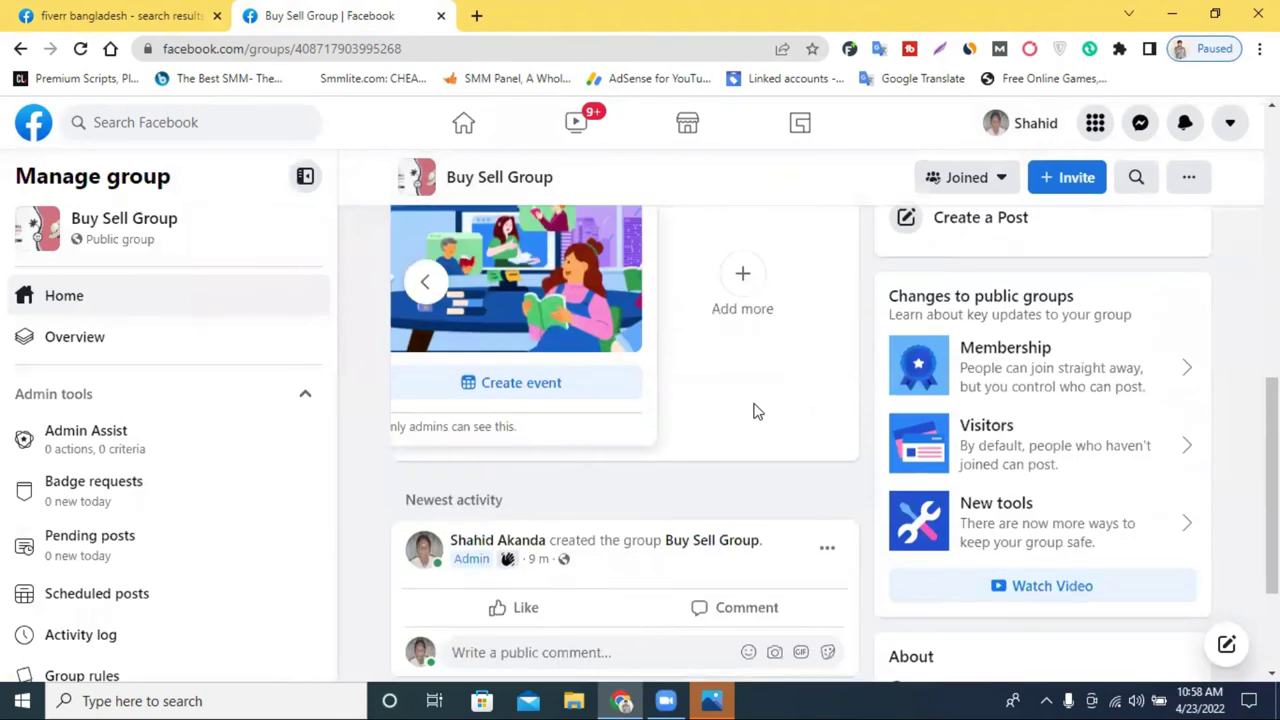
scroll(754, 411, "up", 3)
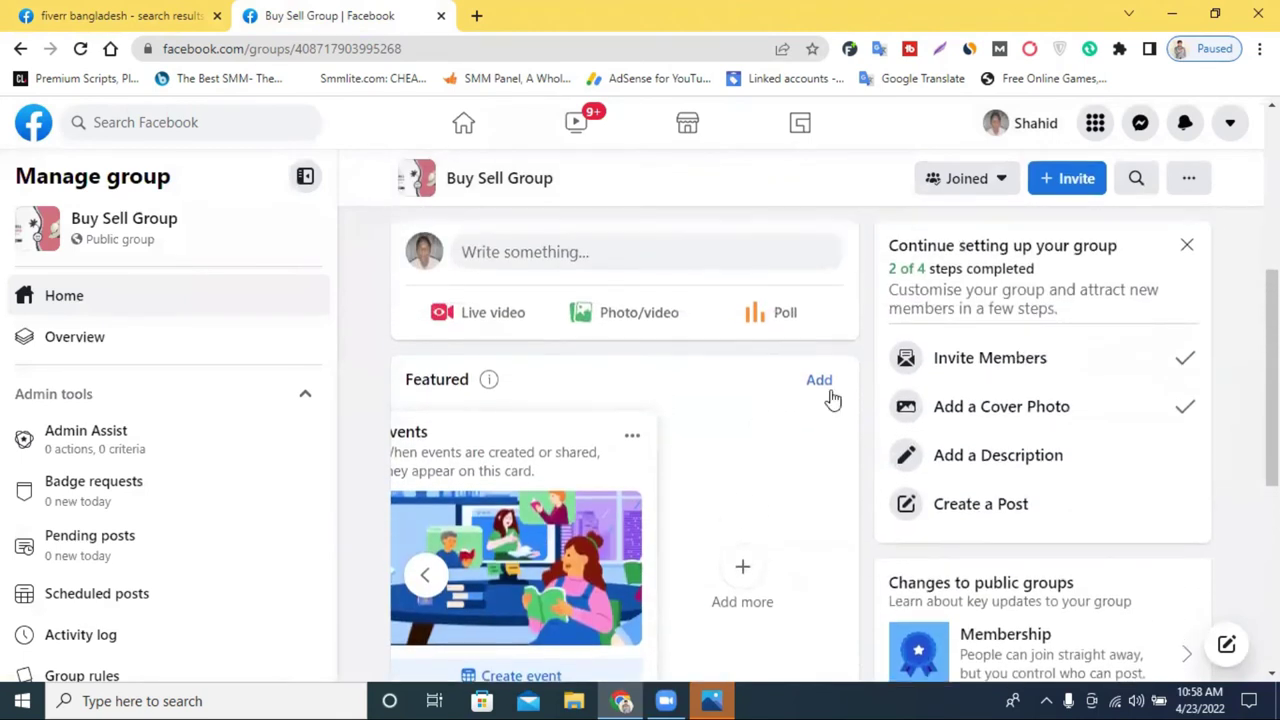
scroll(829, 398, "up", 2)
scroll(677, 329, "up", 3)
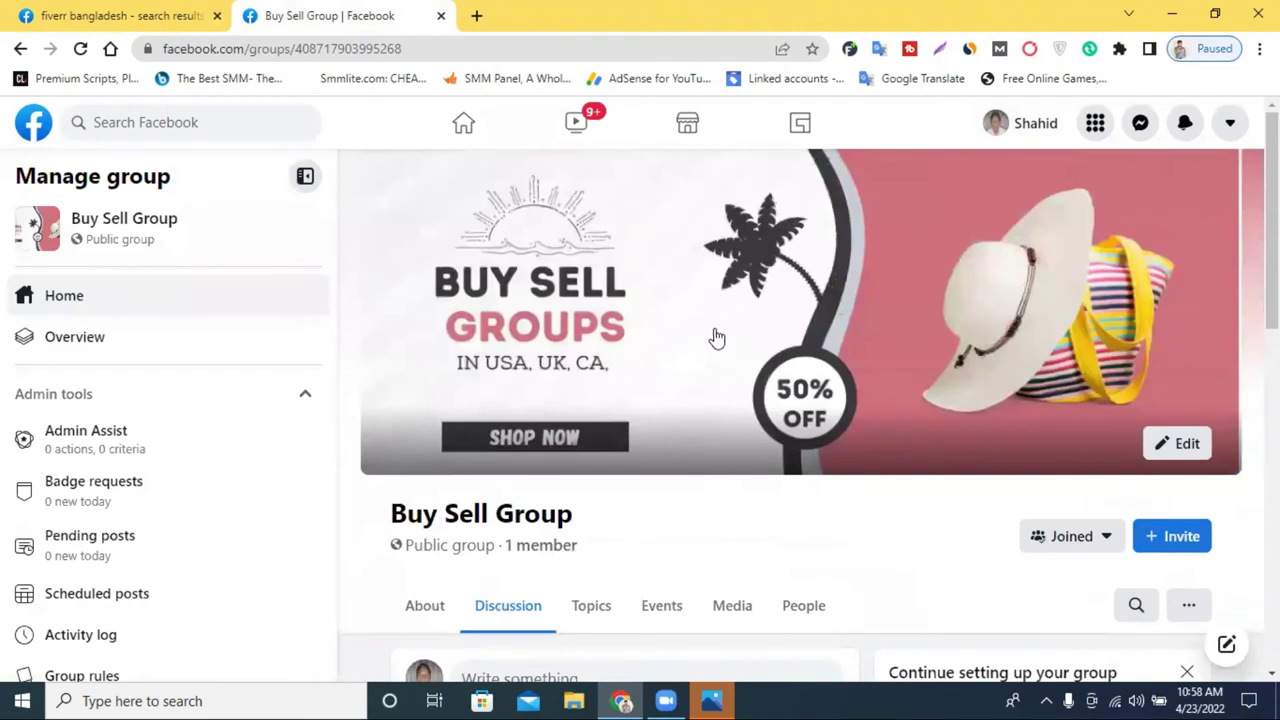
scroll(684, 374, "down", 1)
left_click(1192, 512)
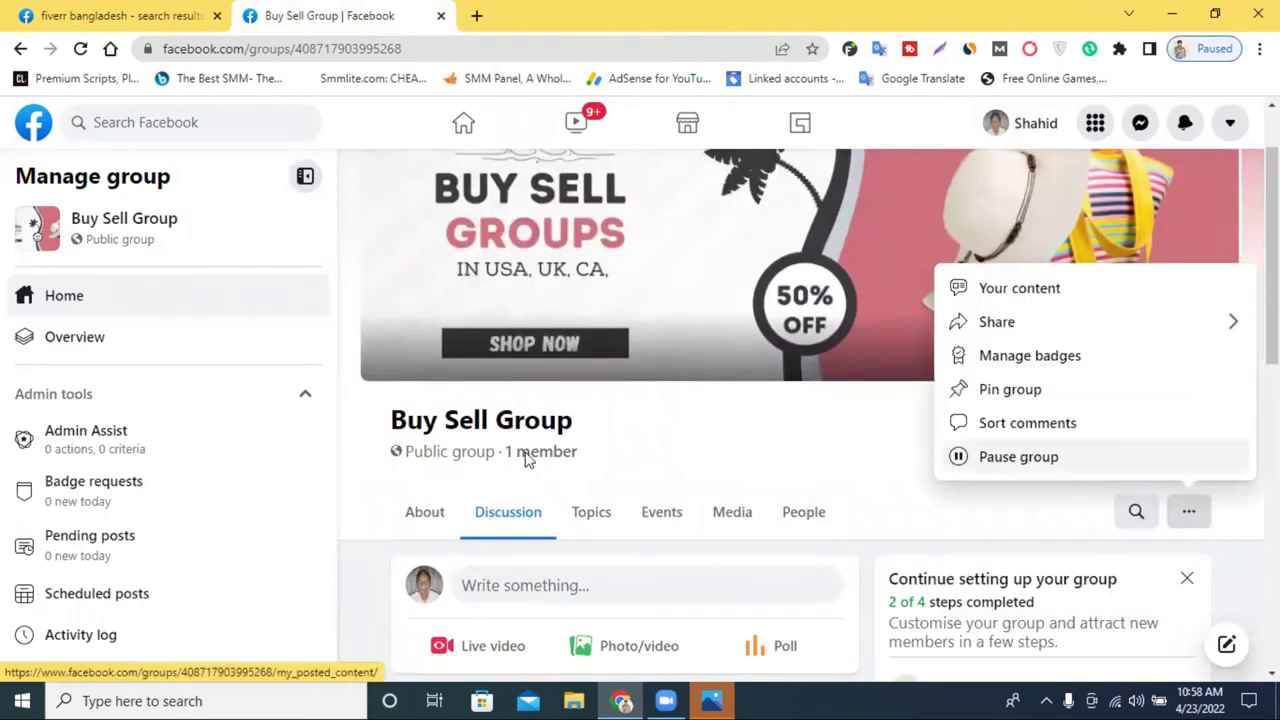
Step: Open the group settings and bring up the group's name and description for editing, with the empty description active
left_click(294, 486)
scroll(285, 475, "down", 3)
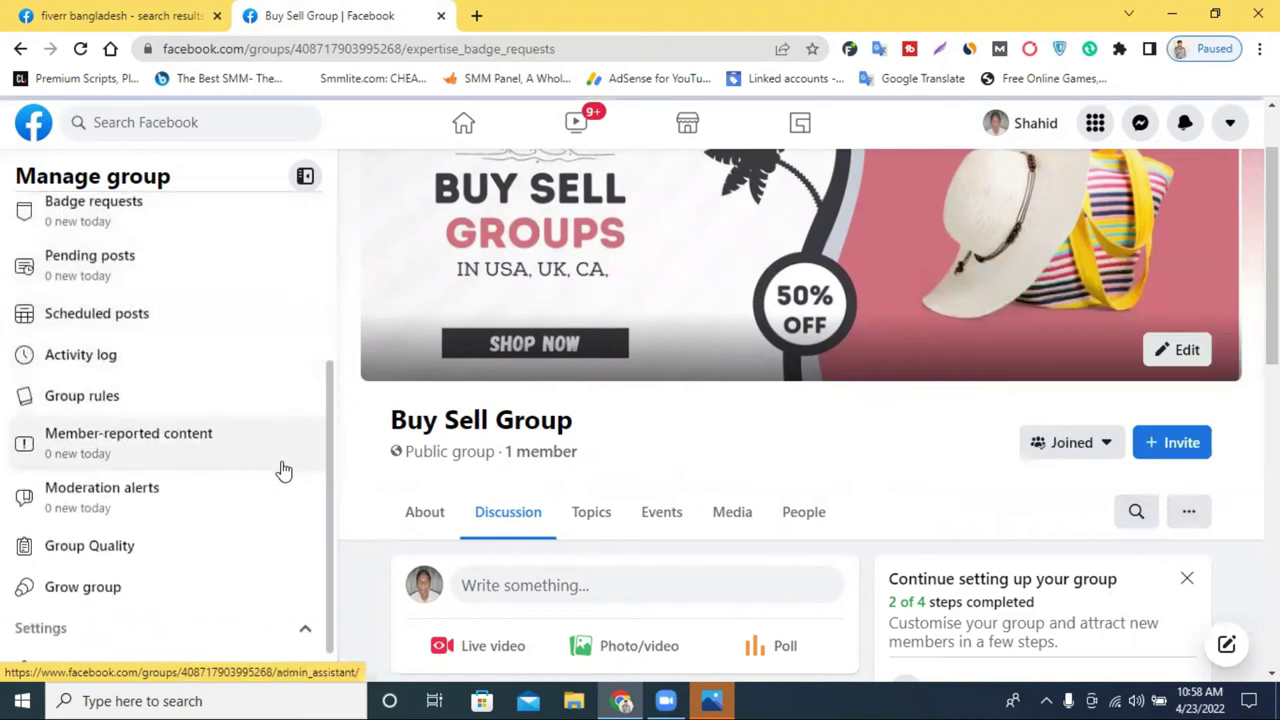
scroll(282, 471, "up", 1)
scroll(283, 471, "down", 2)
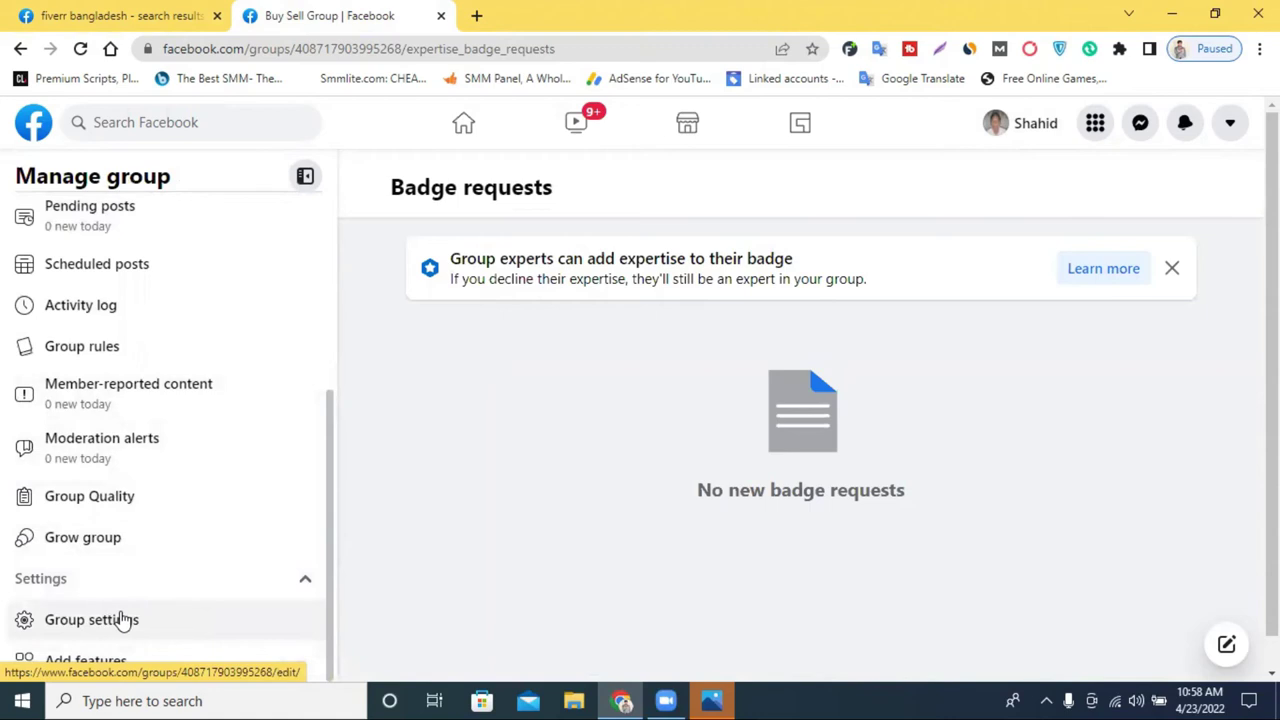
left_click(120, 620)
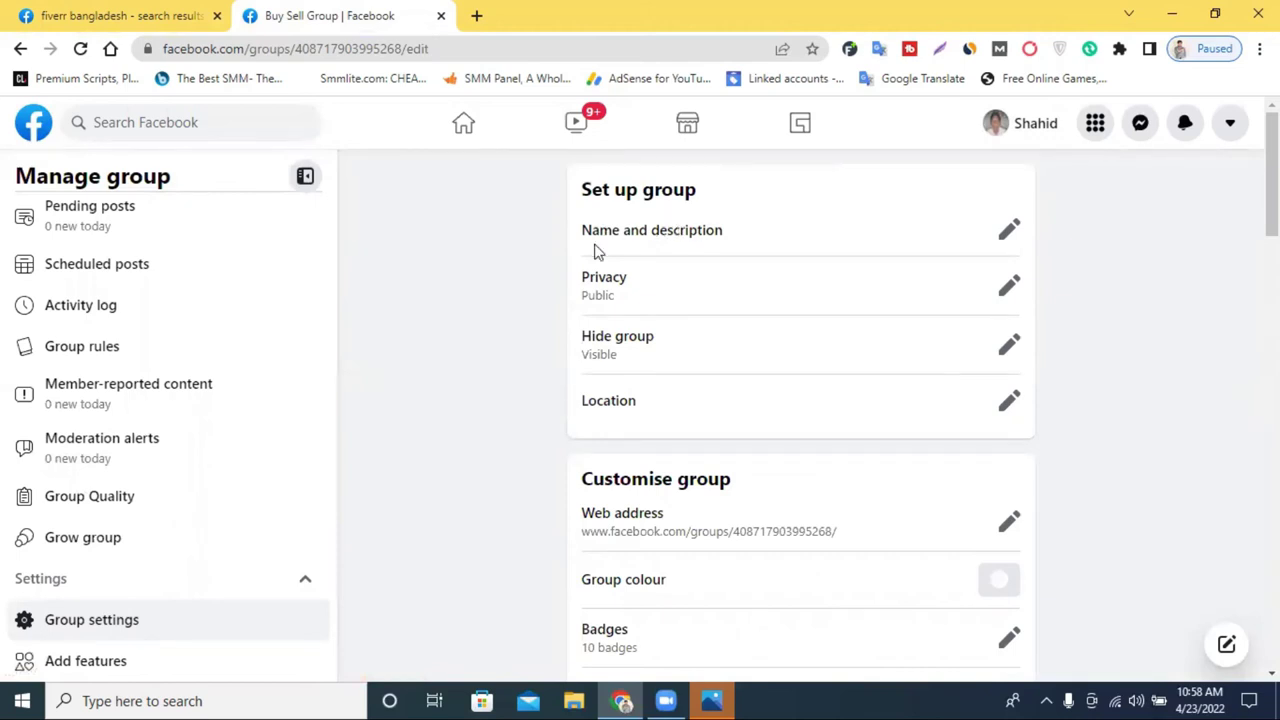
left_click(1008, 231)
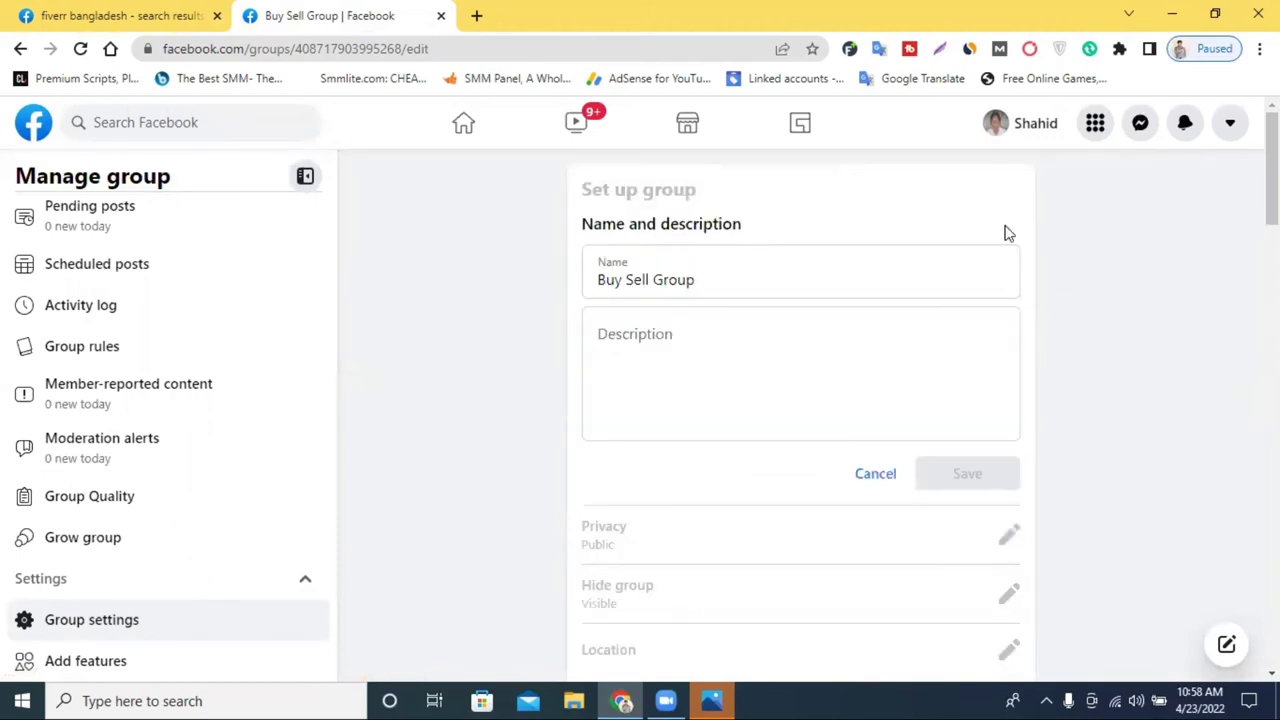
left_click(691, 335)
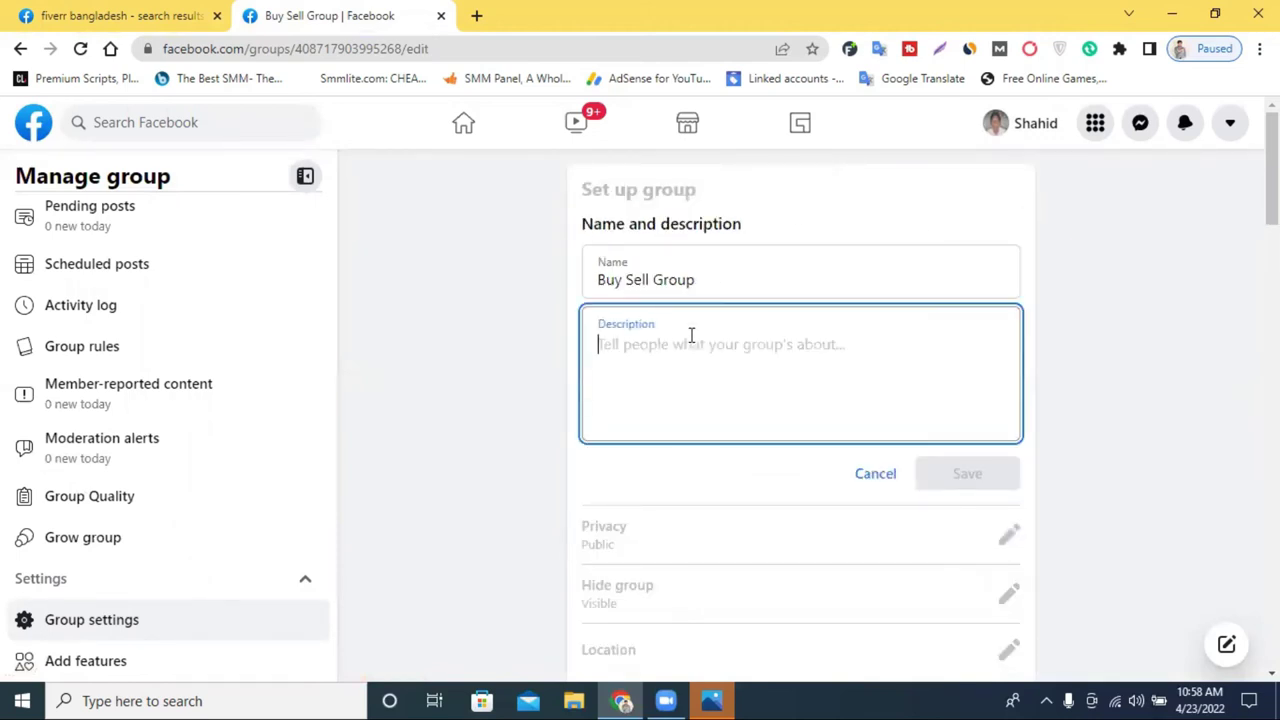
Step: Open Google Translate in a new browser tab alongside the group settings and look through the text already there
left_click(477, 15)
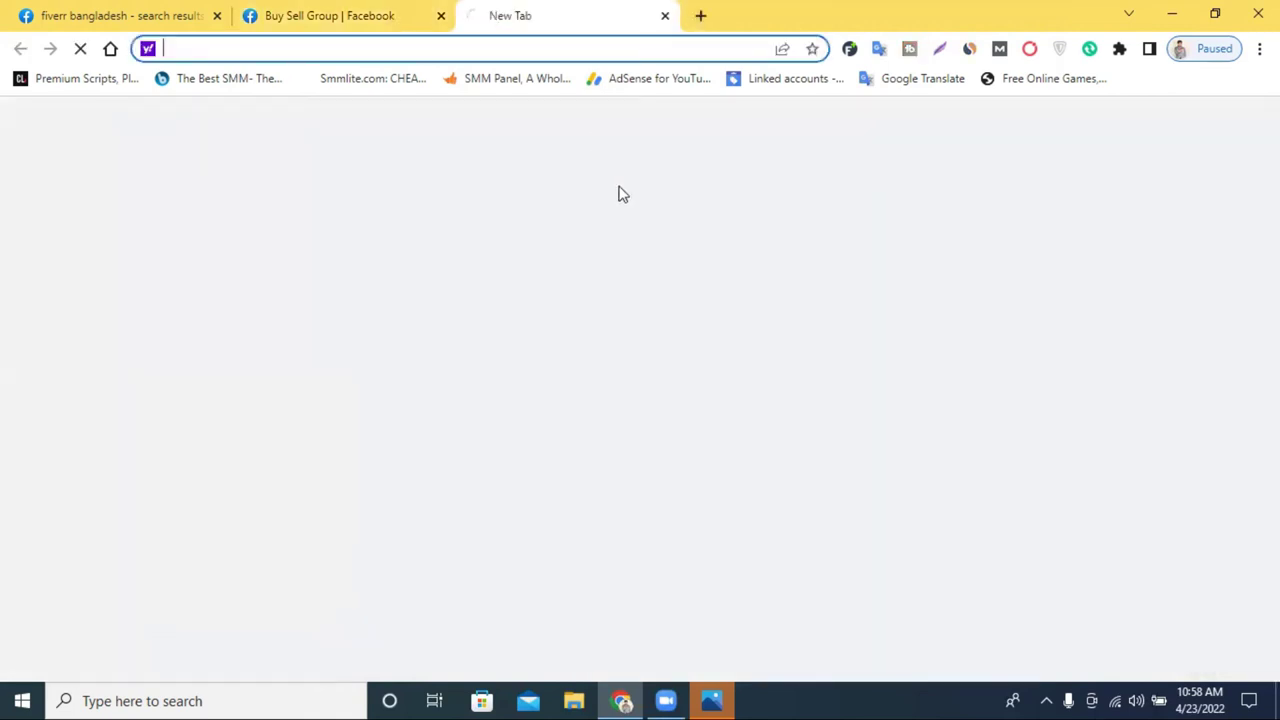
left_click(910, 78)
left_click(406, 10)
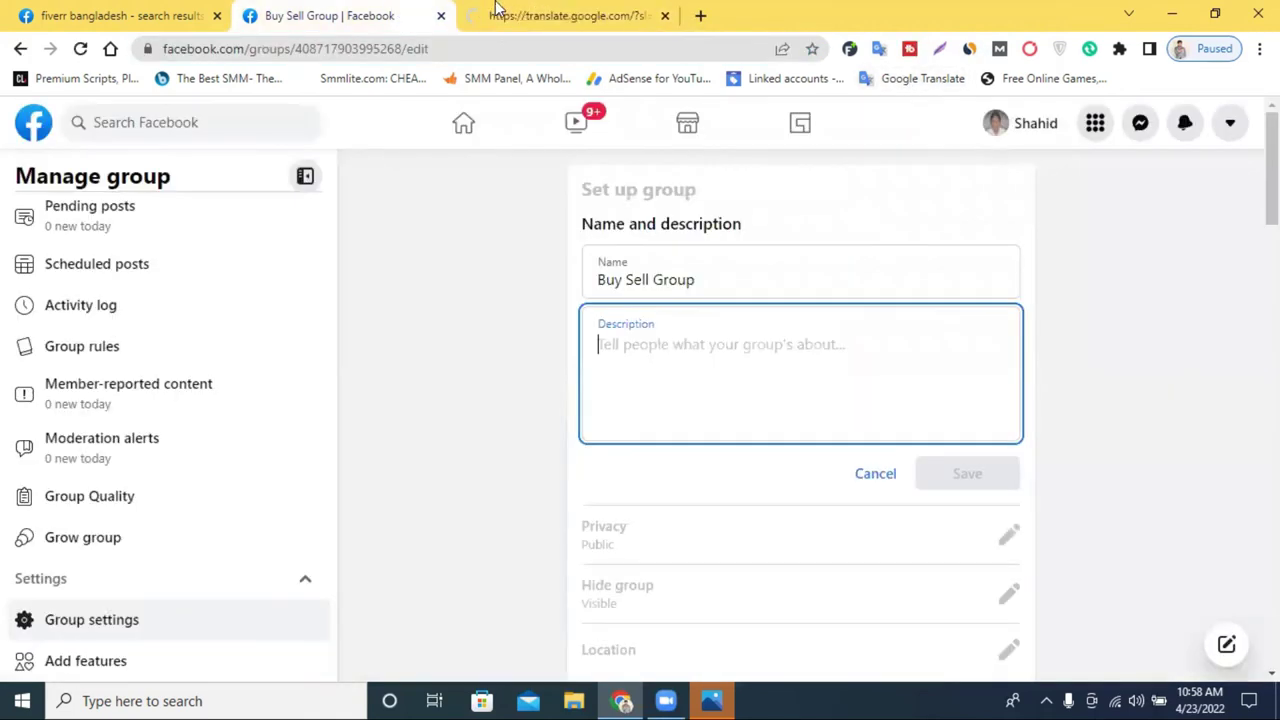
left_click(521, 10)
left_click(403, 8)
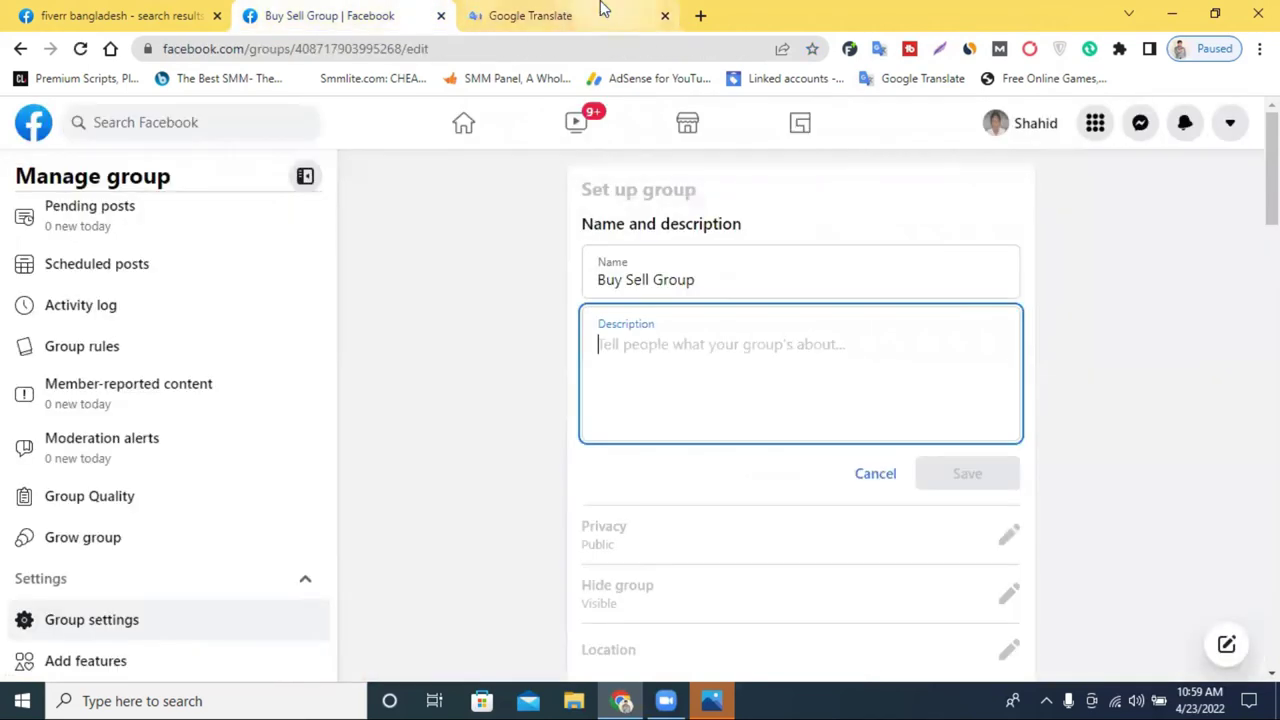
left_click(600, 8)
left_click(388, 10)
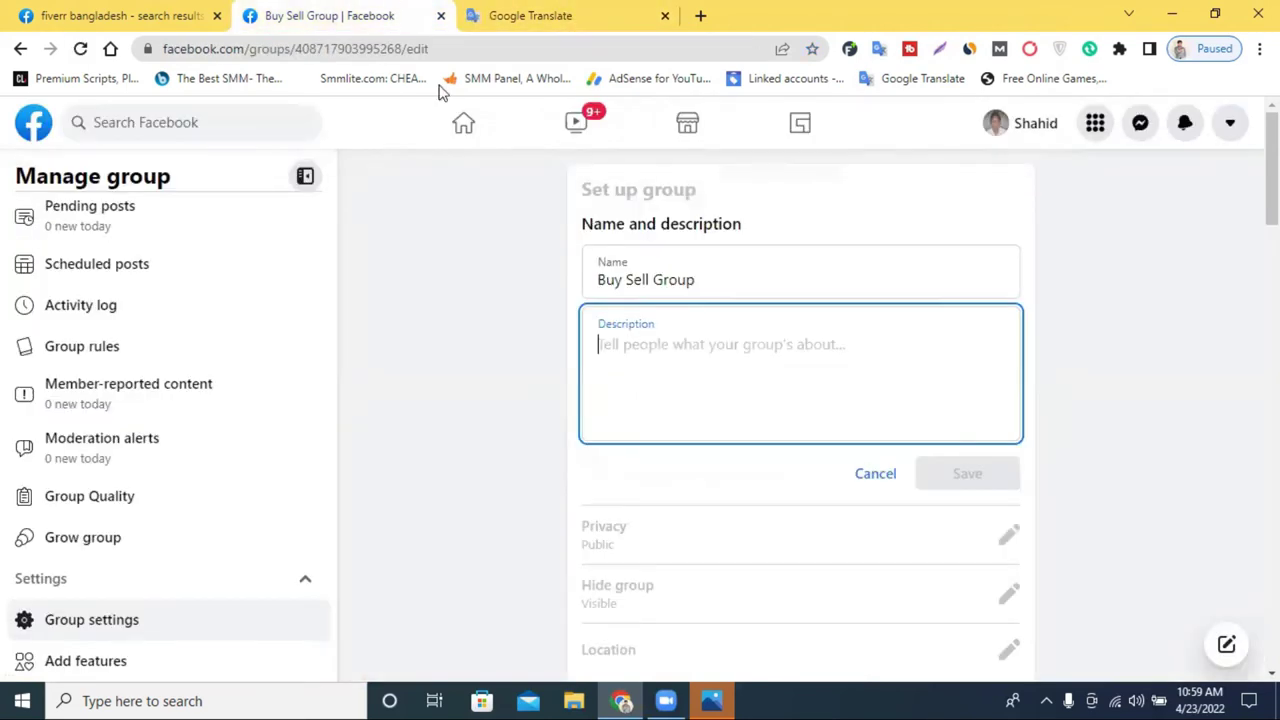
left_click(535, 12)
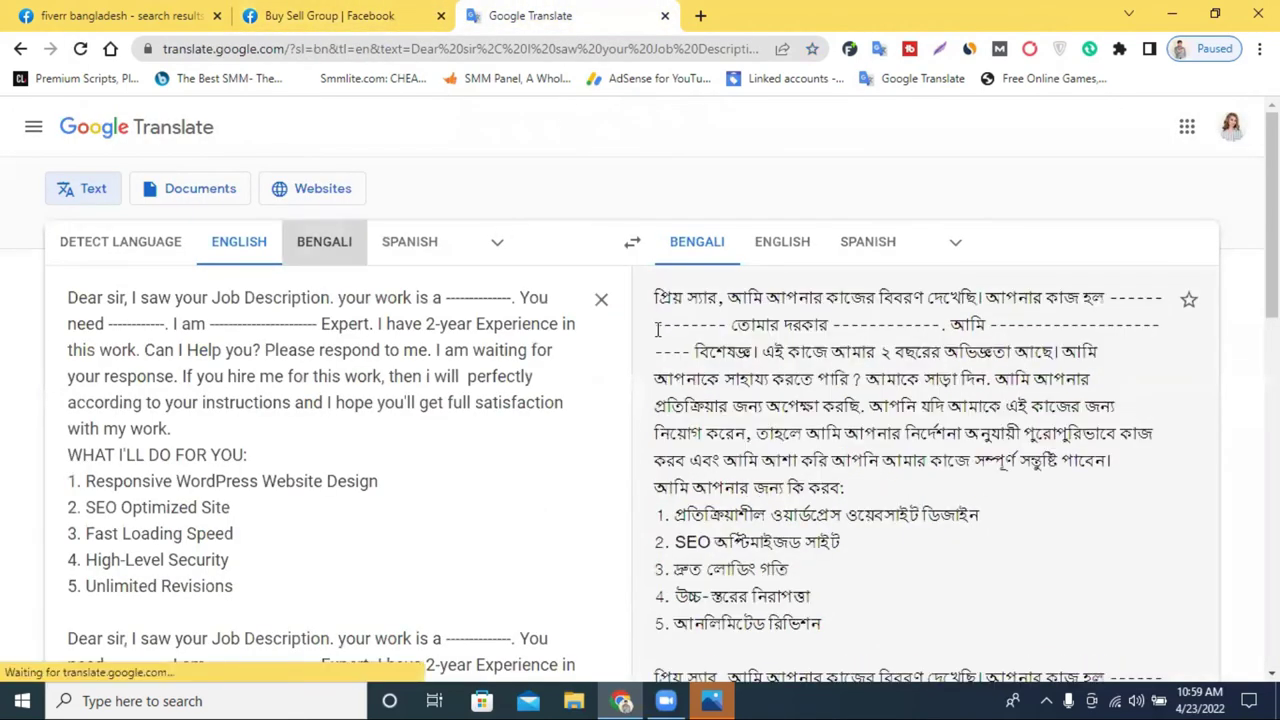
scroll(603, 295, "down", 5)
scroll(604, 300, "up", 5)
Step: Replace the source text by dictating "আমাদের এখানে উন্নতমানের সবধরনের প্রোডাক্ট পাবেন সাশ্রয়ী মূল্যে" in Bengali, and copy that sentence
left_click(600, 297)
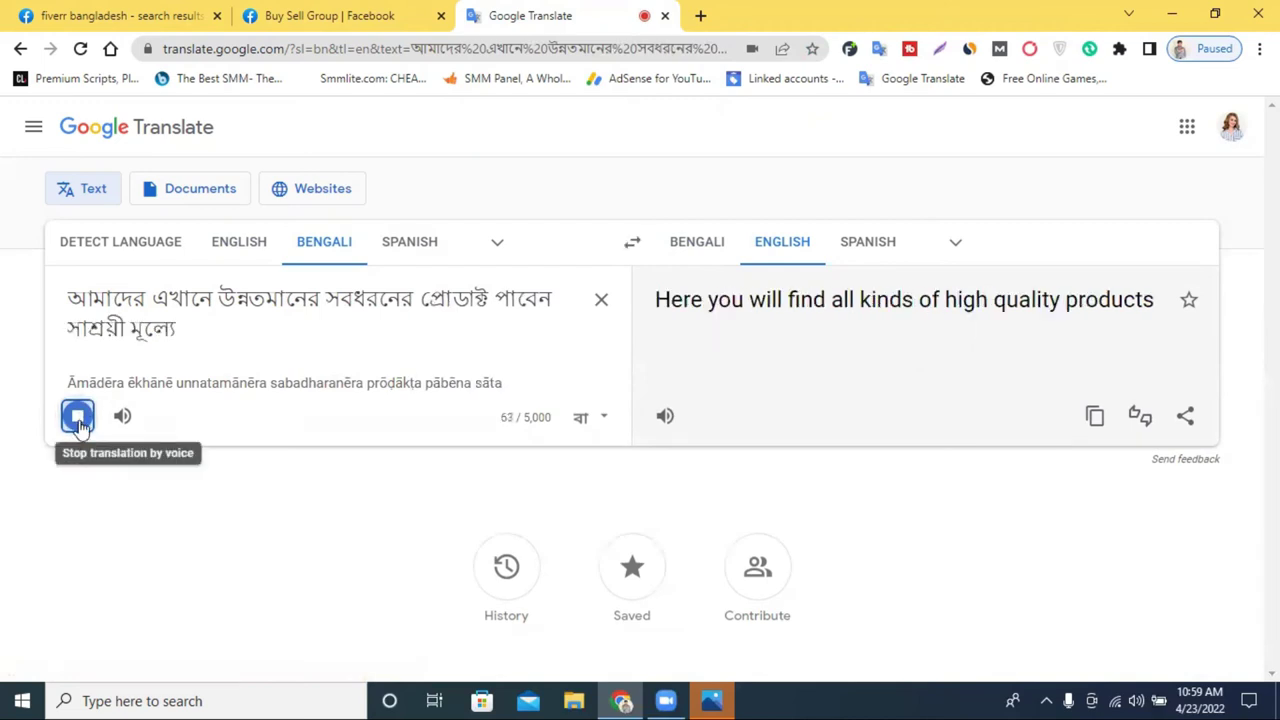
left_click(79, 418)
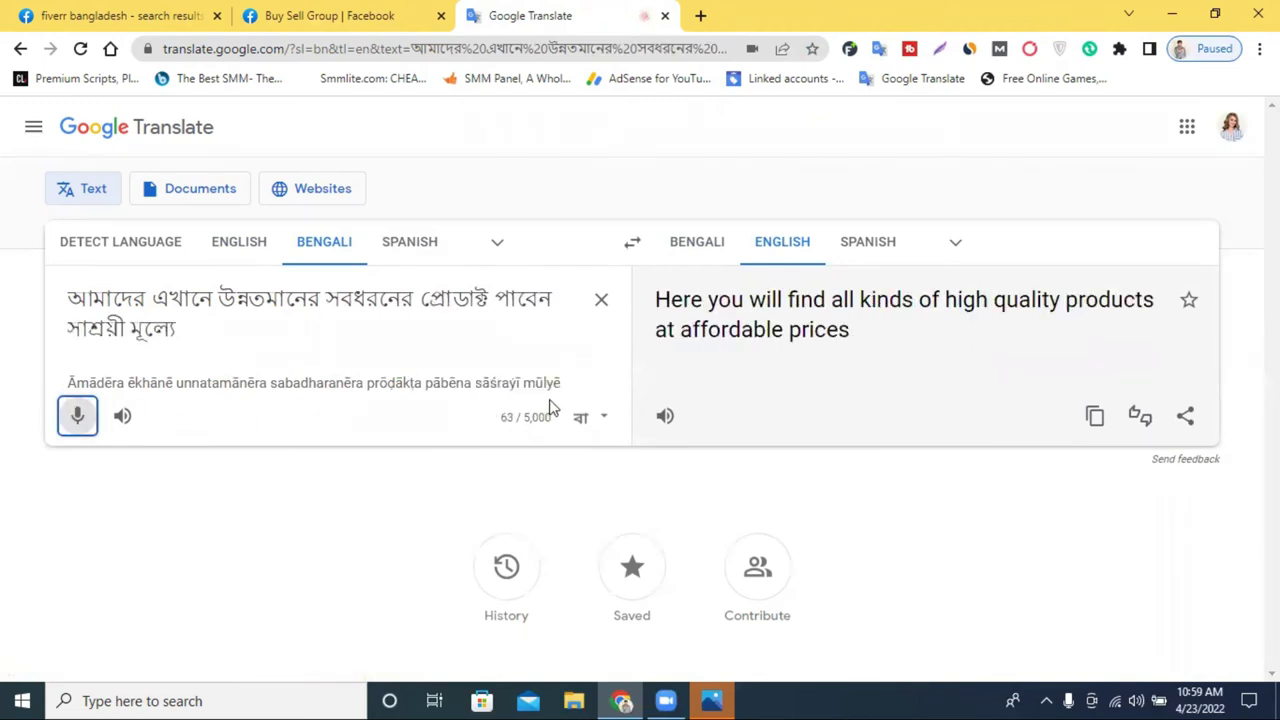
triple_click(303, 314)
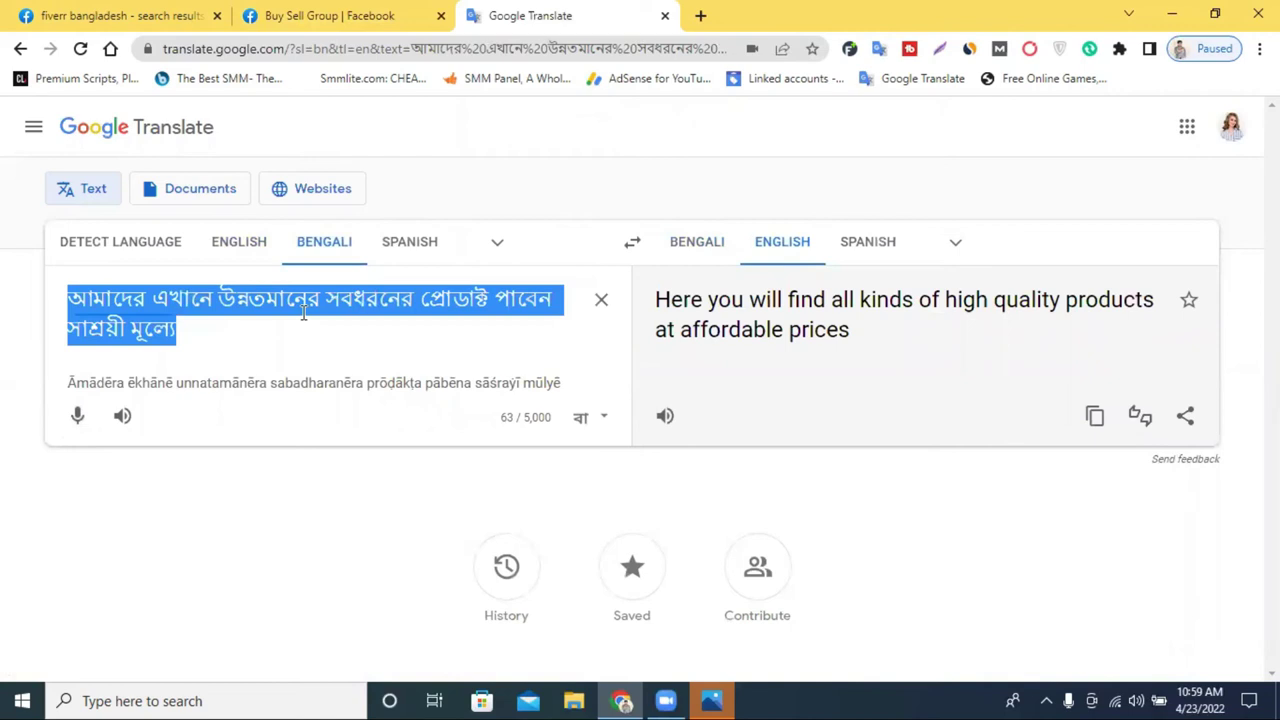
right_click(303, 314)
left_click(429, 380)
Step: Switch back to the Facebook group settings, paste the copied Bengali sentence as the group's description and save it
left_click(347, 15)
left_click(657, 420)
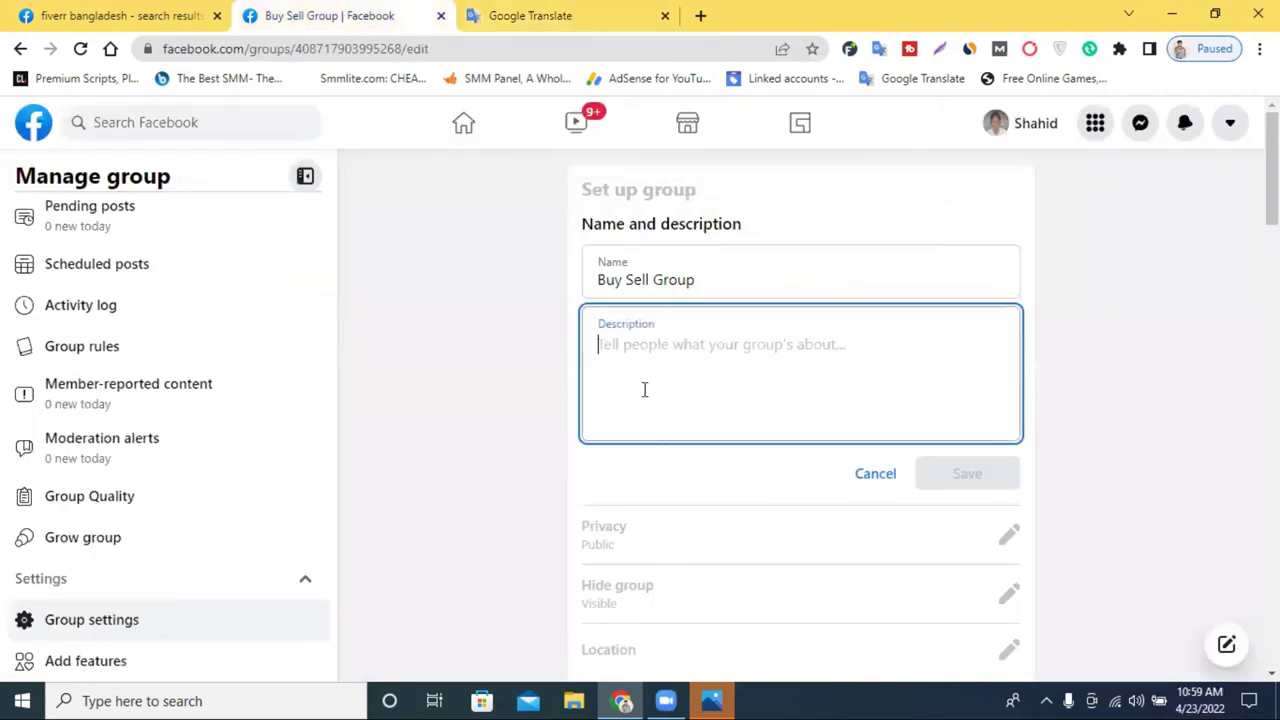
right_click(643, 389)
left_click(690, 242)
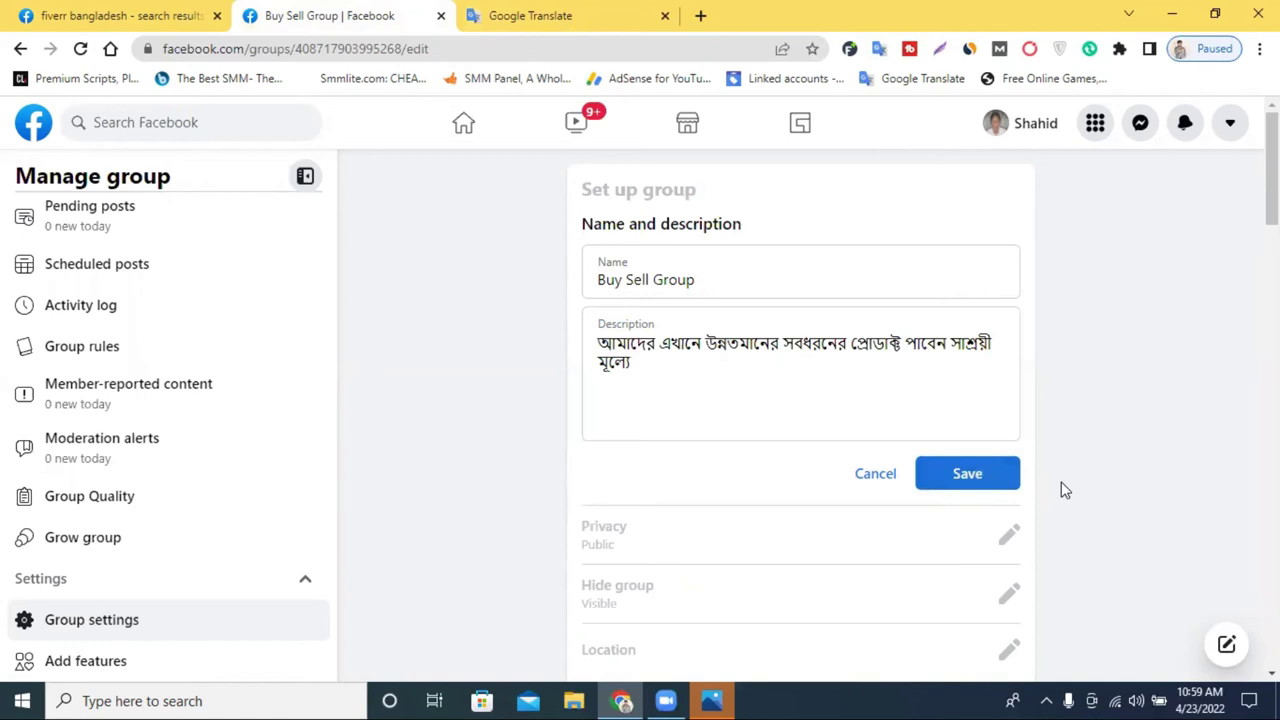
key("Return")
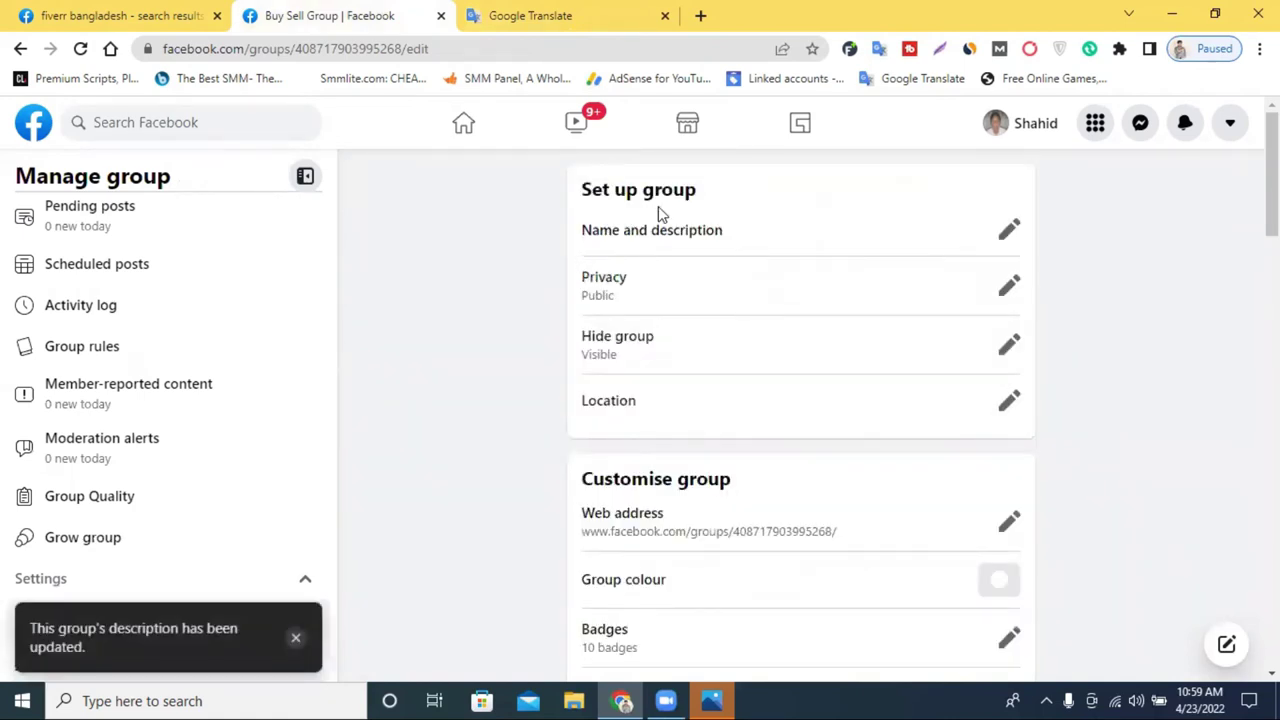
Step: Review the group's Privacy and Hide group choices, cancelling each without a change
left_click(1008, 289)
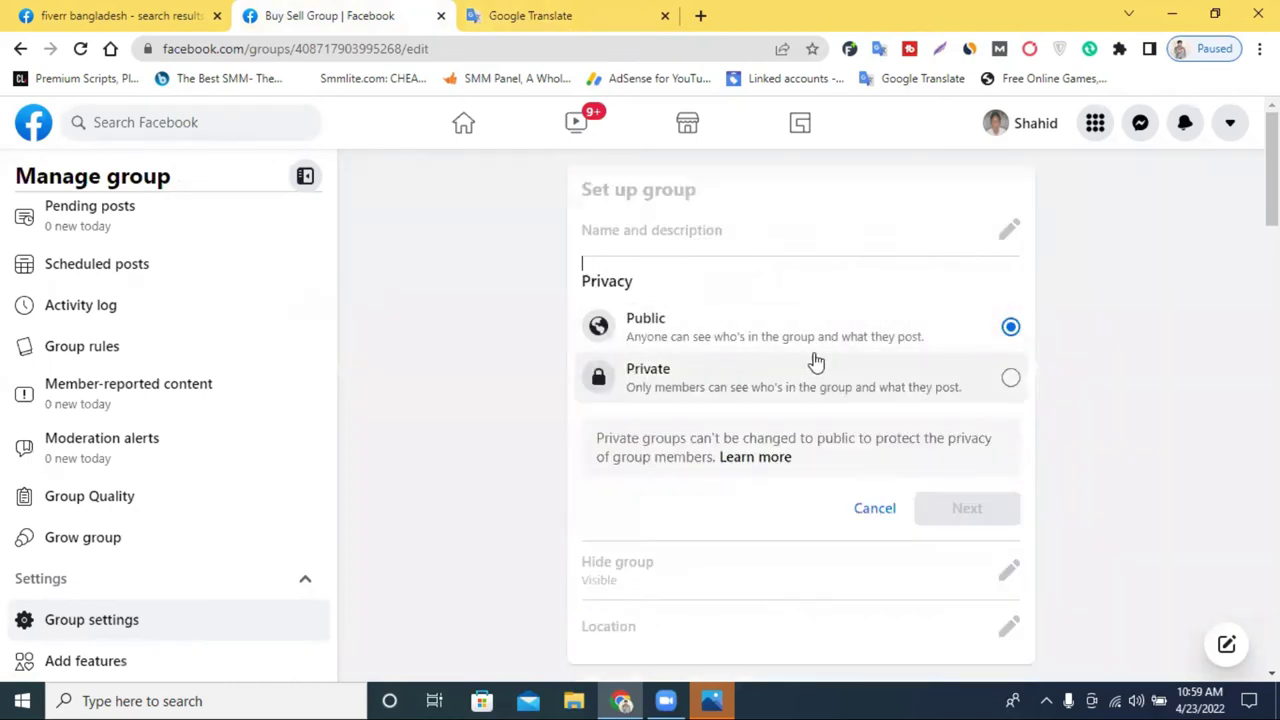
left_click(875, 512)
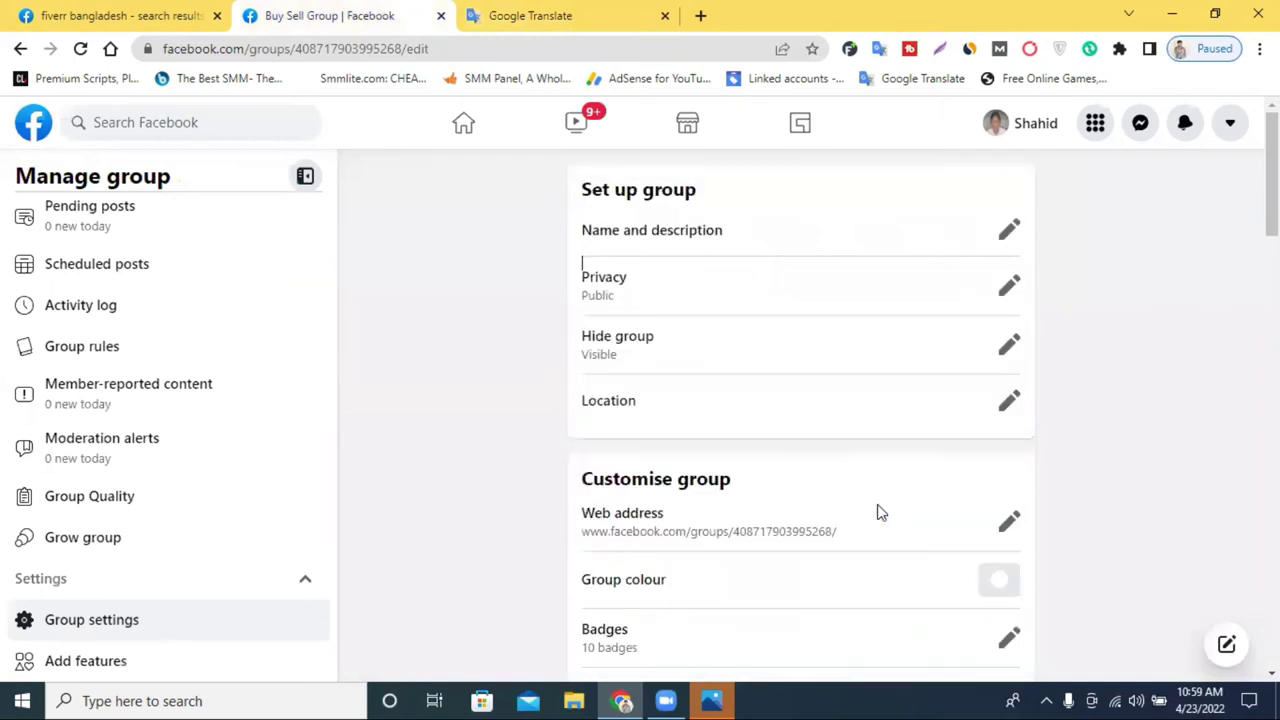
left_click(1012, 346)
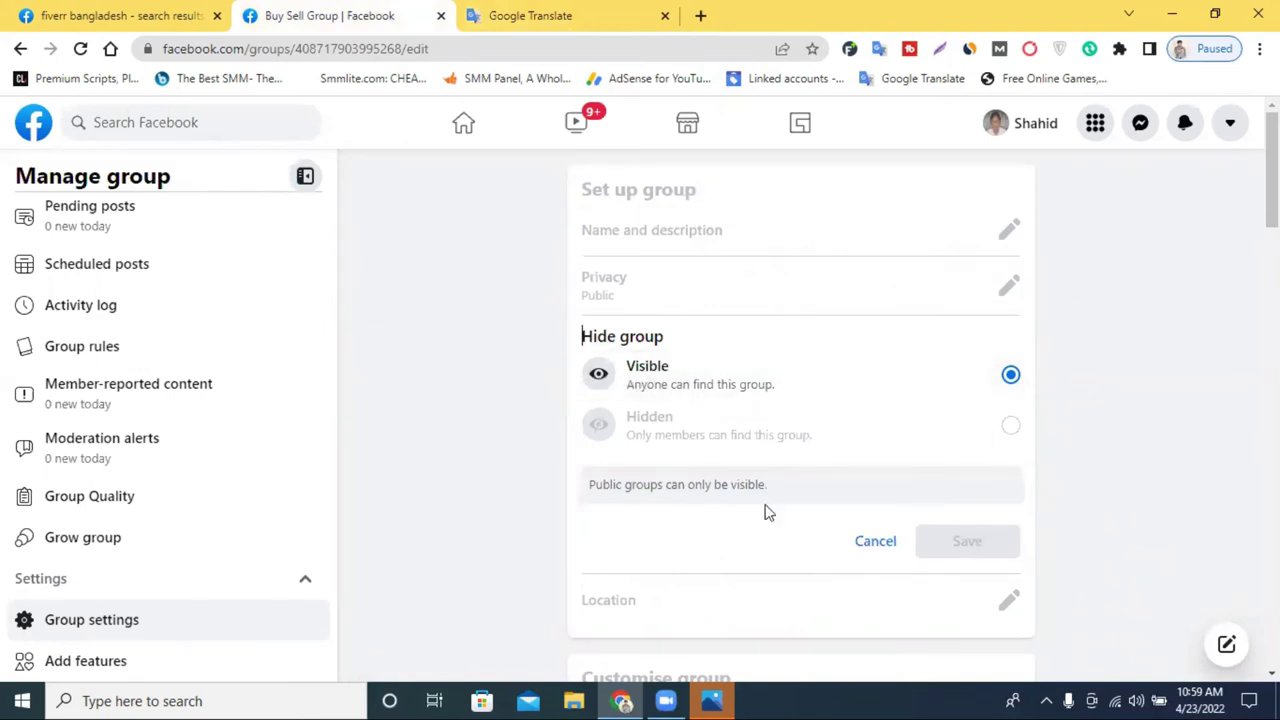
left_click(877, 541)
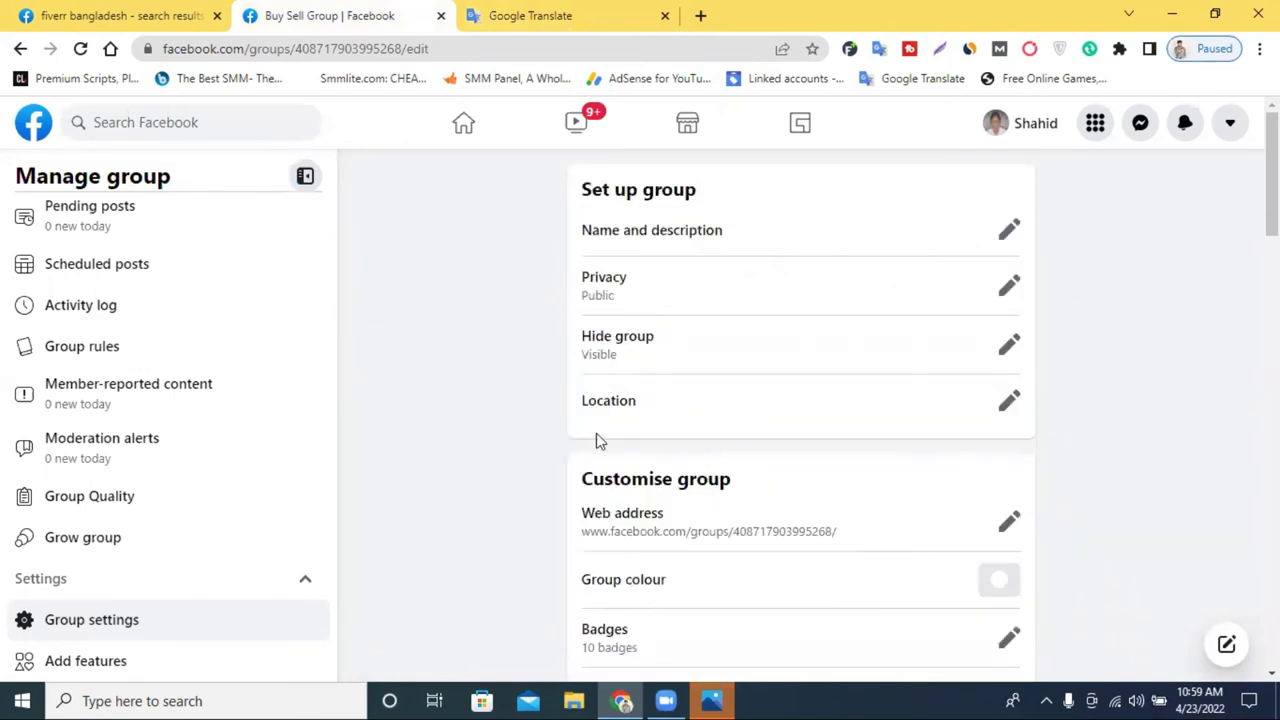
Step: Open the group's location setting for editing and activate its location search
left_click(1004, 410)
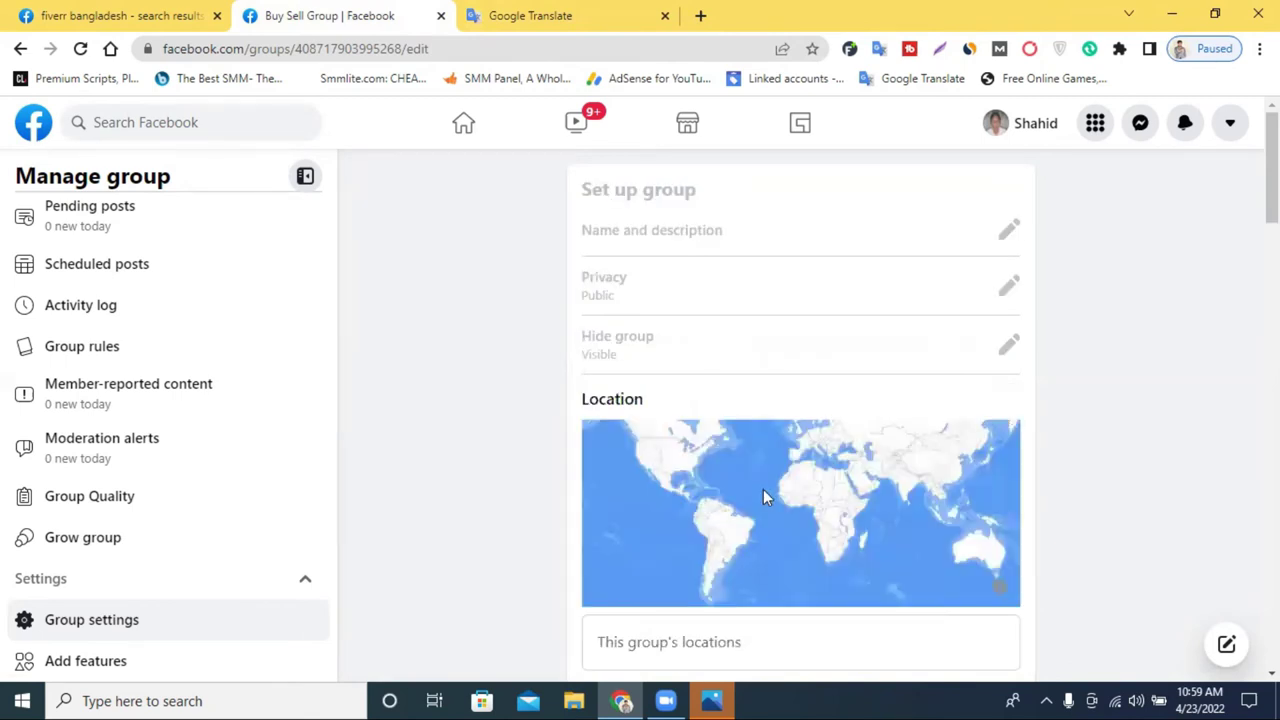
scroll(780, 480, "down", 3)
scroll(726, 374, "up", 2)
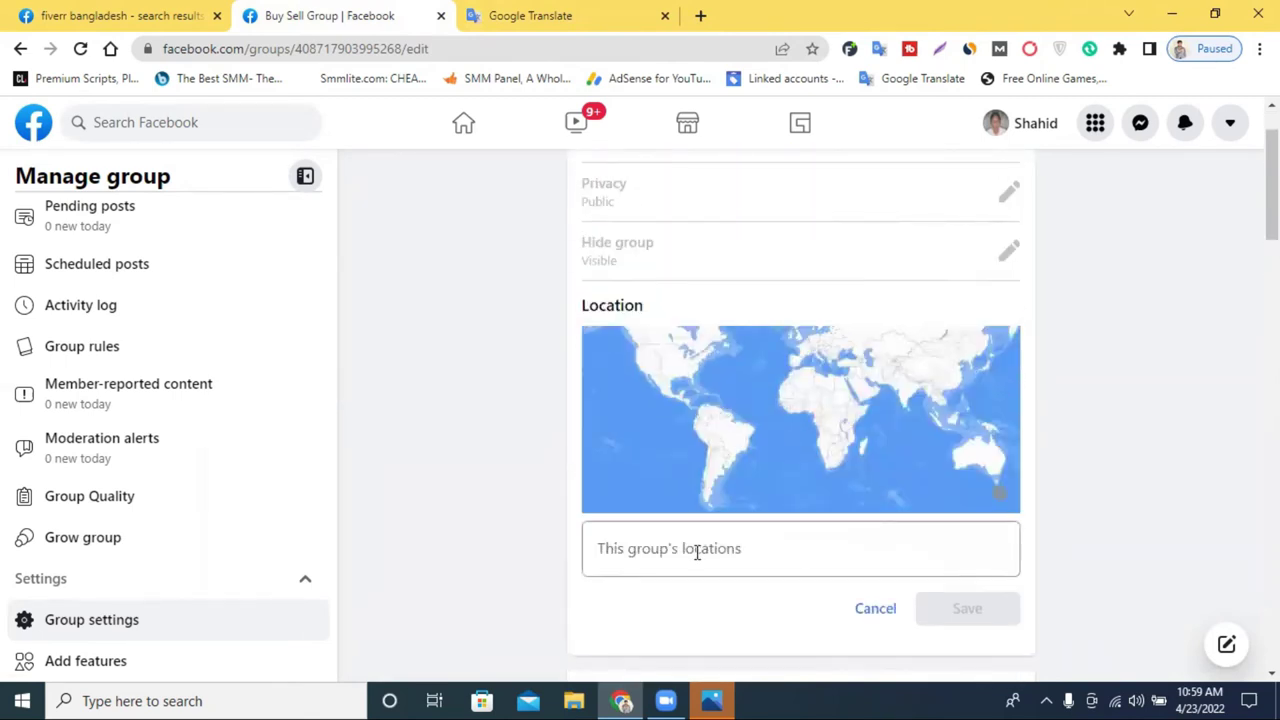
left_click(697, 553)
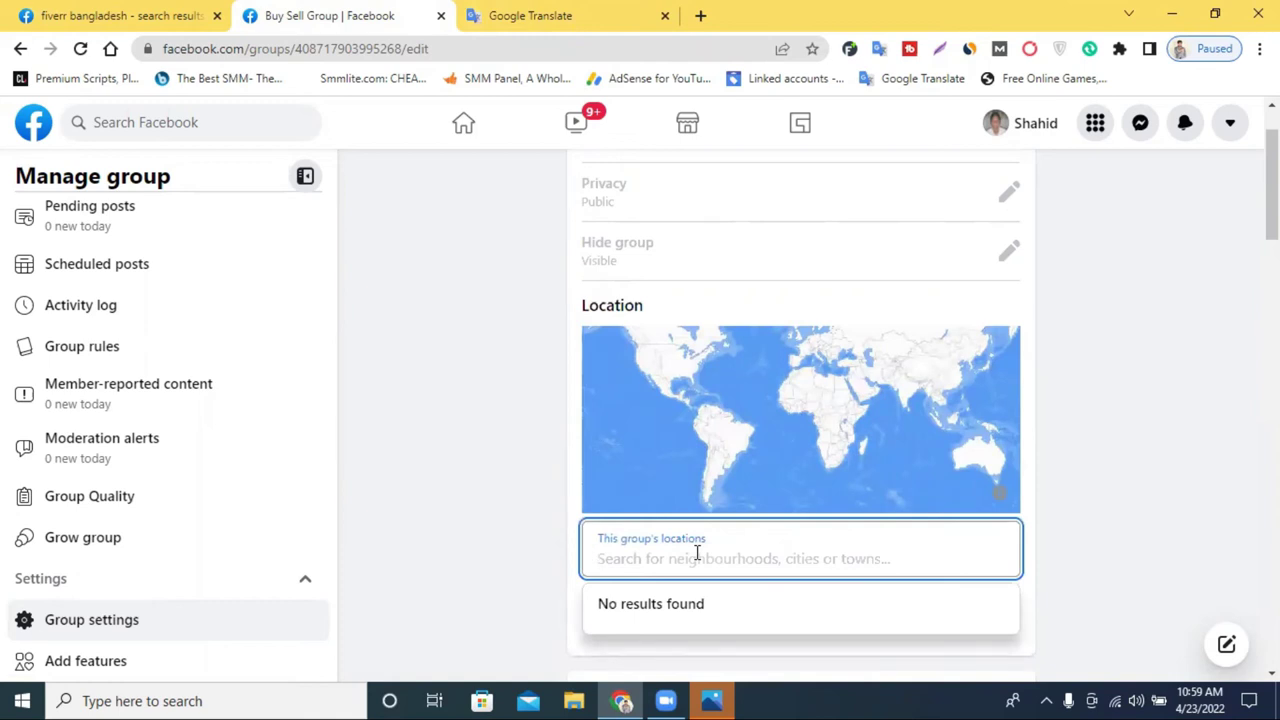
Step: Try to find the group's location by searching for "tangile", clearing it, and searching for "bhuapur"
type("tang")
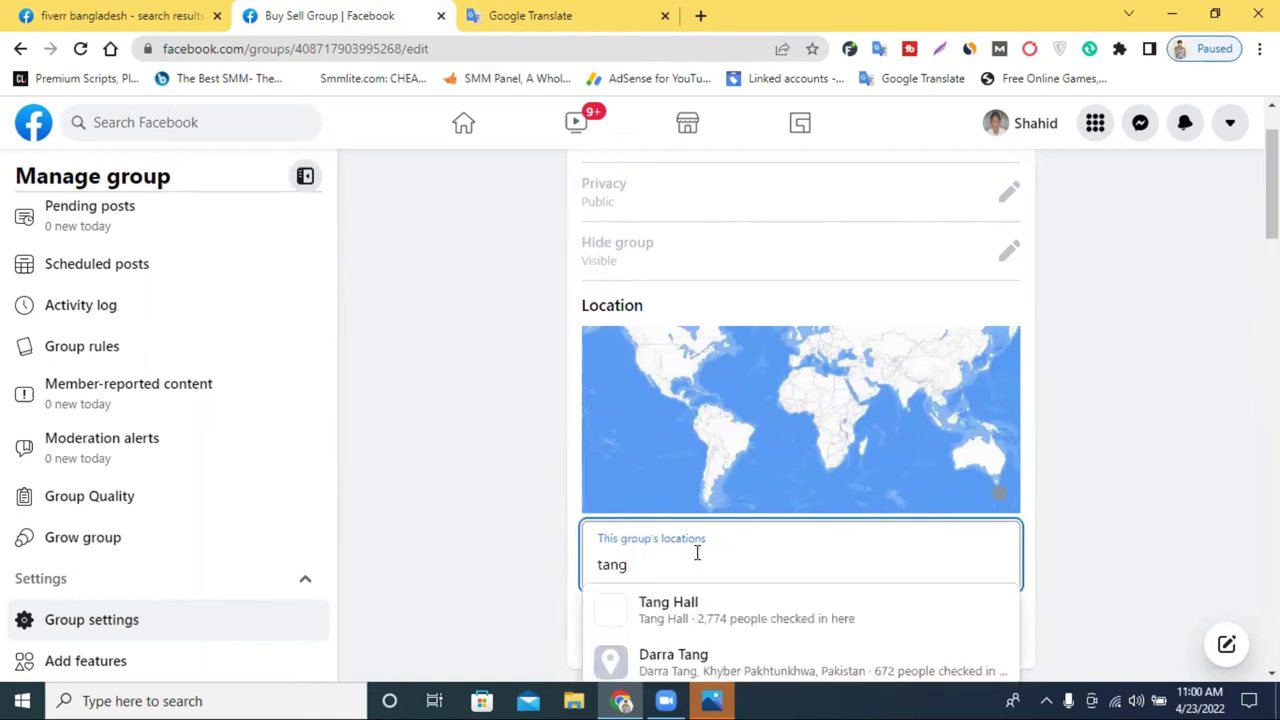
scroll(1083, 411, "down", 2)
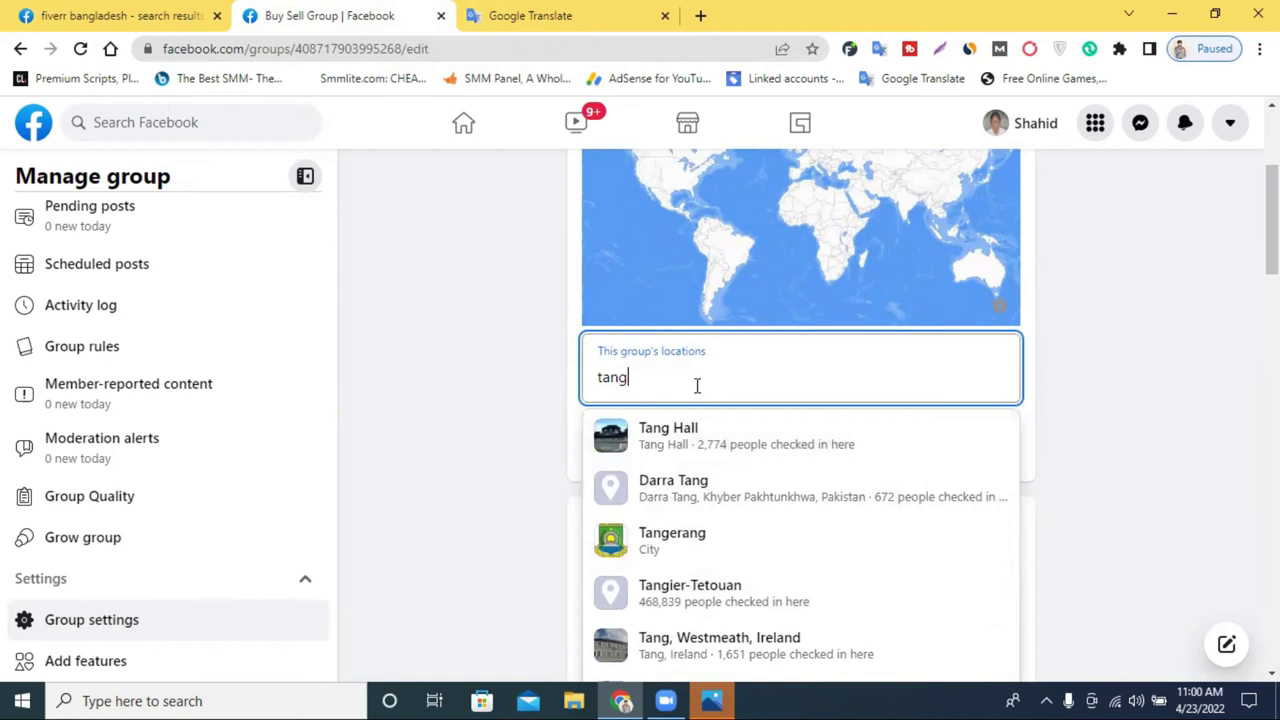
type("ile")
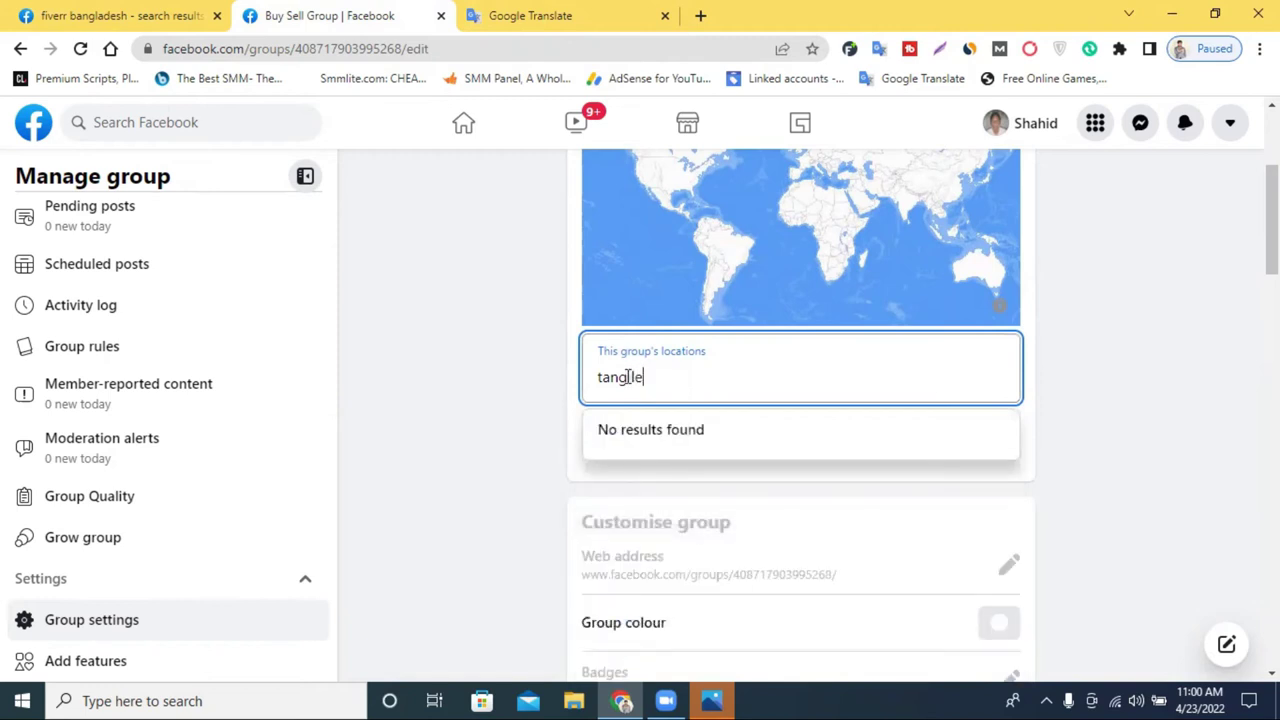
right_click(626, 377)
left_click(663, 568)
key("BackSpace")
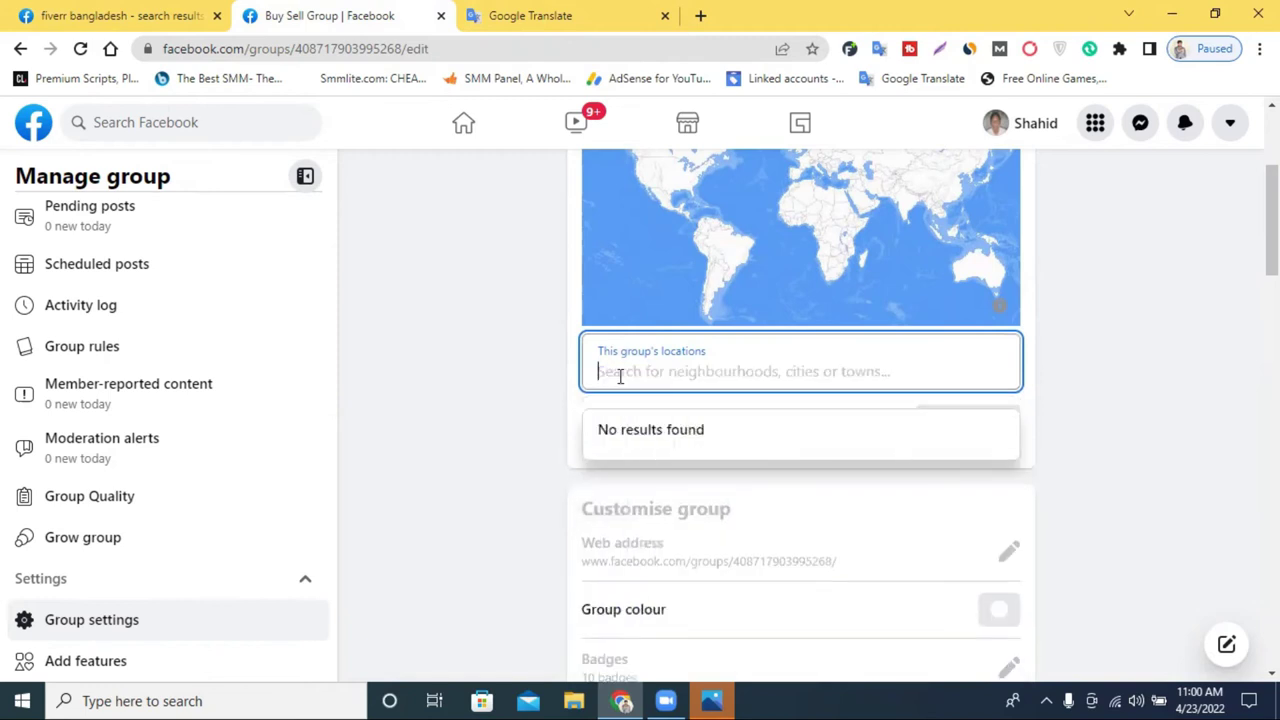
type("bh")
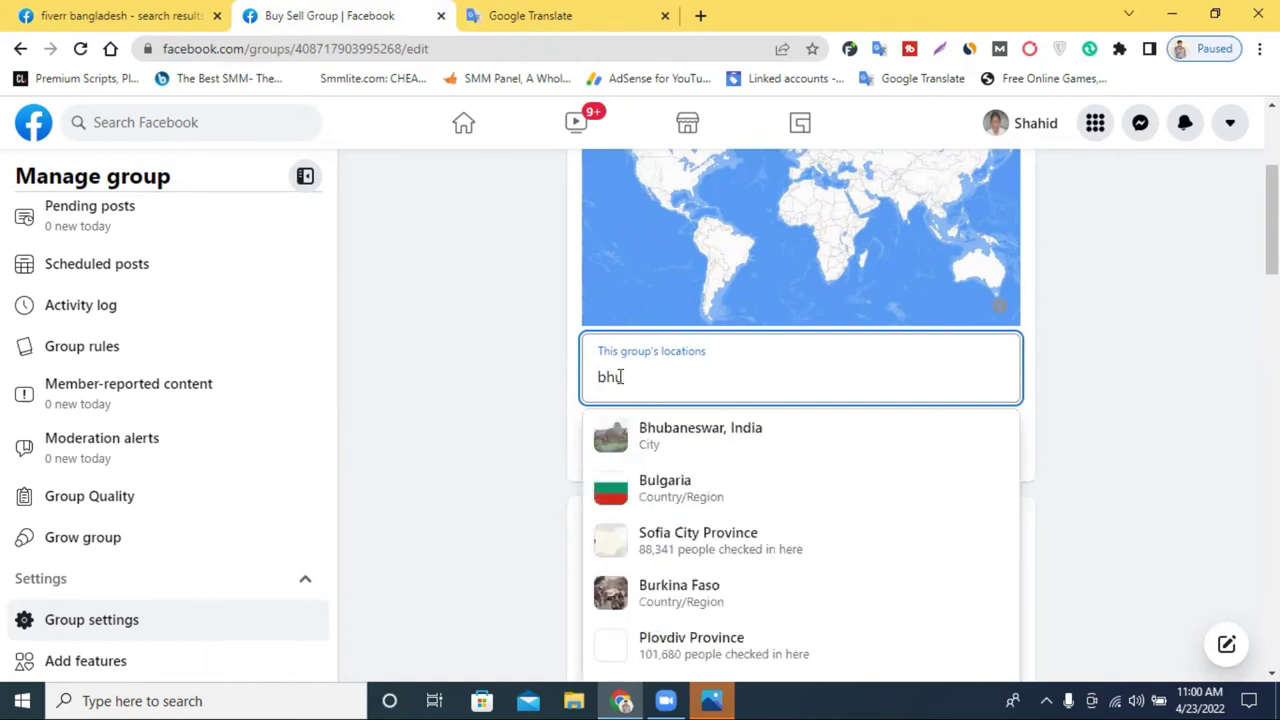
type("apur")
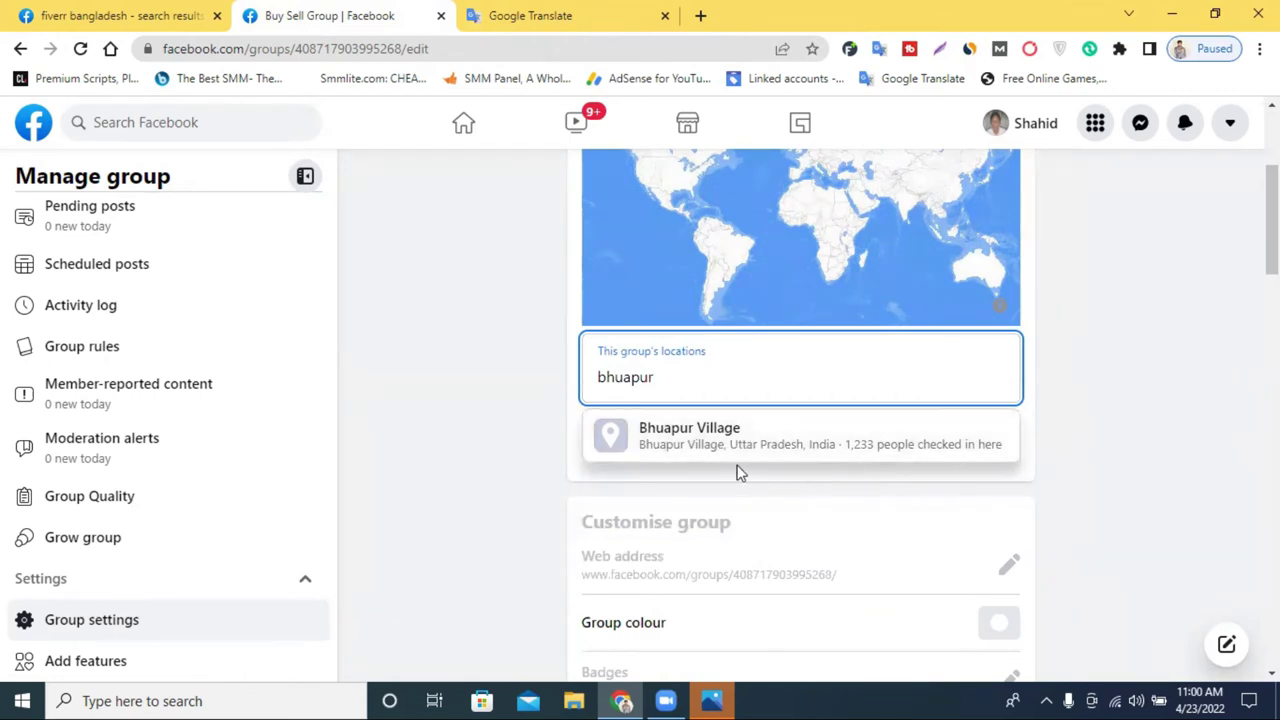
Step: Try to find the group's location by searching for "dha" and "tangil" and browsing the suggested places
double_click(652, 377)
type("dha")
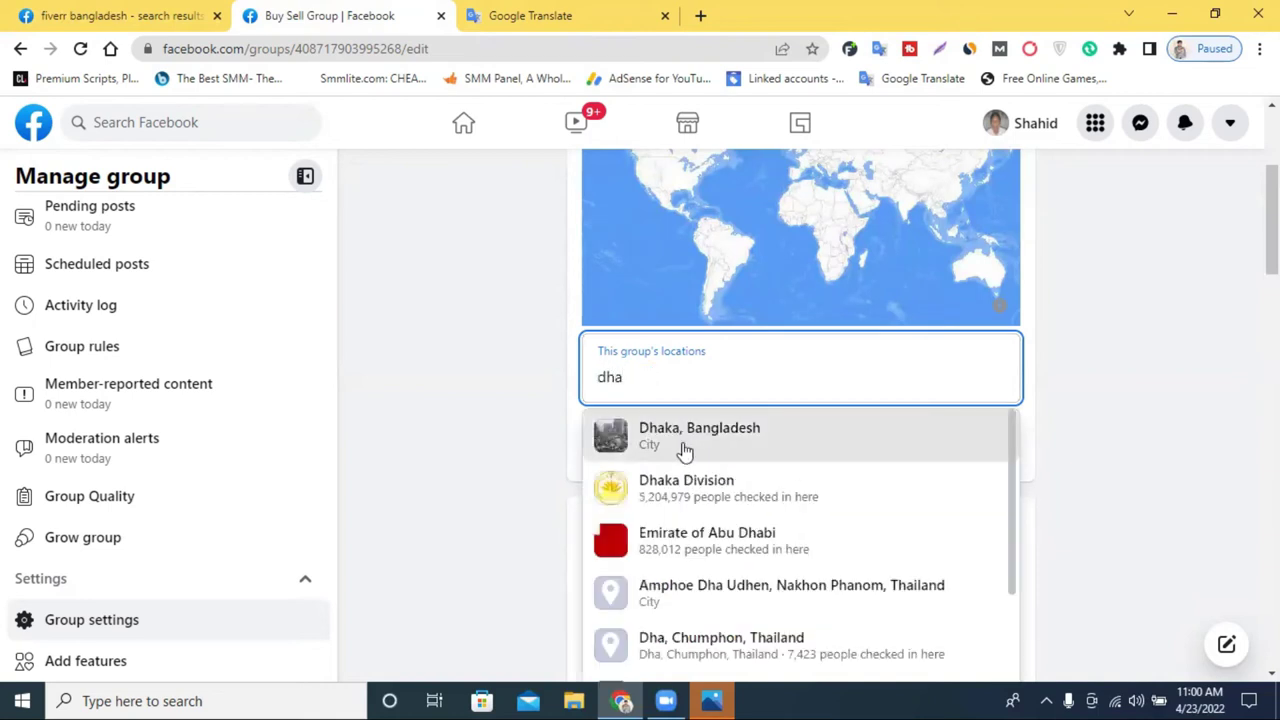
double_click(674, 385)
type("t")
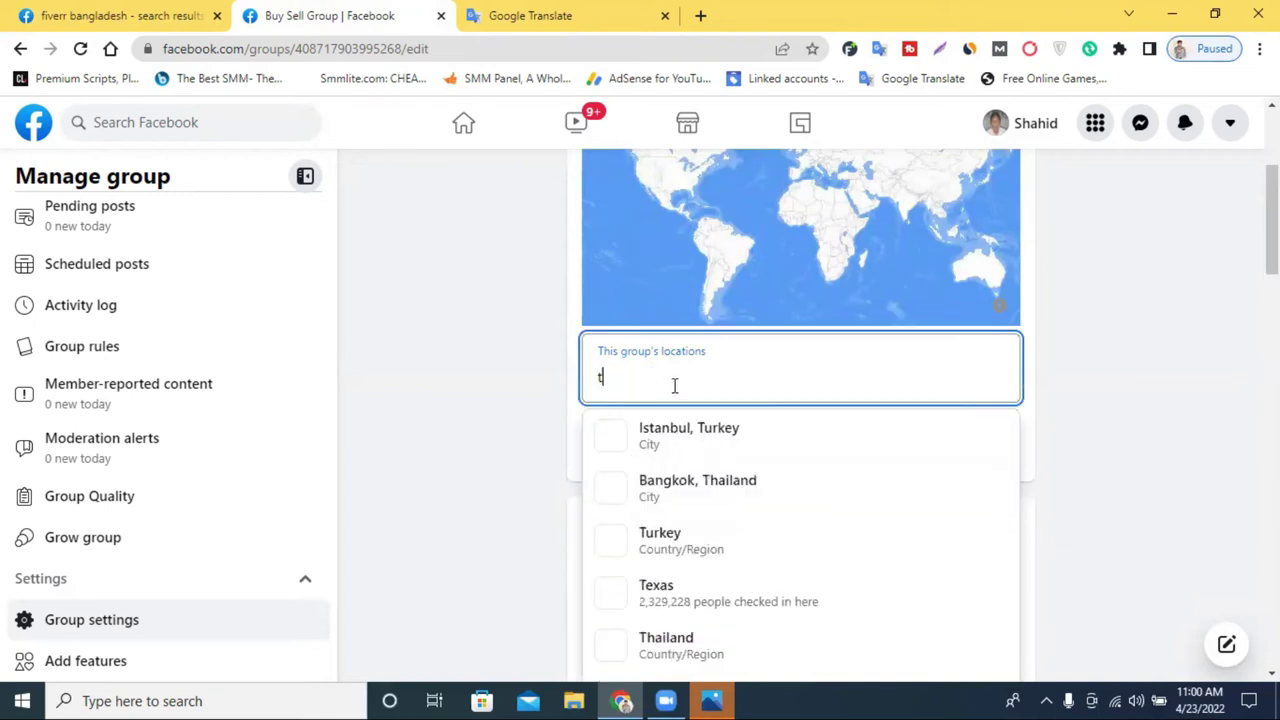
type("angile")
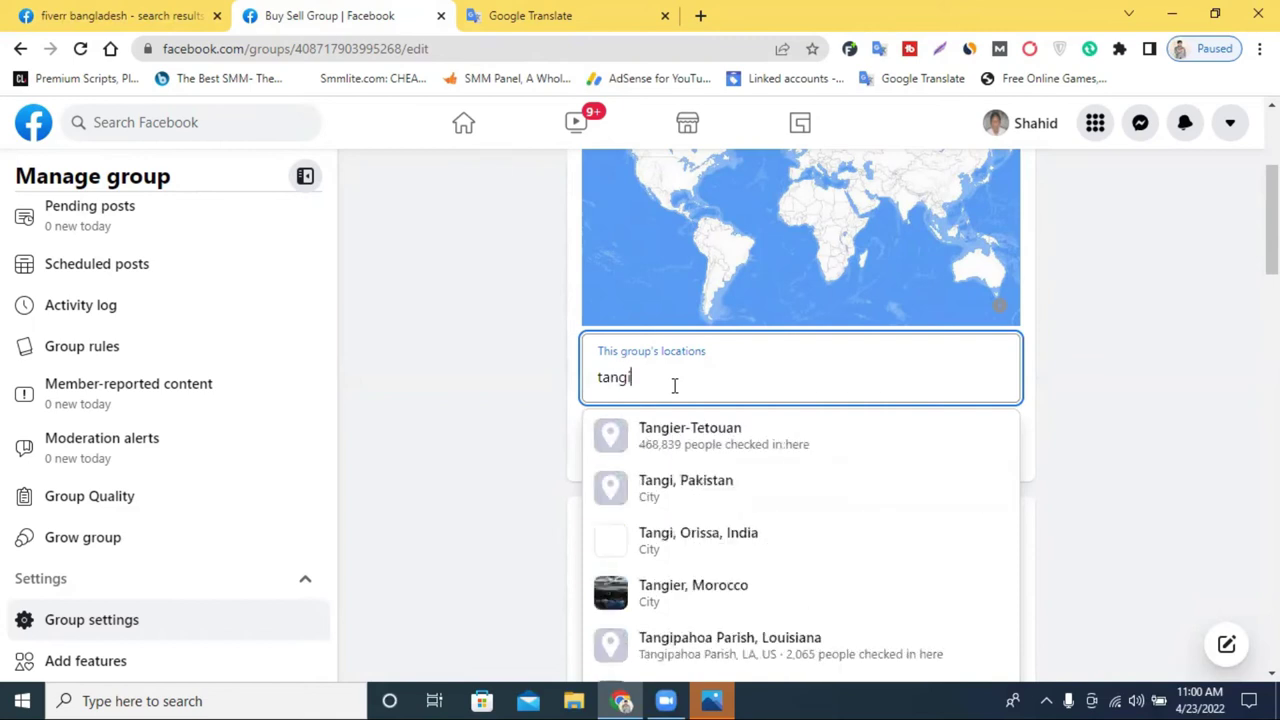
key("BackSpace")
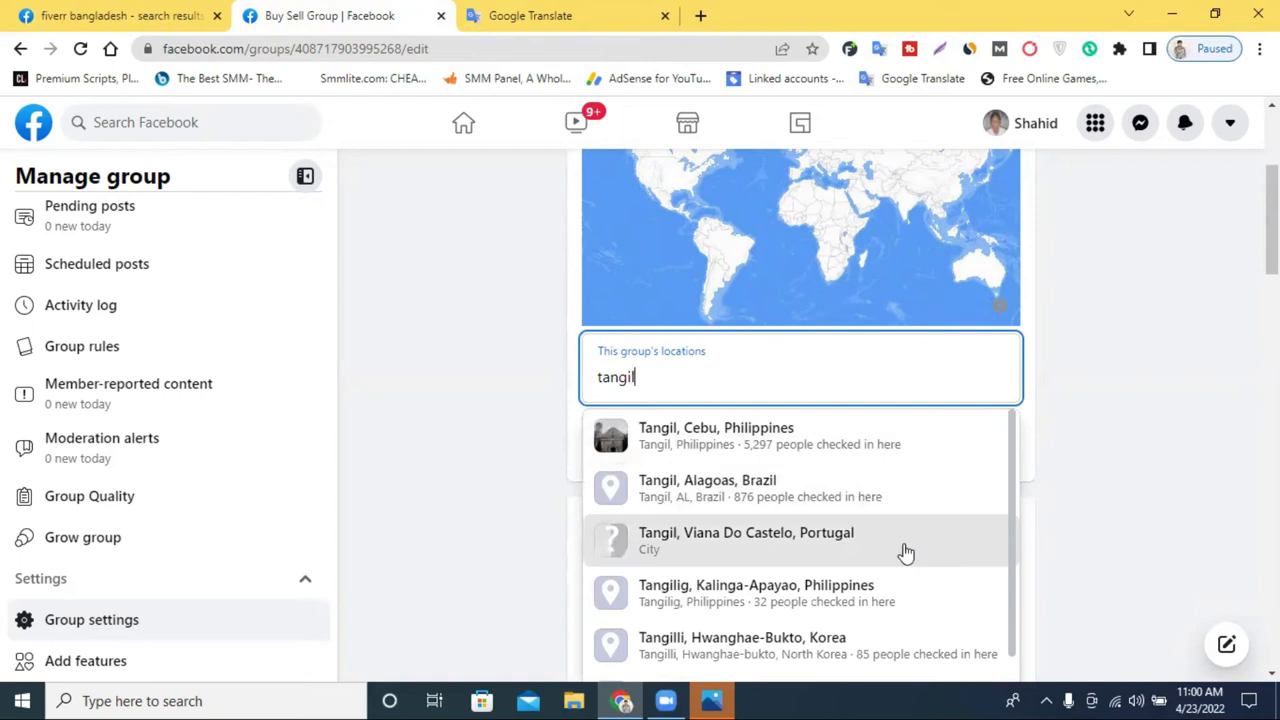
scroll(905, 553, "down", 1)
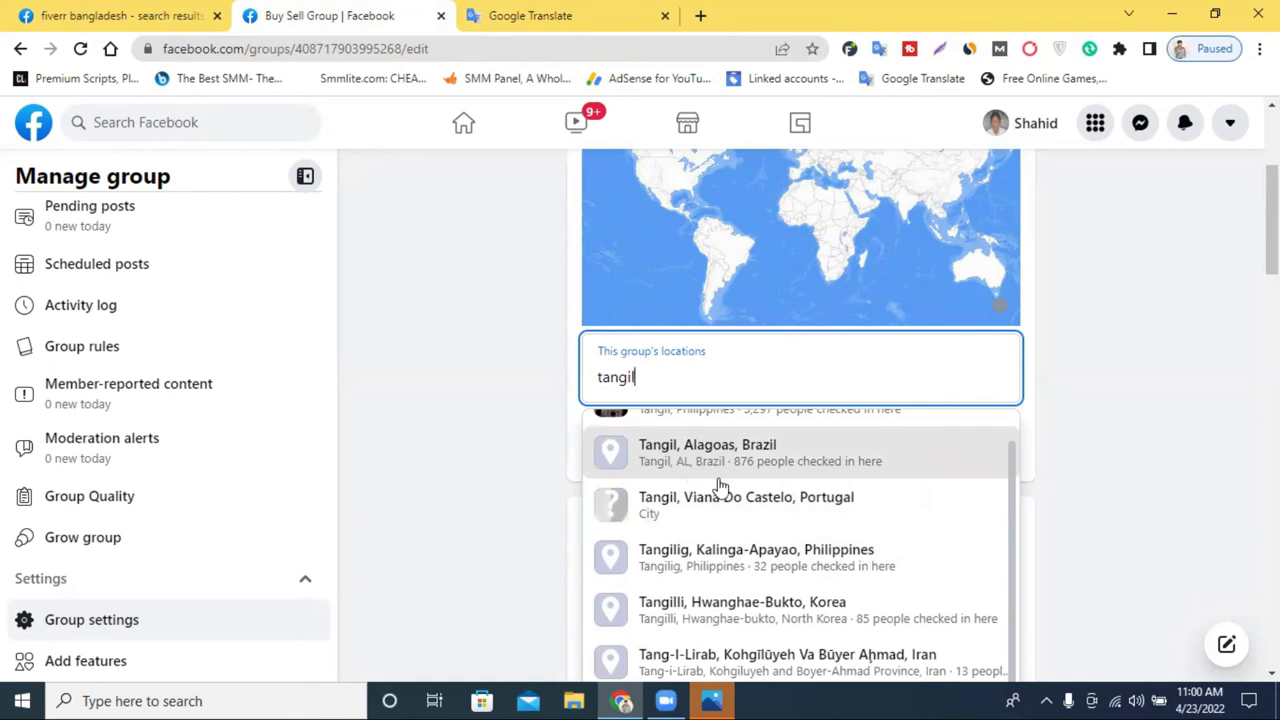
scroll(700, 480, "up", 1)
left_click(673, 397)
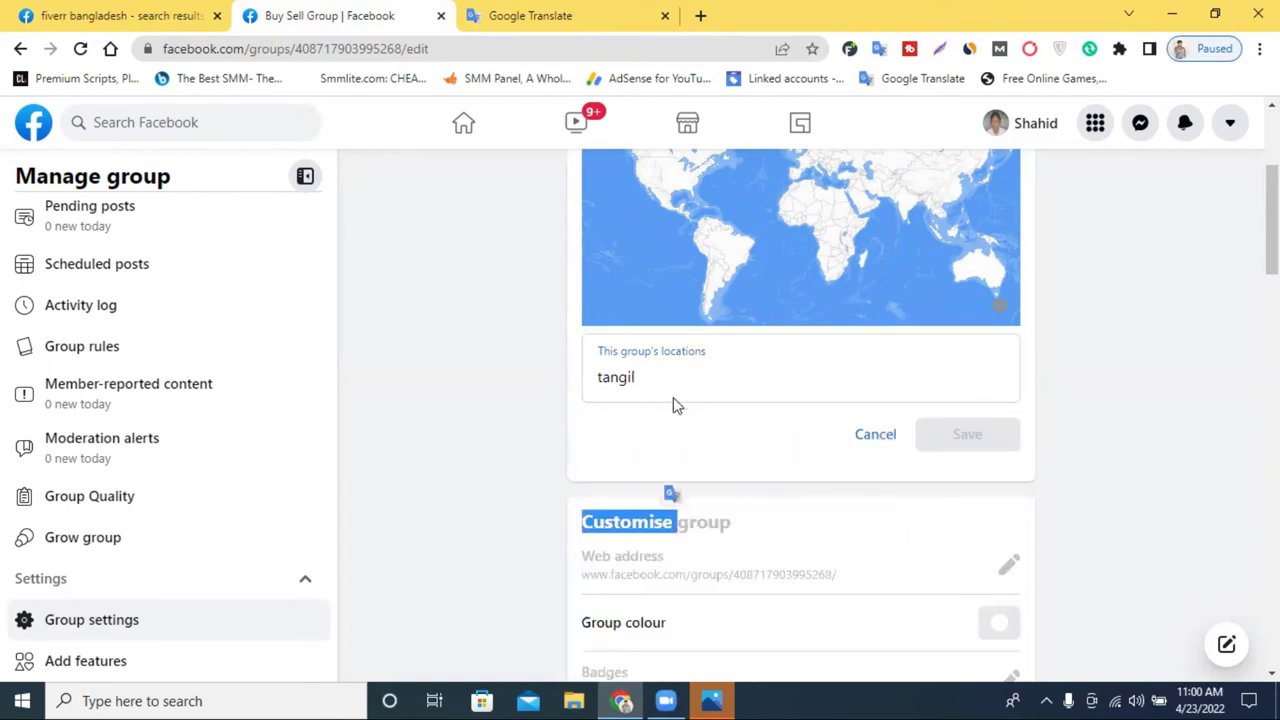
Step: Search for "dhaka", choose Dhaka, Bangladesh as the group's location and save it
left_click(663, 363)
double_click(663, 363)
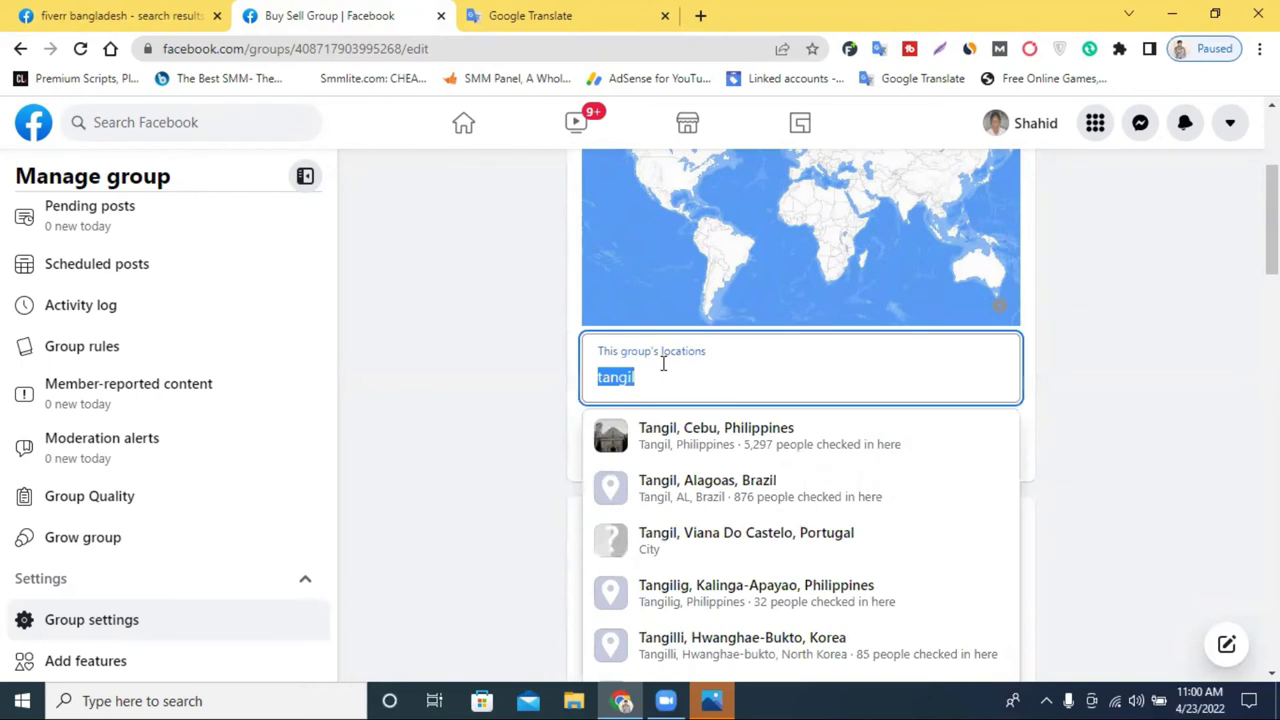
key("BackSpace")
type("dhaka")
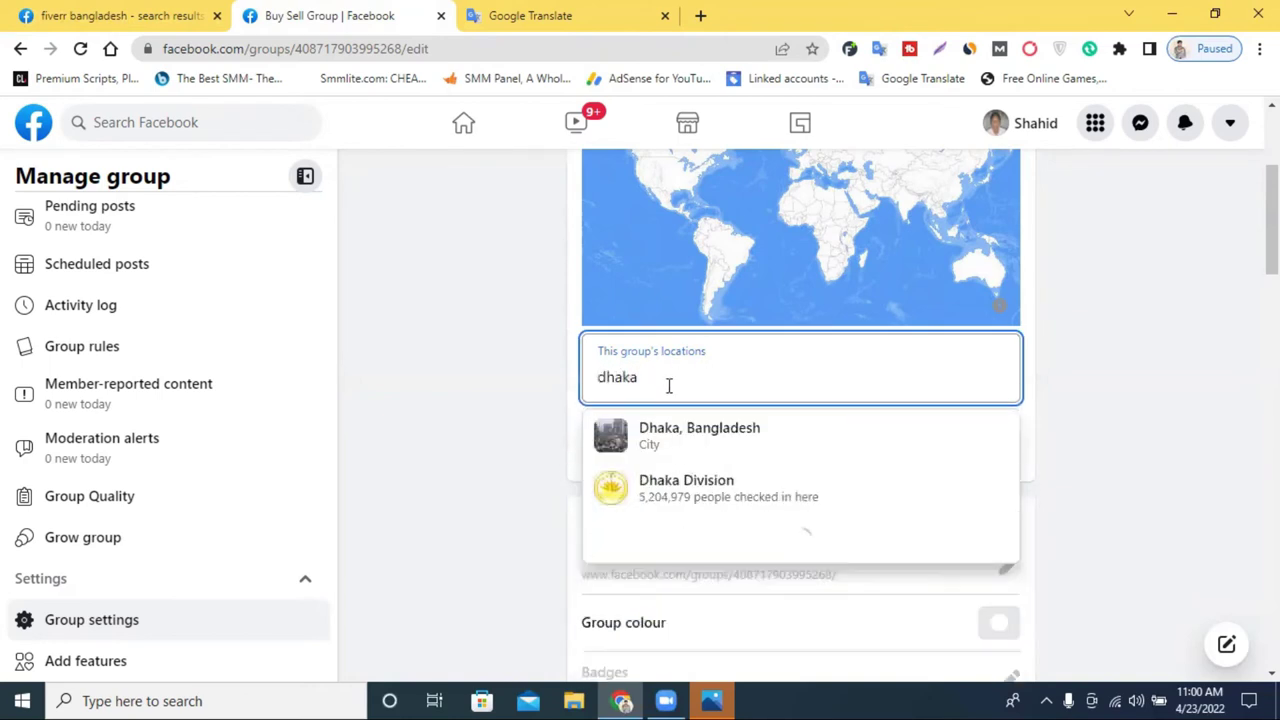
left_click(677, 447)
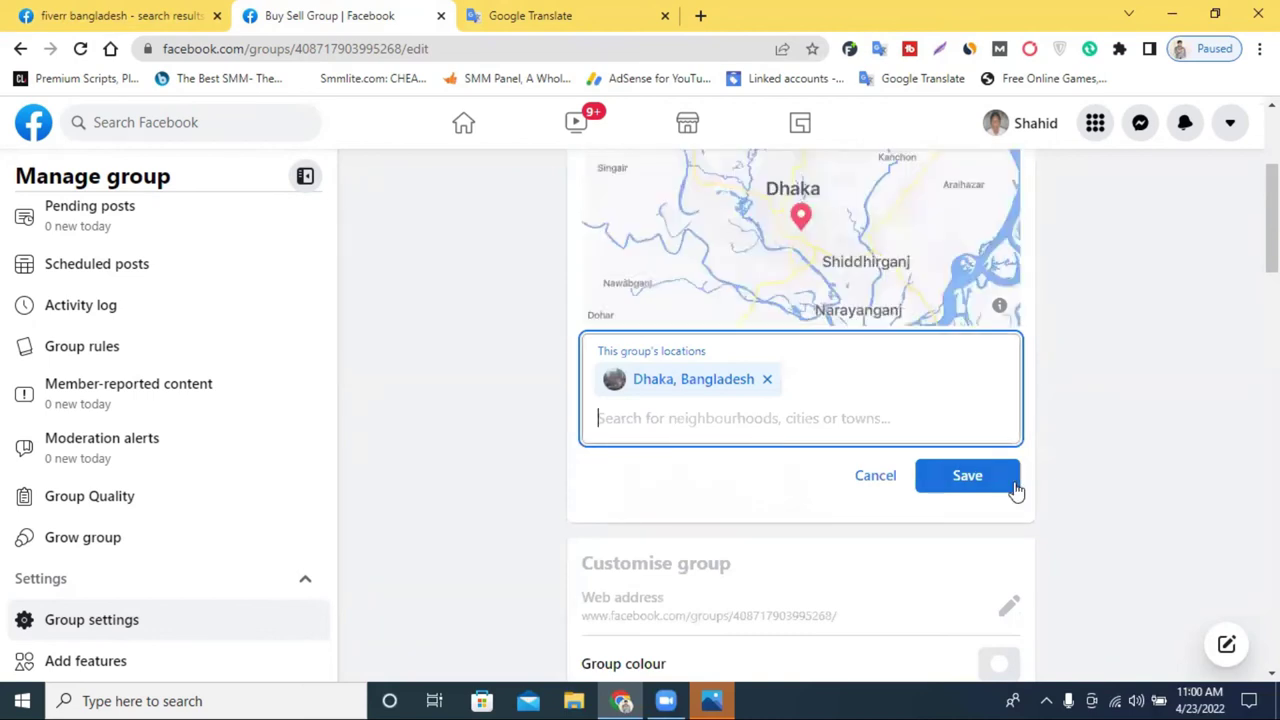
scroll(1000, 495, "up", 2)
scroll(1157, 551, "down", 2)
left_click(967, 477)
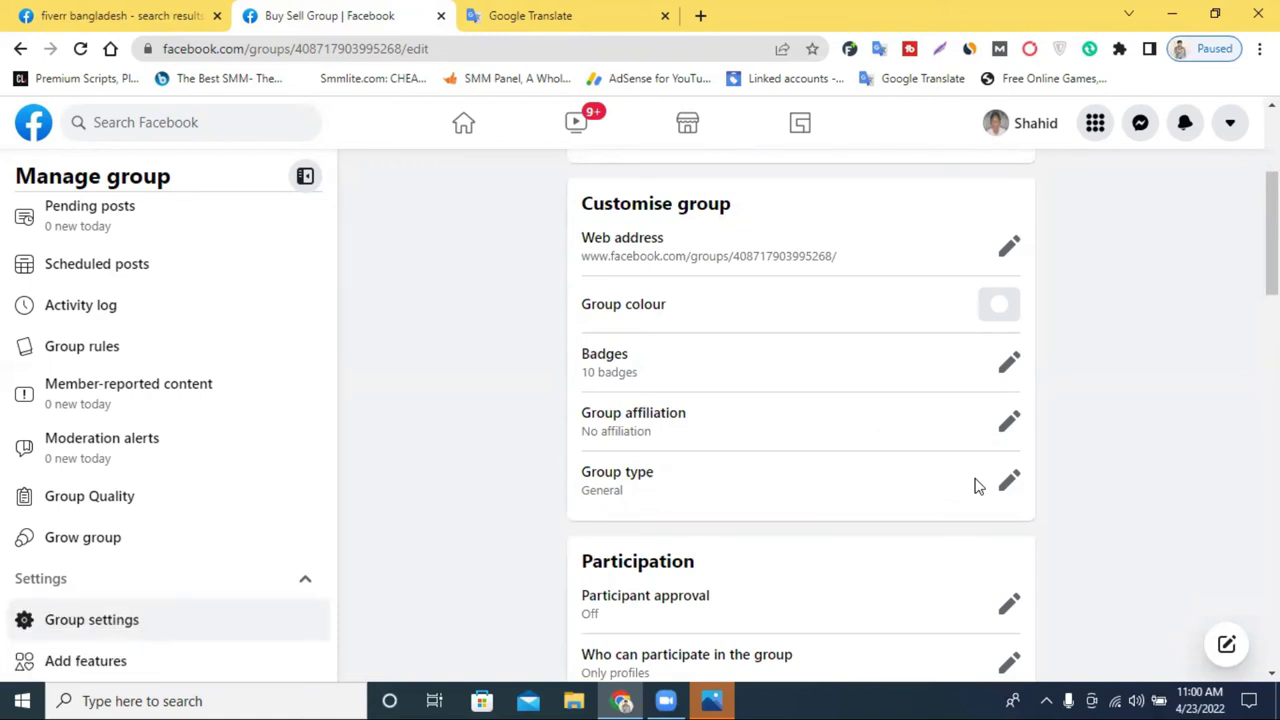
Step: Reopen the group's location setting, remove Dhaka, and add Bangladesh and United States as its locations
scroll(944, 464, "up", 2)
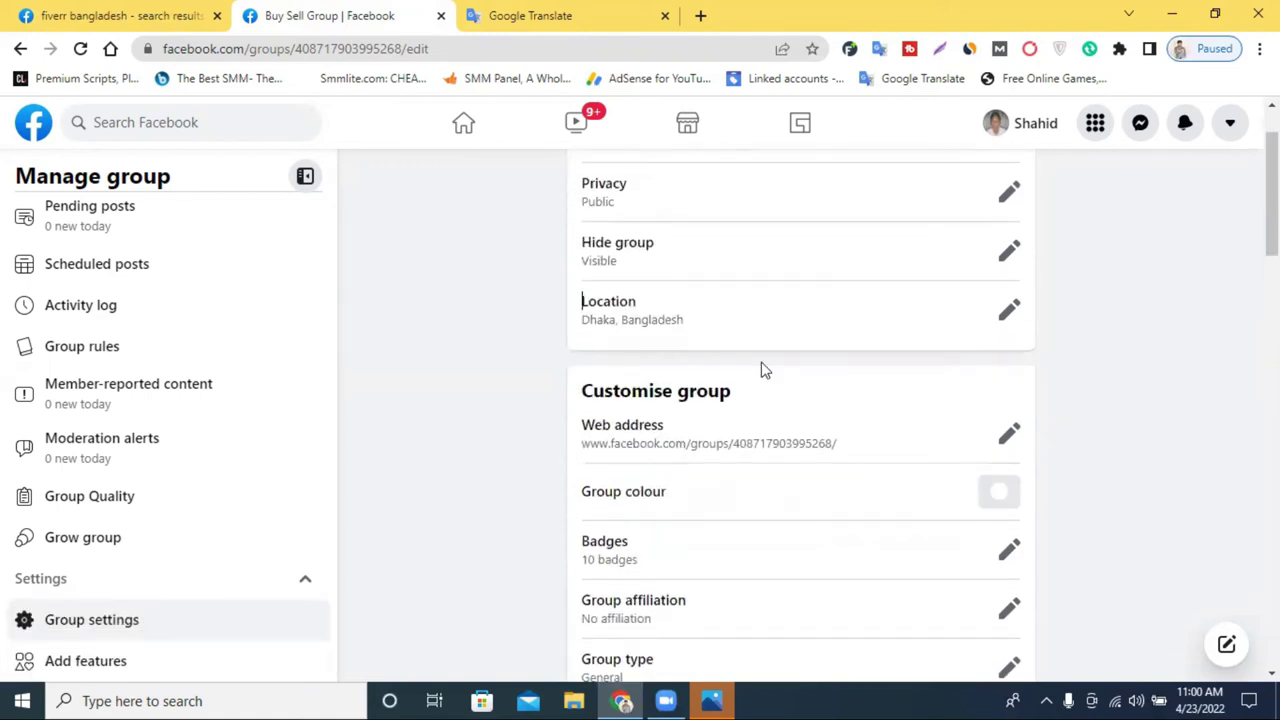
left_click(1008, 312)
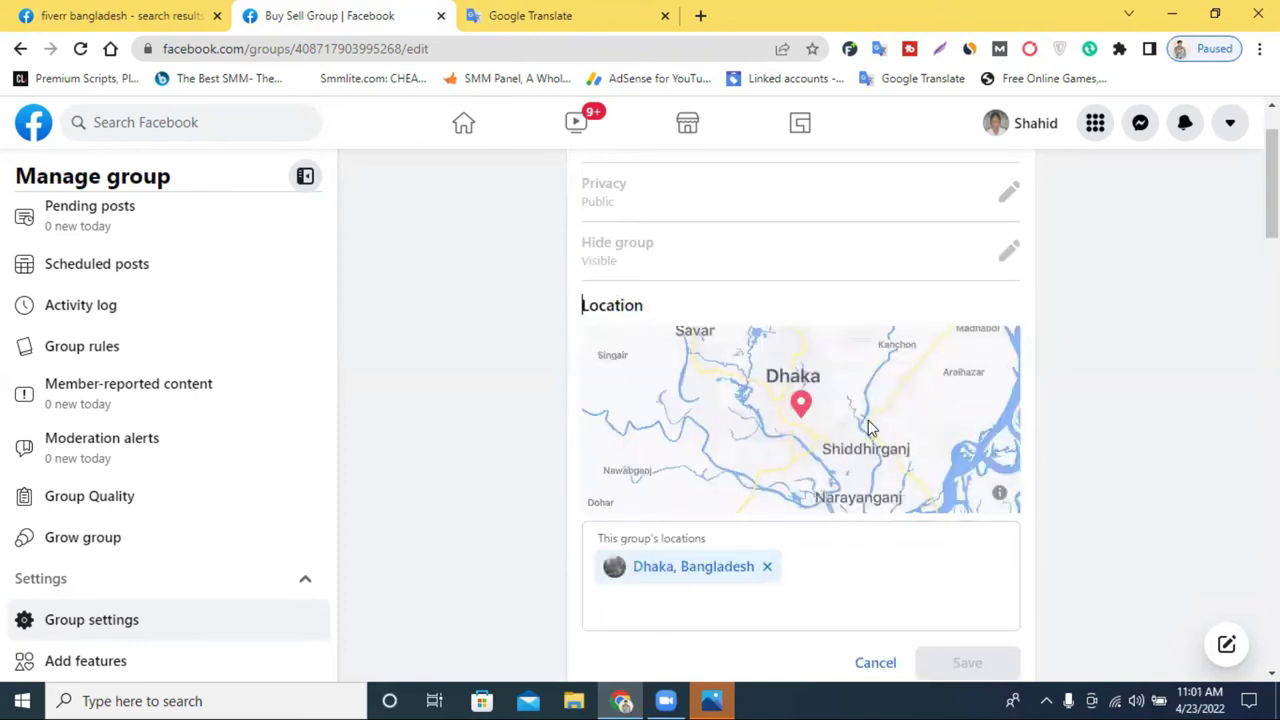
scroll(868, 428, "down", 1)
left_click(767, 476)
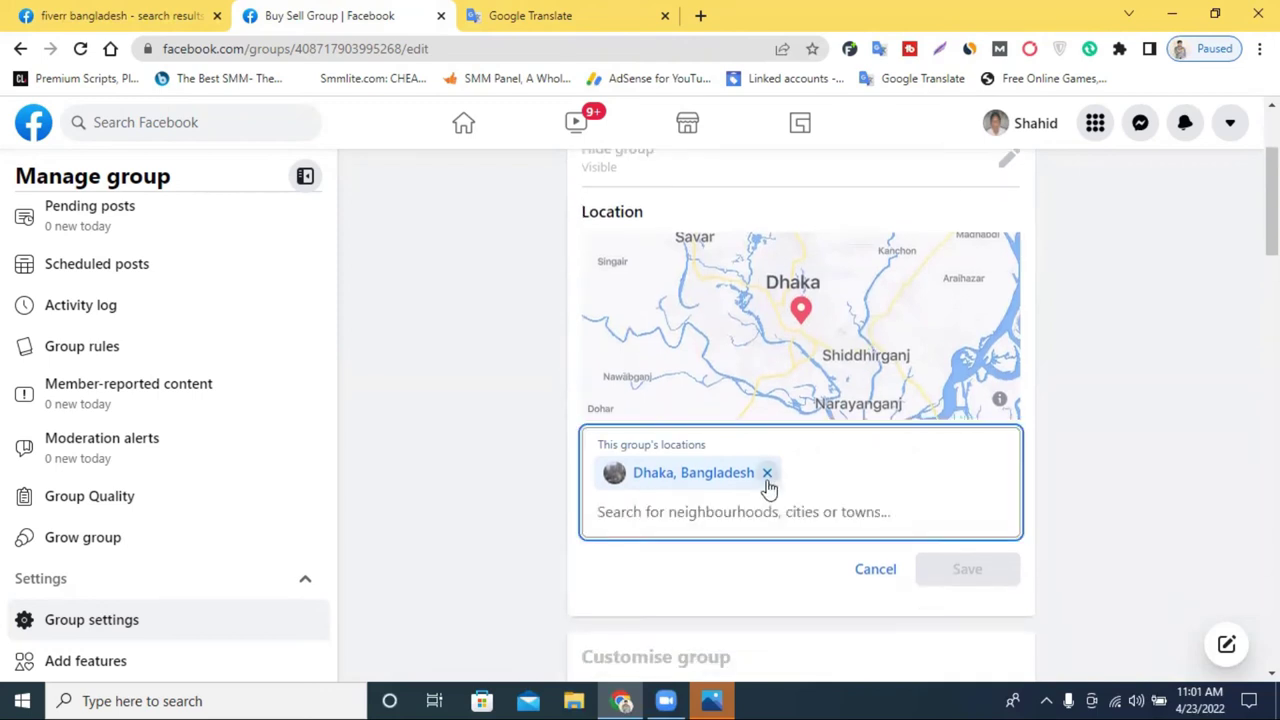
type("bang")
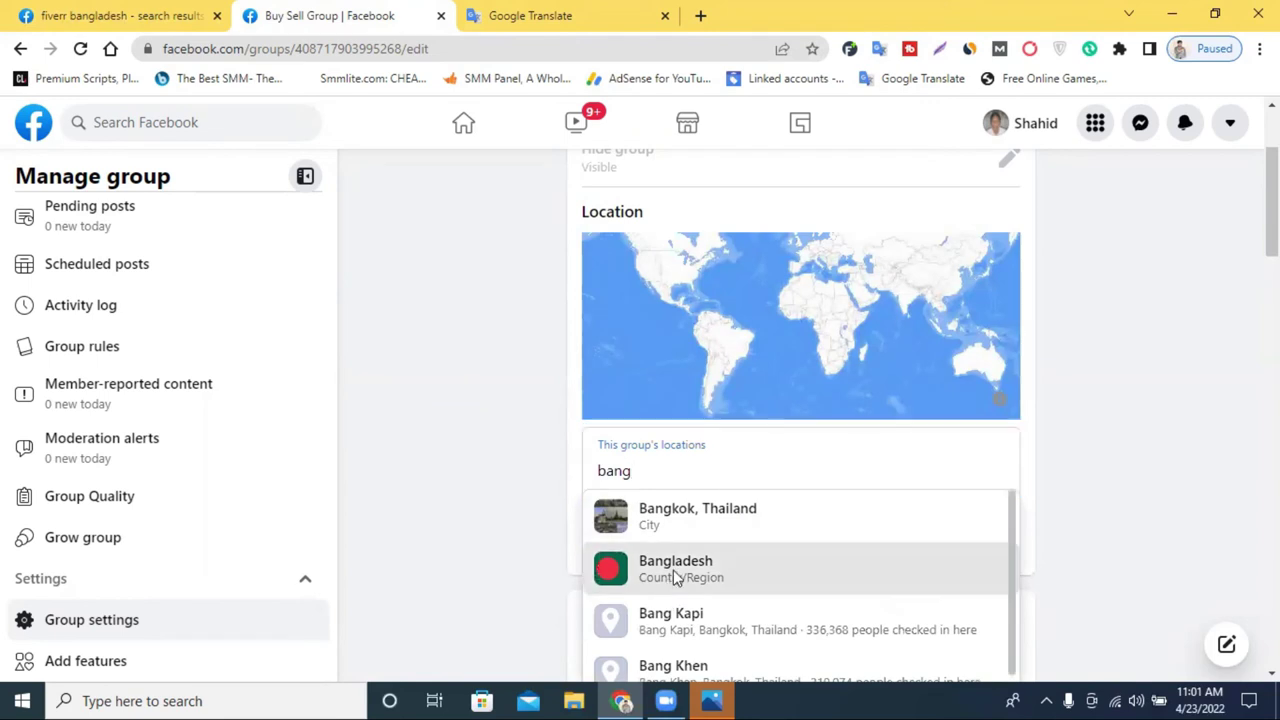
left_click(673, 569)
type("us")
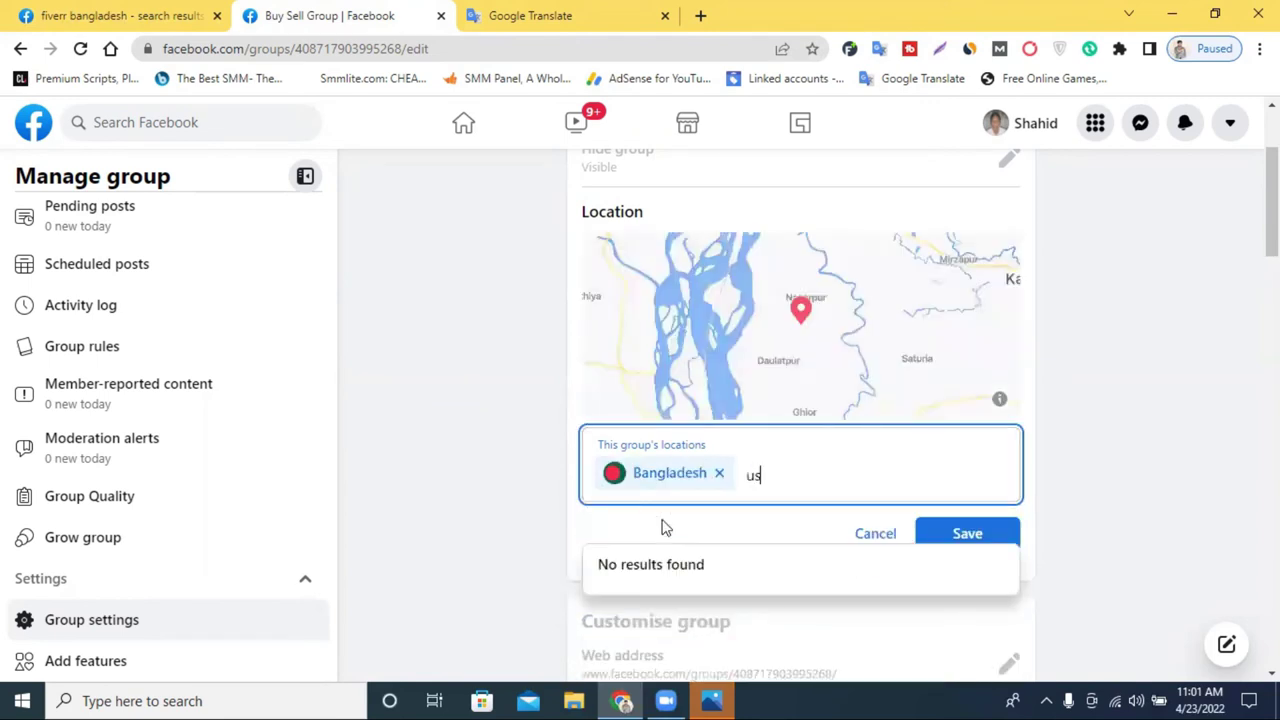
type("a")
left_click(751, 586)
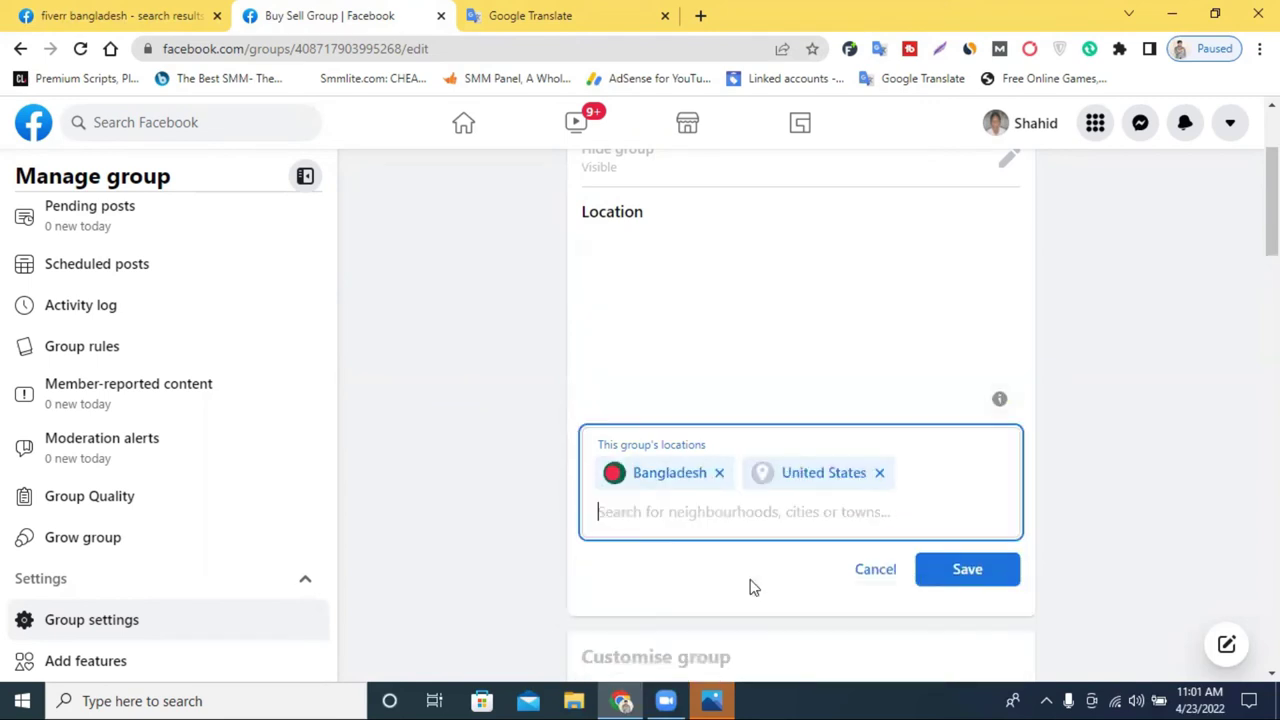
Step: Try to find another group location by searching for "uk", browse the suggestions and clear the search
left_click(701, 513)
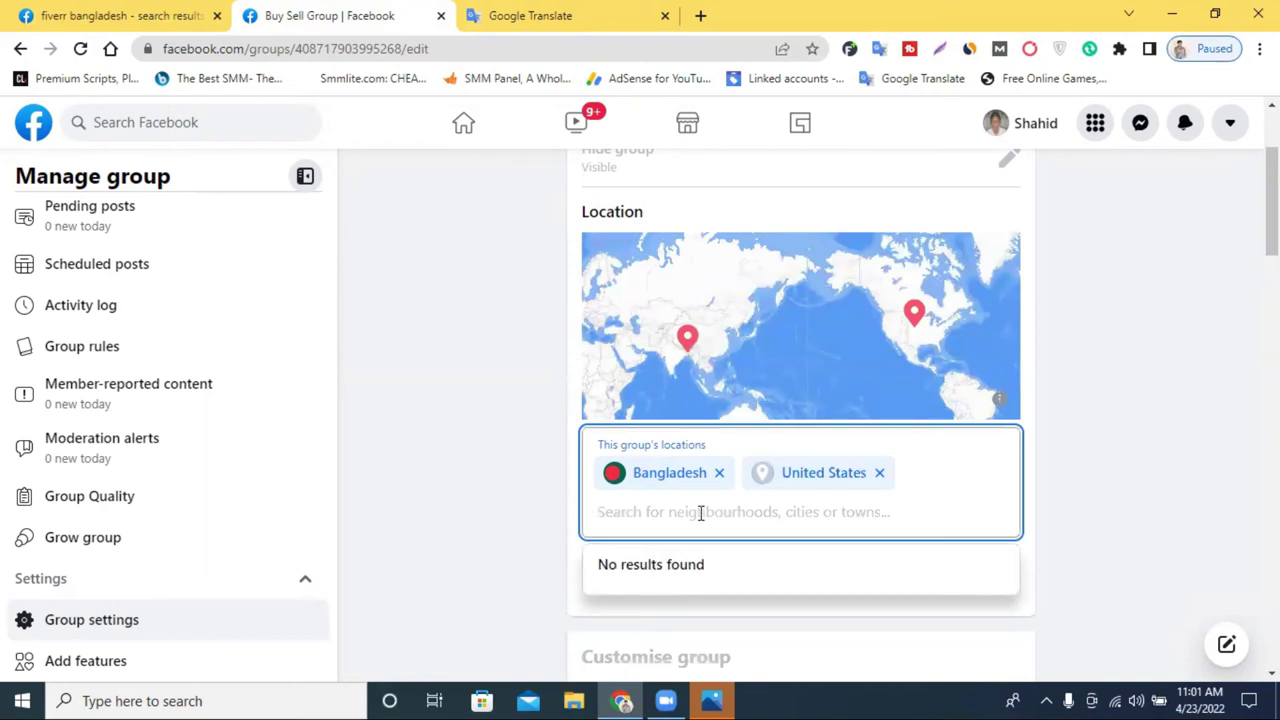
scroll(749, 383, "up", 2)
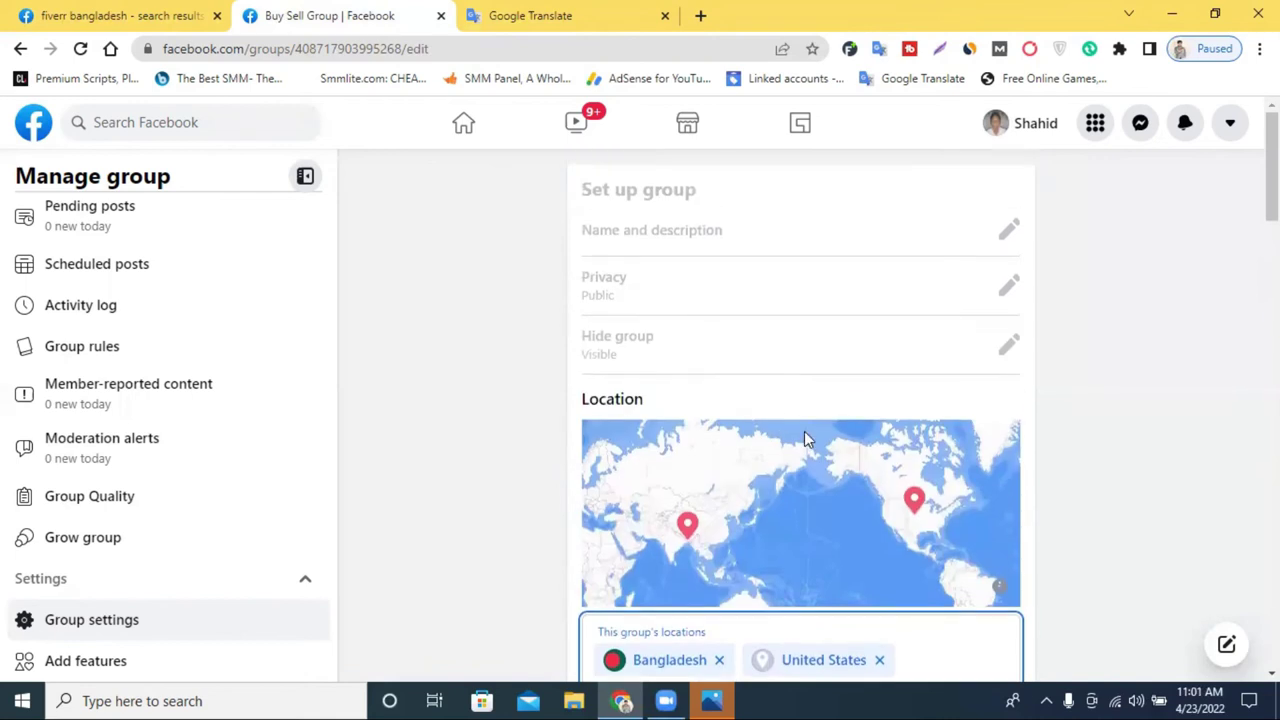
scroll(806, 434, "down", 1)
scroll(808, 445, "down", 1)
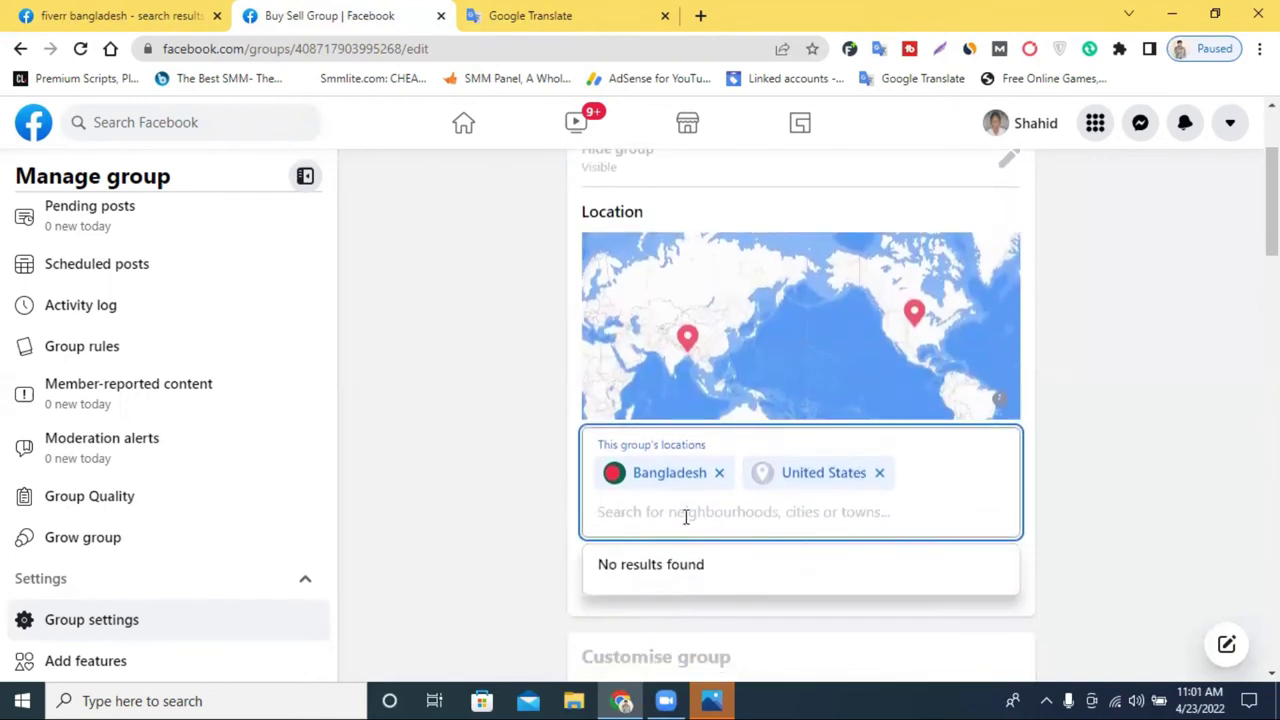
type("uk")
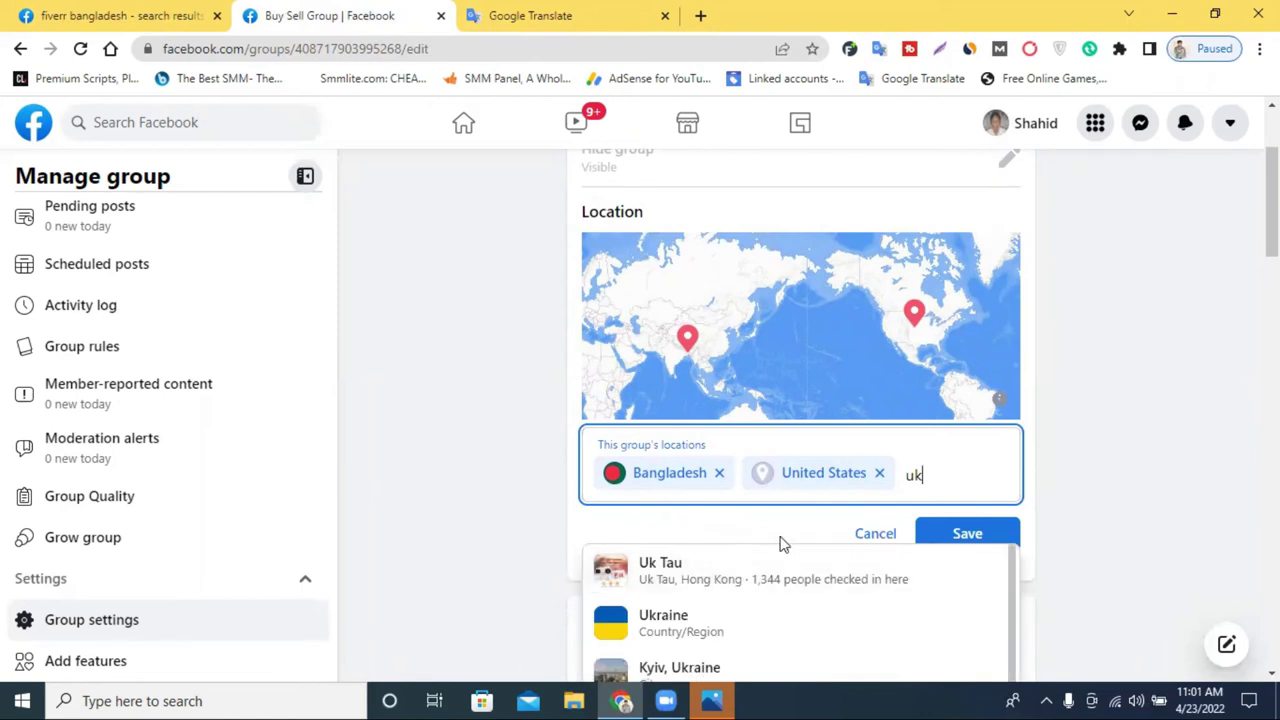
scroll(1183, 498, "down", 2)
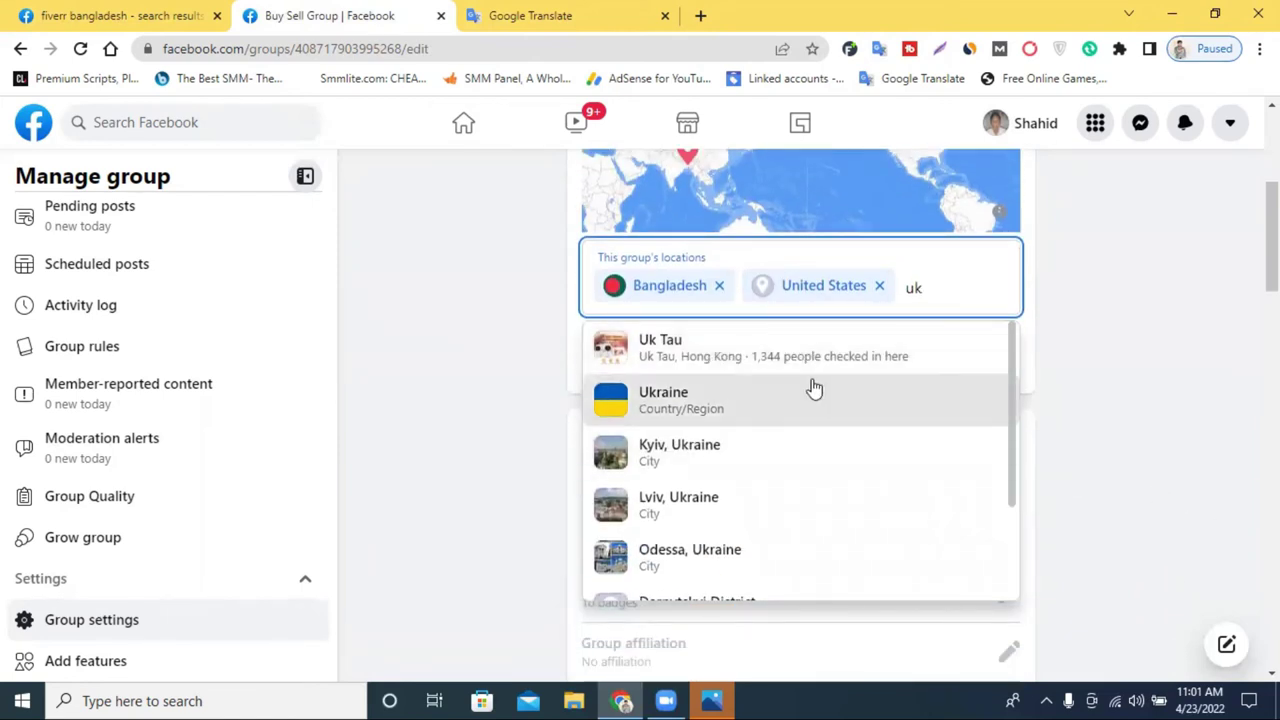
scroll(816, 438, "down", 1)
scroll(818, 440, "down", 2)
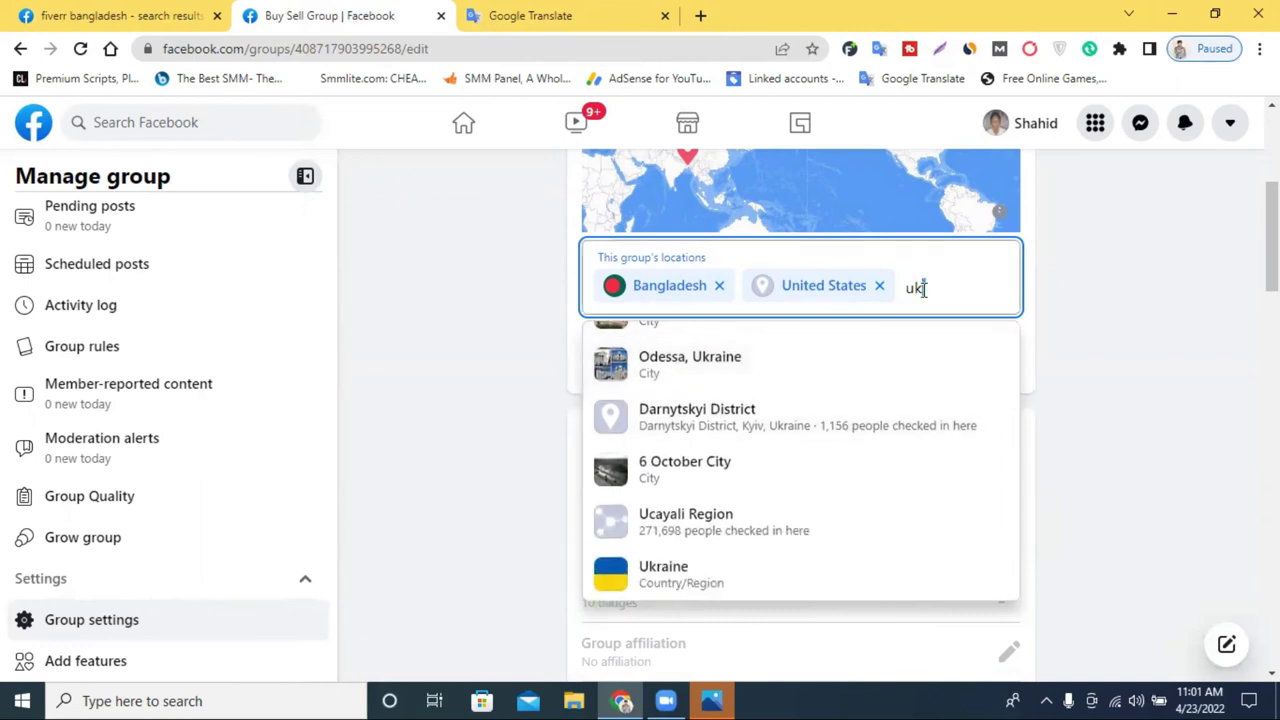
key("BackSpace")
key("BackSpace")
key("BackSpace")
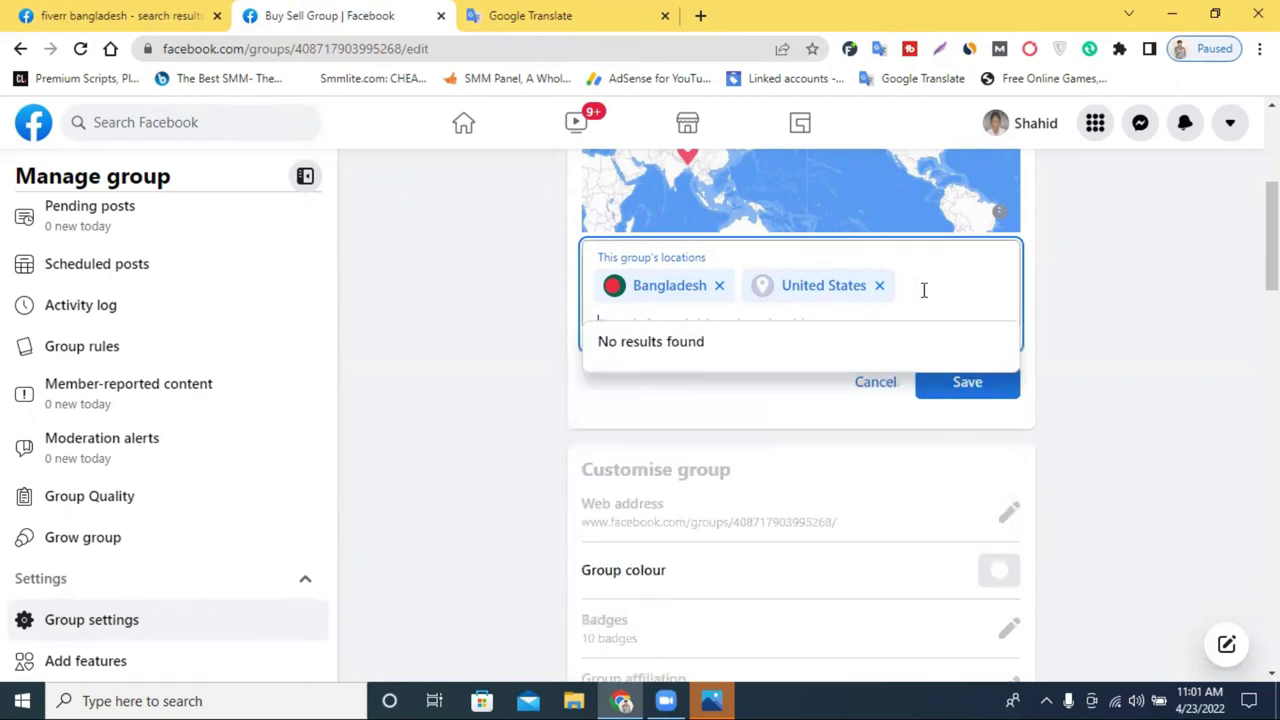
Step: Add Canada to the group's locations and save the location setting
type("can")
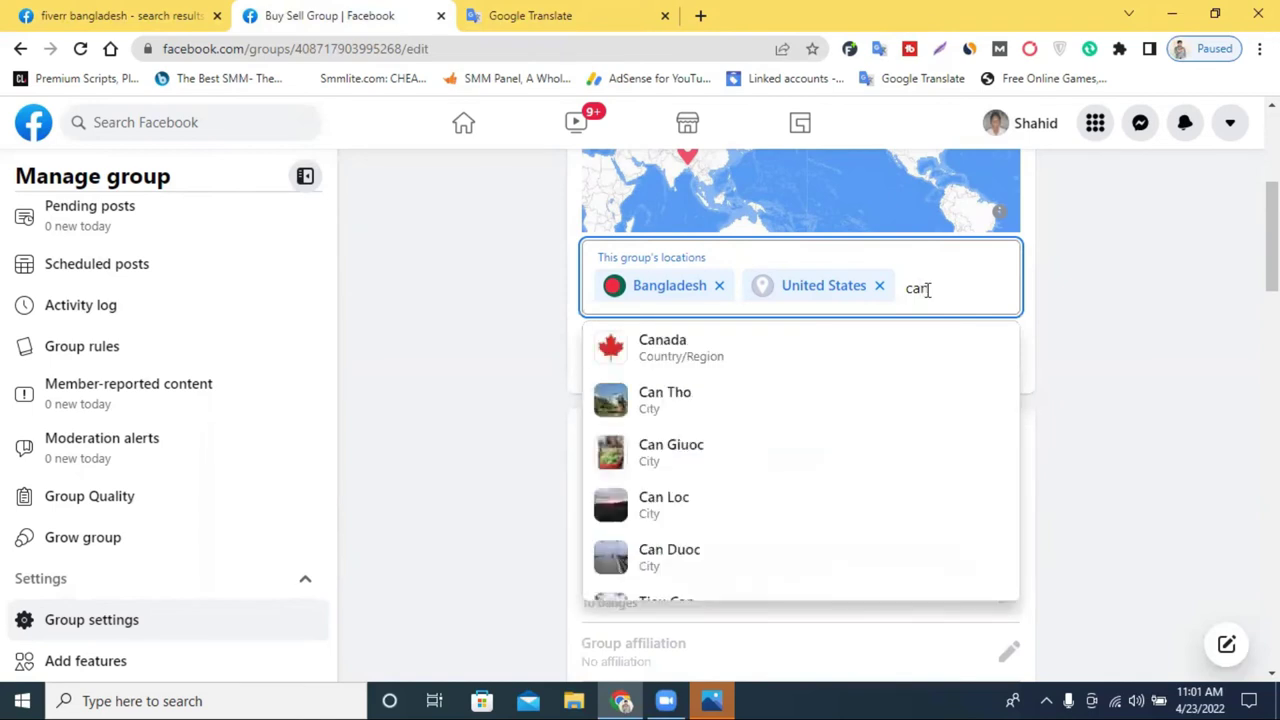
left_click(643, 355)
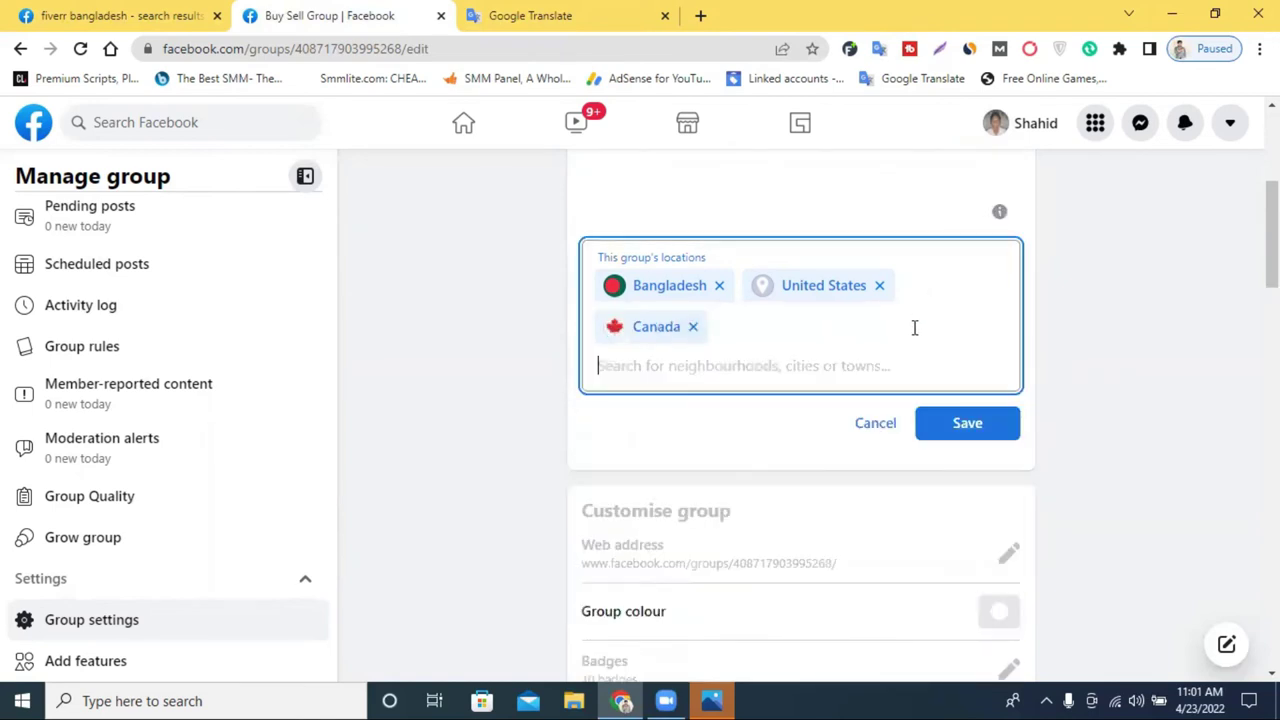
left_click(941, 424)
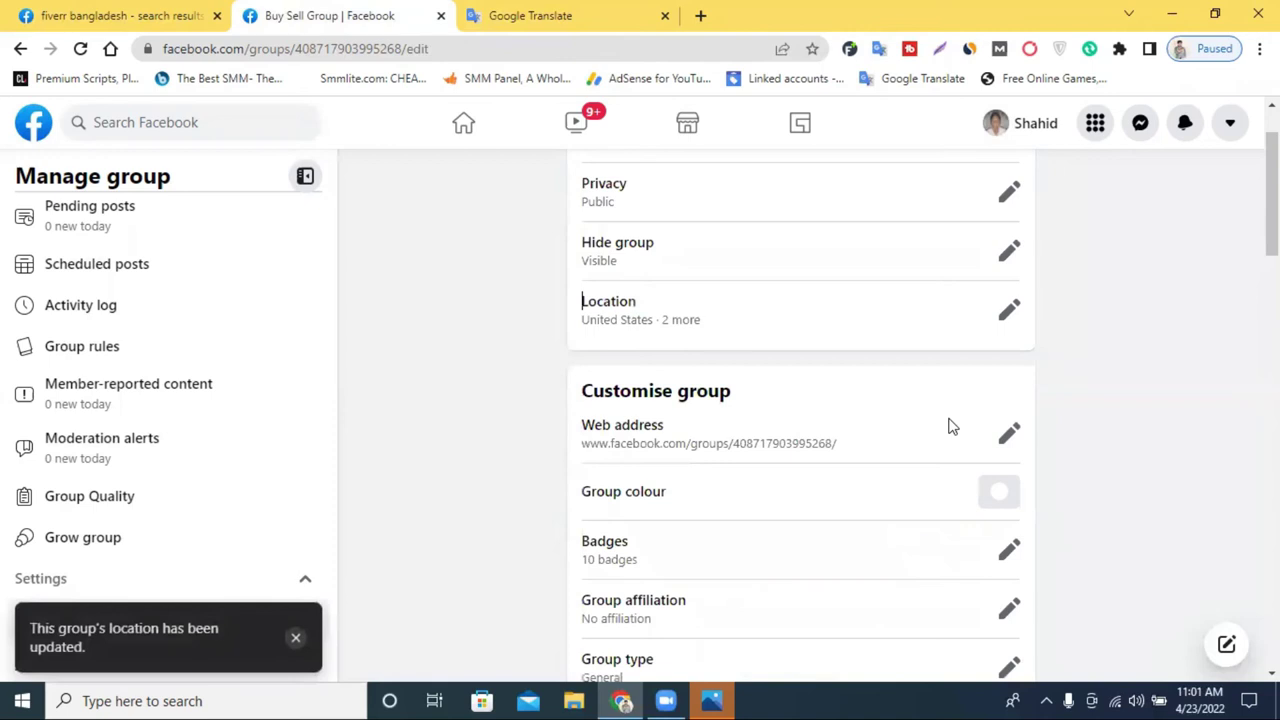
Step: Review the group's web address setting and cancel it without a change
scroll(951, 427, "up", 1)
scroll(830, 426, "down", 1)
left_click(1010, 437)
scroll(920, 450, "down", 3)
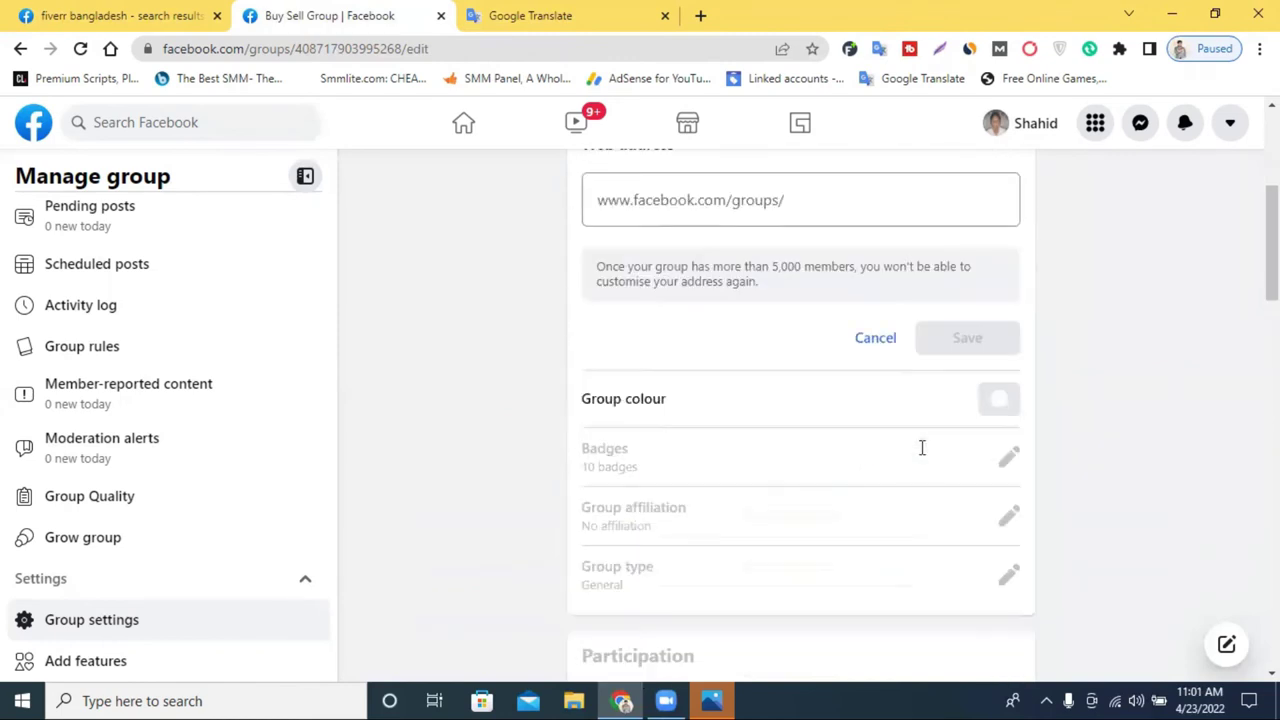
scroll(733, 447, "up", 2)
left_click(743, 393)
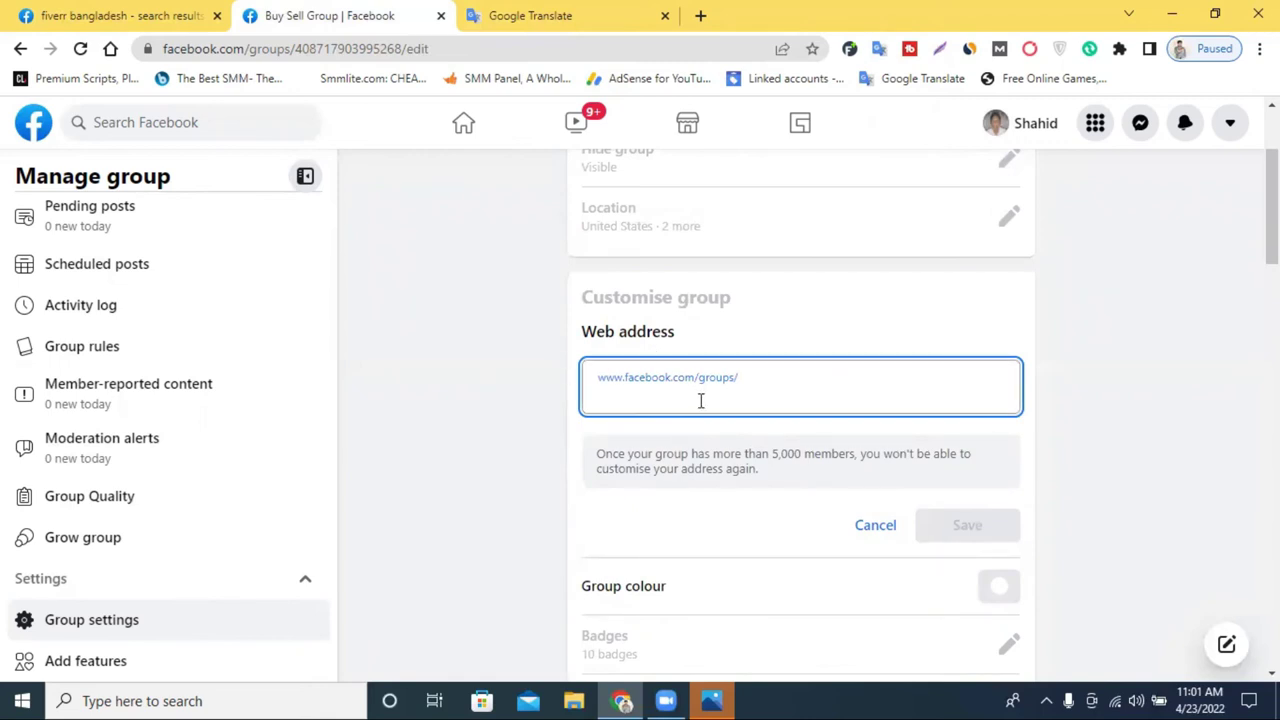
left_click(410, 47)
double_click(418, 48)
left_click(1082, 354)
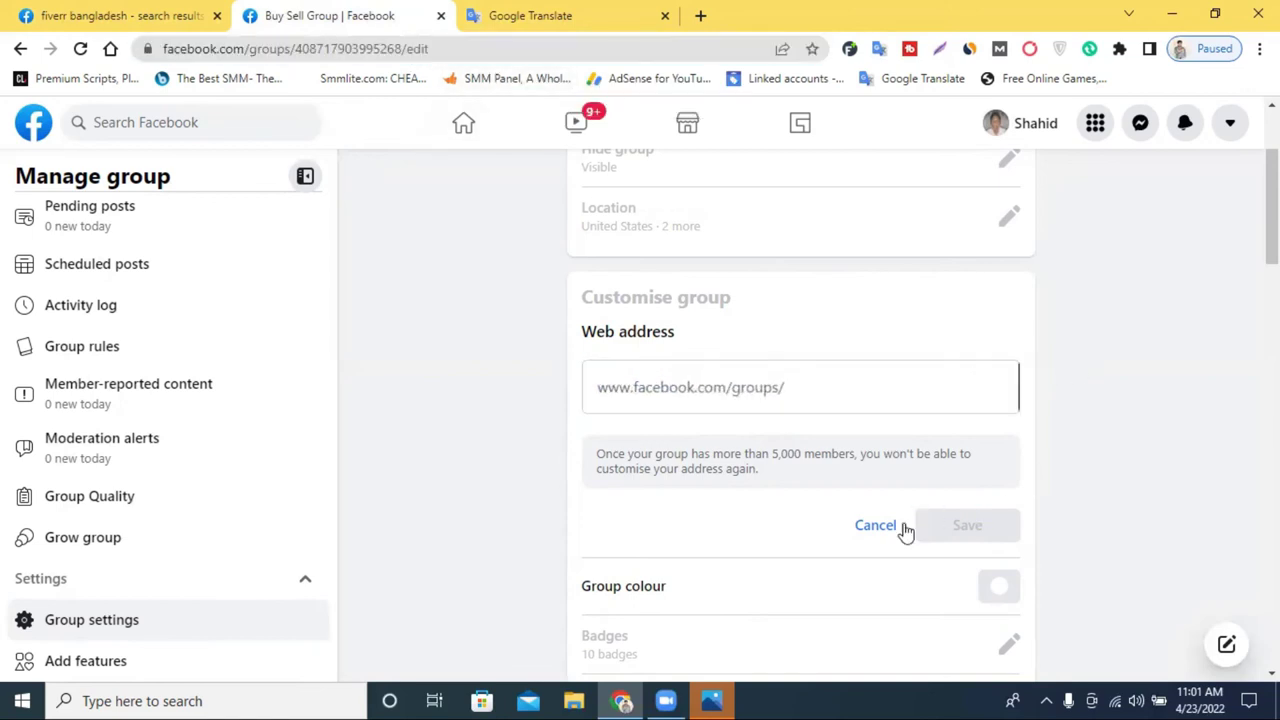
left_click(892, 536)
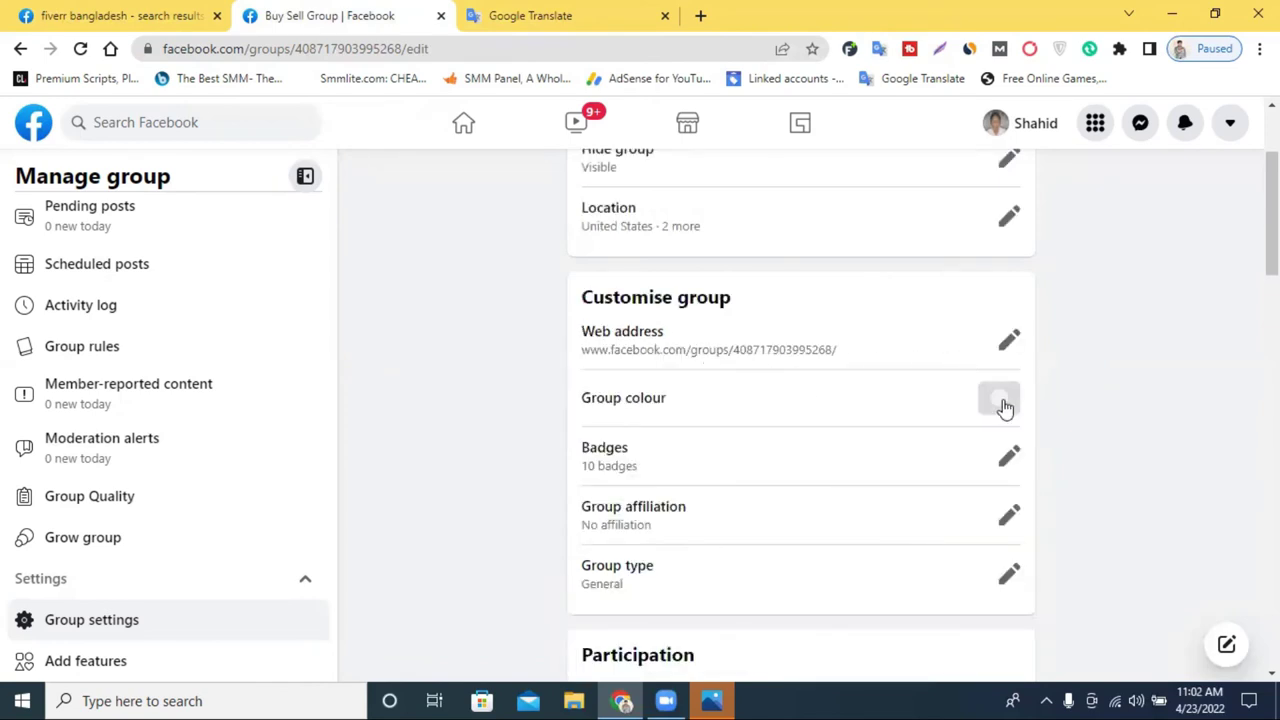
left_click(125, 15)
left_click(314, 15)
left_click(118, 12)
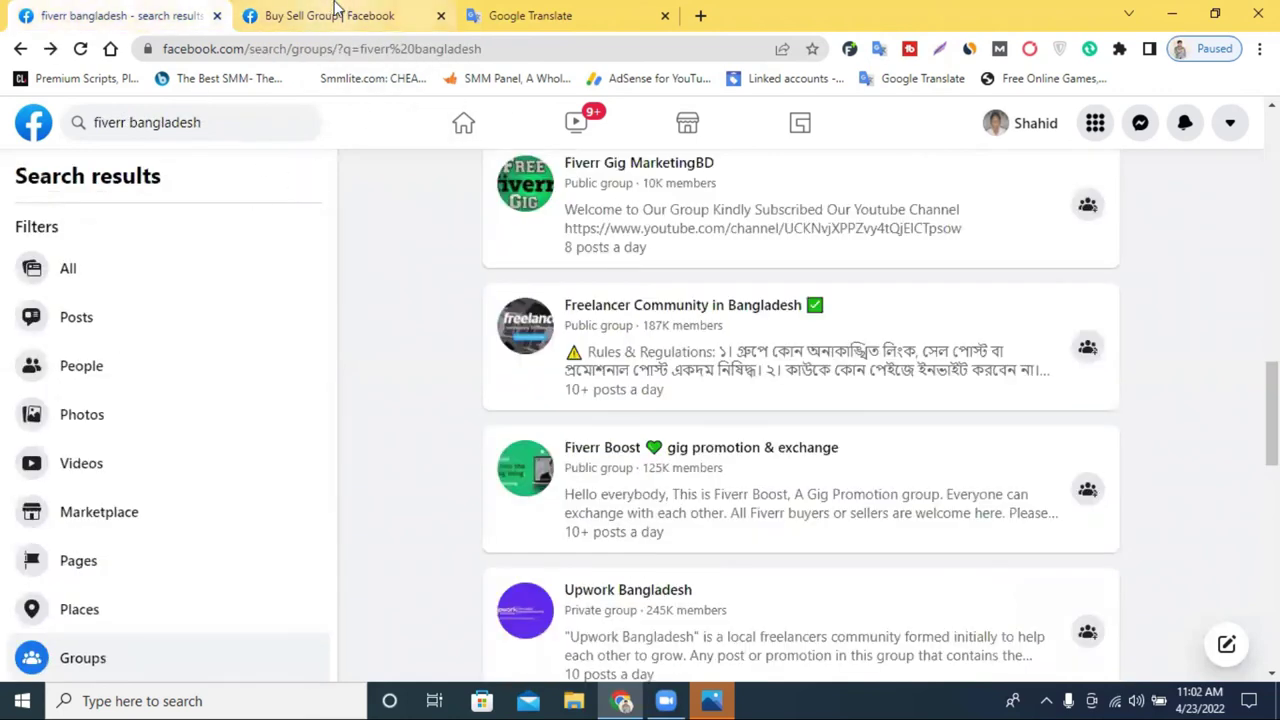
left_click(335, 15)
Step: Set the group's primary colour to red and save it
left_click(997, 408)
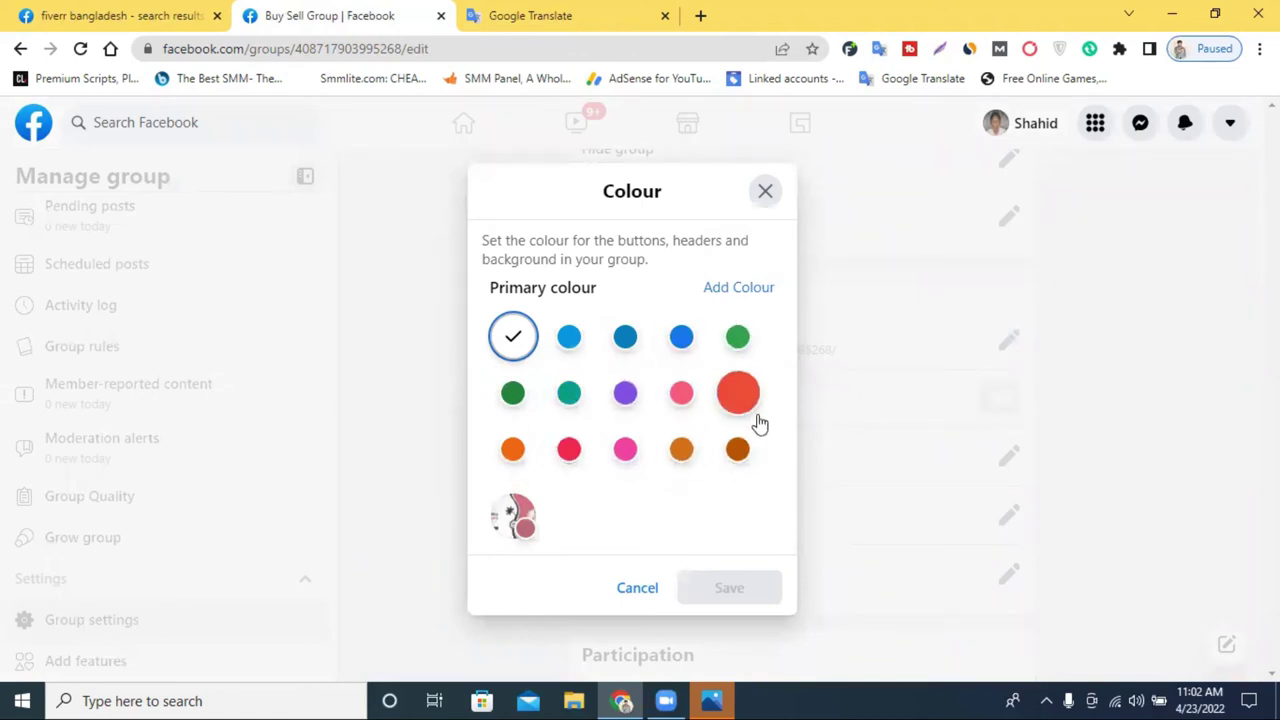
left_click(737, 395)
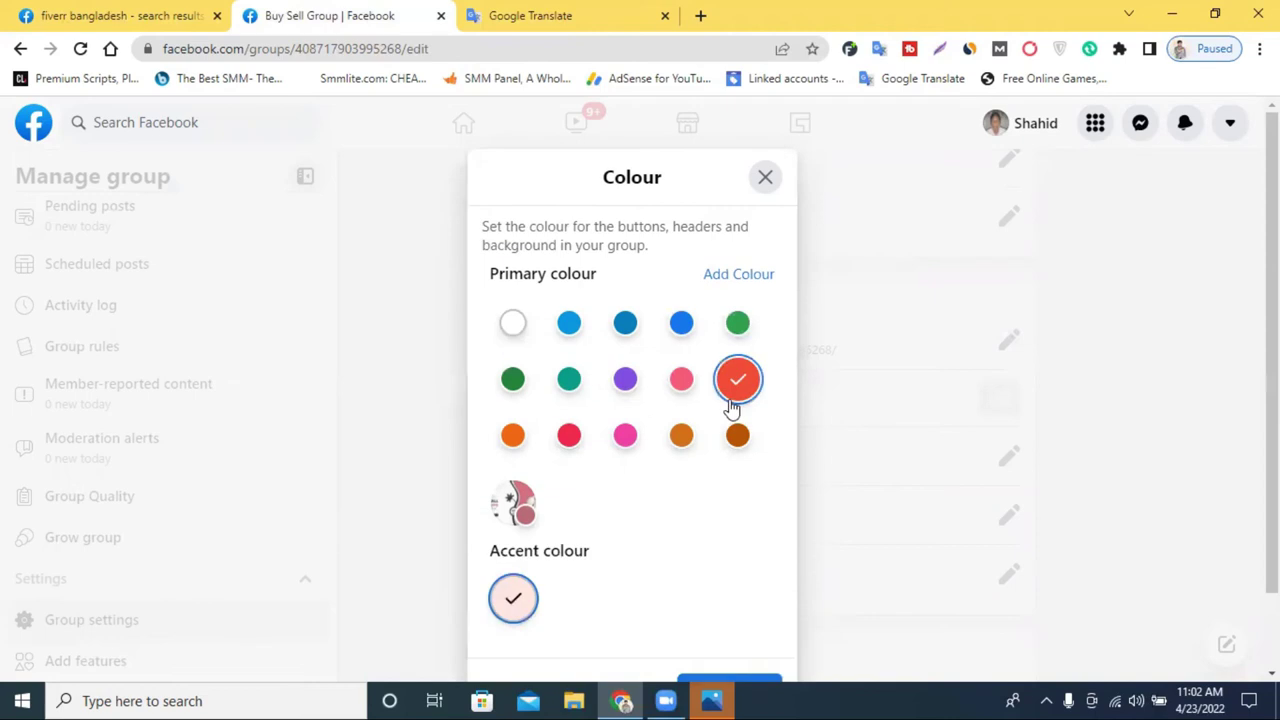
scroll(720, 520, "down", 1)
left_click(717, 602)
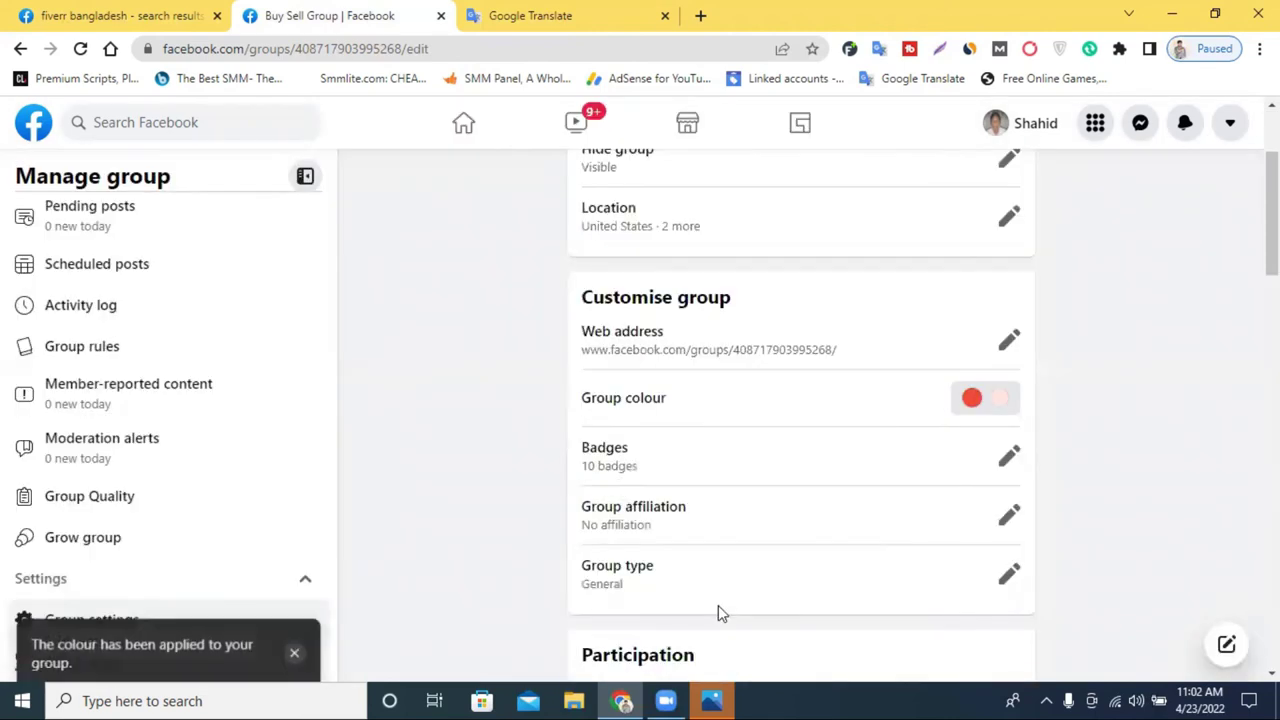
Step: Open the Buy Sell Group's page from the list of groups you manage, using the Facebook search results tab
left_click(47, 12)
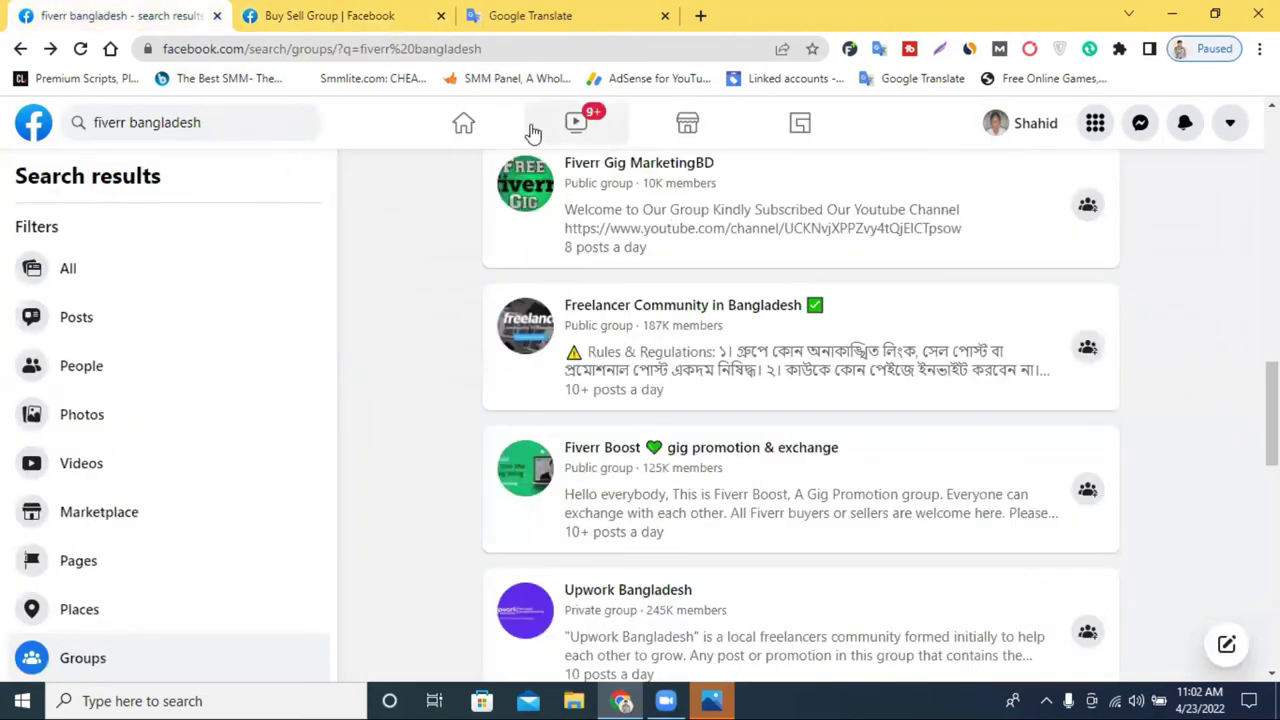
left_click(448, 136)
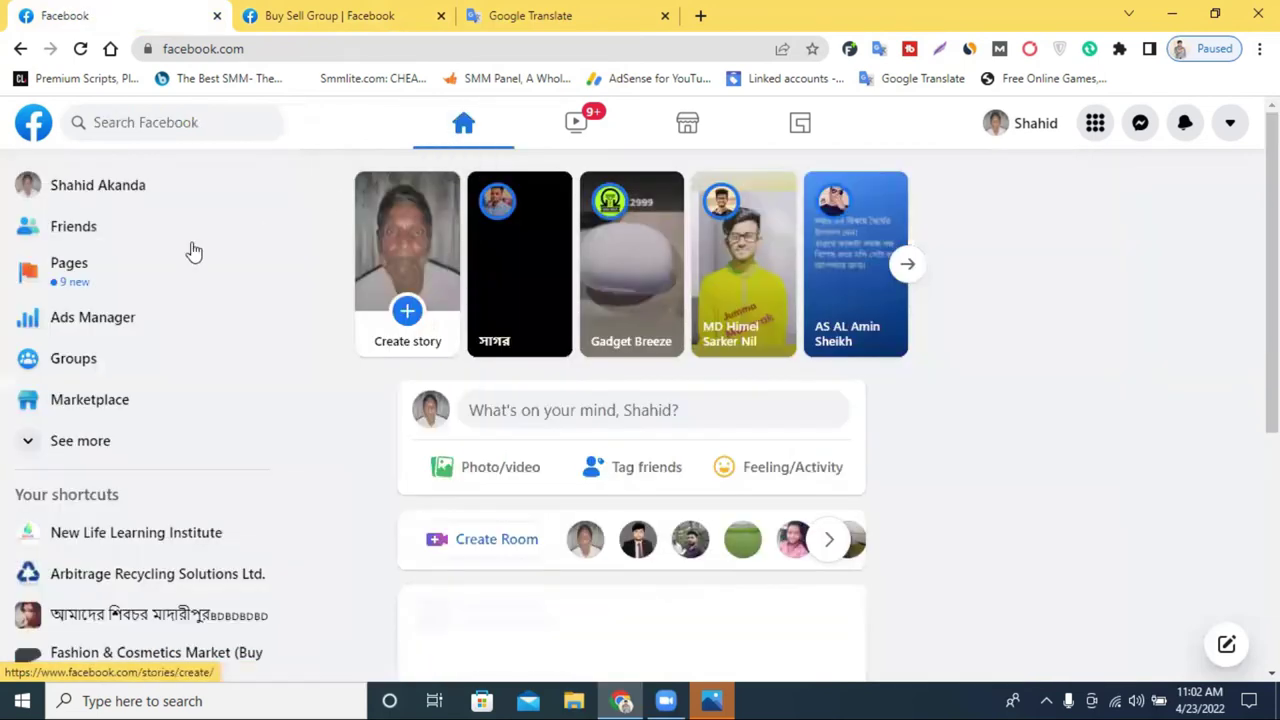
left_click(99, 360)
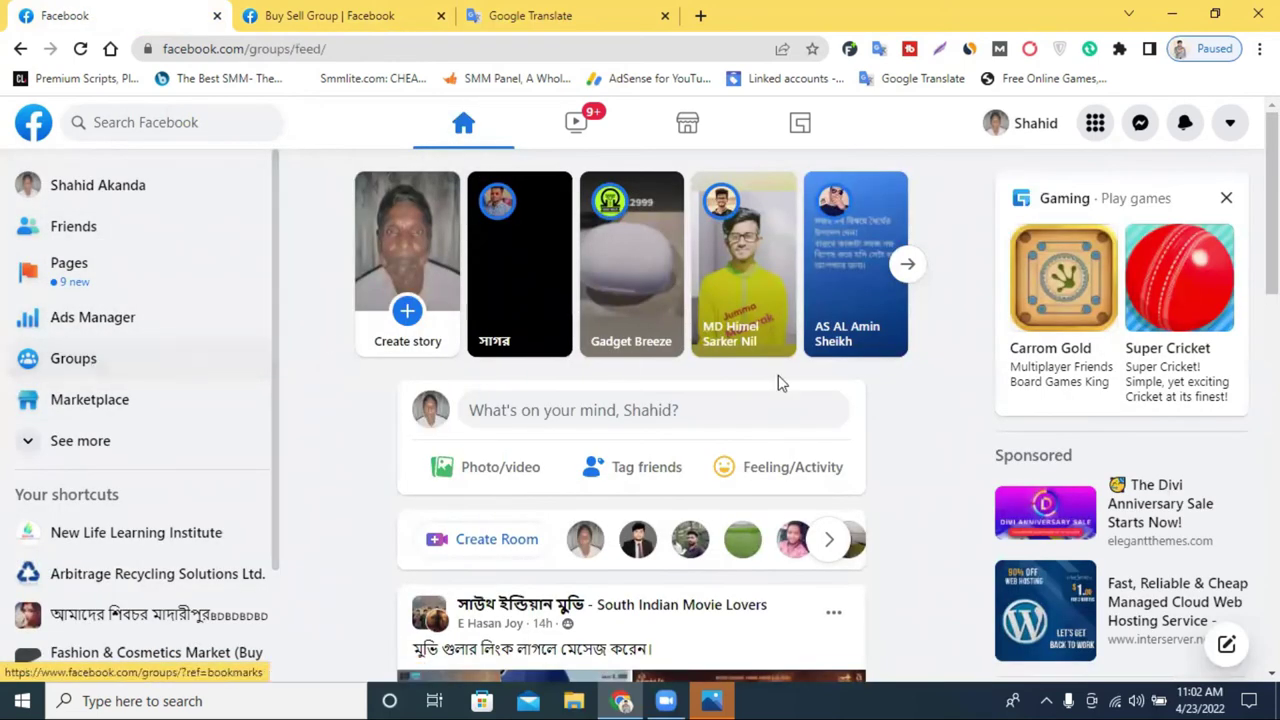
scroll(780, 385, "down", 2)
scroll(780, 385, "down", 5)
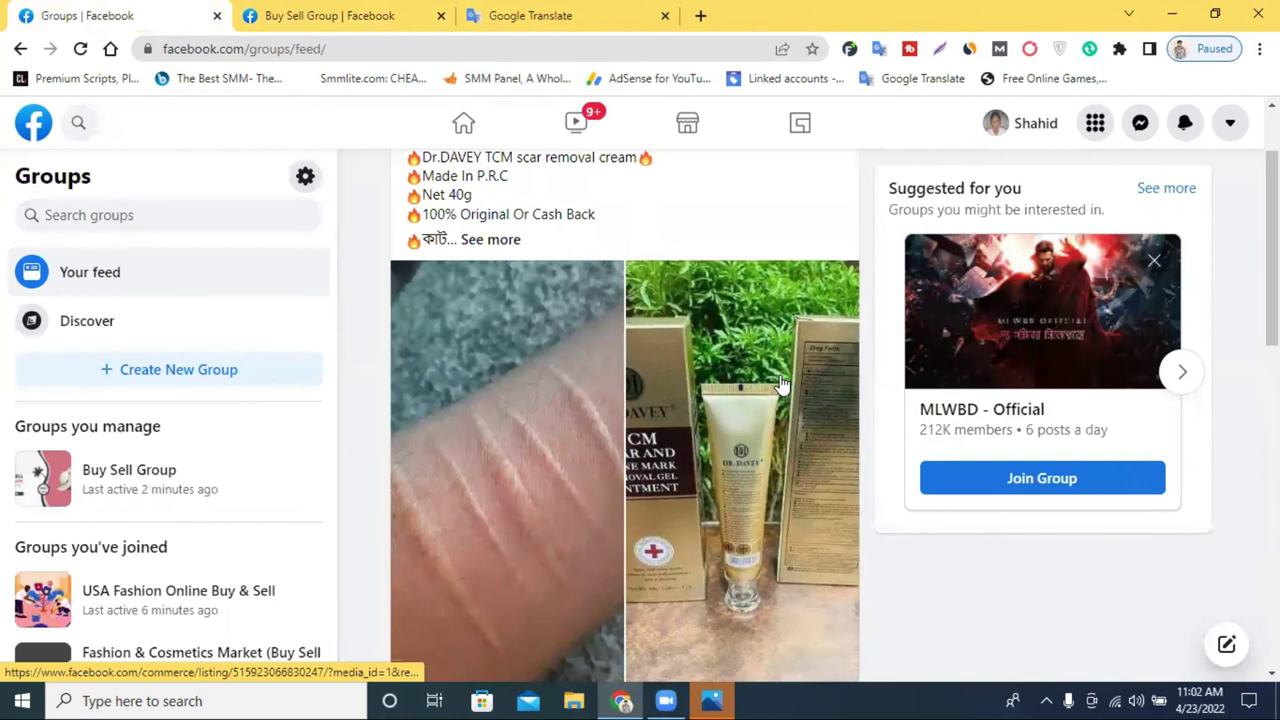
left_click(129, 497)
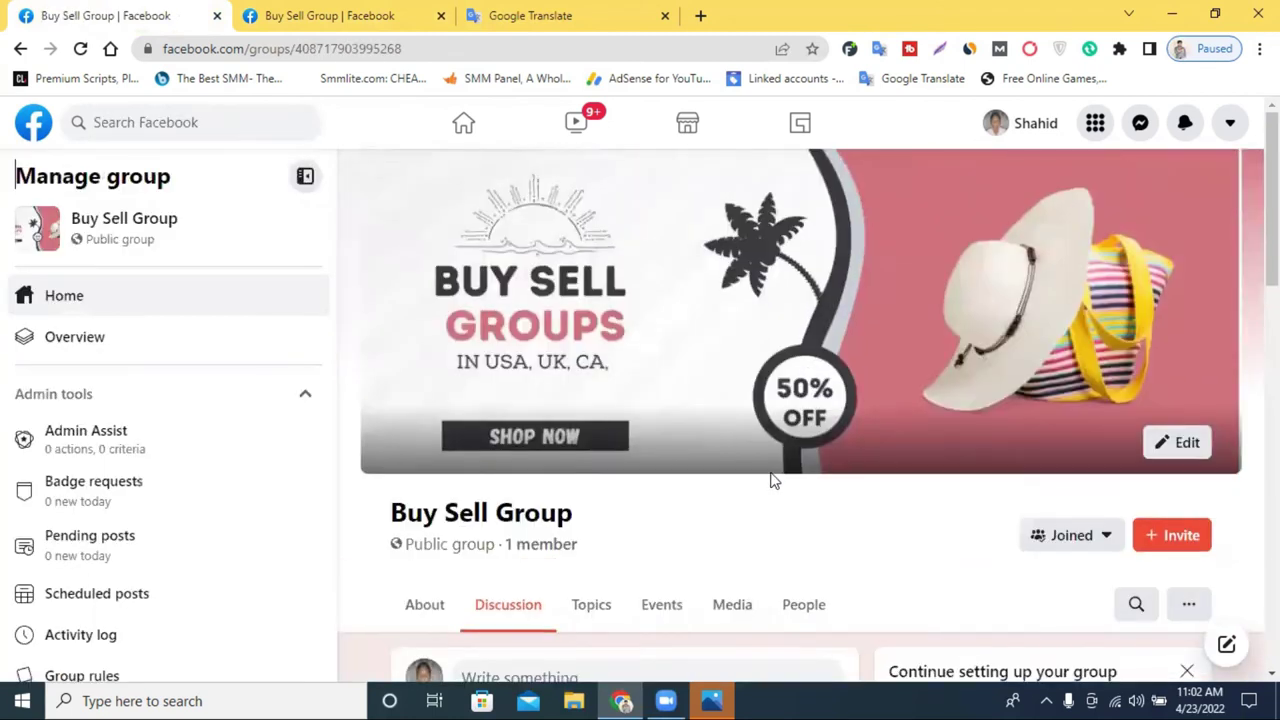
Step: Look through the group's Topics, Events and People sections, and examine the list of members and invited people
scroll(771, 480, "down", 2)
left_click(604, 416)
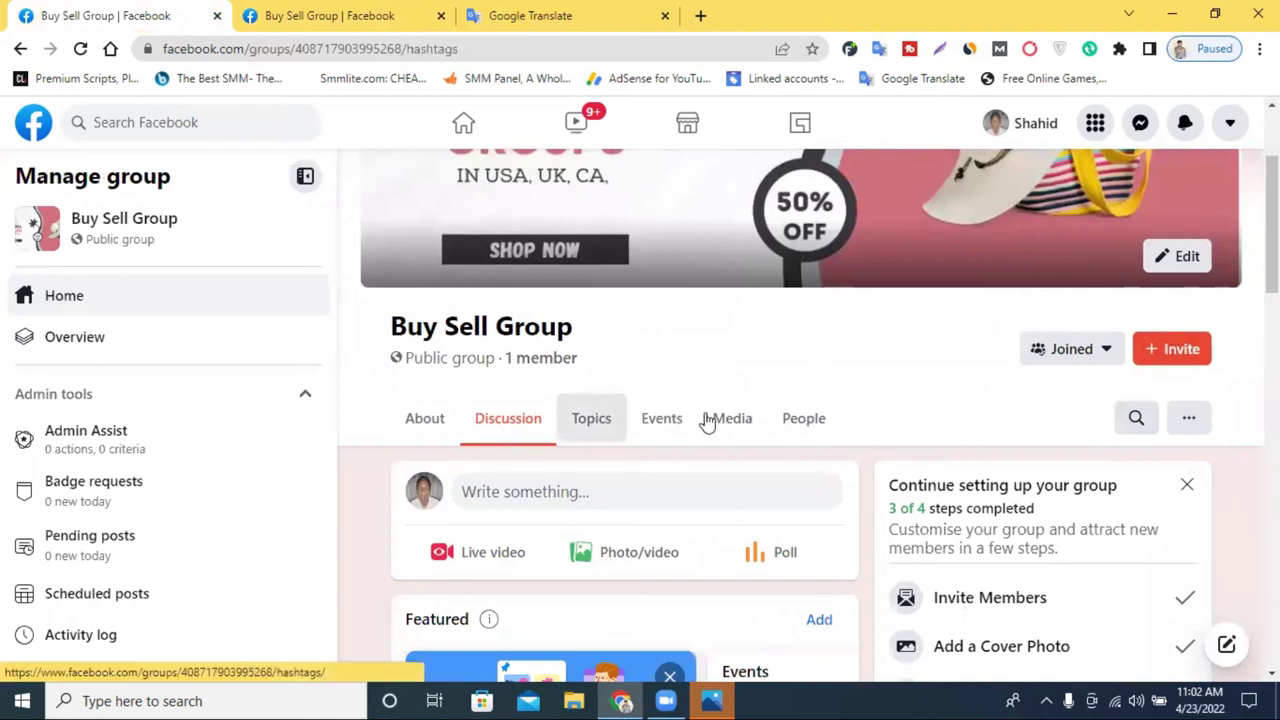
left_click(684, 427)
left_click(779, 424)
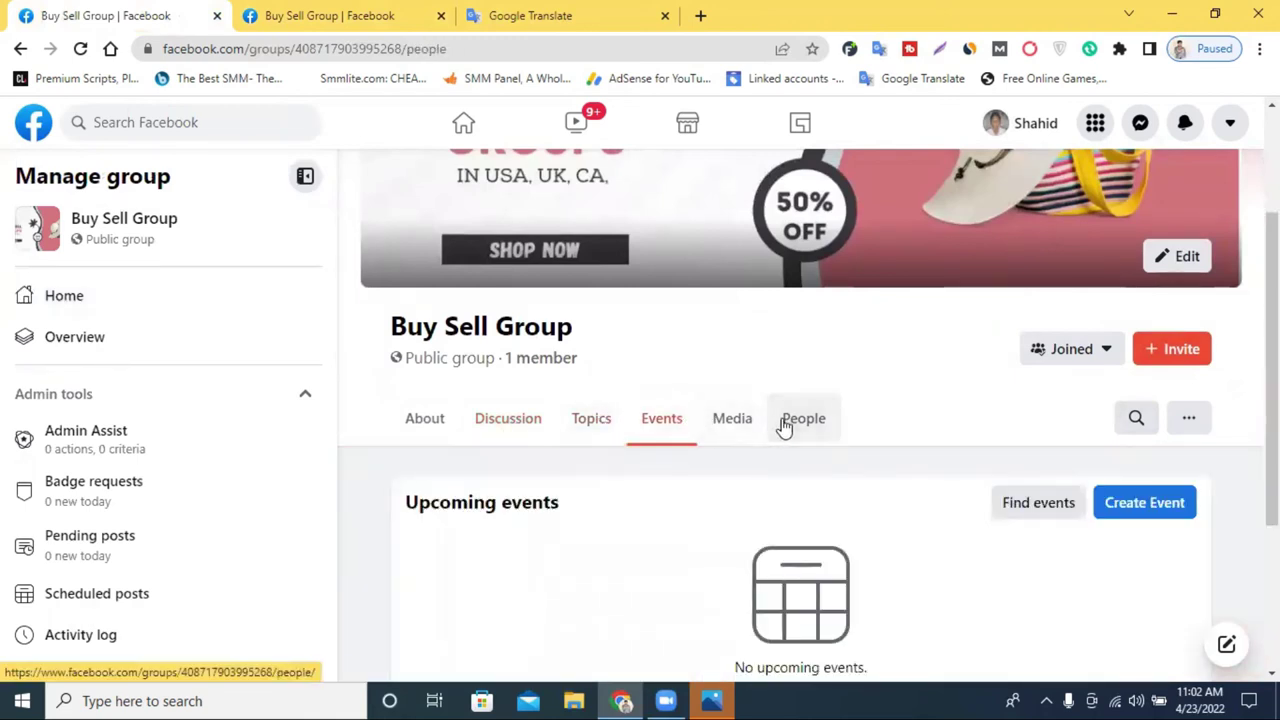
left_click(410, 15)
left_click(152, 12)
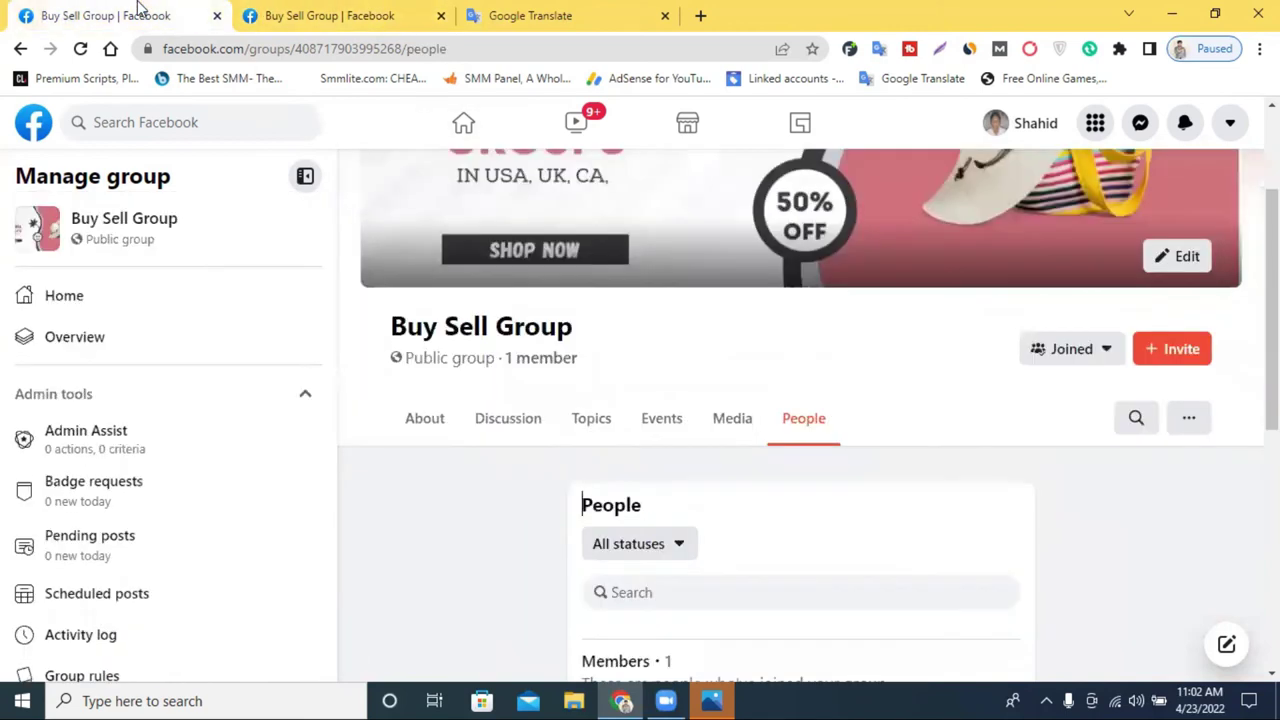
scroll(862, 446, "down", 3)
scroll(862, 446, "down", 2)
scroll(549, 331, "up", 10)
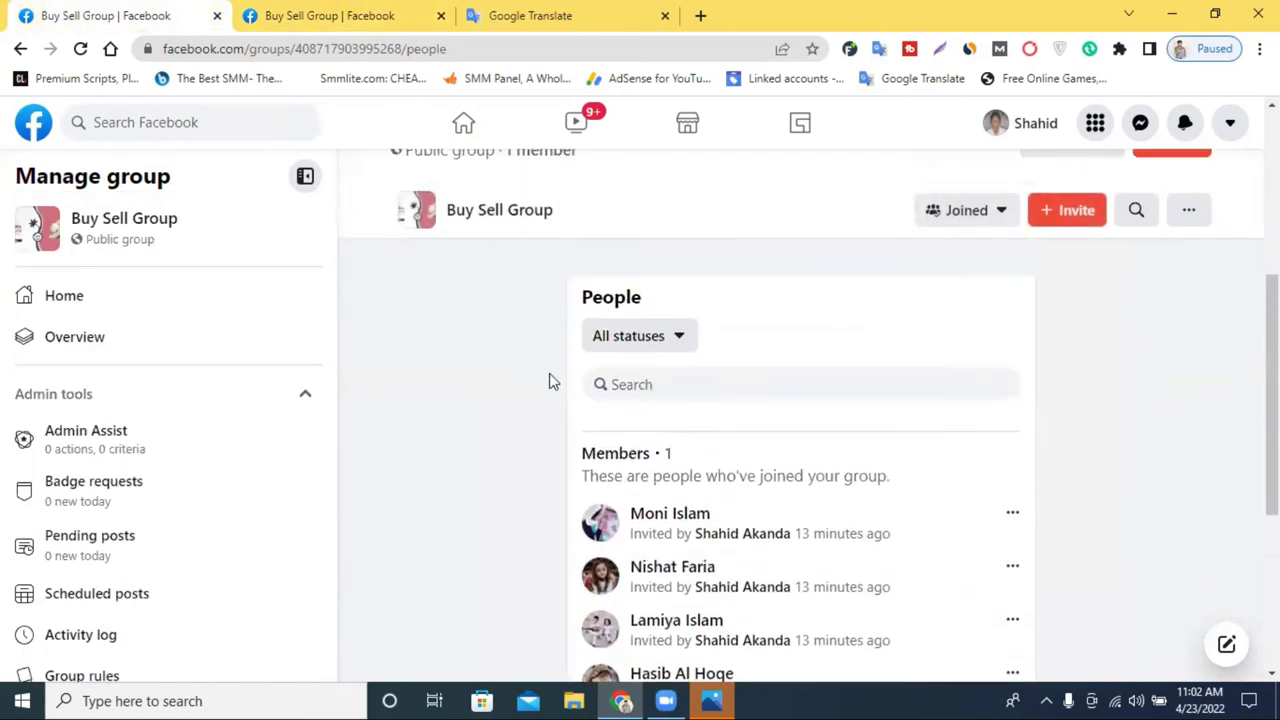
Step: Examine how the group's colour appears in the Discussion section and its recent activity
left_click(490, 614)
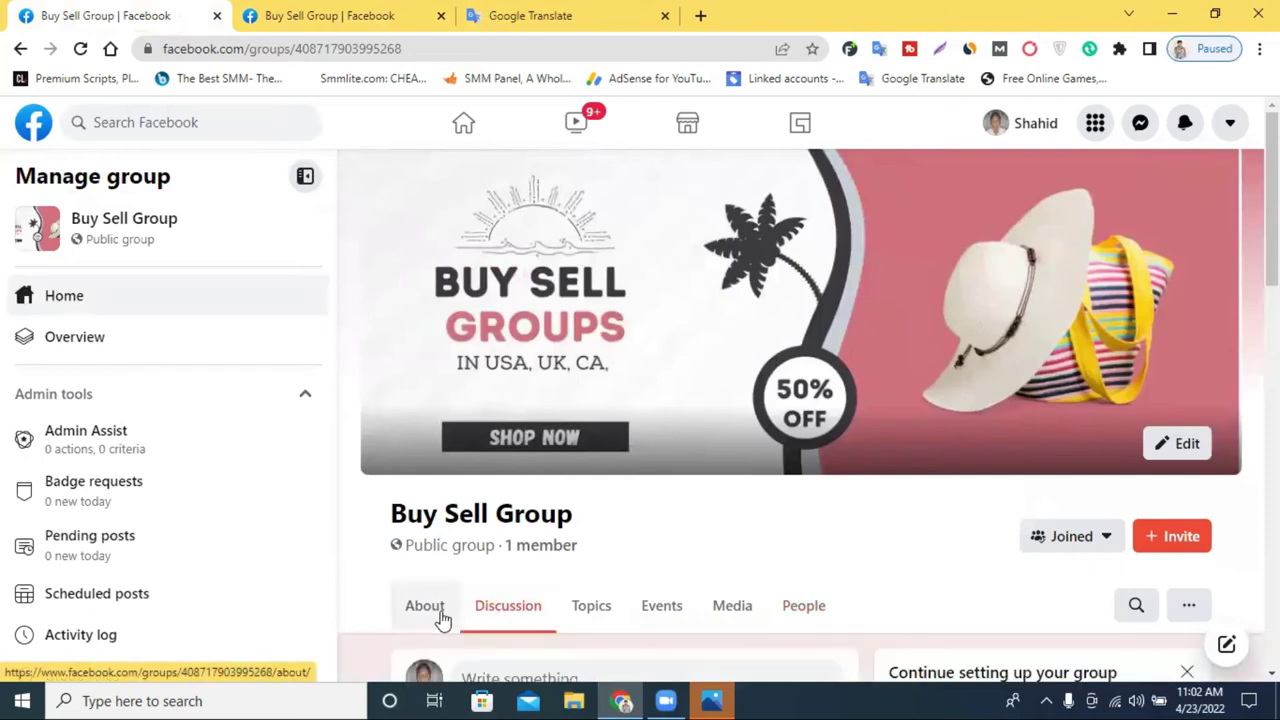
scroll(876, 578, "down", 2)
scroll(876, 578, "down", 5)
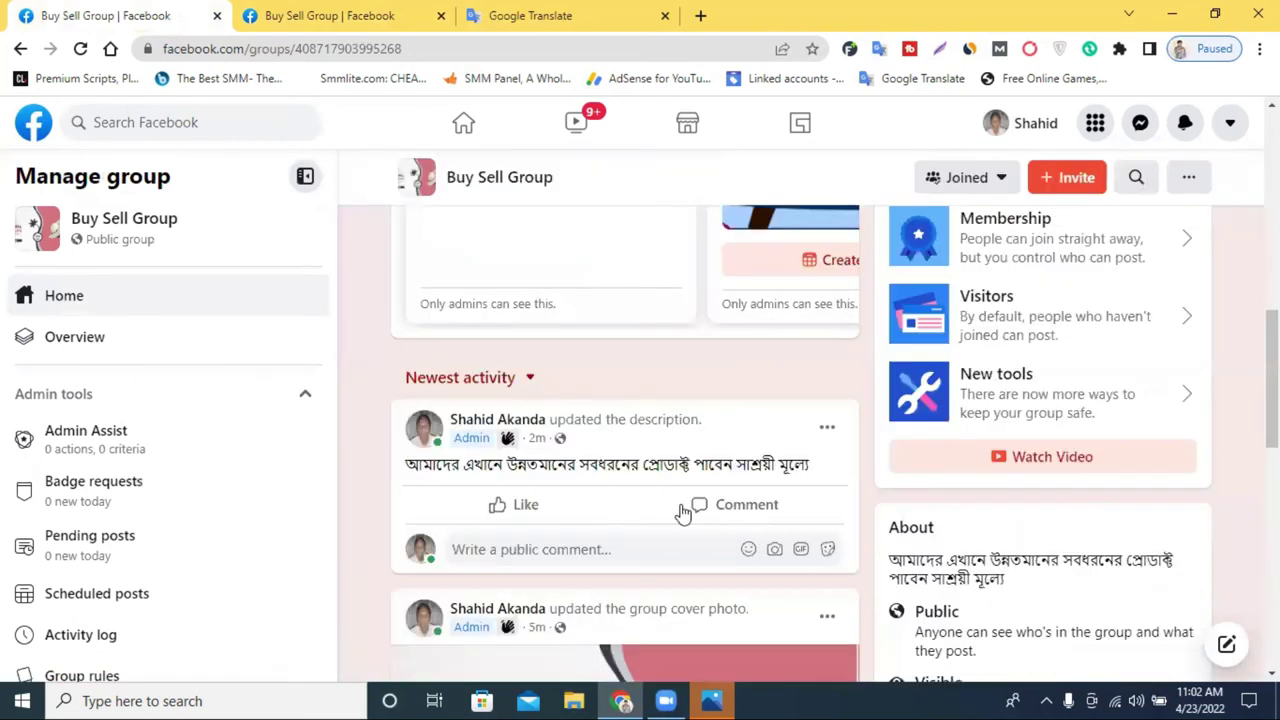
Step: Add a custom black colour with hex code 000000 as the group's primary colour and save it
left_click(290, 14)
left_click(990, 398)
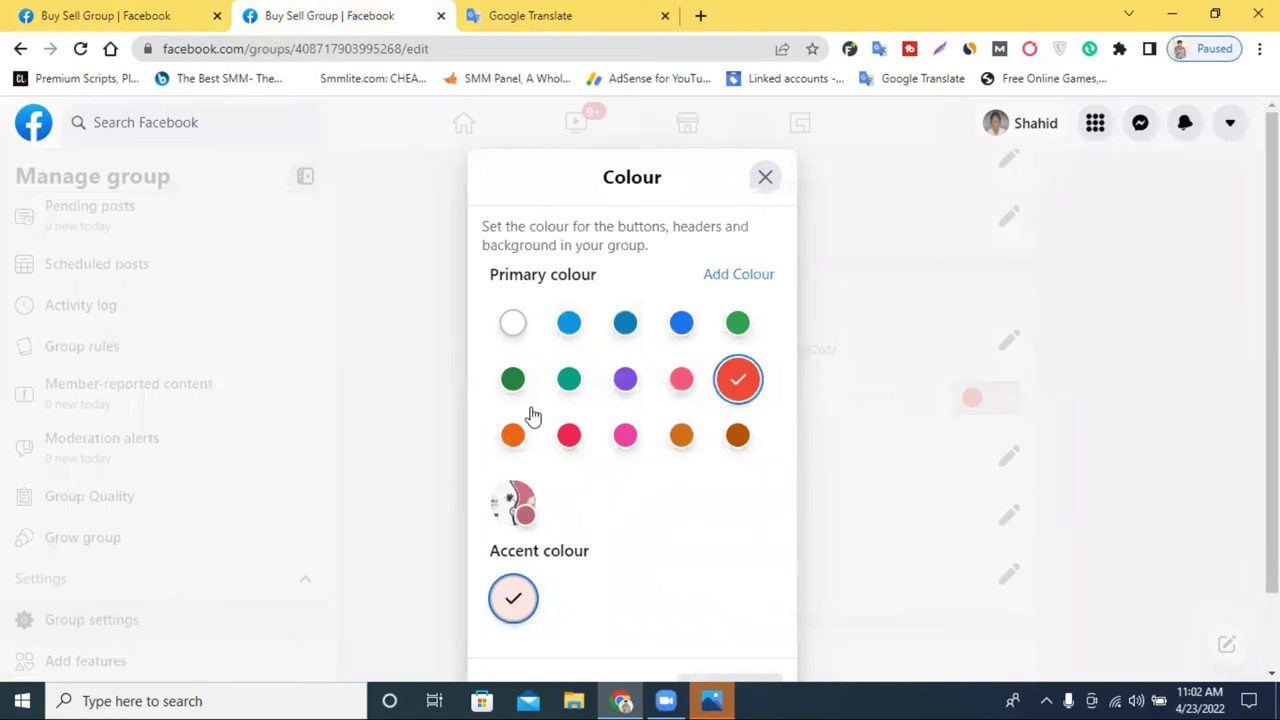
left_click(738, 274)
left_click_drag(457, 397, 340, 540)
left_click_drag(451, 626, 238, 624)
left_click_drag(332, 530, 268, 545)
scroll(592, 556, "down", 1)
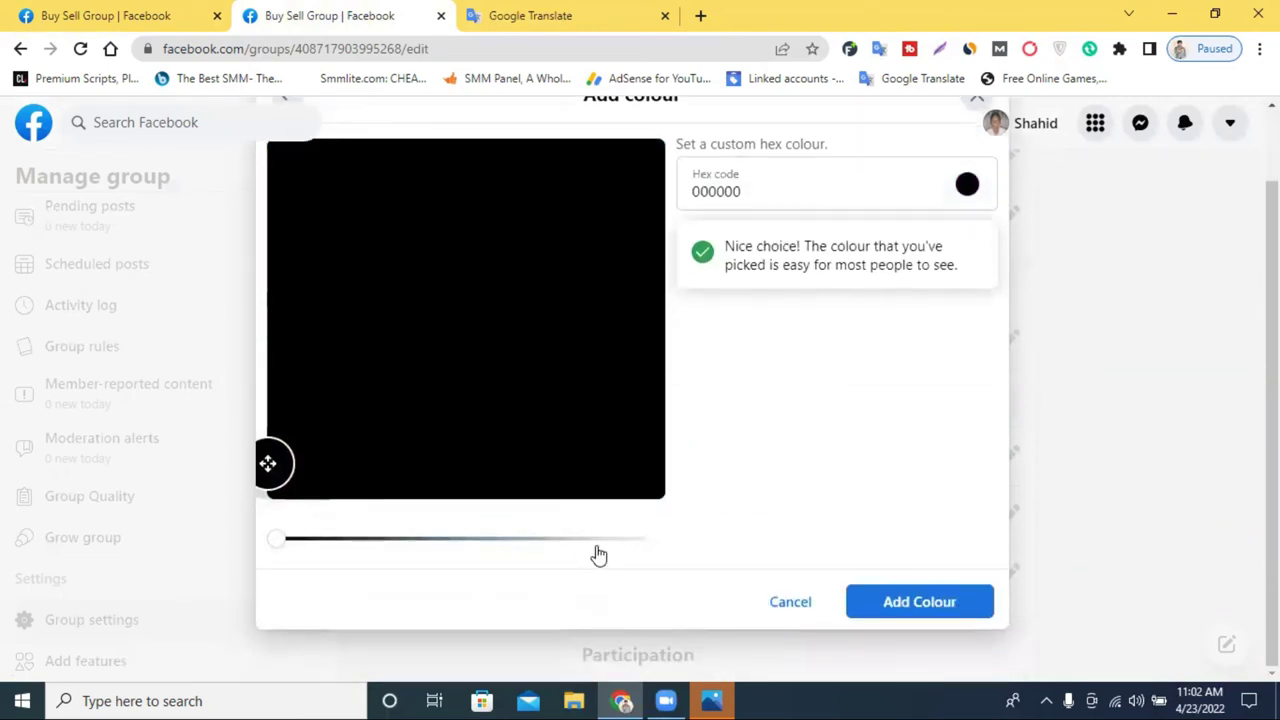
left_click(934, 608)
scroll(789, 568, "down", 1)
left_click(754, 606)
Step: Reload the group's page in the other browser tab to check the black colour on its buttons and headers
left_click(208, 10)
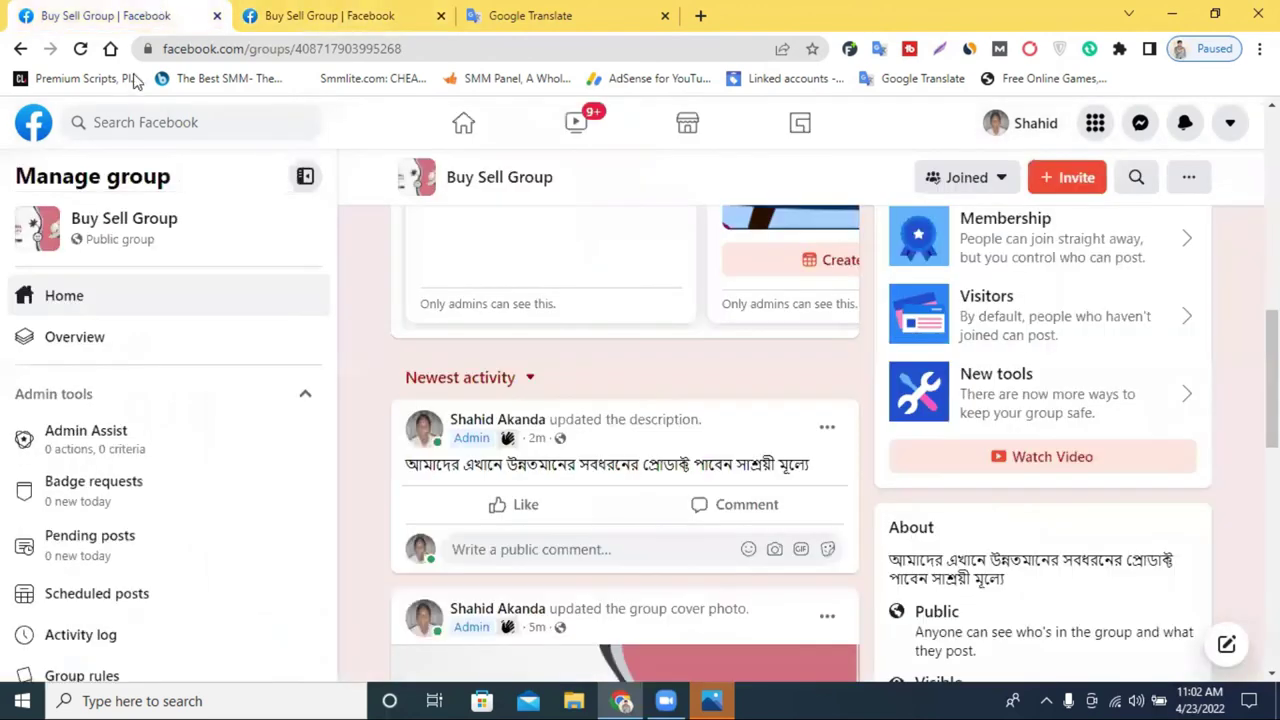
left_click(108, 48)
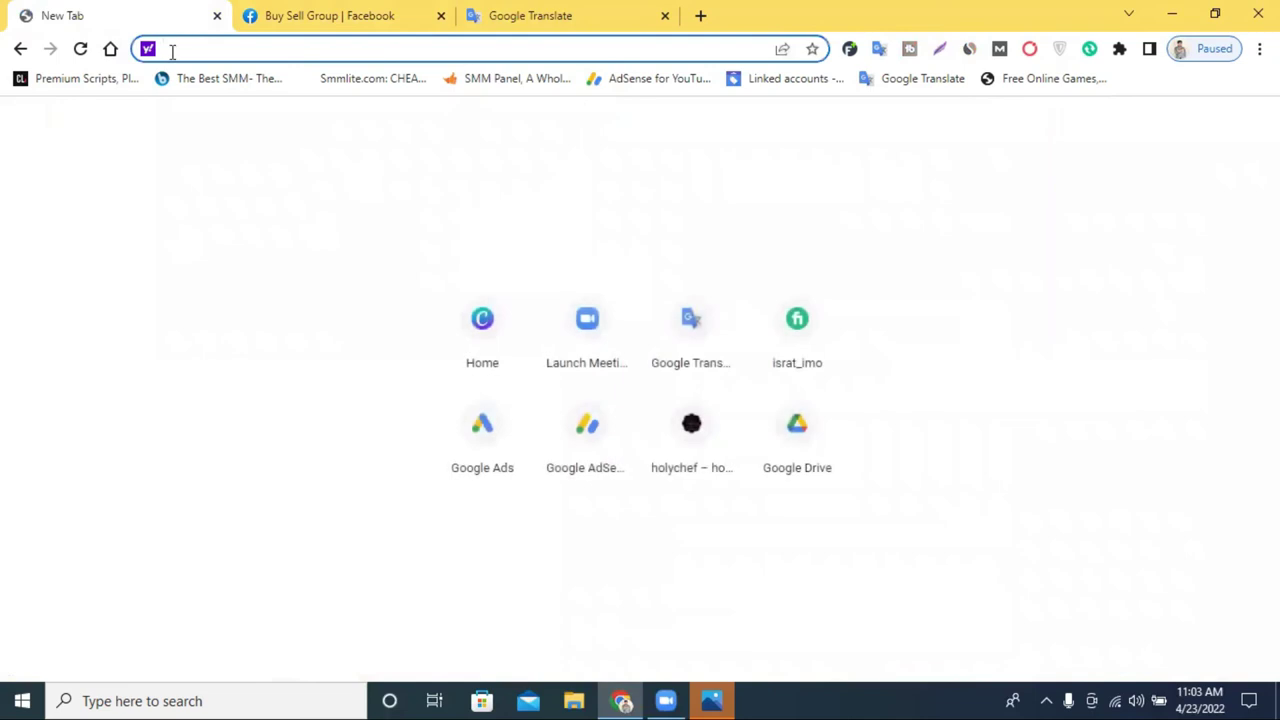
left_click(22, 49)
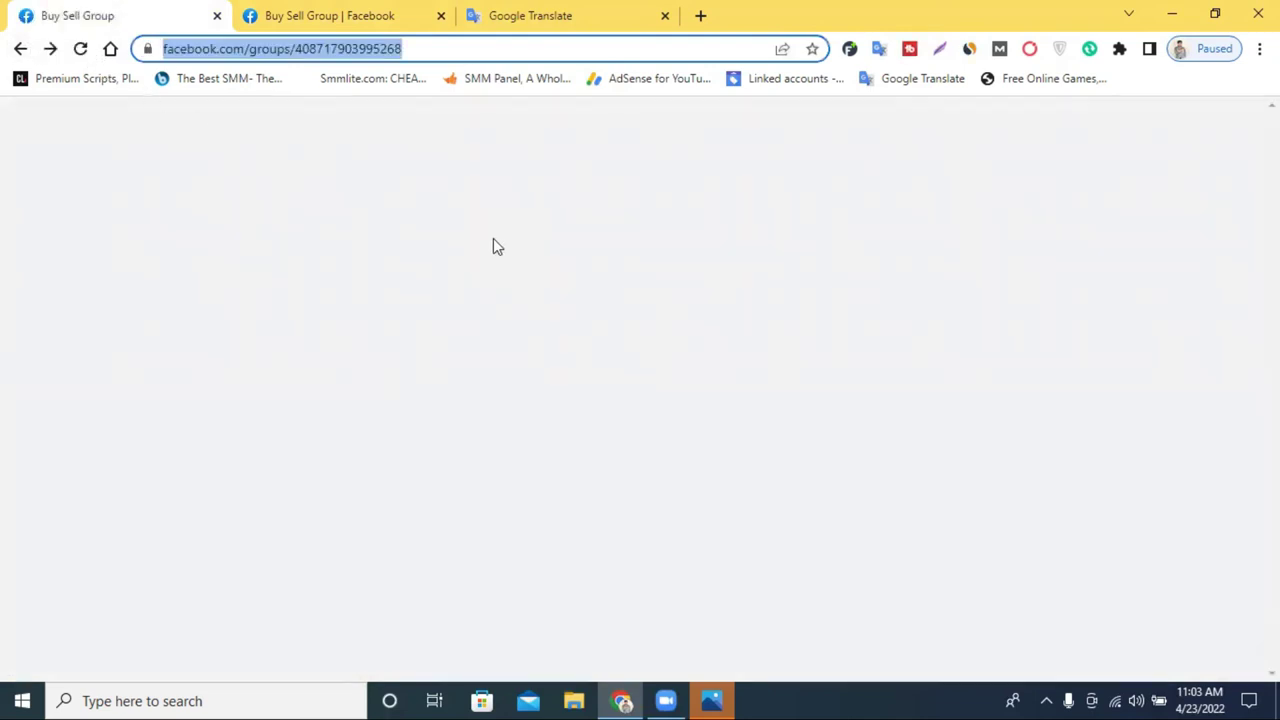
left_click(80, 50)
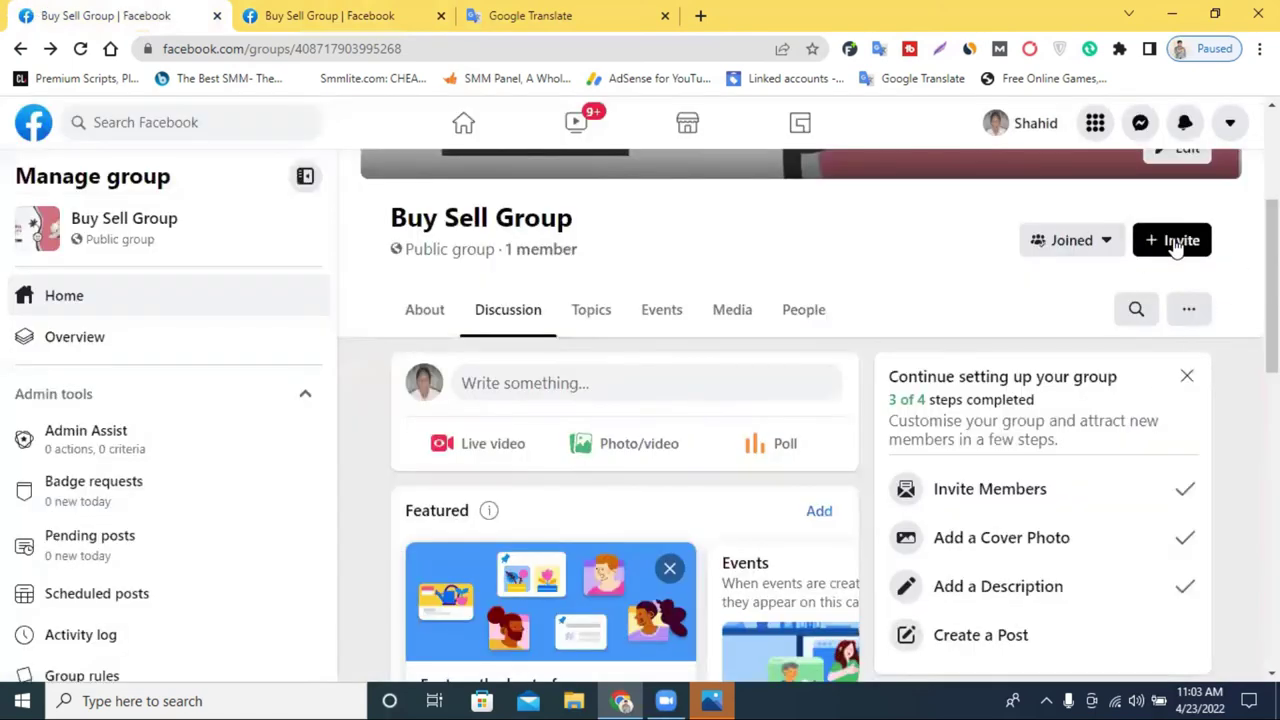
Step: Change the group's primary colour to the crimson red swatch and save it in the group settings
left_click(330, 15)
left_click(986, 400)
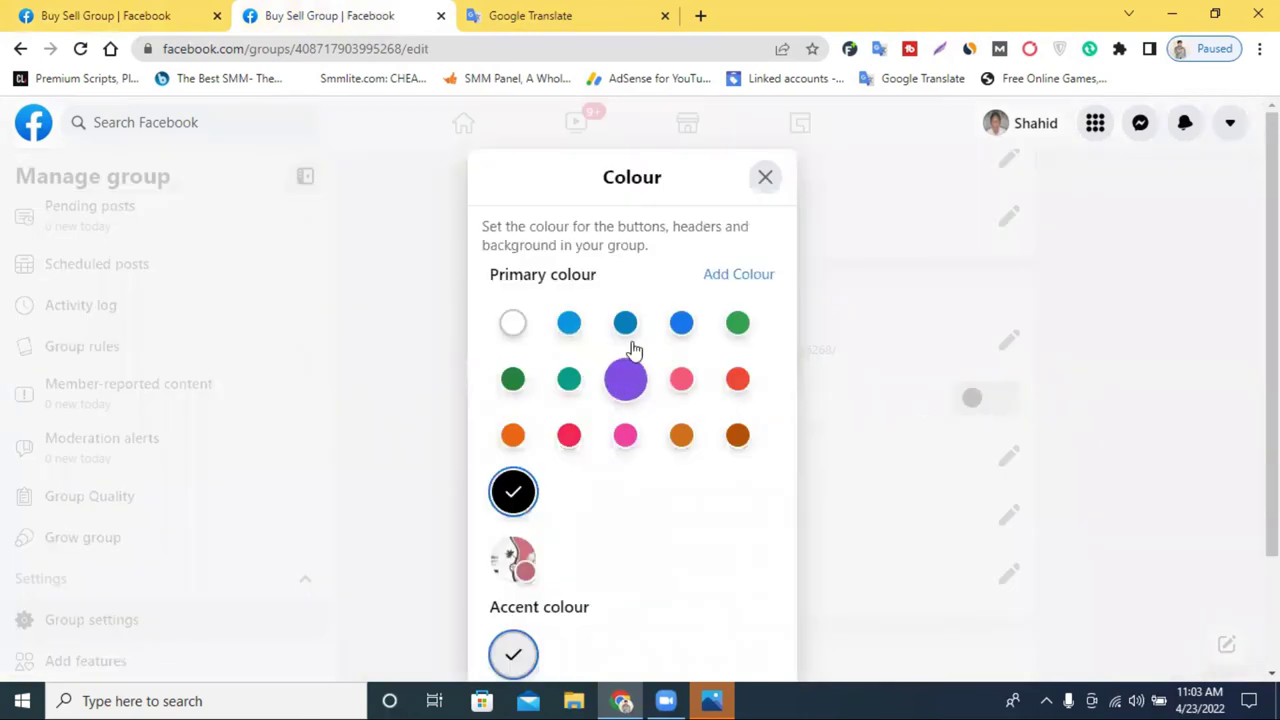
left_click(566, 438)
scroll(760, 330, "down", 2)
left_click(729, 601)
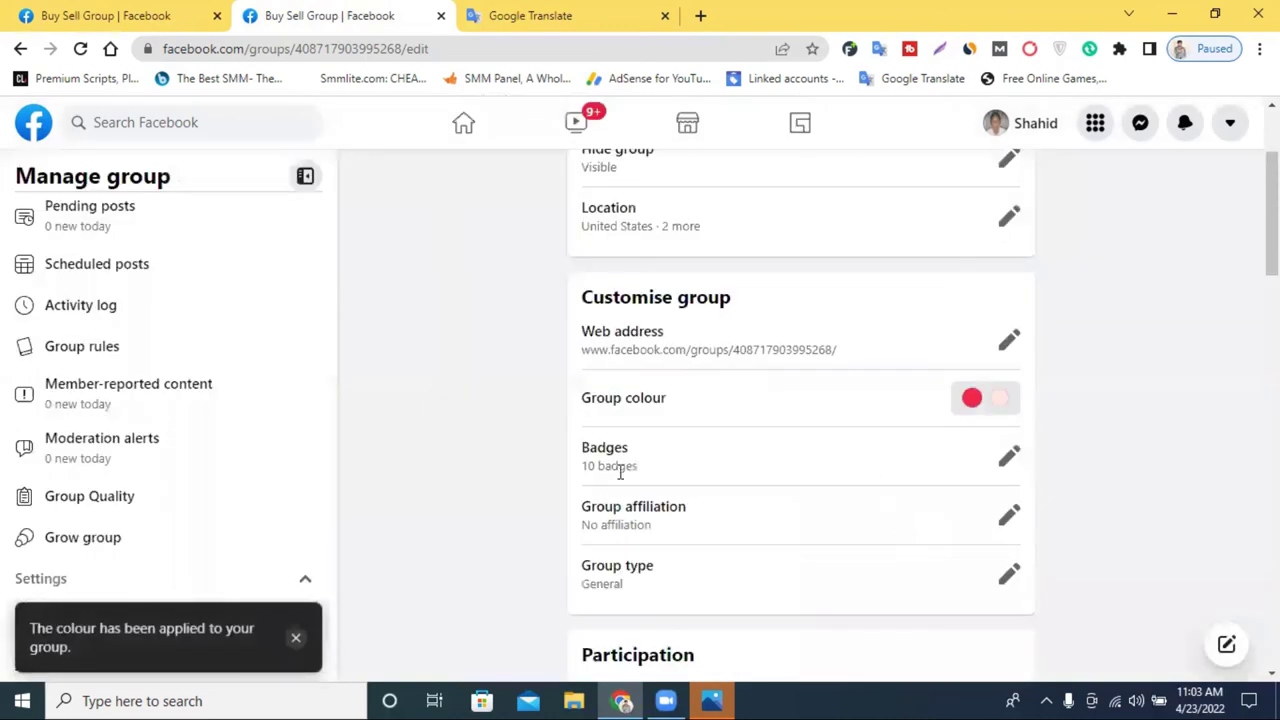
Step: Review the group's available badges and its affiliation setting, closing both without a change
left_click(1008, 455)
scroll(620, 444, "down", 2)
scroll(620, 444, "down", 2)
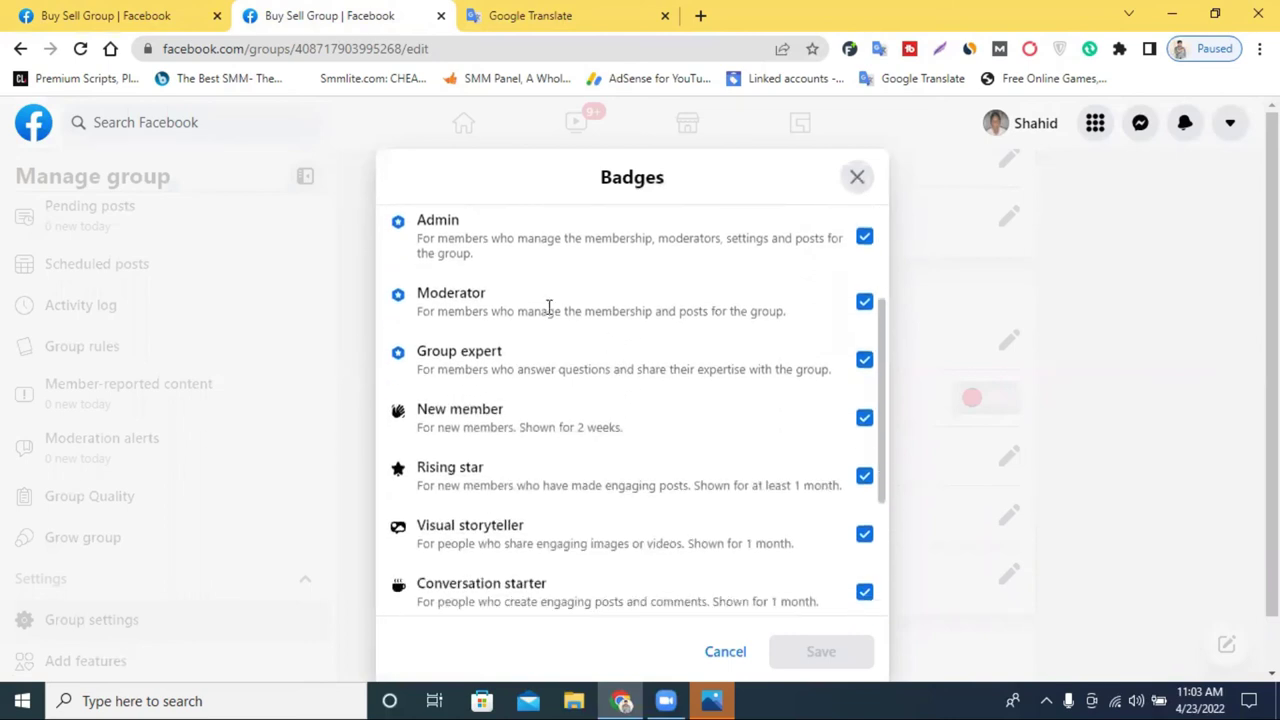
scroll(720, 408, "down", 3)
scroll(766, 451, "up", 6)
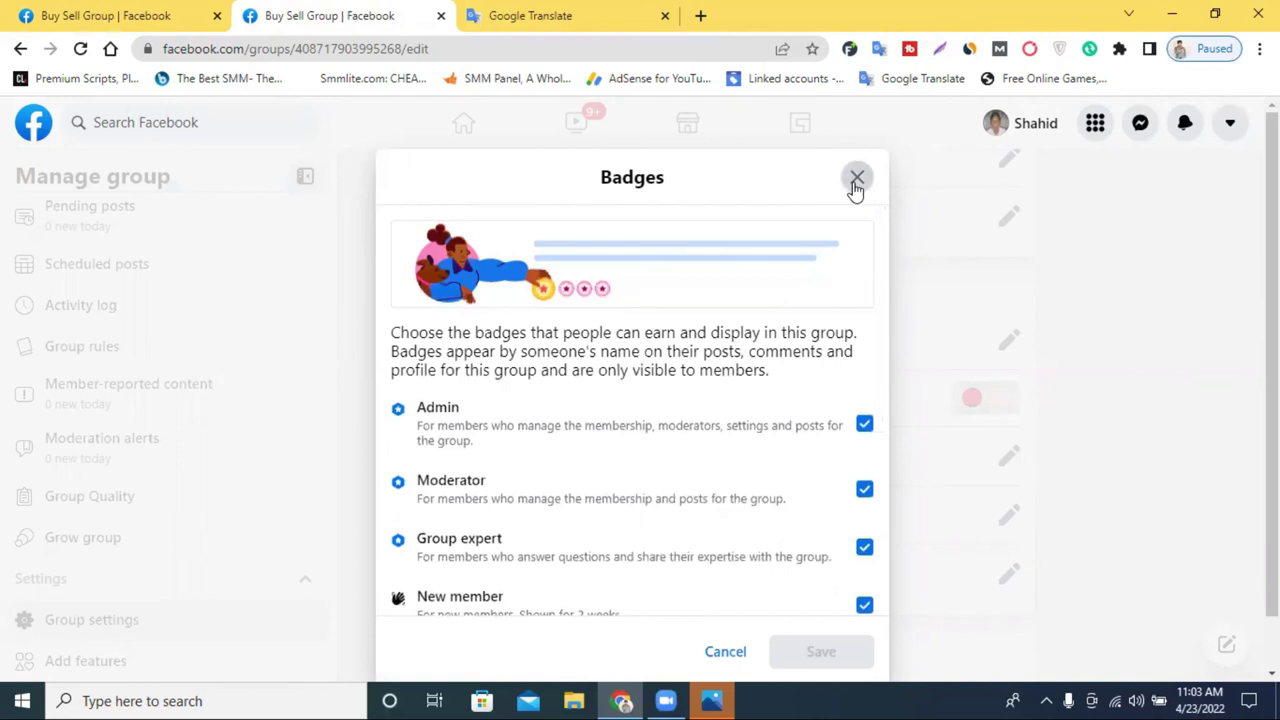
left_click(857, 179)
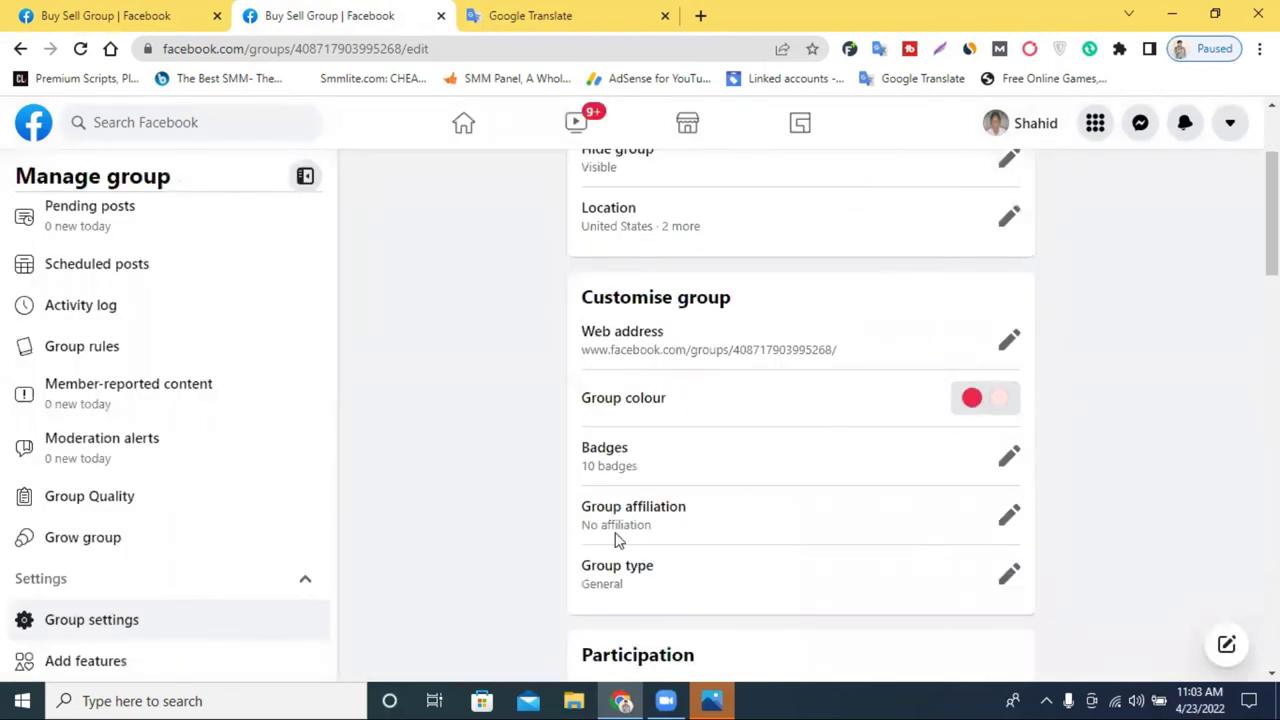
left_click(1009, 515)
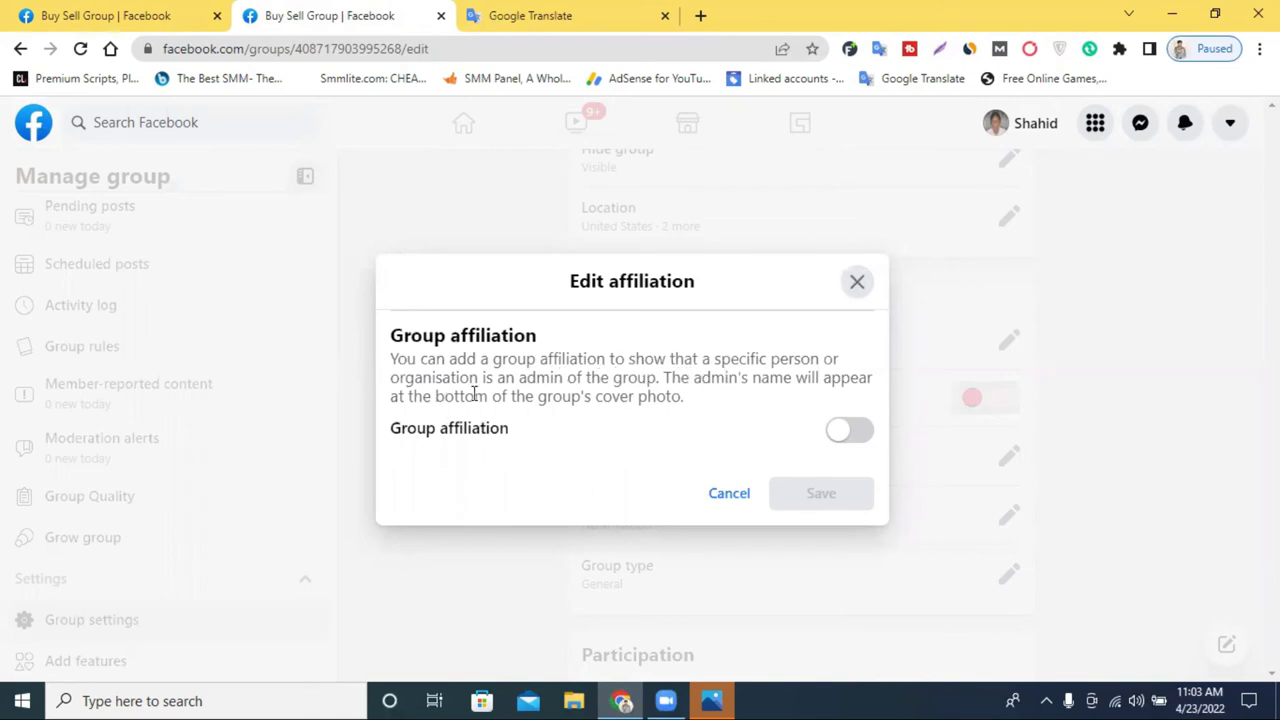
left_click(857, 281)
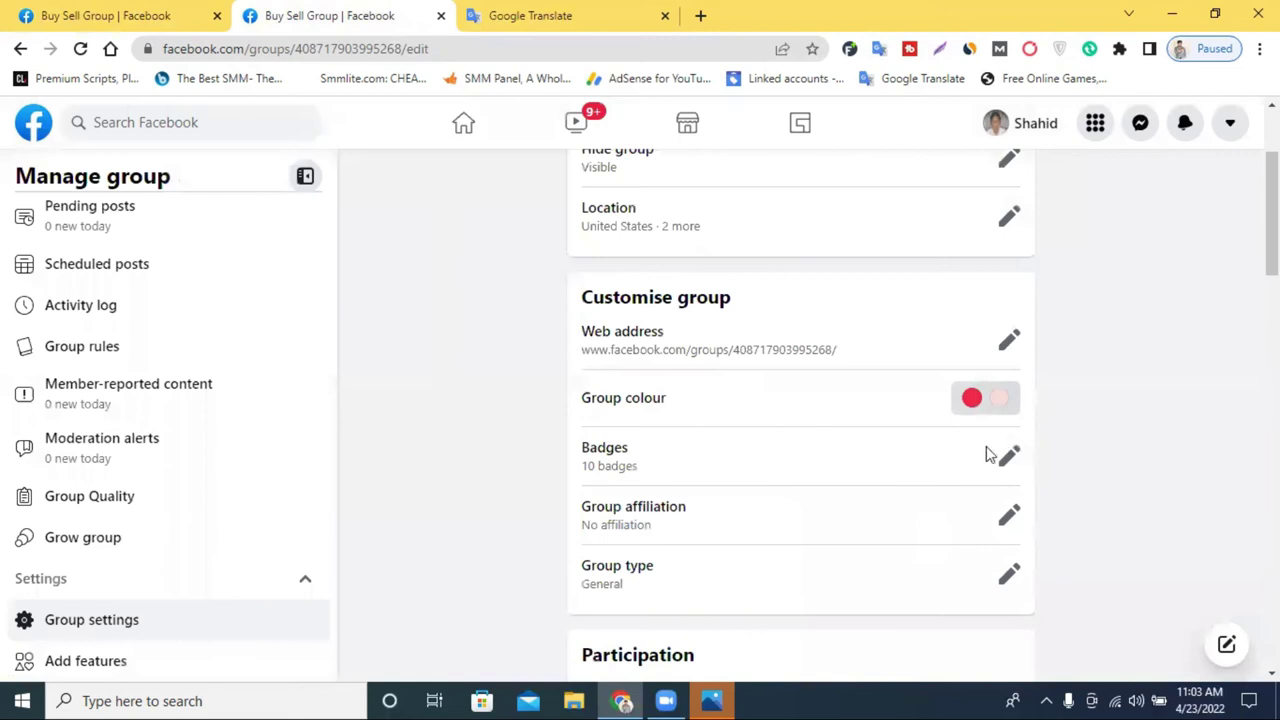
Step: Select Buy and sell as the group type in the group settings
scroll(585, 489, "down", 1)
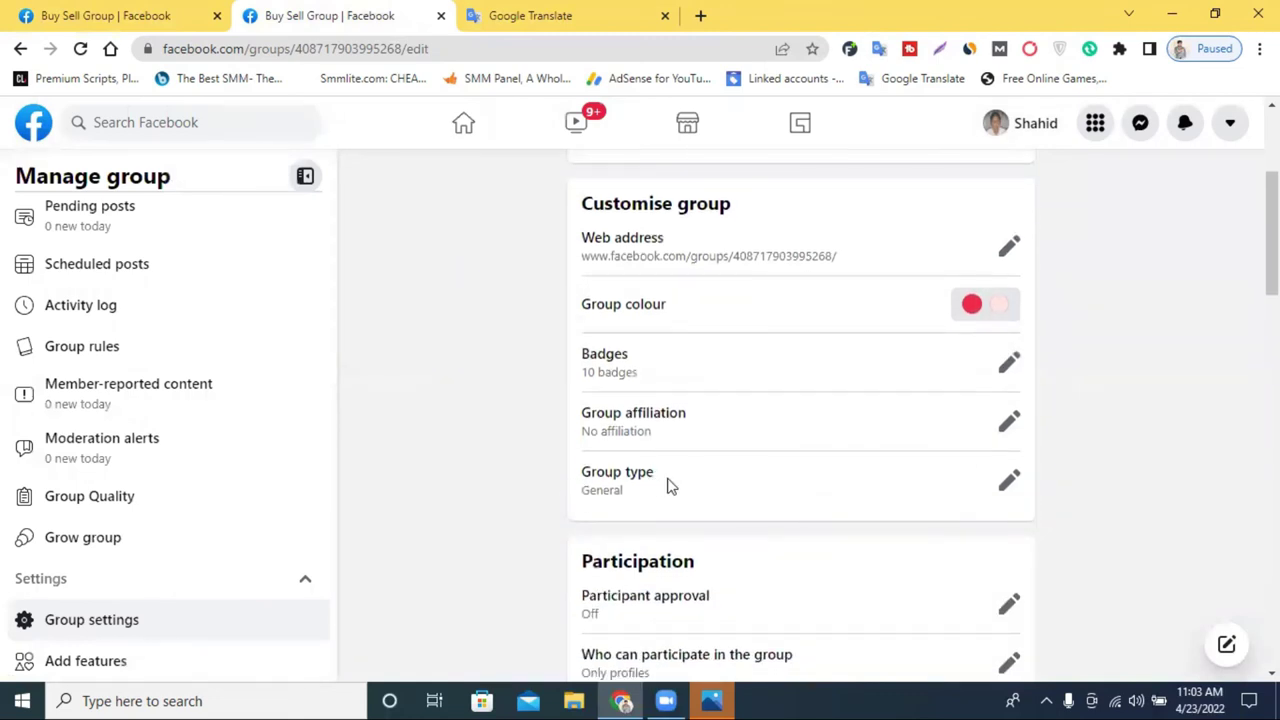
left_click(1013, 495)
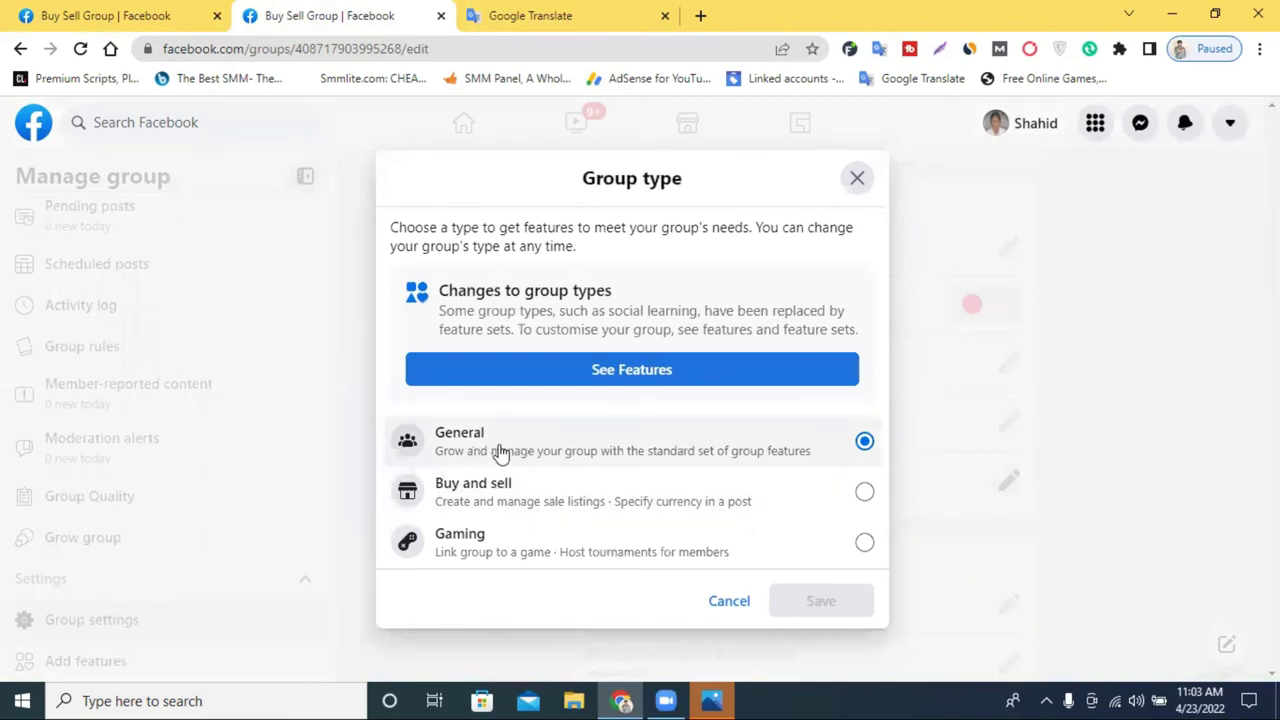
left_click(515, 500)
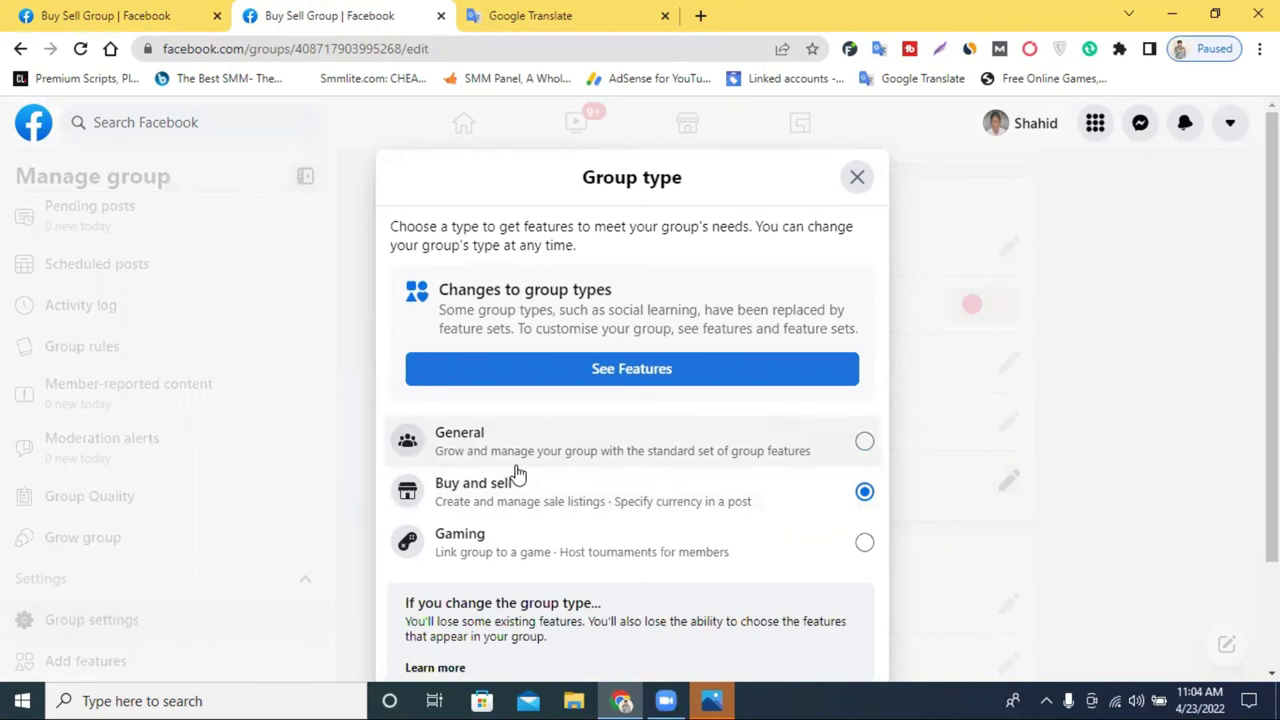
Step: Open Facebook Marketplace from the home feed in the other browser tab and browse the listings in Today's picks
left_click(157, 14)
left_click(268, 10)
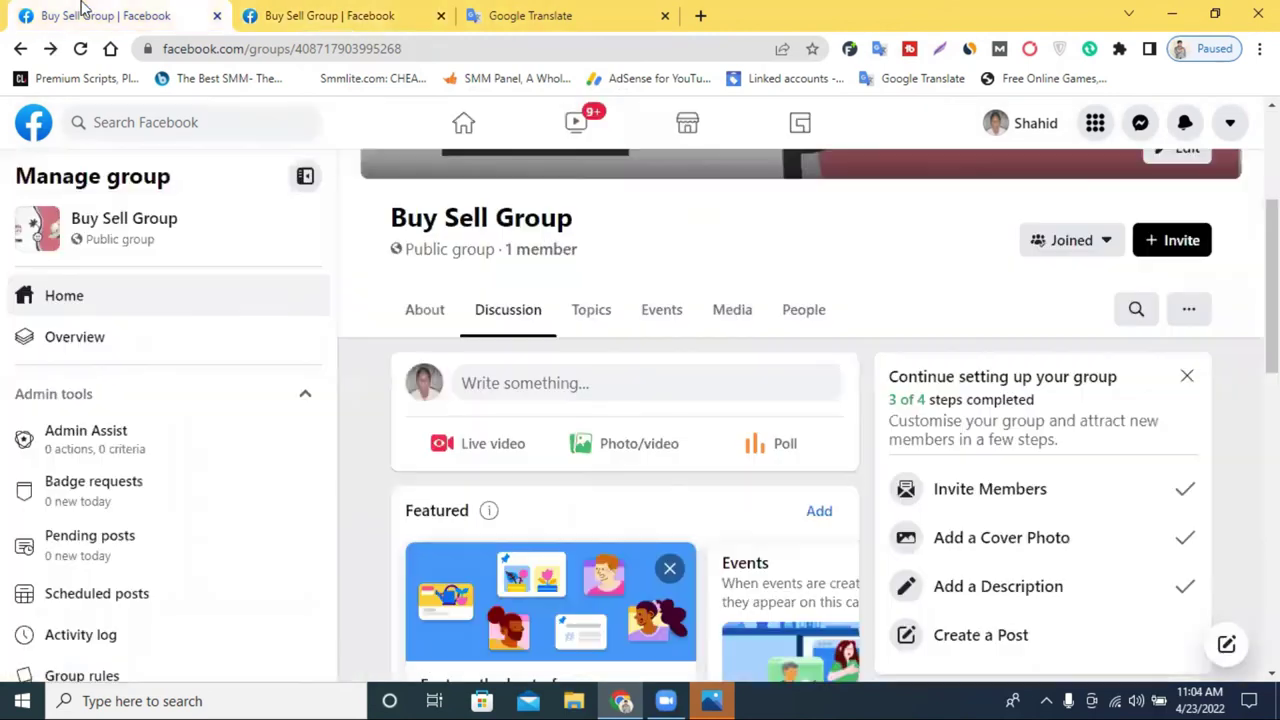
left_click(88, 10)
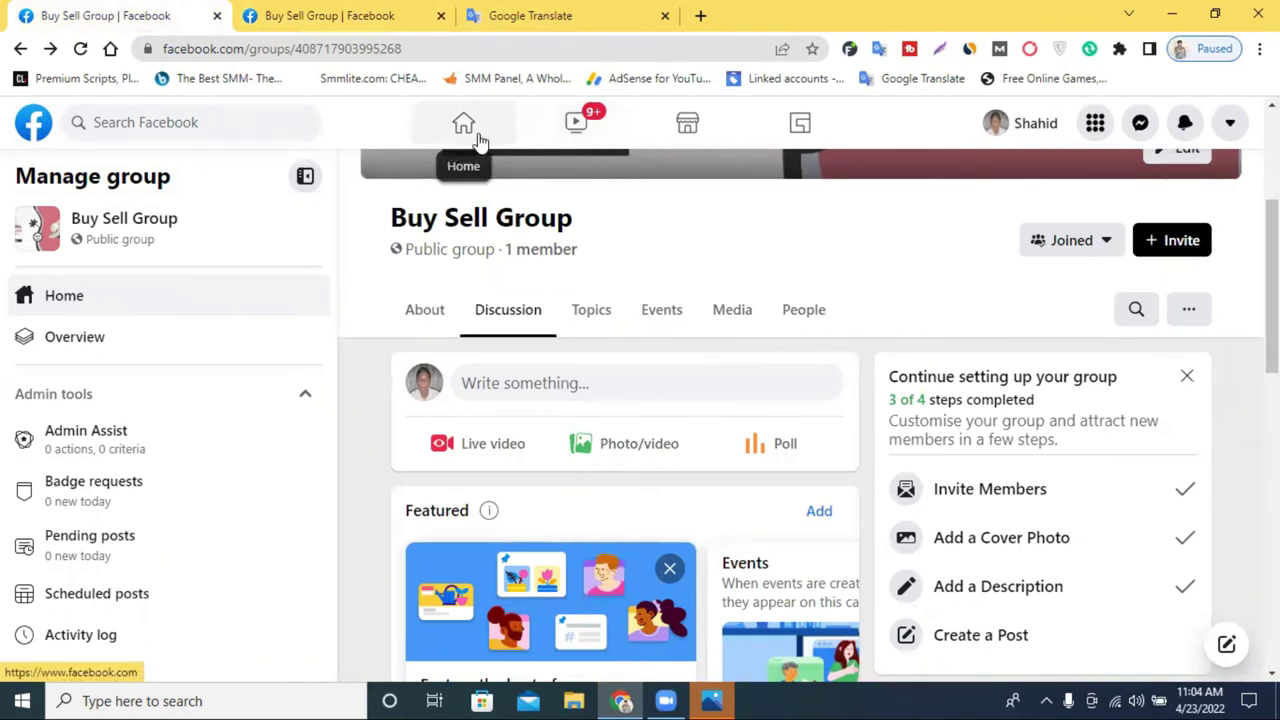
left_click(29, 136)
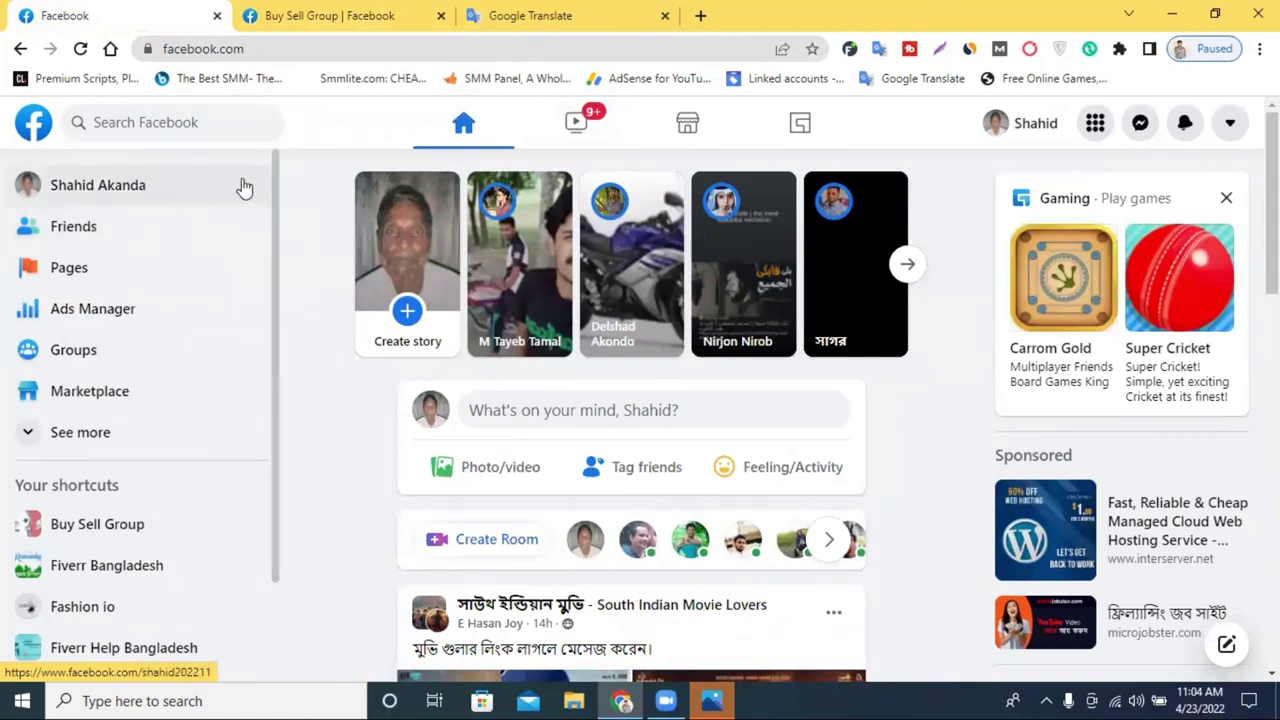
left_click(343, 8)
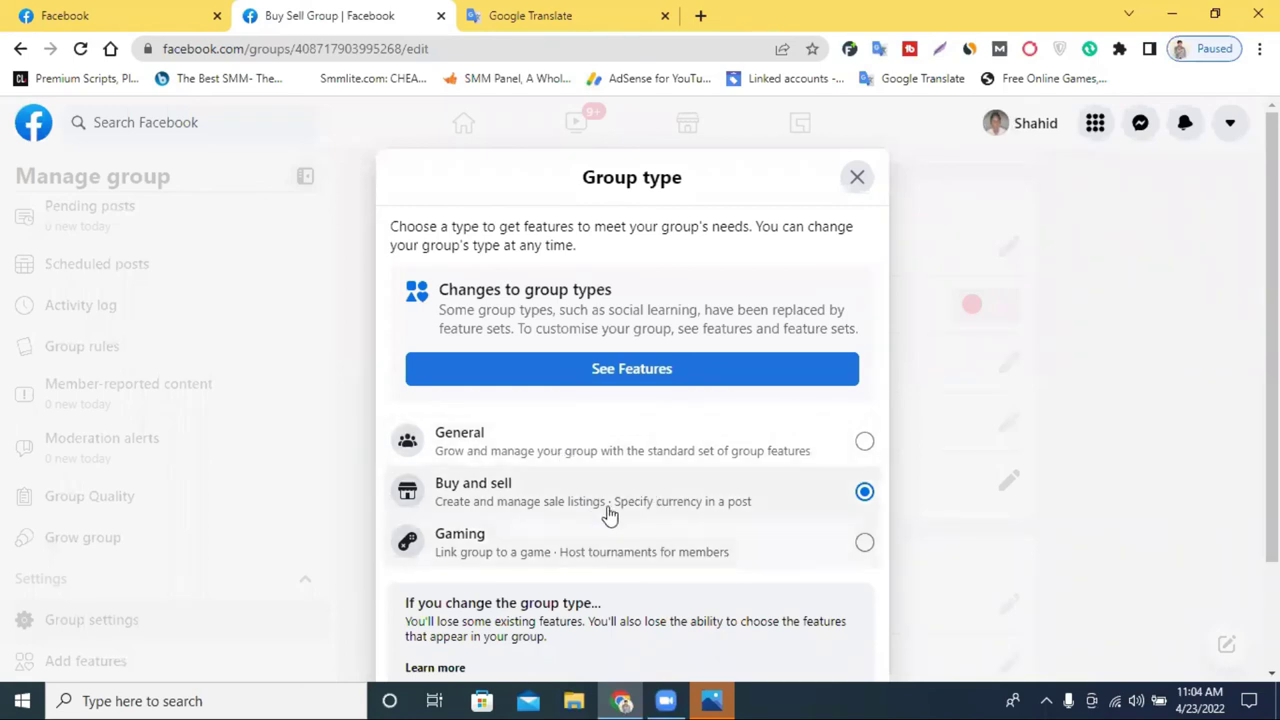
left_click(40, 16)
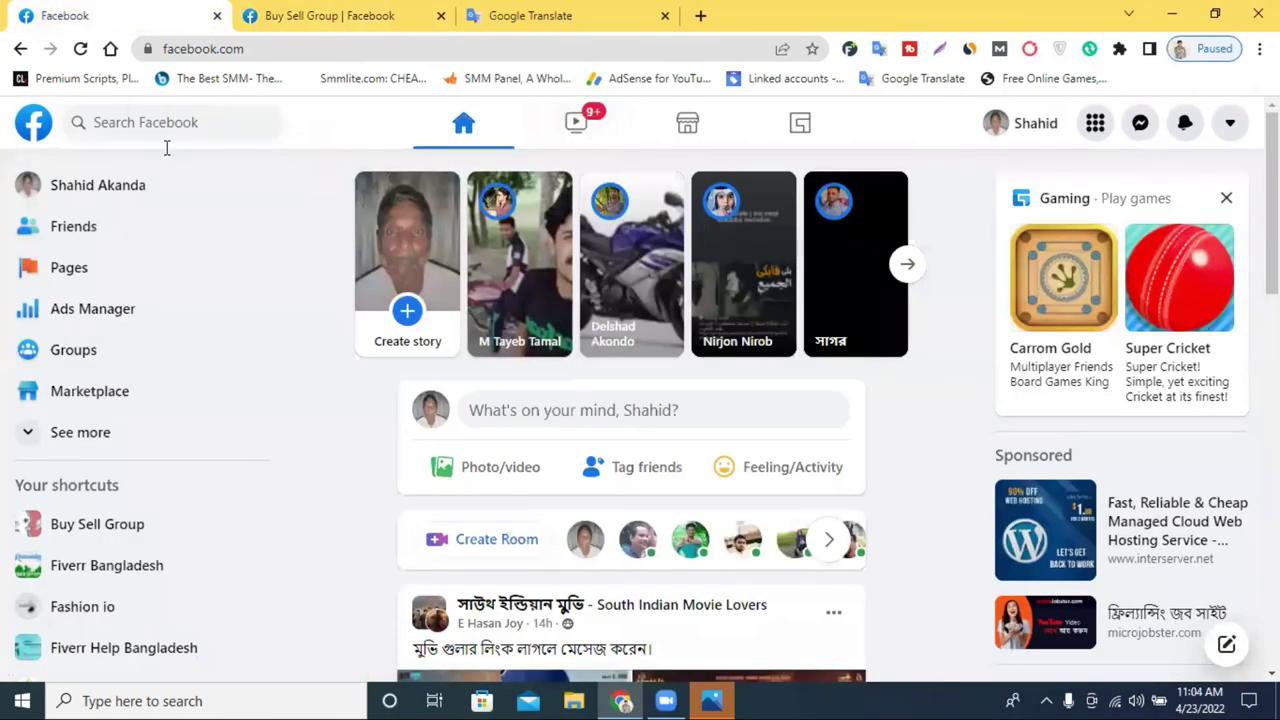
left_click(115, 403)
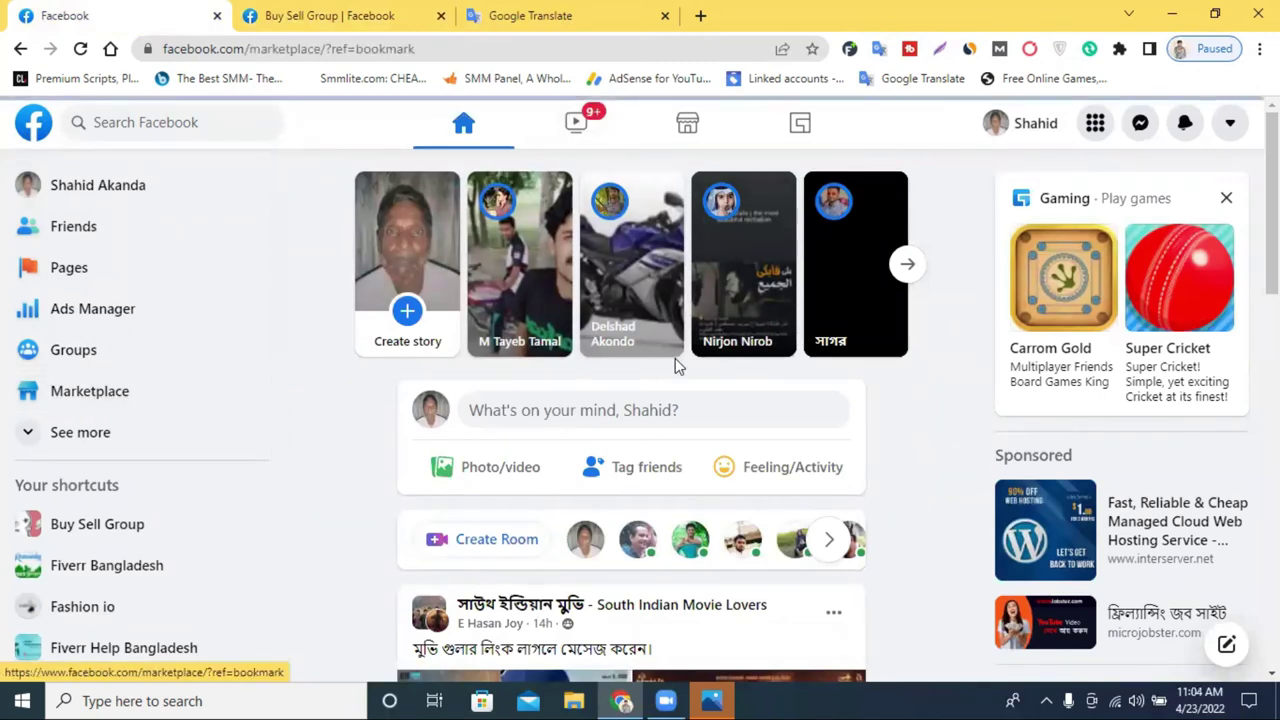
scroll(723, 380, "down", 6)
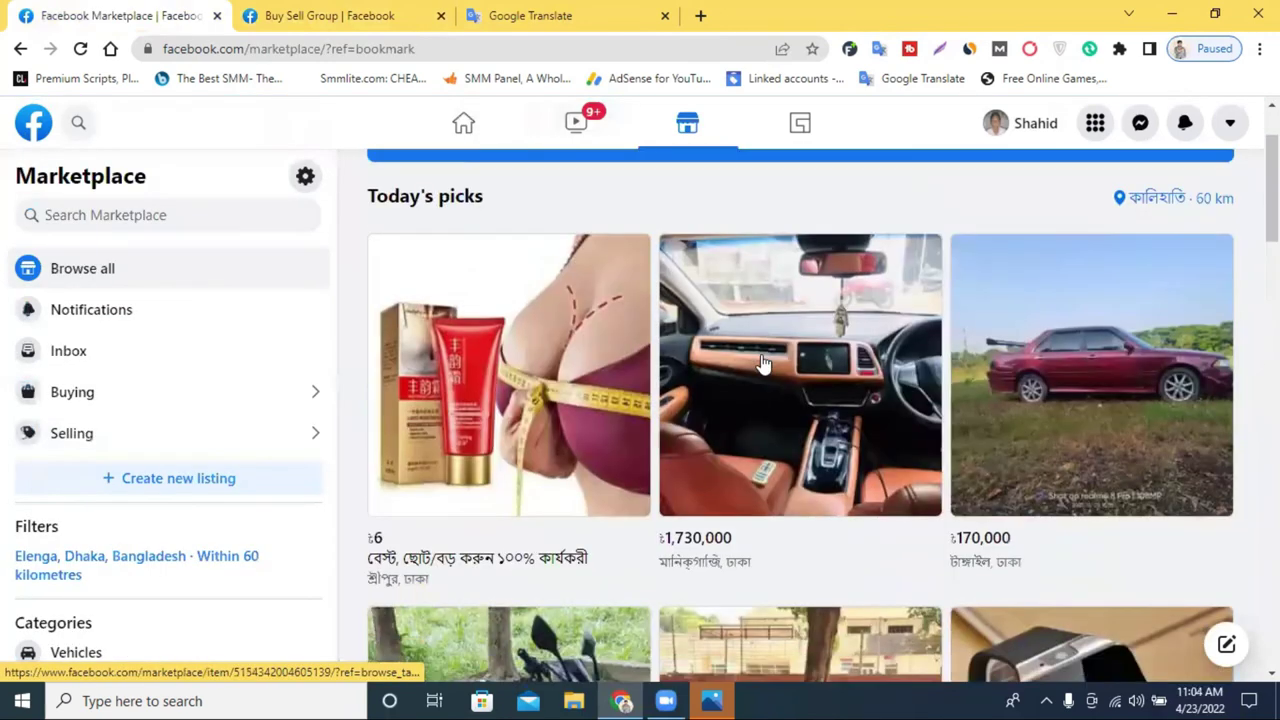
scroll(838, 470, "down", 10)
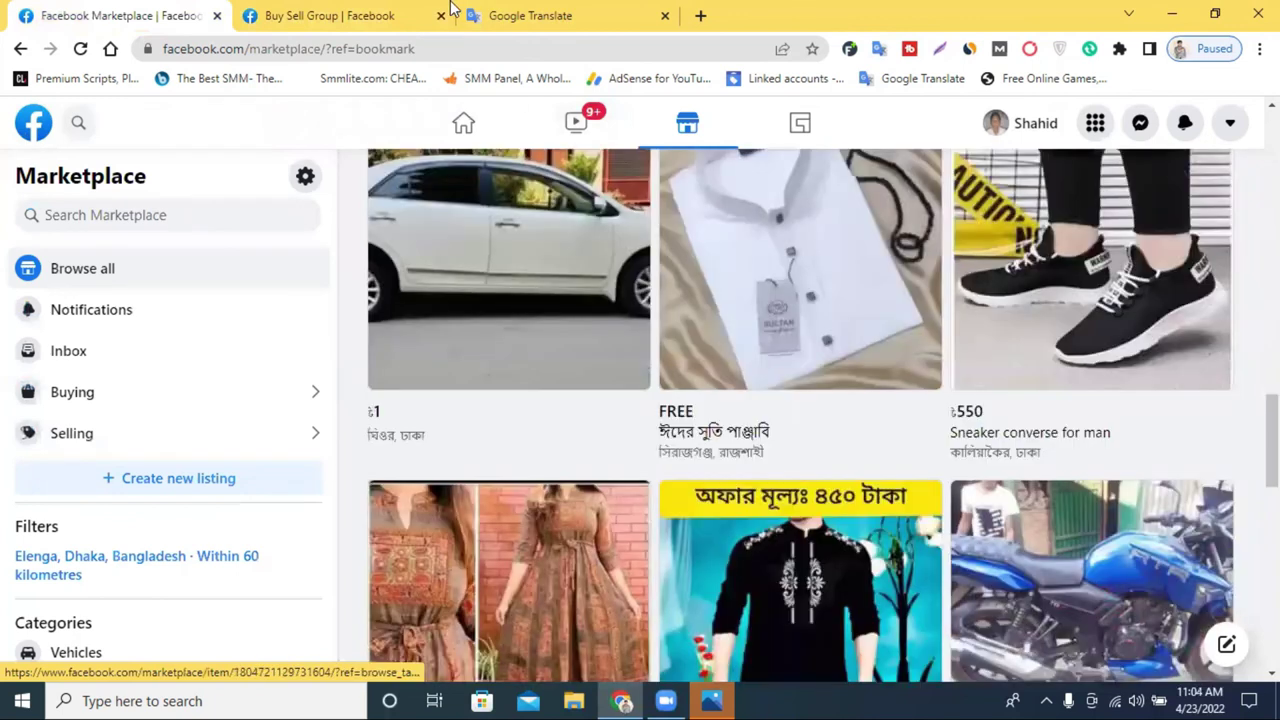
Step: Return to the Buy Sell Group settings, set the group type to Buy and sell, and save it
left_click(447, 10)
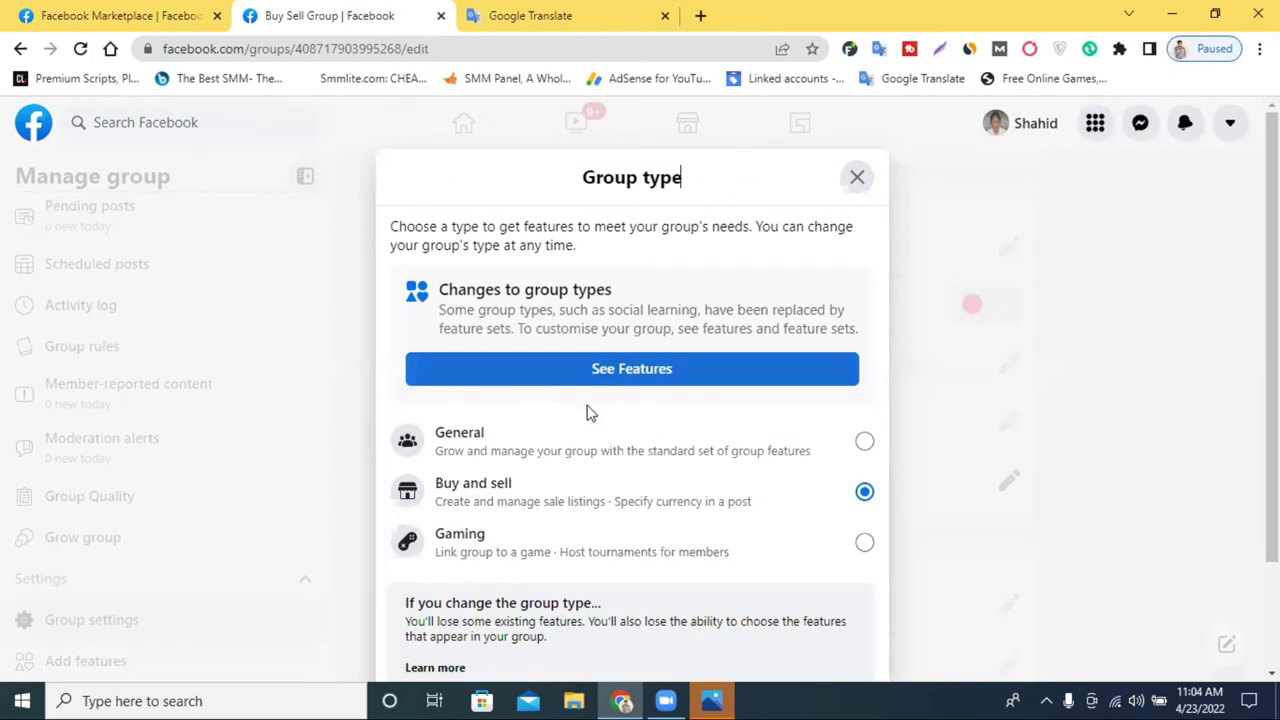
left_click(860, 178)
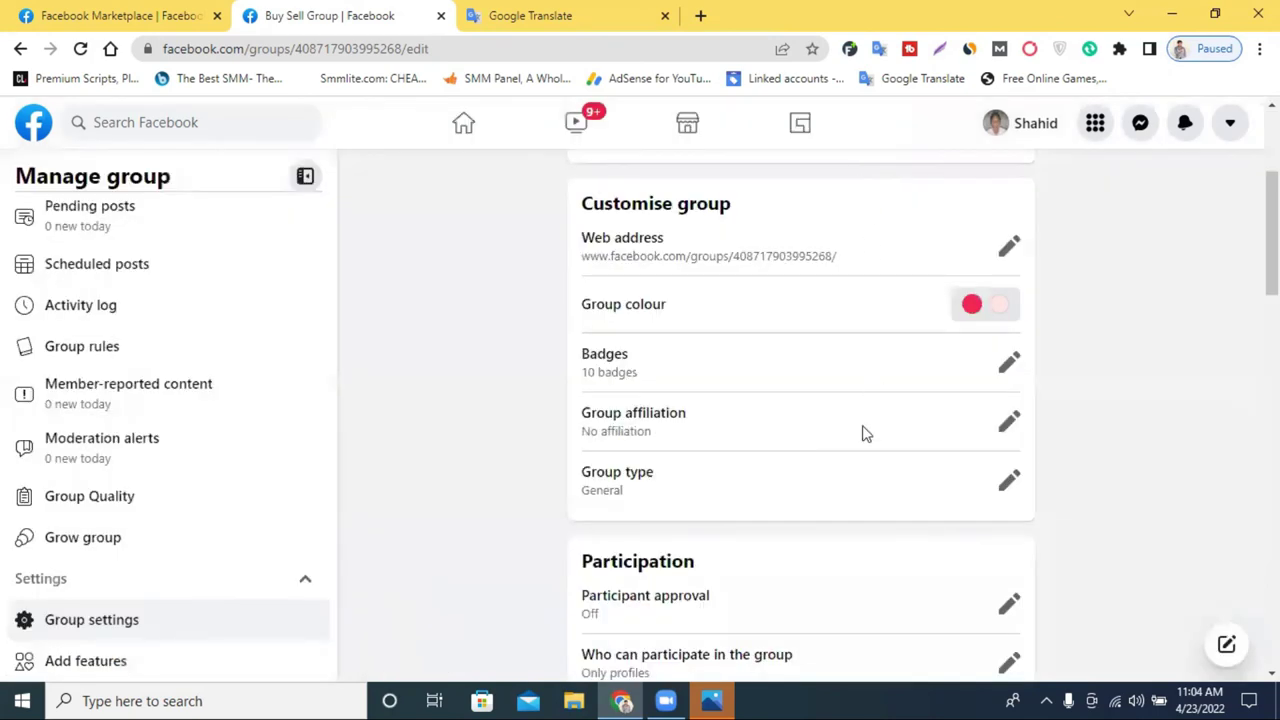
left_click(1008, 481)
left_click(575, 498)
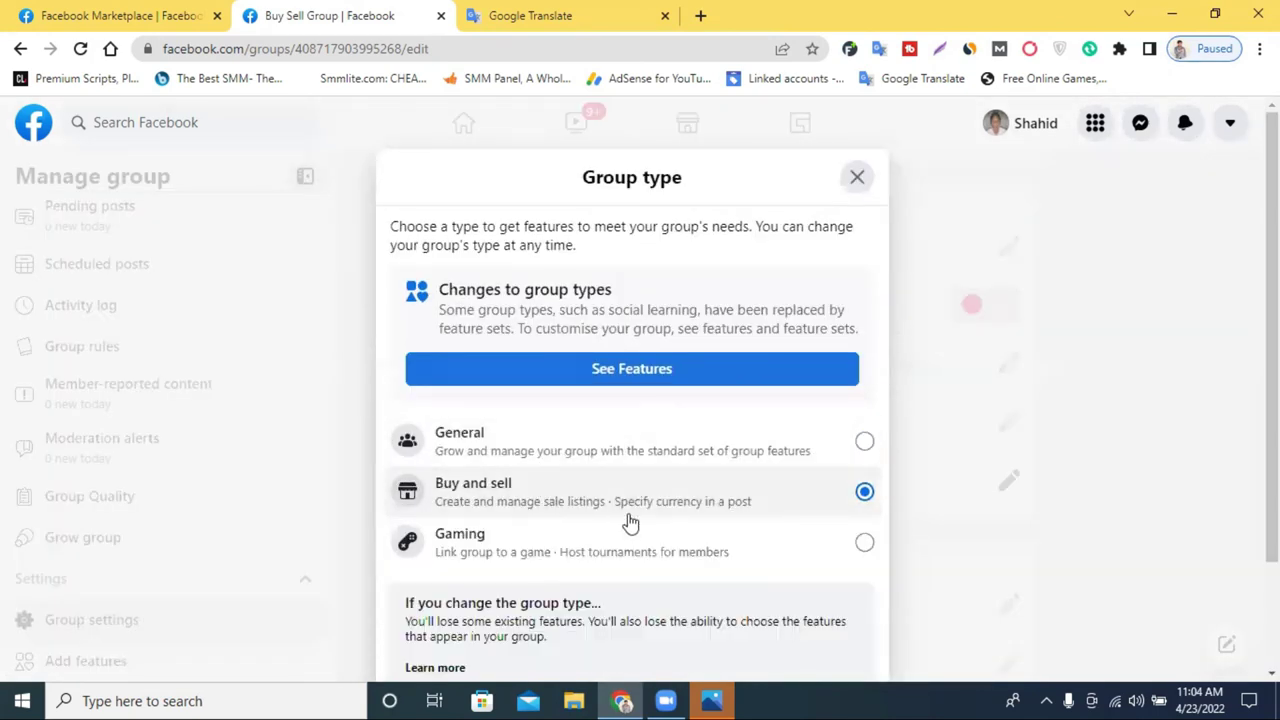
scroll(423, 614, "down", 2)
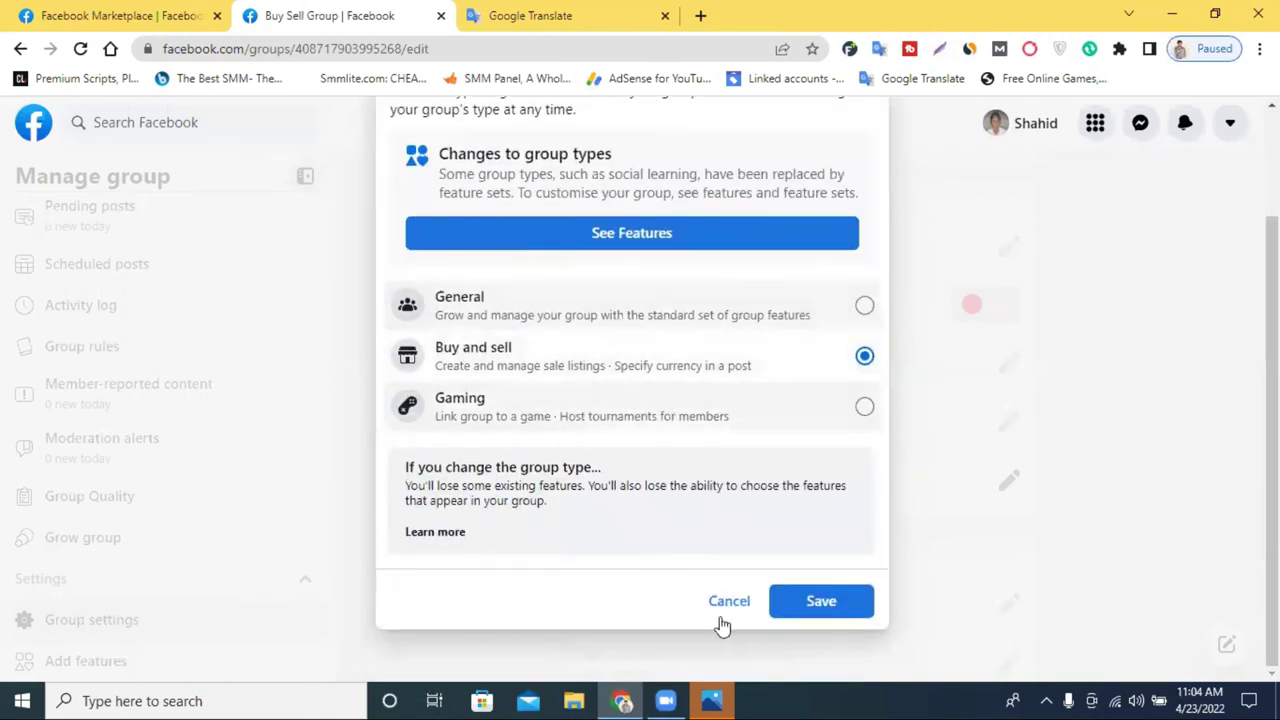
left_click(815, 600)
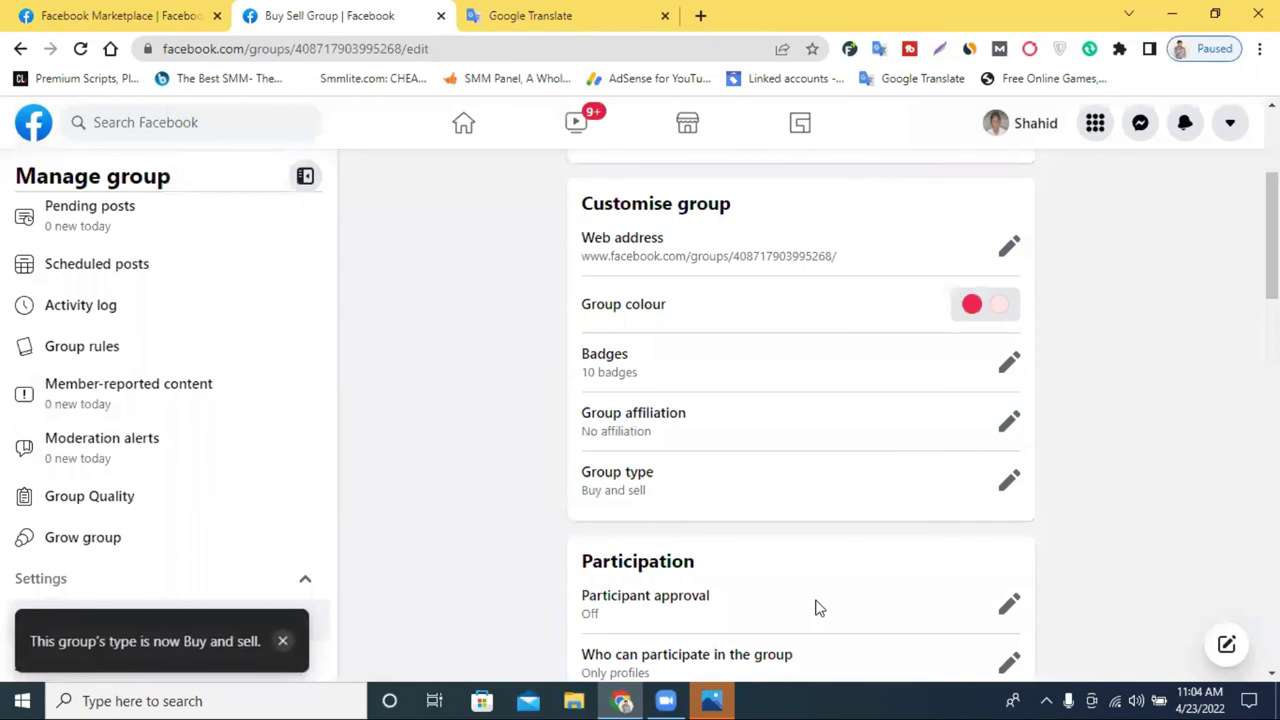
Step: Open the participant approval setting and translate its description from English to Bengali in Google Translate
scroll(700, 566, "down", 2)
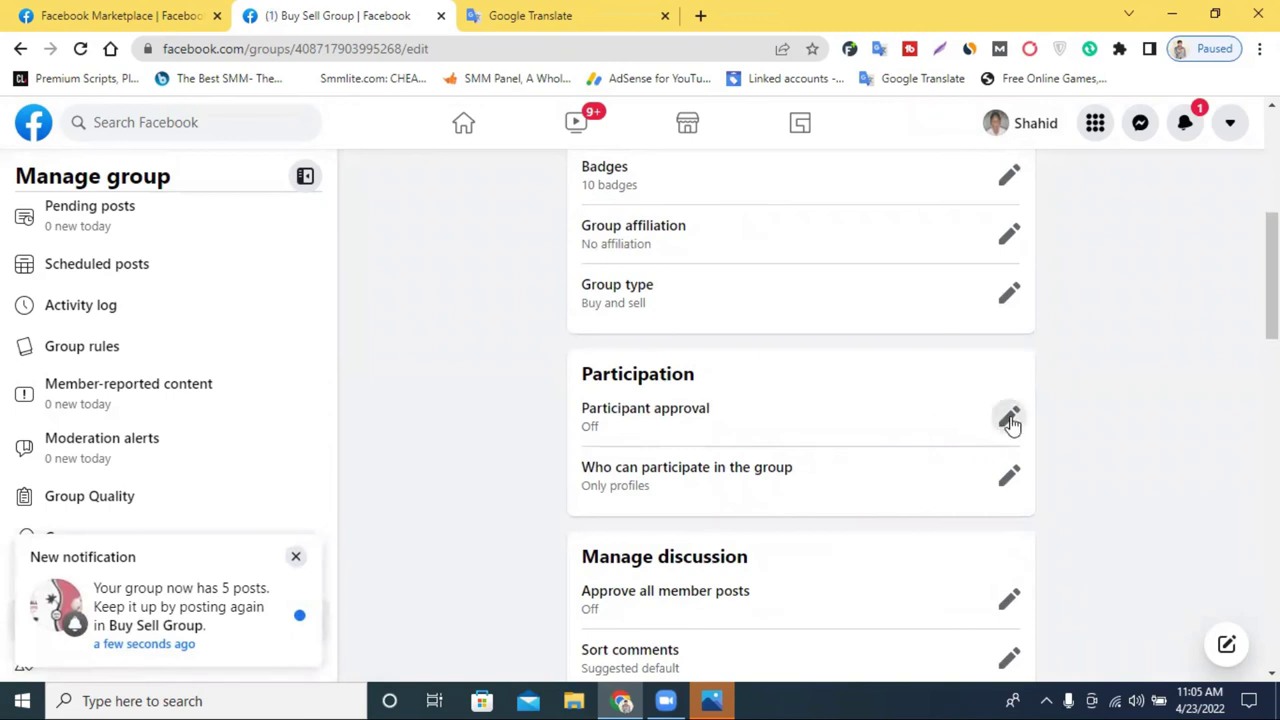
left_click(1010, 422)
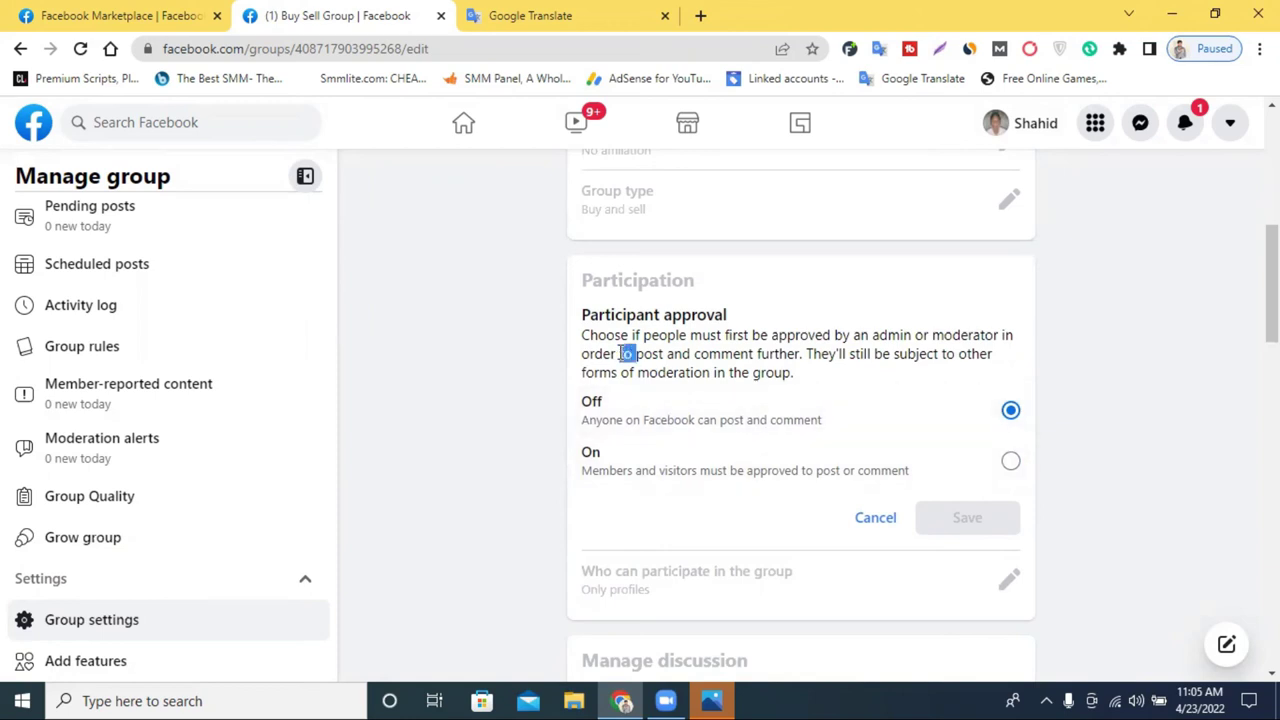
triple_click(625, 354)
right_click(621, 356)
left_click(678, 370)
left_click(530, 15)
right_click(472, 322)
left_click(518, 470)
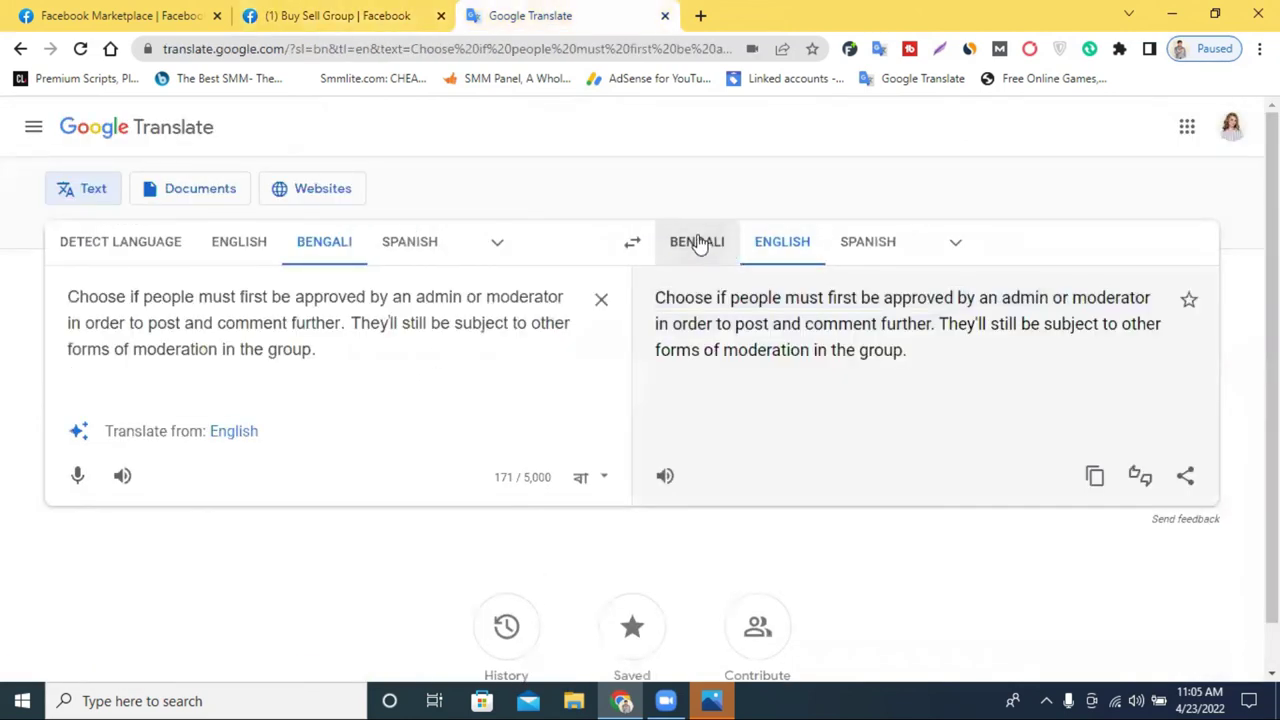
left_click(697, 242)
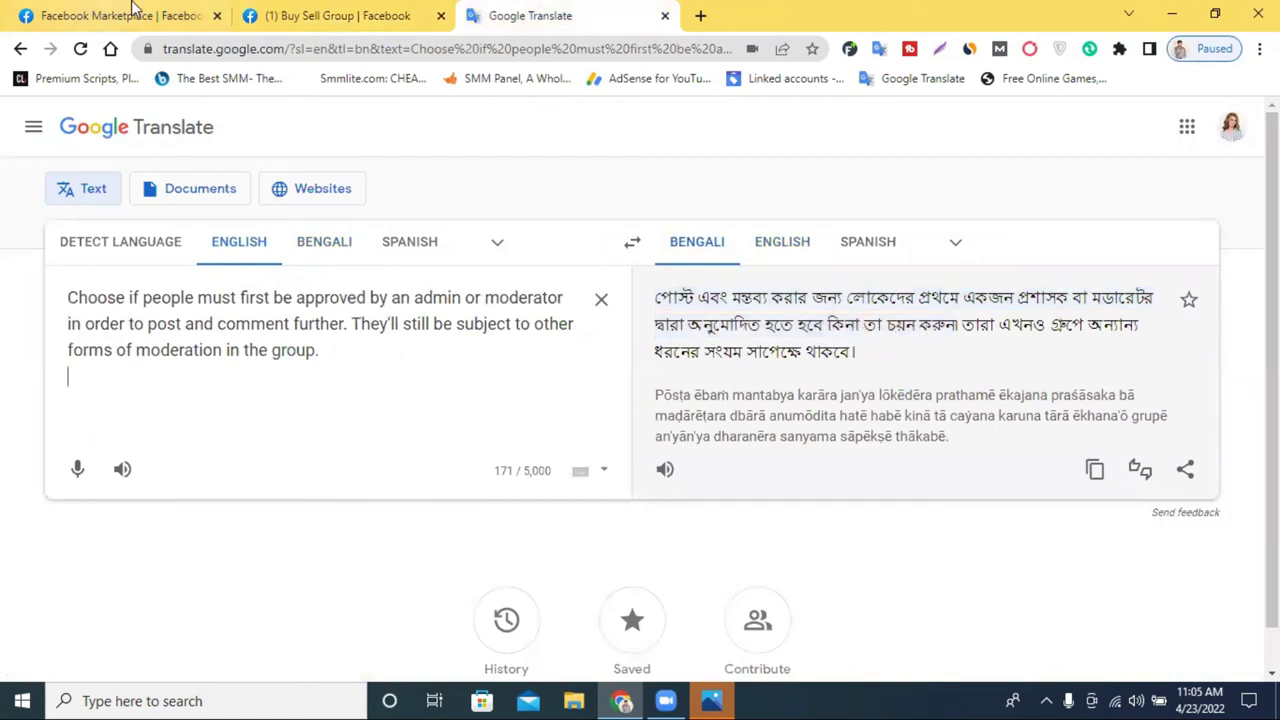
Step: Return to the group settings, review the participant approval options Off and On, and close the setting without a change
left_click(307, 10)
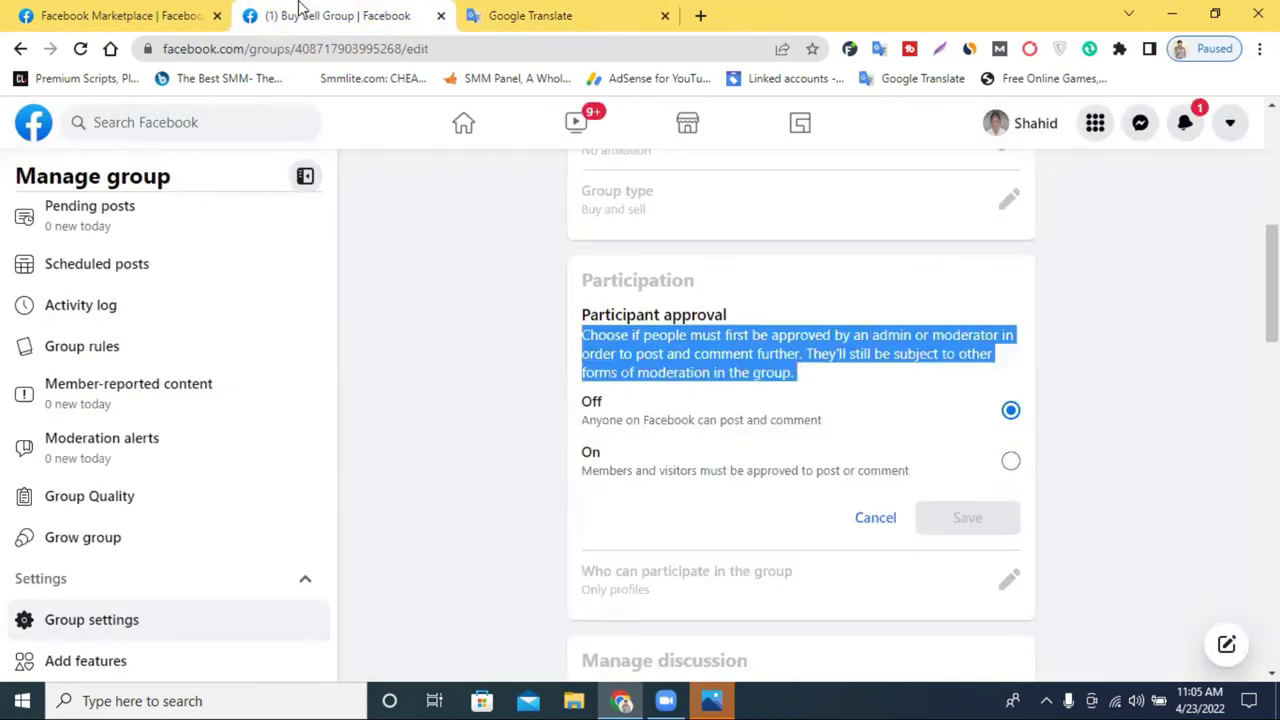
left_click(686, 384)
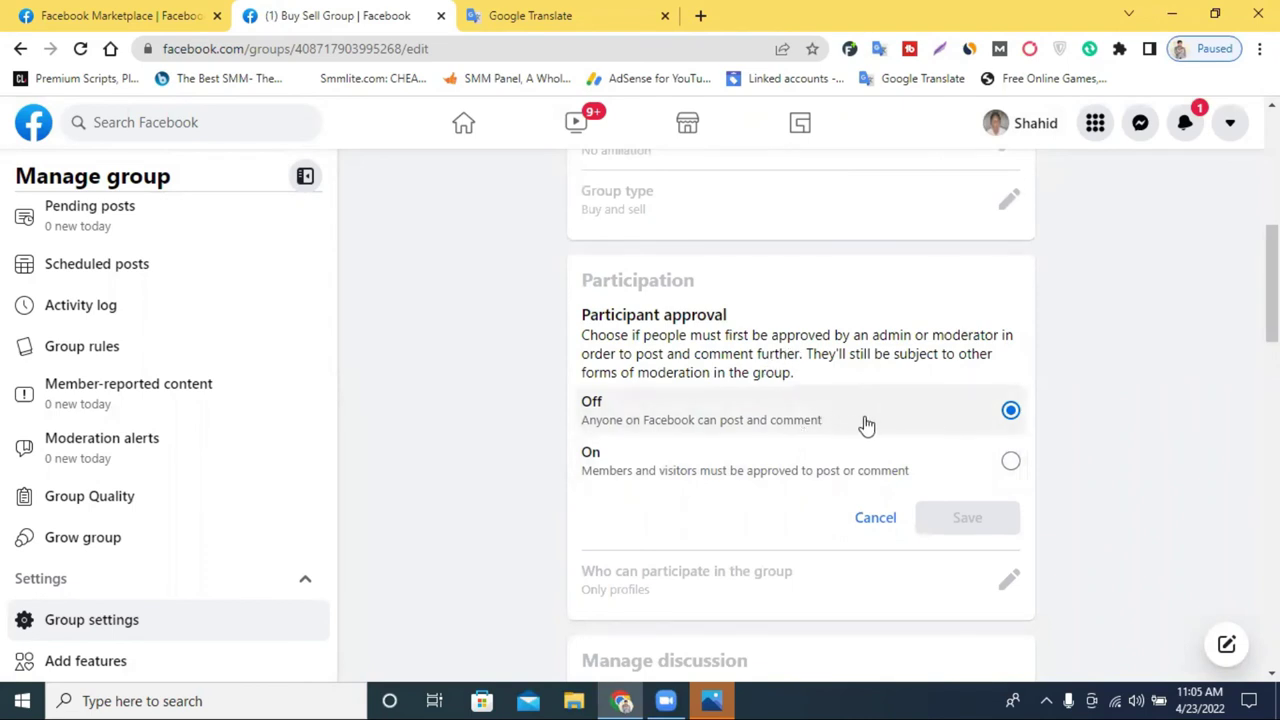
scroll(866, 424, "down", 4)
scroll(866, 423, "up", 2)
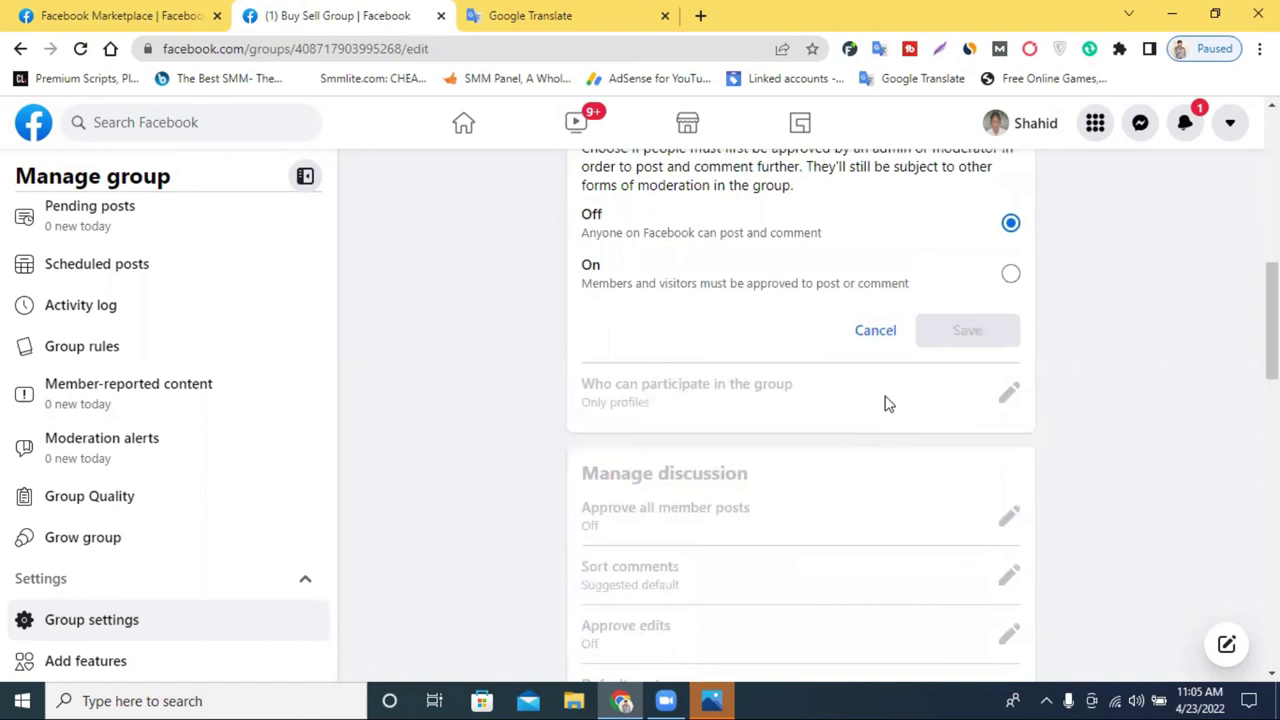
left_click(875, 333)
scroll(811, 394, "up", 3)
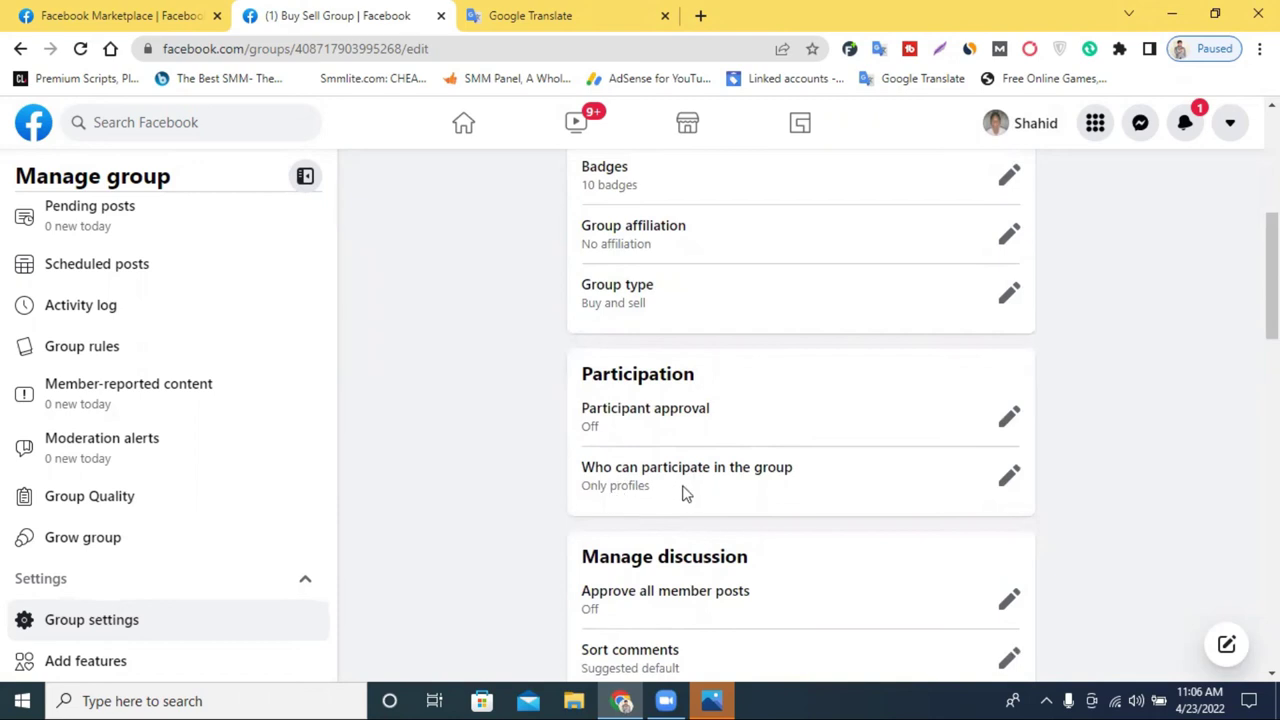
Step: Review the options for who can participate in the group and for approving all member posts, cancelling both without a change
left_click(1012, 484)
scroll(890, 485, "down", 1)
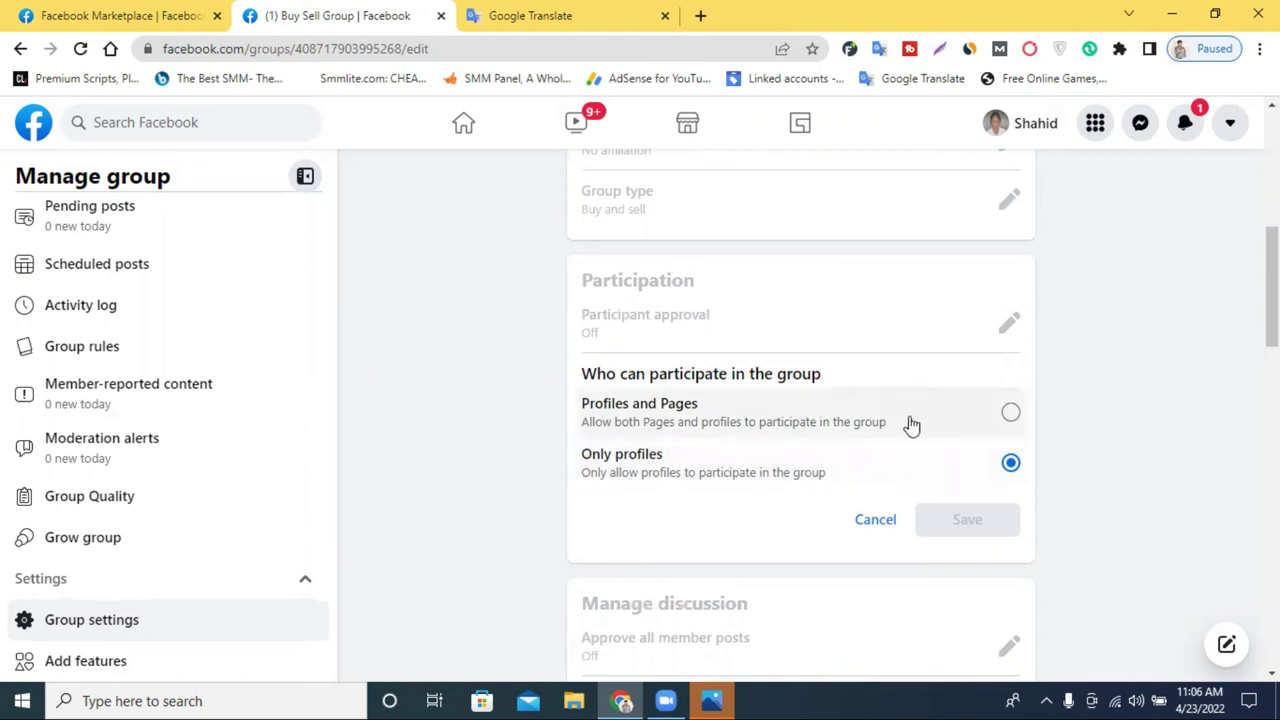
left_click(888, 524)
scroll(868, 509, "down", 1)
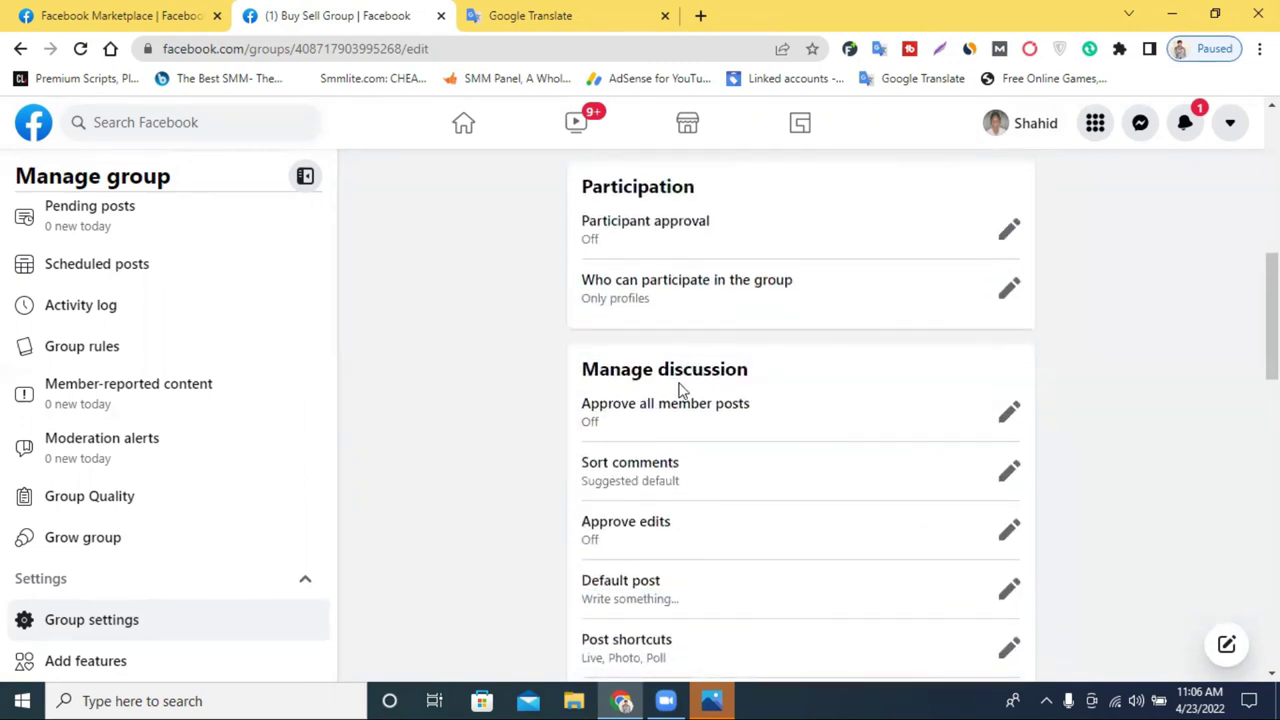
left_click(1007, 411)
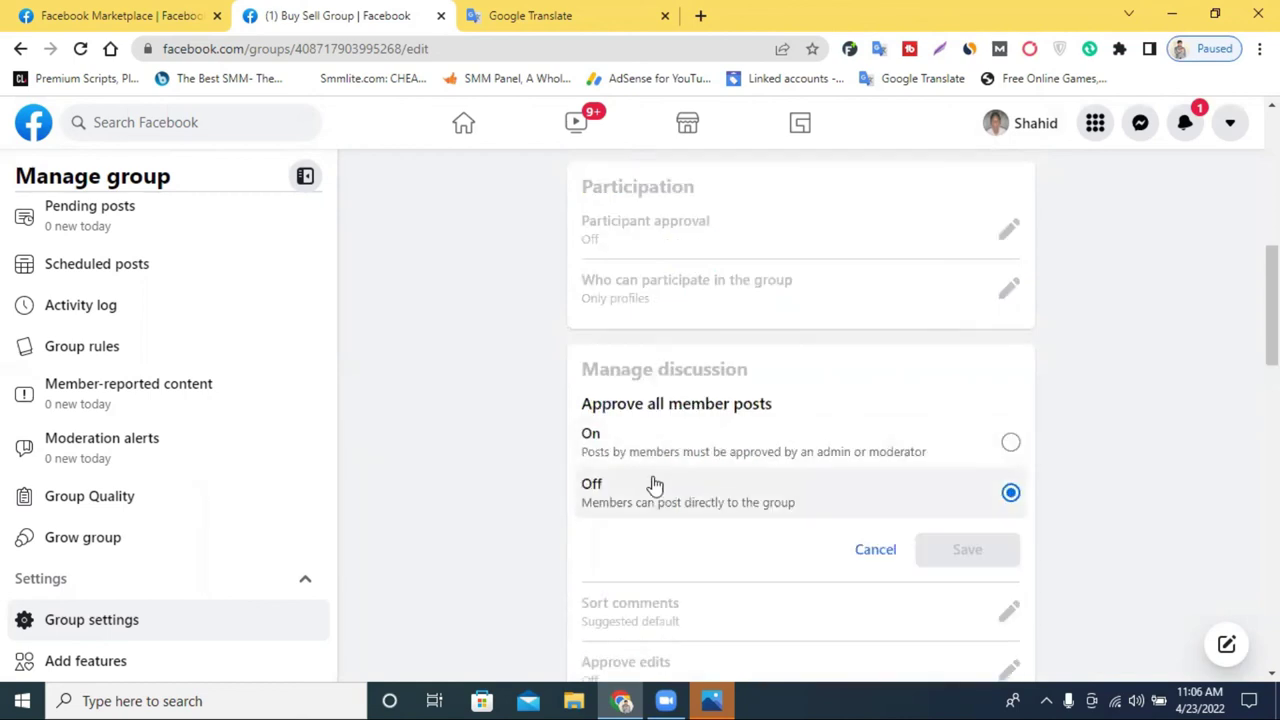
left_click(885, 552)
scroll(700, 440, "down", 1)
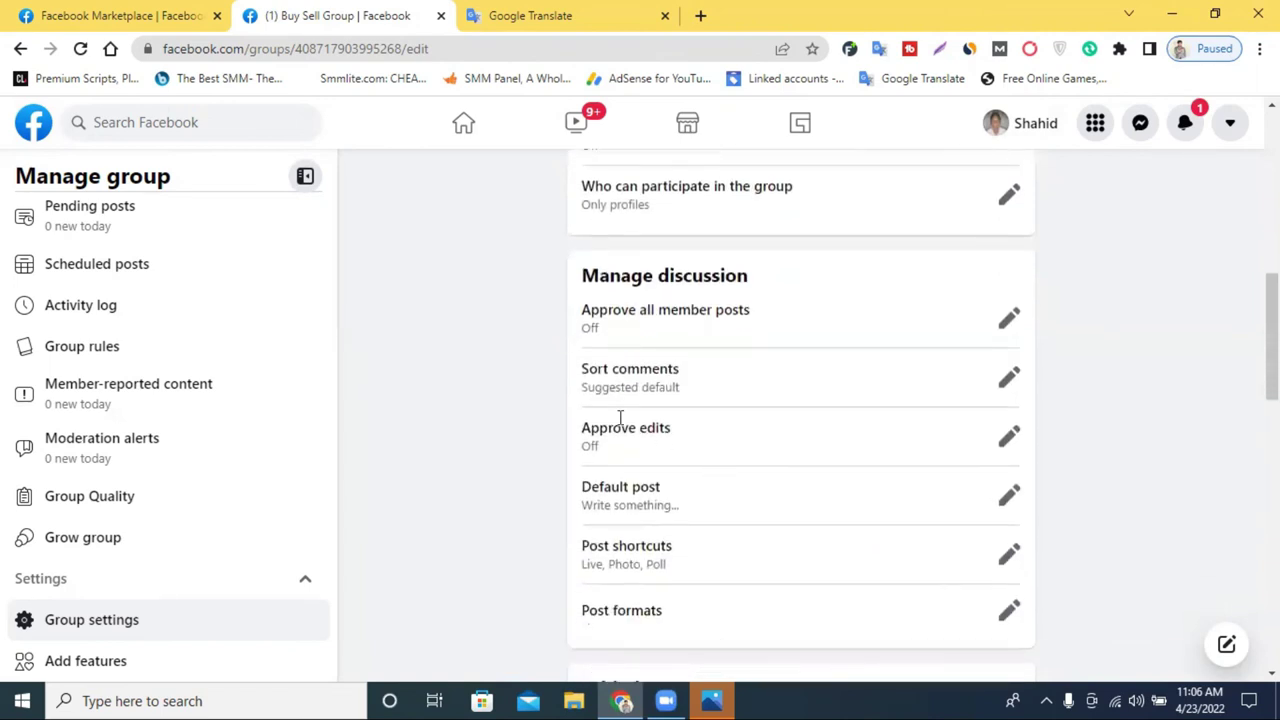
Step: Set the group's comment sorting to All comments and save it
left_click(1007, 378)
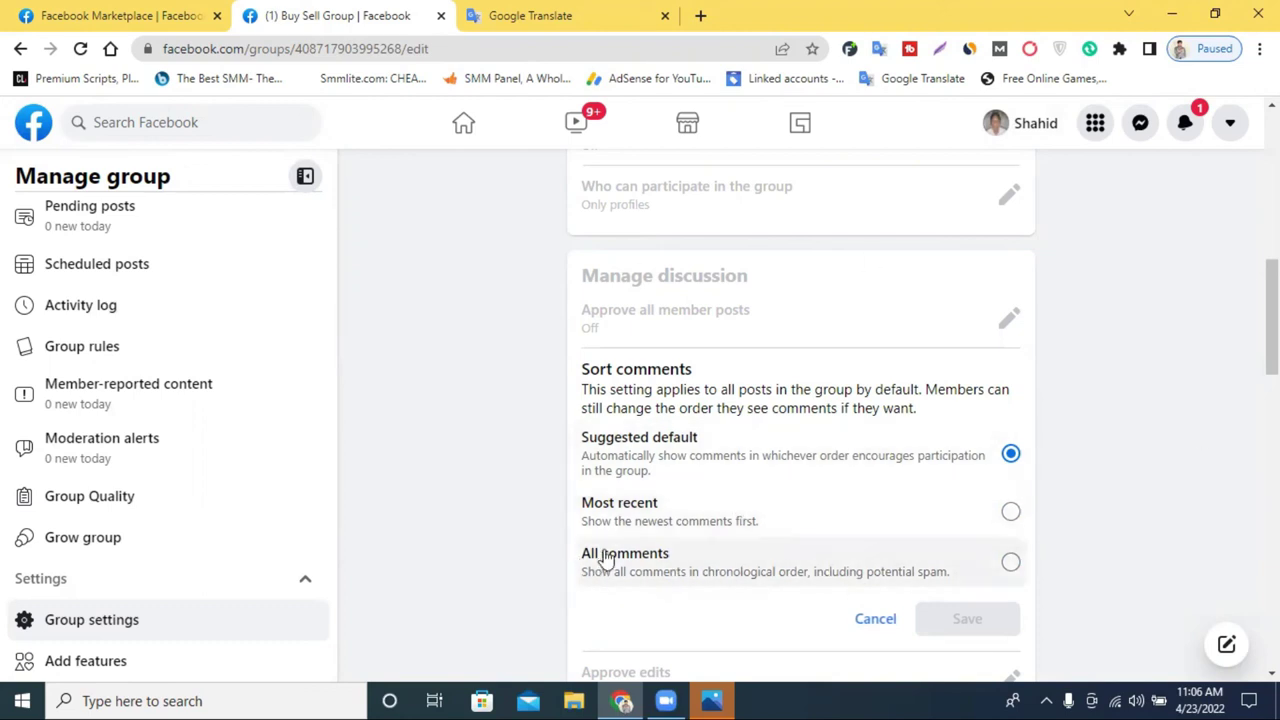
left_click(760, 562)
left_click(968, 619)
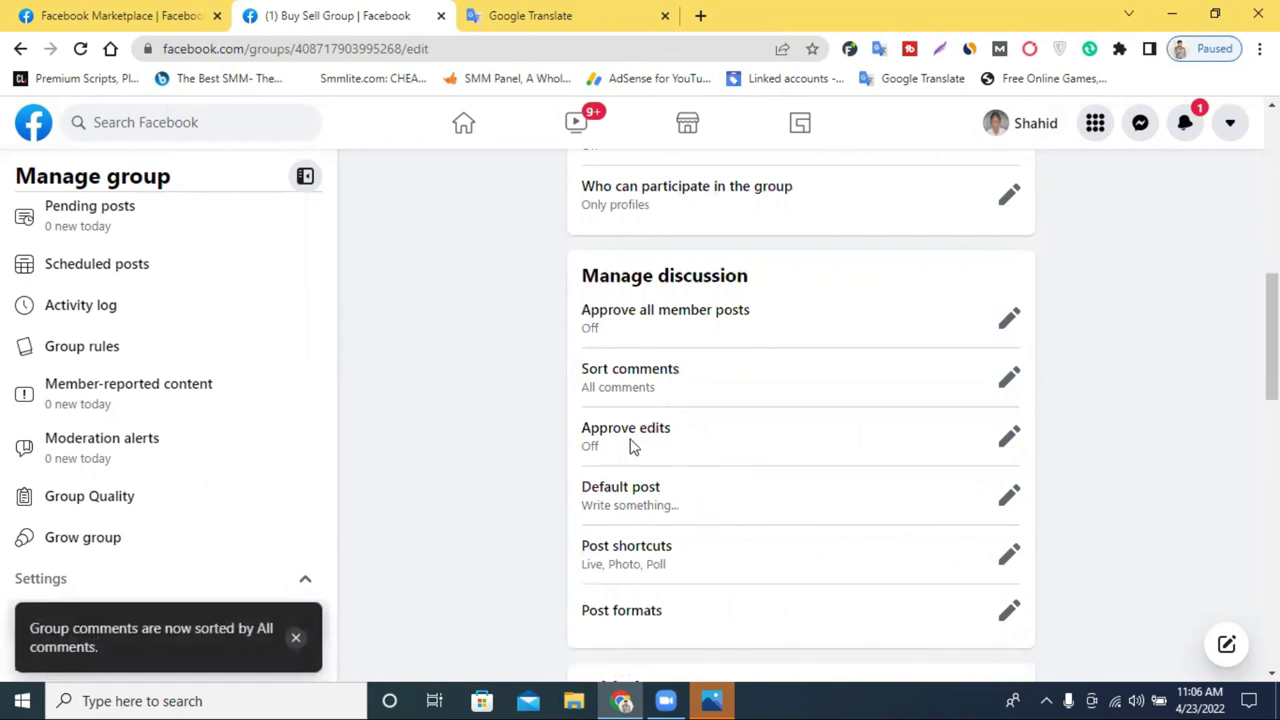
Step: Switch the approve edits option to On and back to Off, and close the setting without saving
left_click(1008, 436)
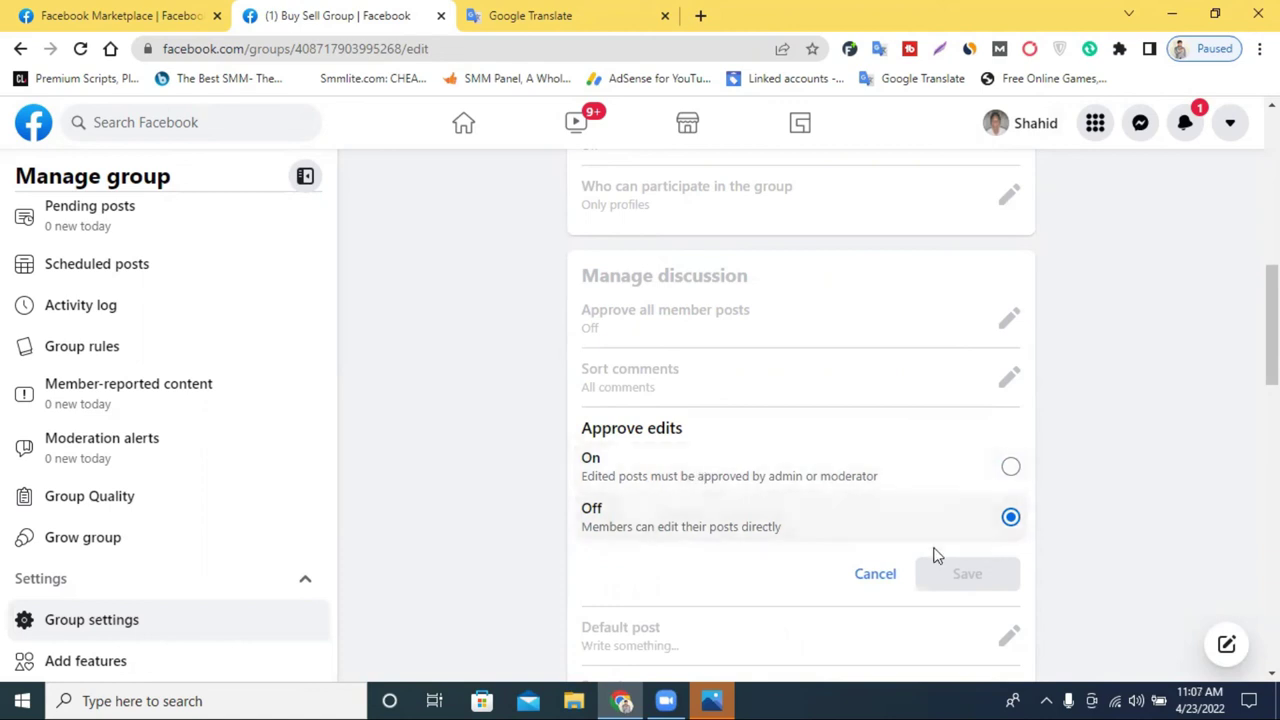
left_click(1008, 468)
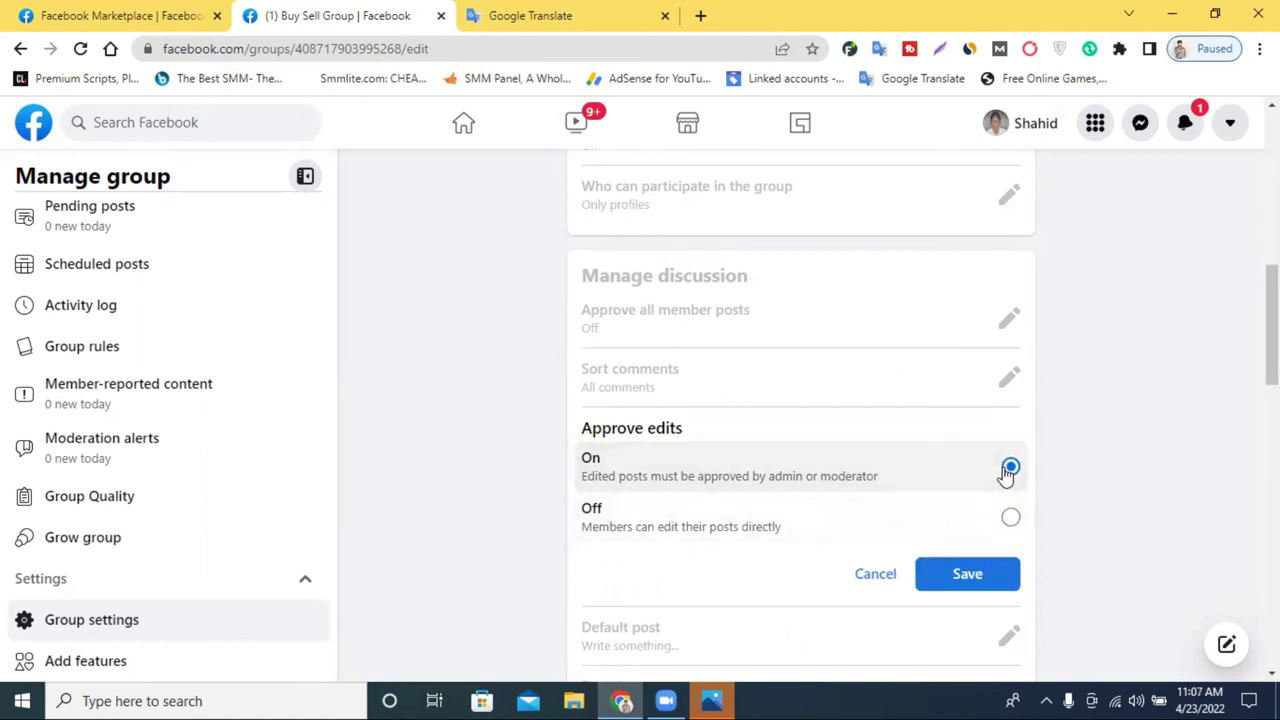
left_click(1008, 514)
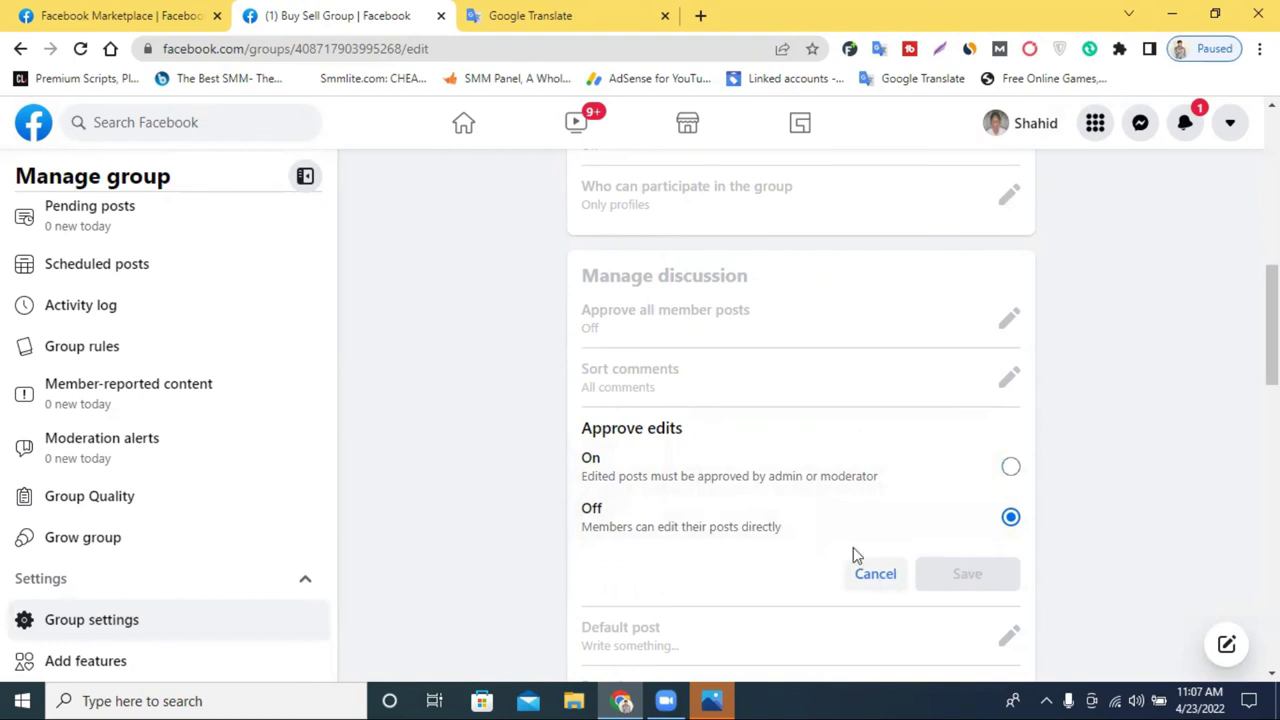
left_click(868, 574)
scroll(836, 525, "down", 1)
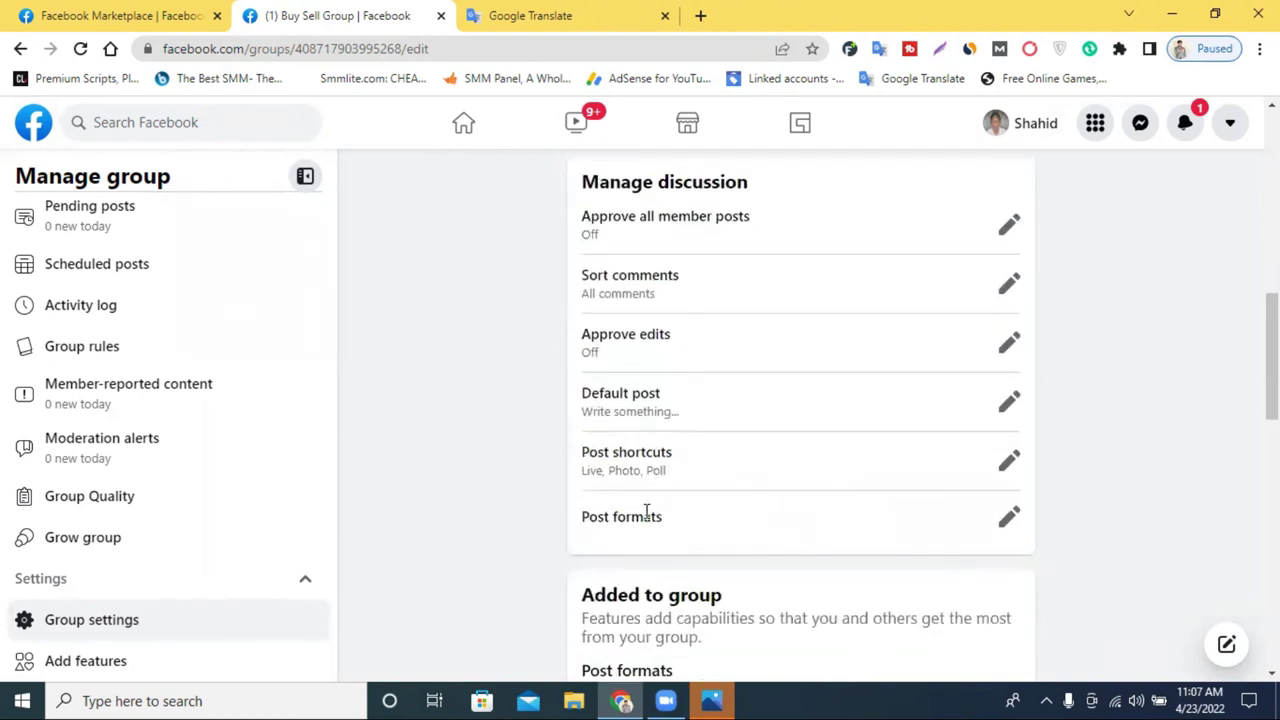
Step: Try to edit the post shortcuts, and review the group's post formats and other added features
left_click(1008, 470)
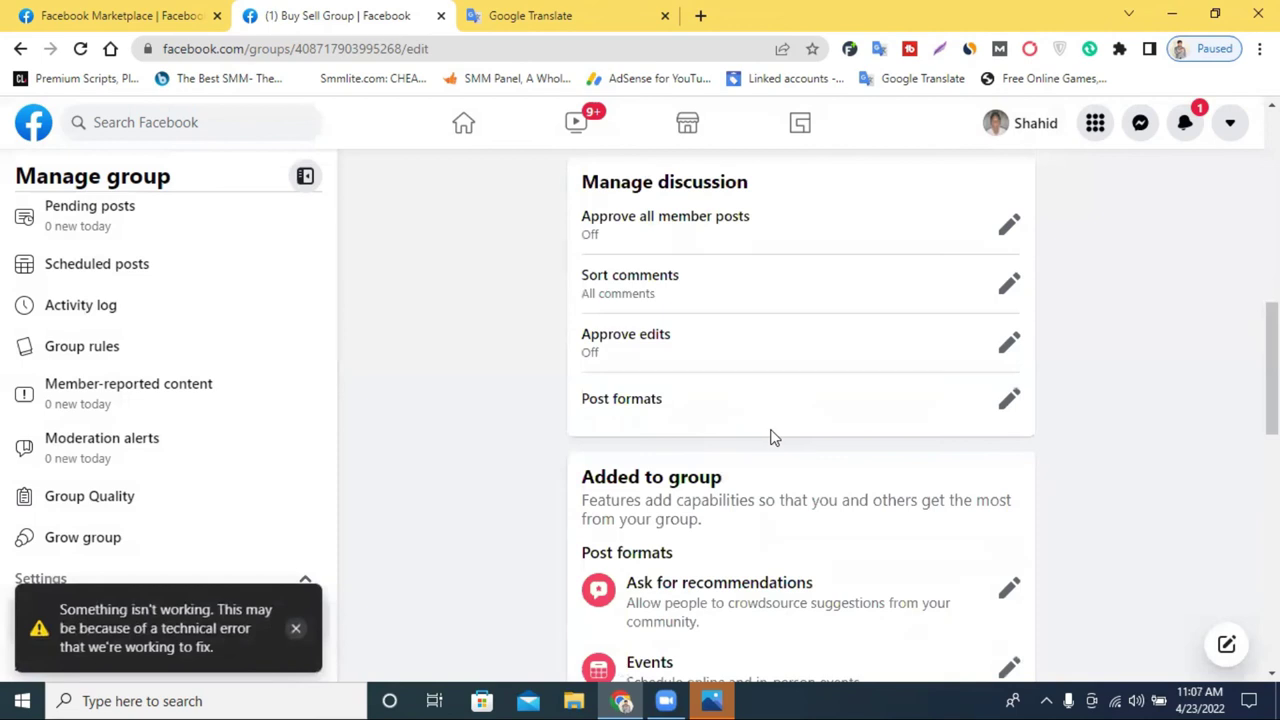
scroll(773, 437, "up", 1)
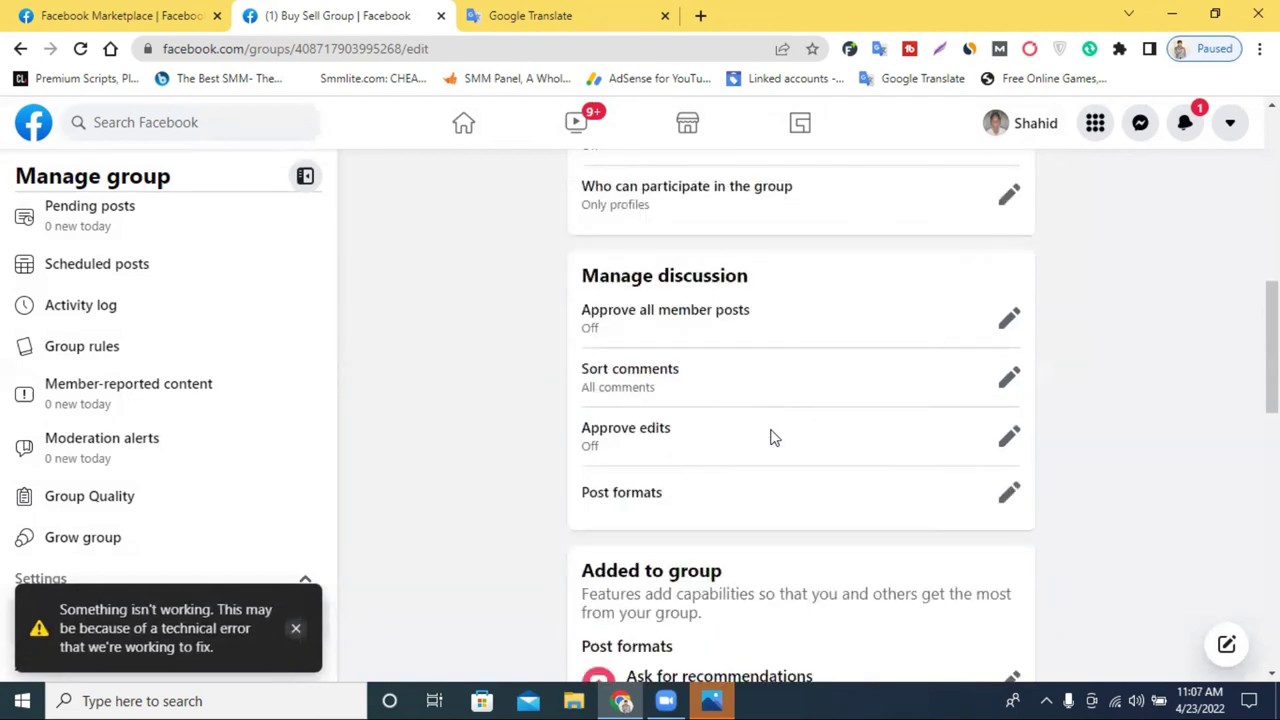
left_click(1010, 494)
scroll(1010, 498, "down", 1)
scroll(1012, 492, "down", 3)
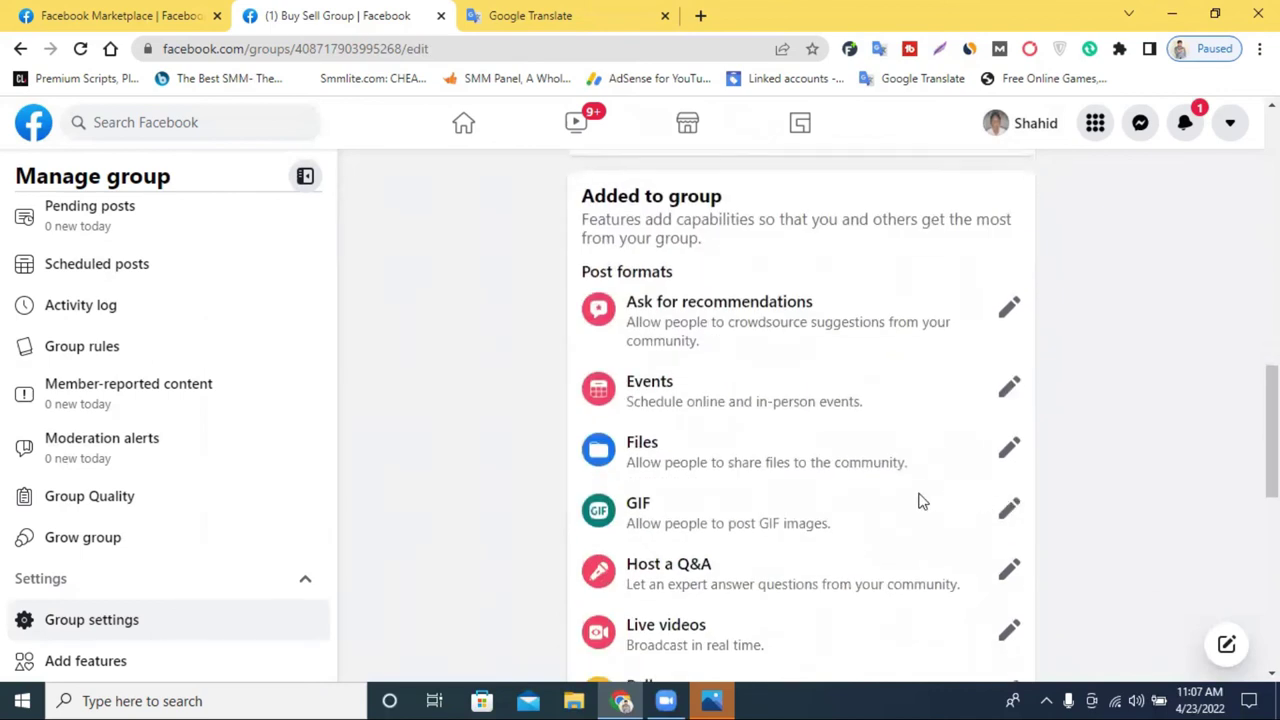
scroll(704, 461, "down", 8)
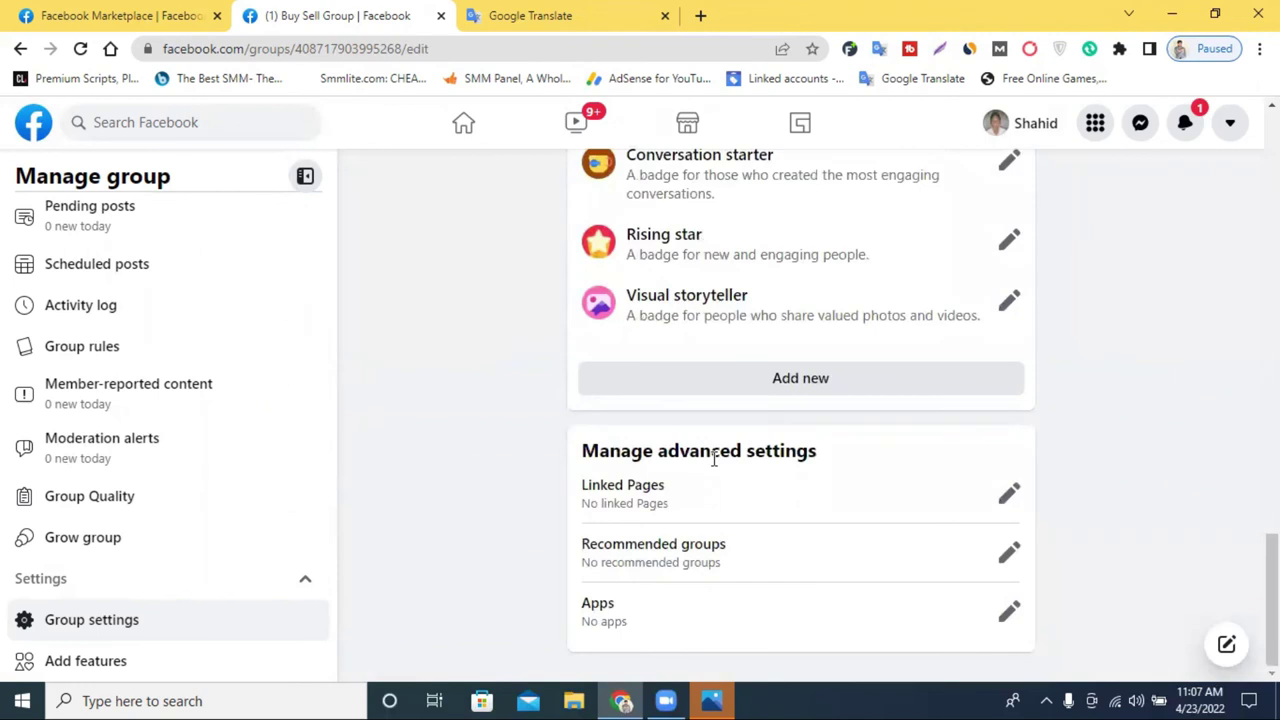
Step: Open the settings of the Rising star badge and close them without a change
scroll(716, 460, "up", 2)
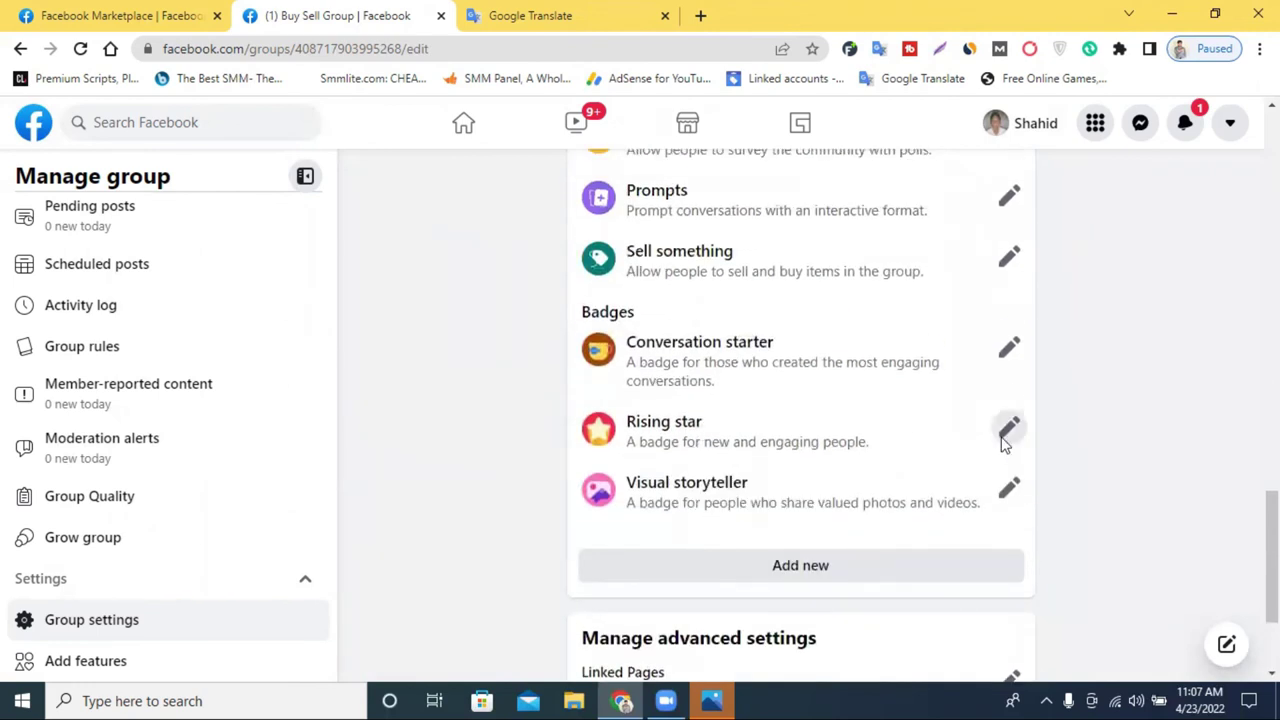
left_click(1003, 440)
left_click(860, 298)
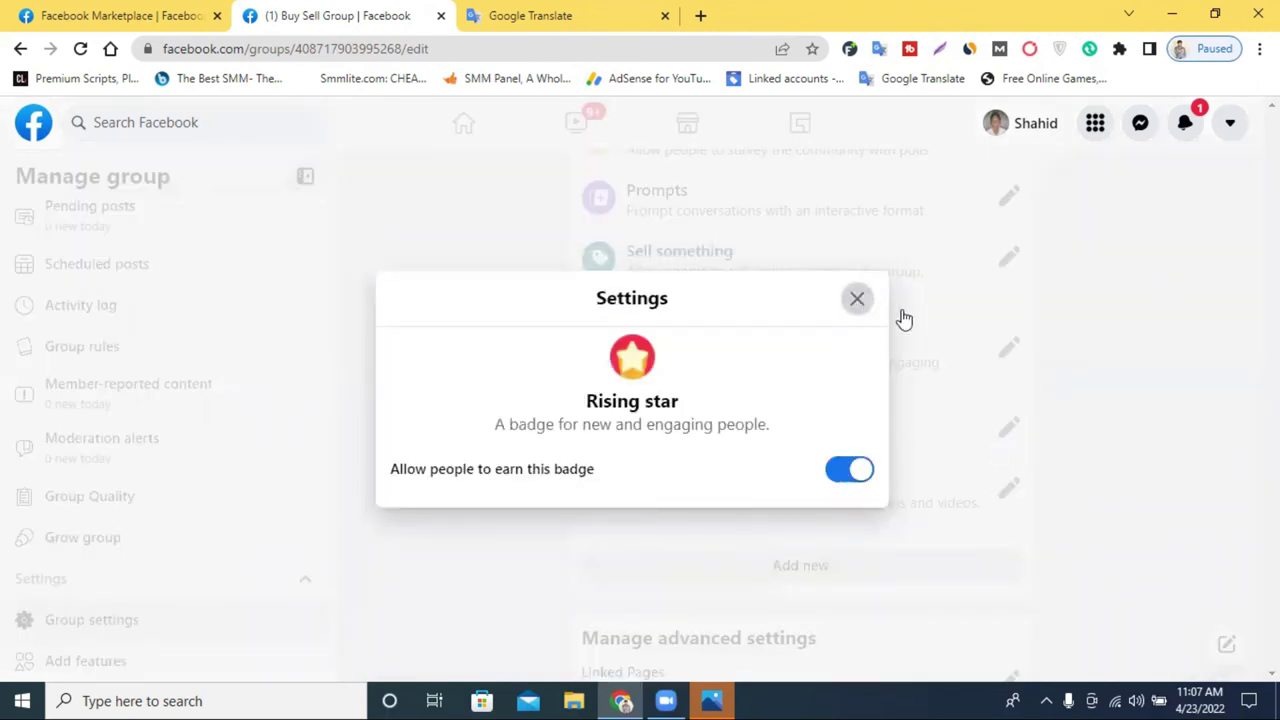
Step: Review the managed Pages that can be linked to the group and close the list without linking any
scroll(908, 471, "down", 2)
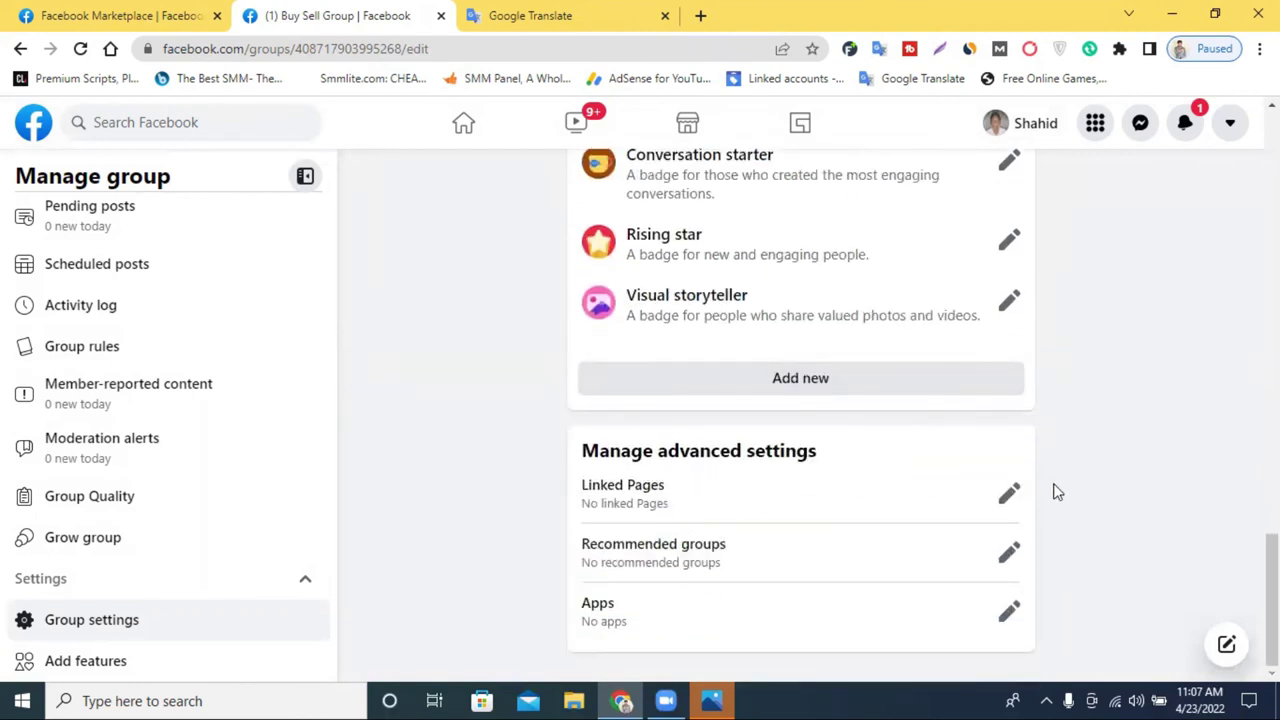
left_click(1007, 495)
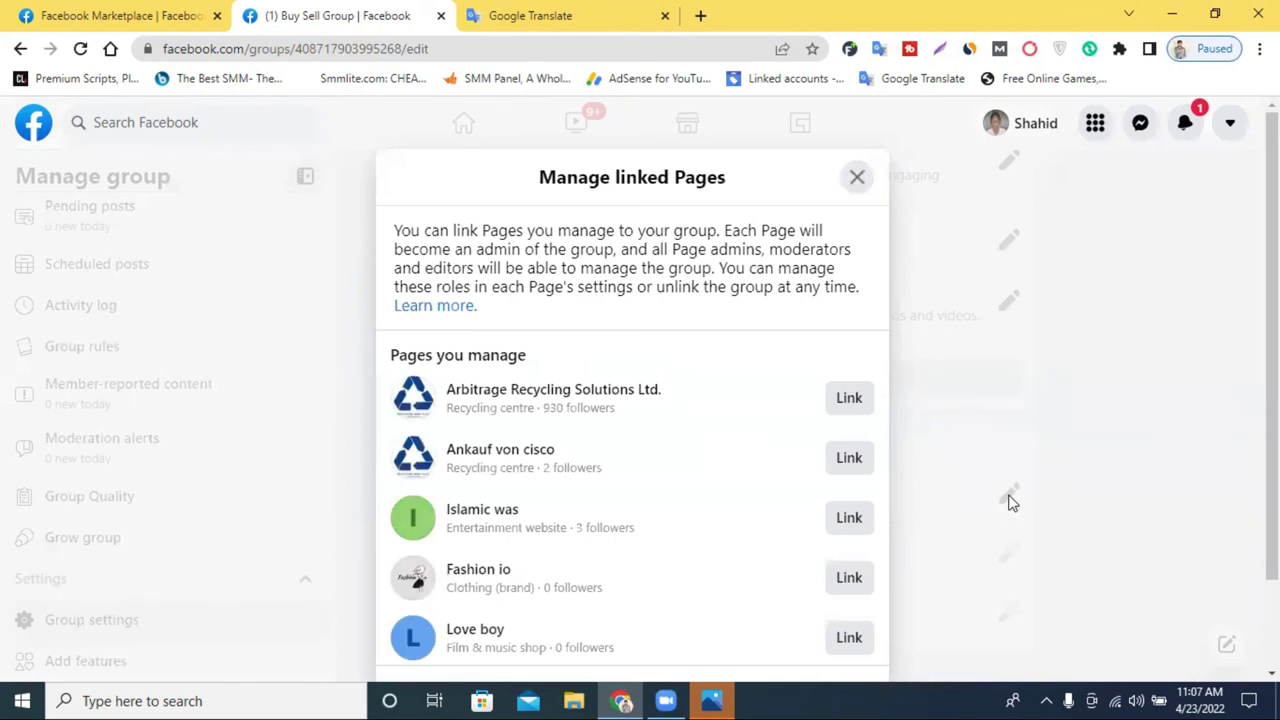
scroll(603, 434, "down", 2)
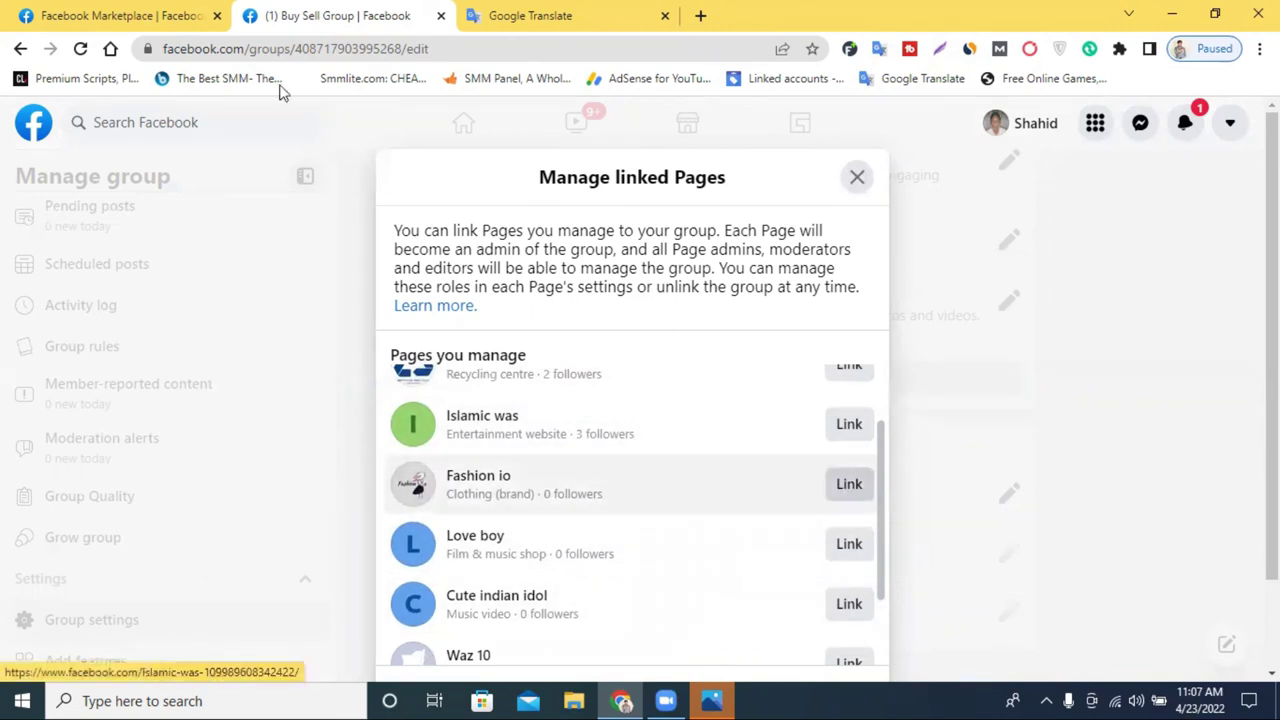
left_click(137, 12)
left_click(335, 12)
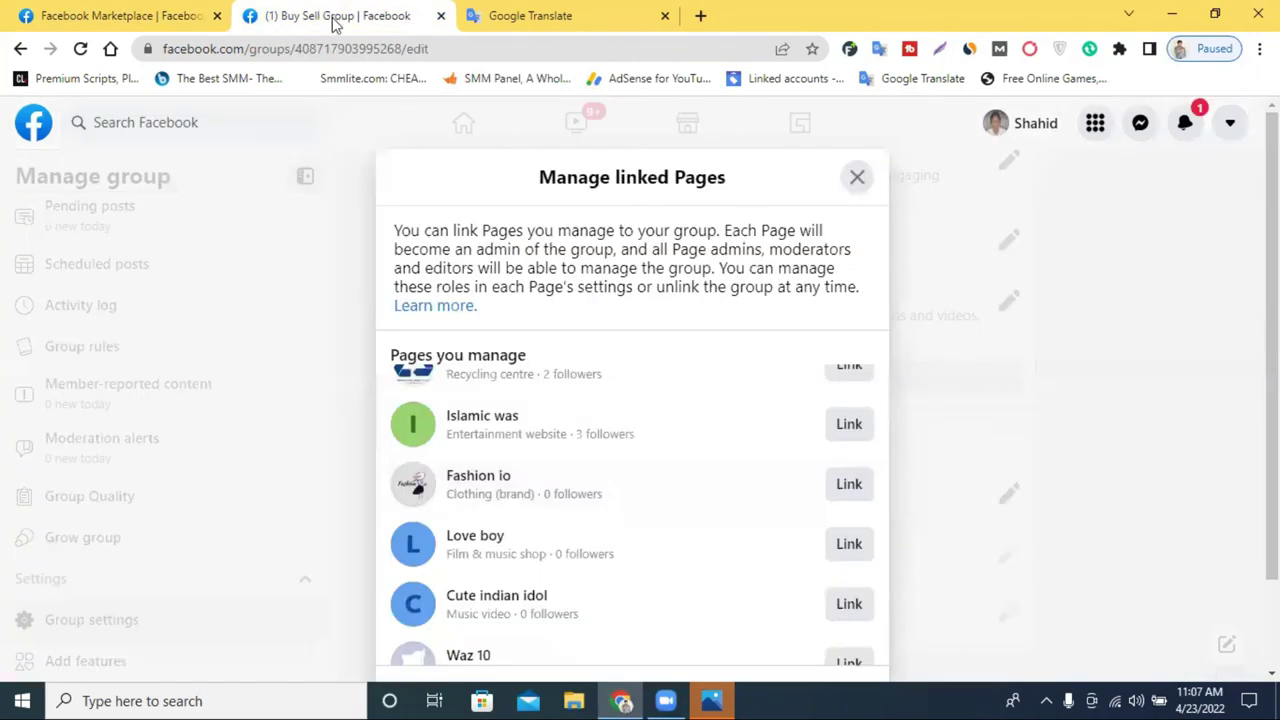
scroll(768, 502, "down", 2)
scroll(768, 502, "down", 2)
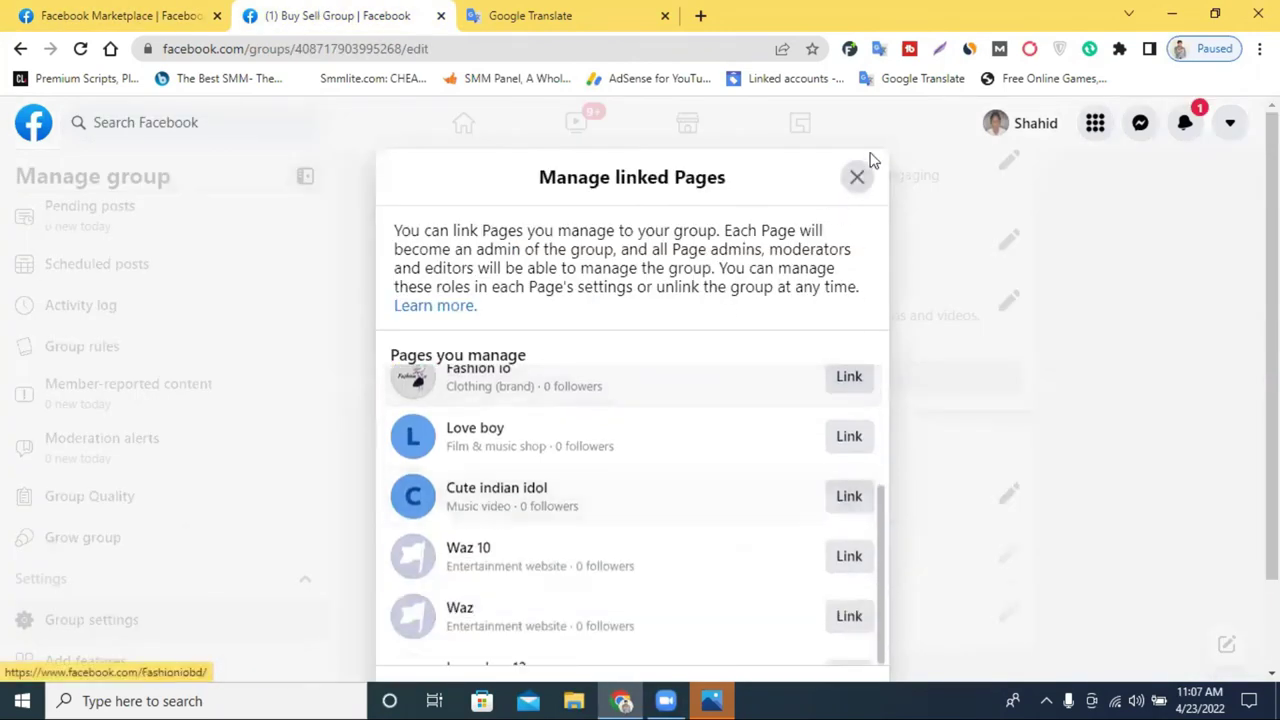
left_click(857, 177)
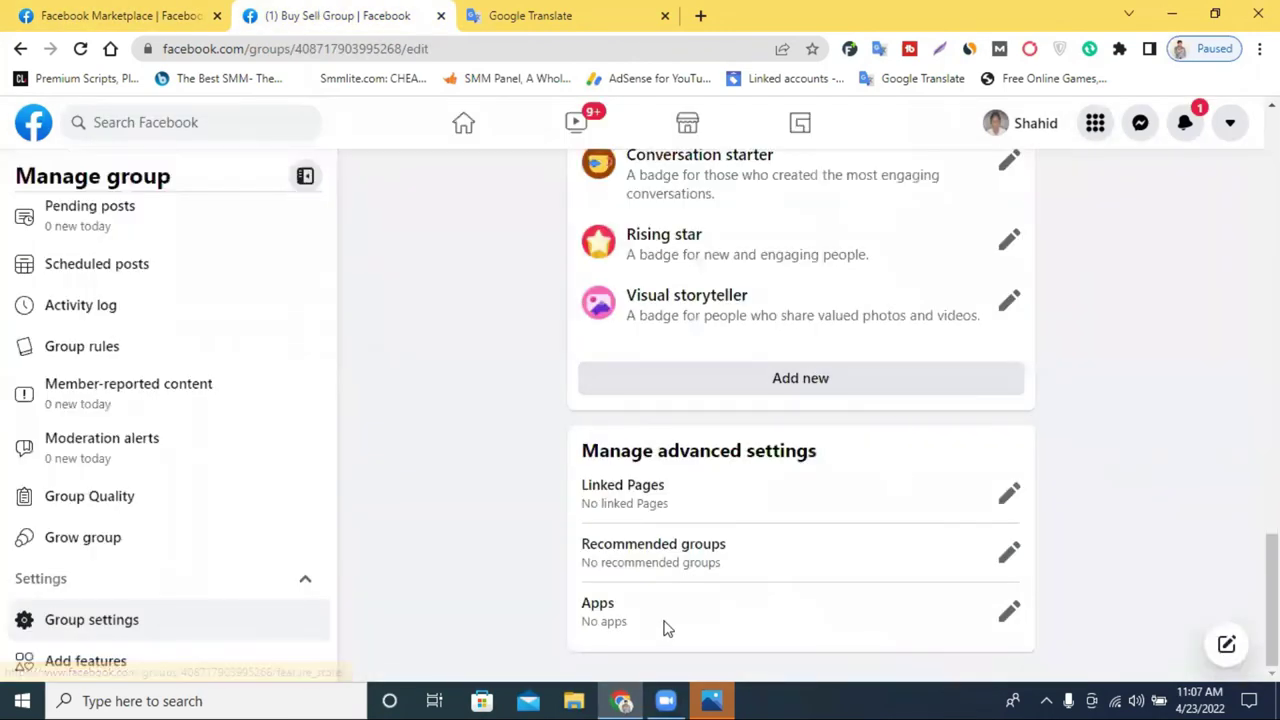
Step: Review the groups that can be recommended to members and close the list without recommending any
left_click(1008, 552)
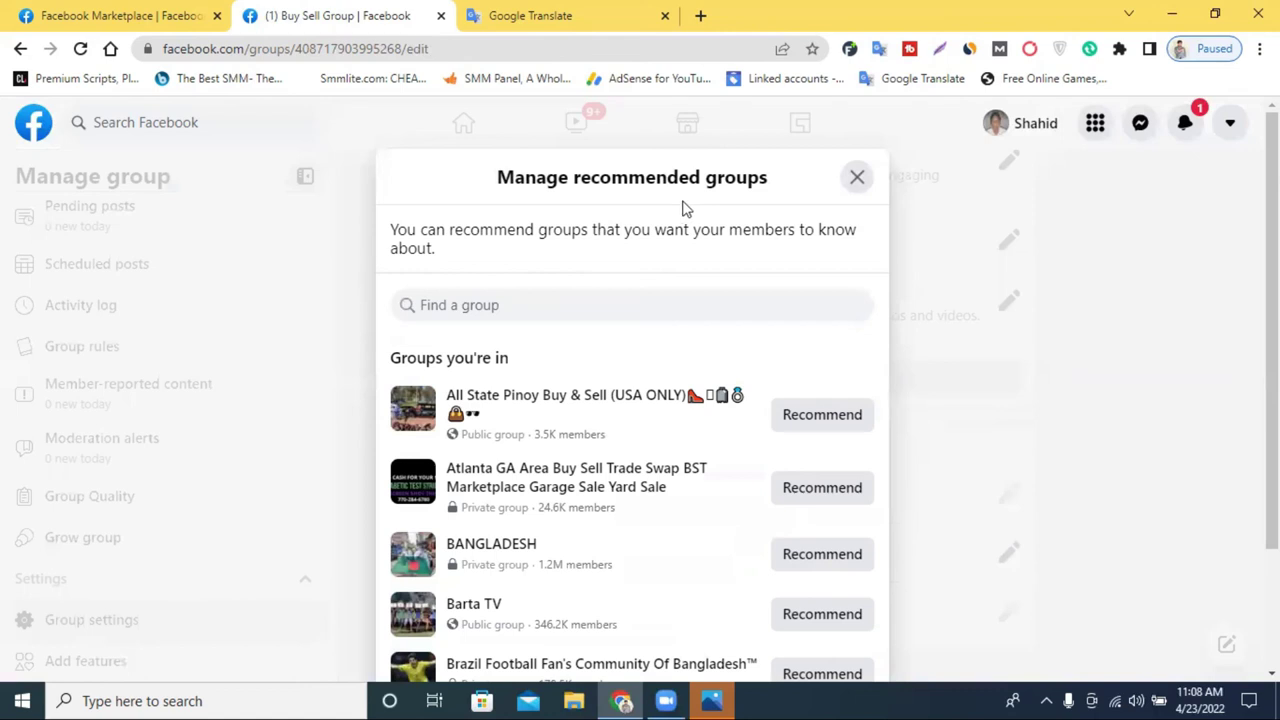
scroll(645, 432, "down", 1)
scroll(780, 458, "up", 1)
left_click(857, 177)
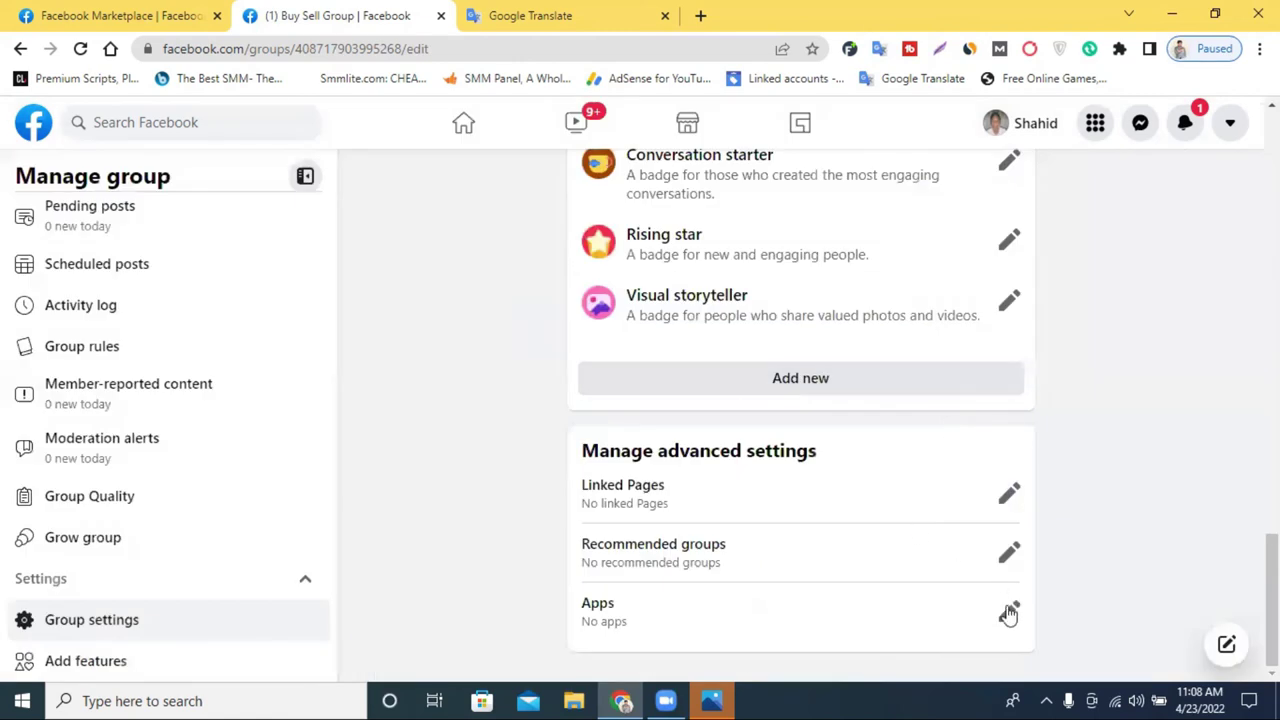
Step: Check the group's apps in the advanced settings, close them without a change, and look over the group settings again
left_click(1008, 612)
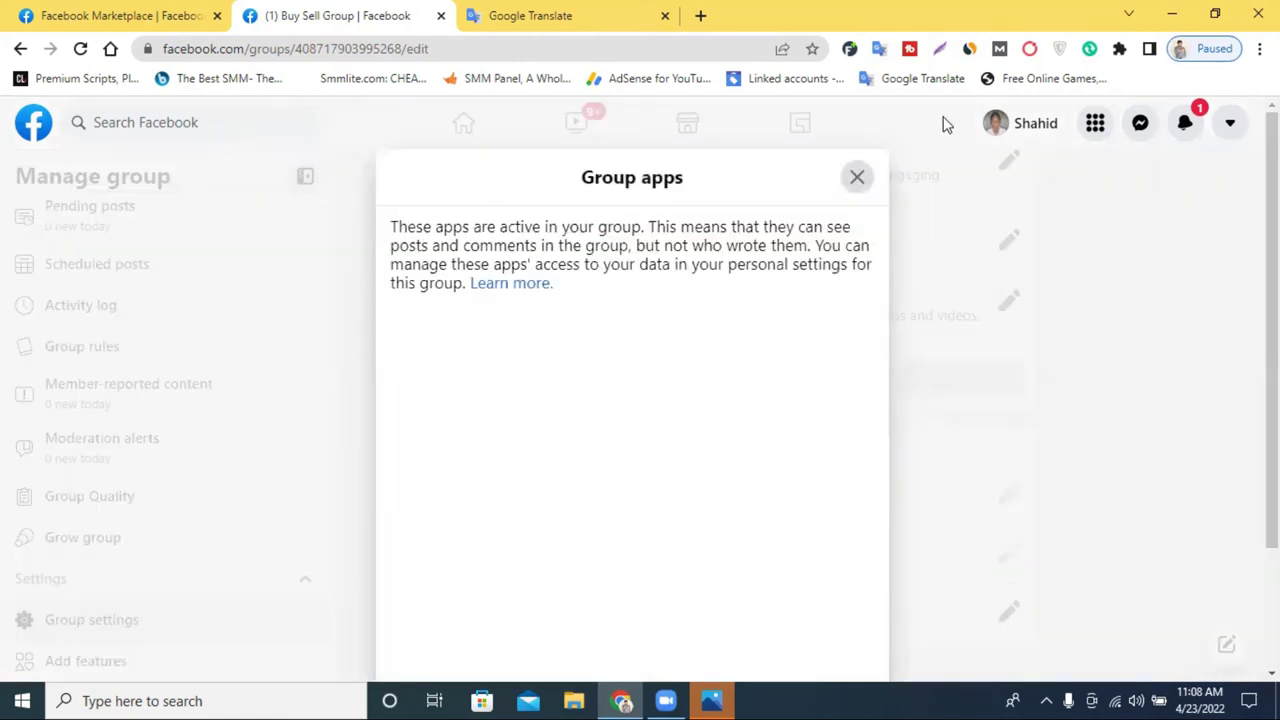
left_click(856, 176)
scroll(740, 380, "up", 5)
scroll(786, 398, "up", 9)
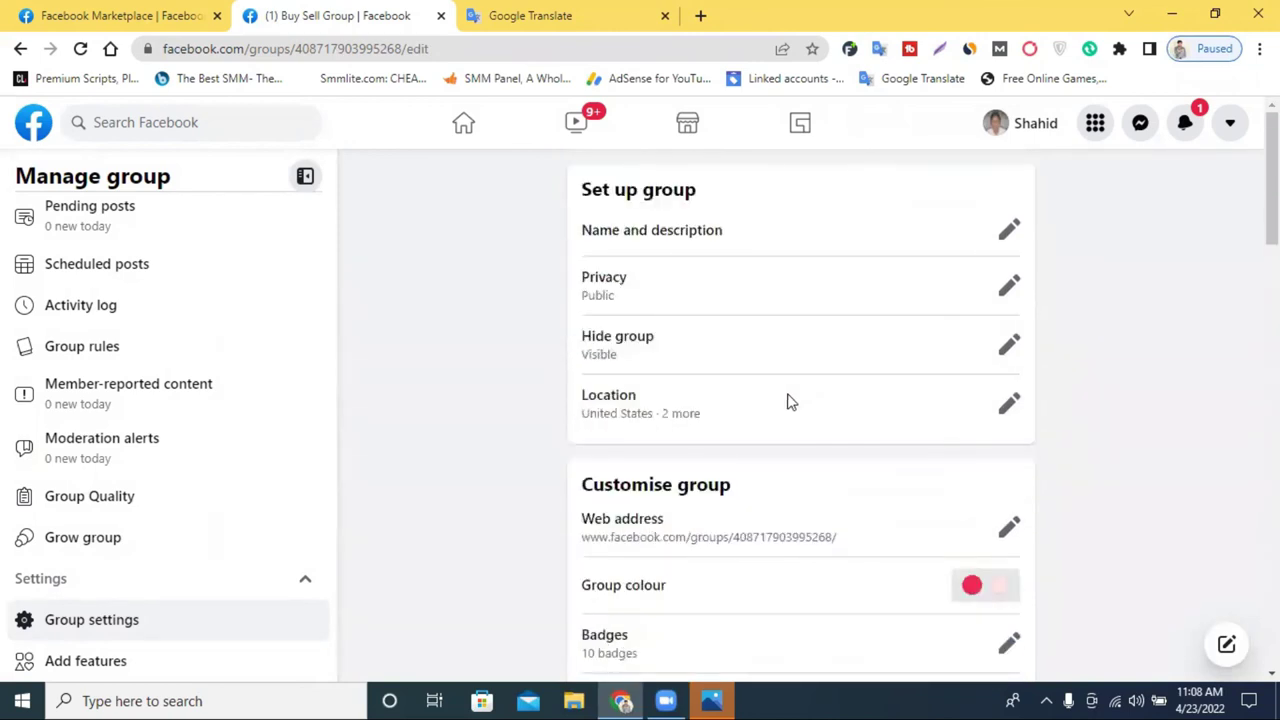
scroll(600, 400, "down", 5)
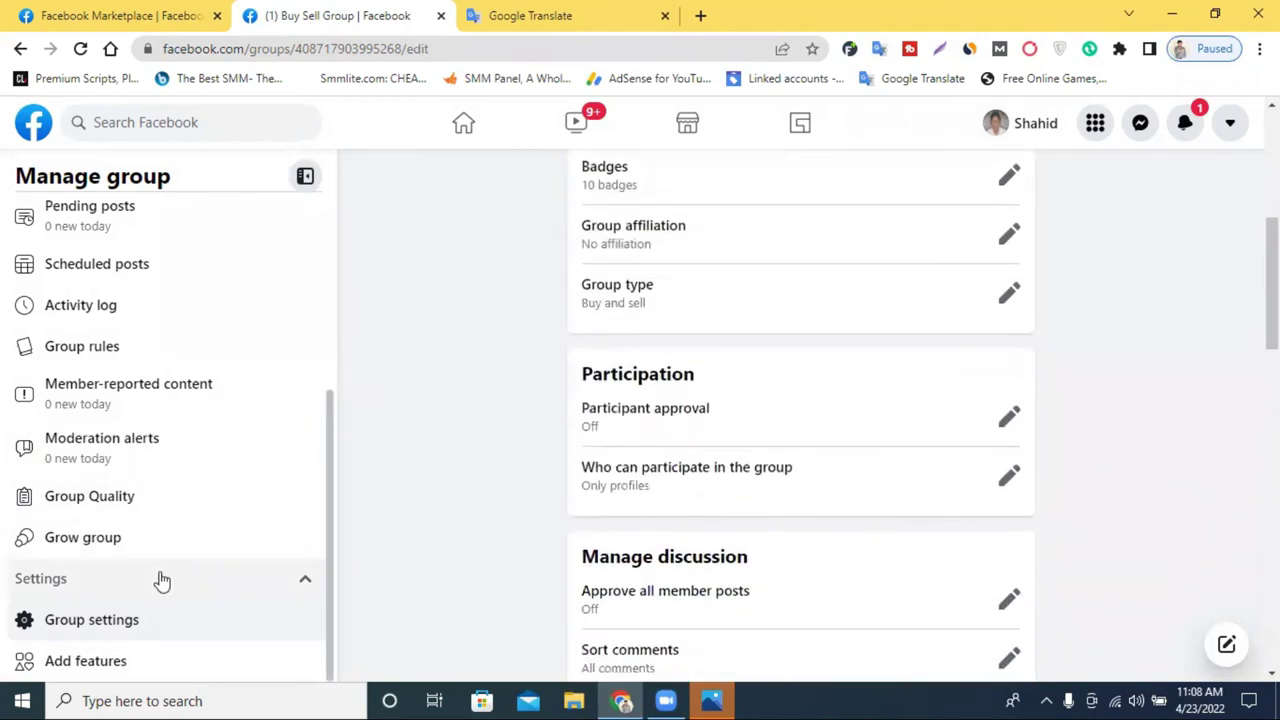
Step: Try to open the group's Add features page, and return to the group settings
left_click(104, 676)
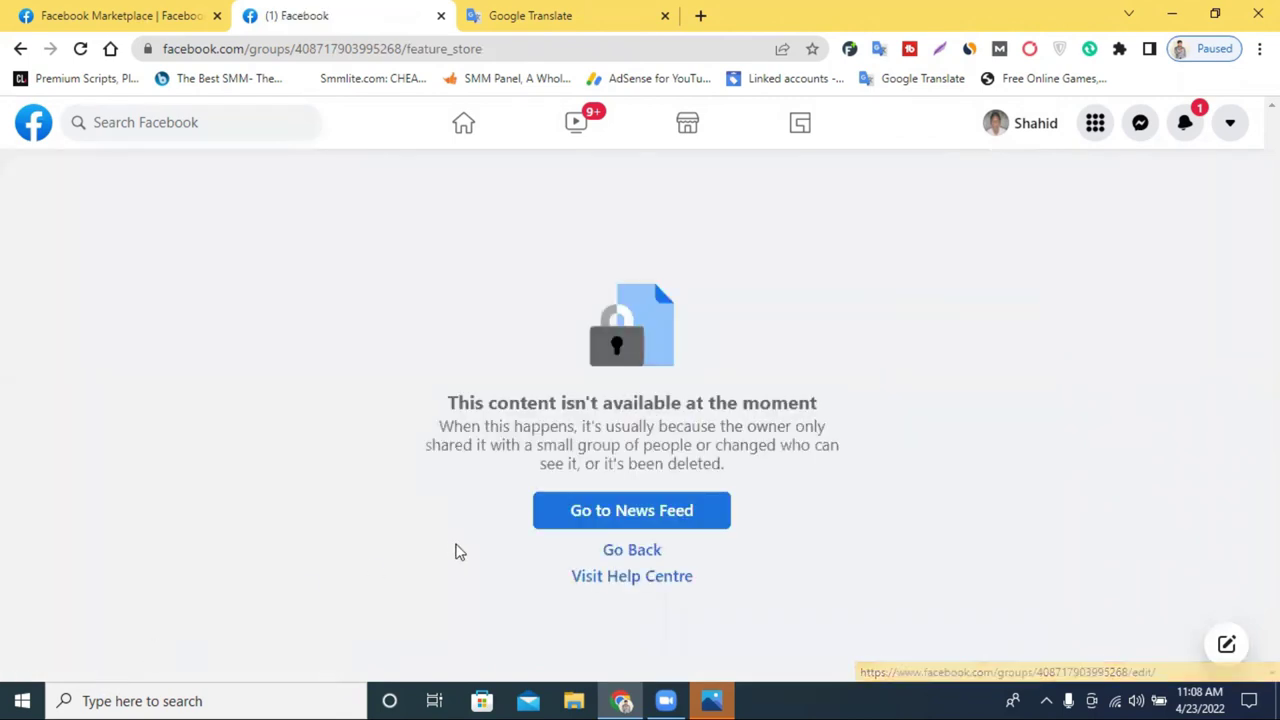
left_click(16, 56)
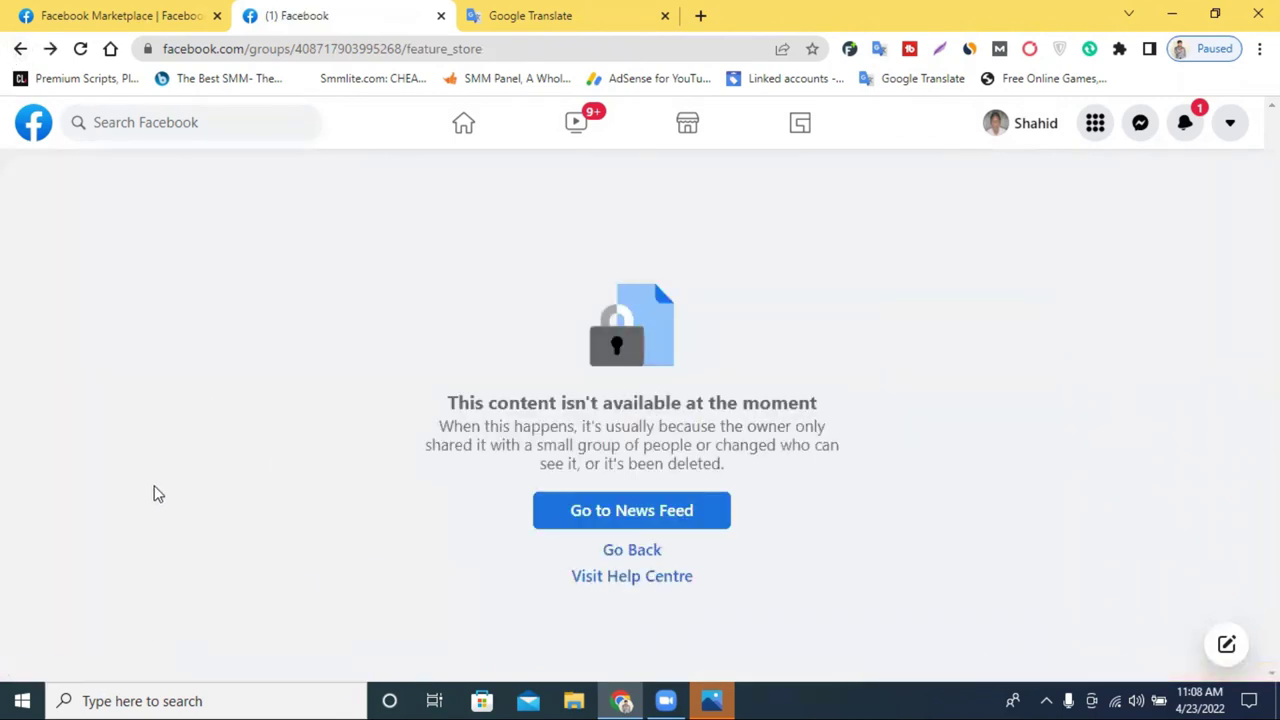
left_click(20, 48)
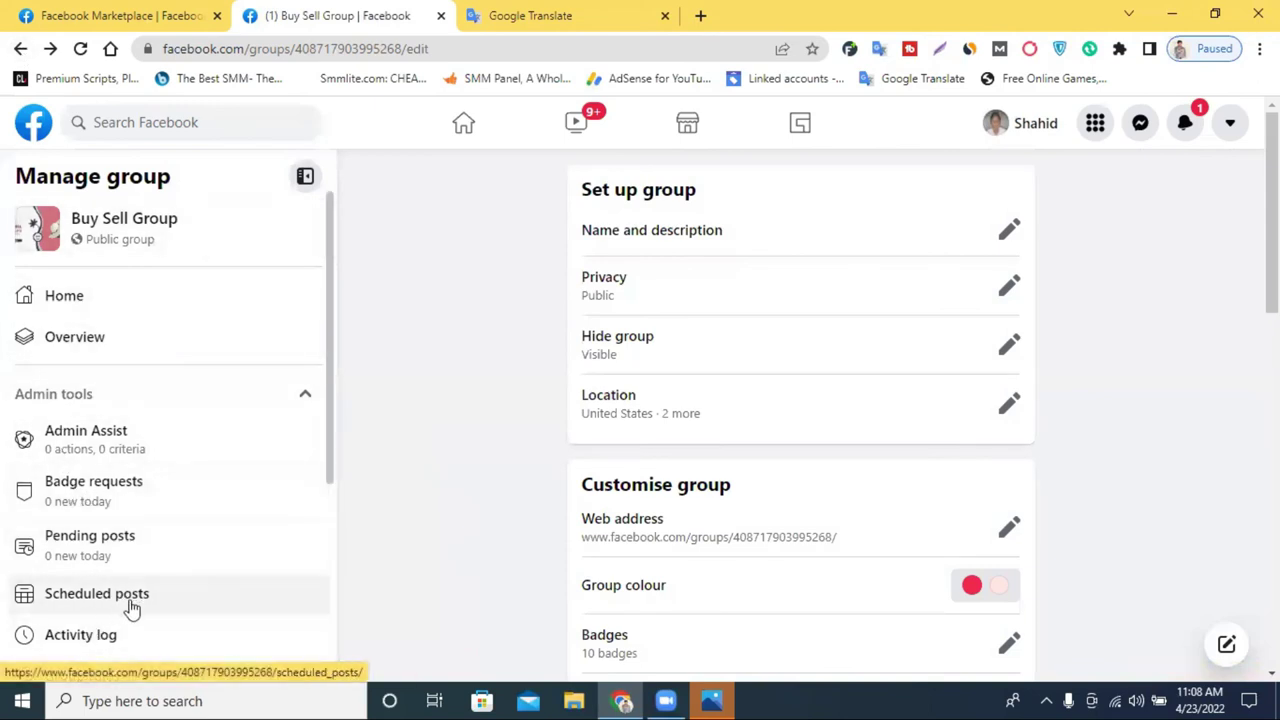
Step: Review the group rules page and the member-reported content page without changing anything
scroll(125, 605, "down", 1)
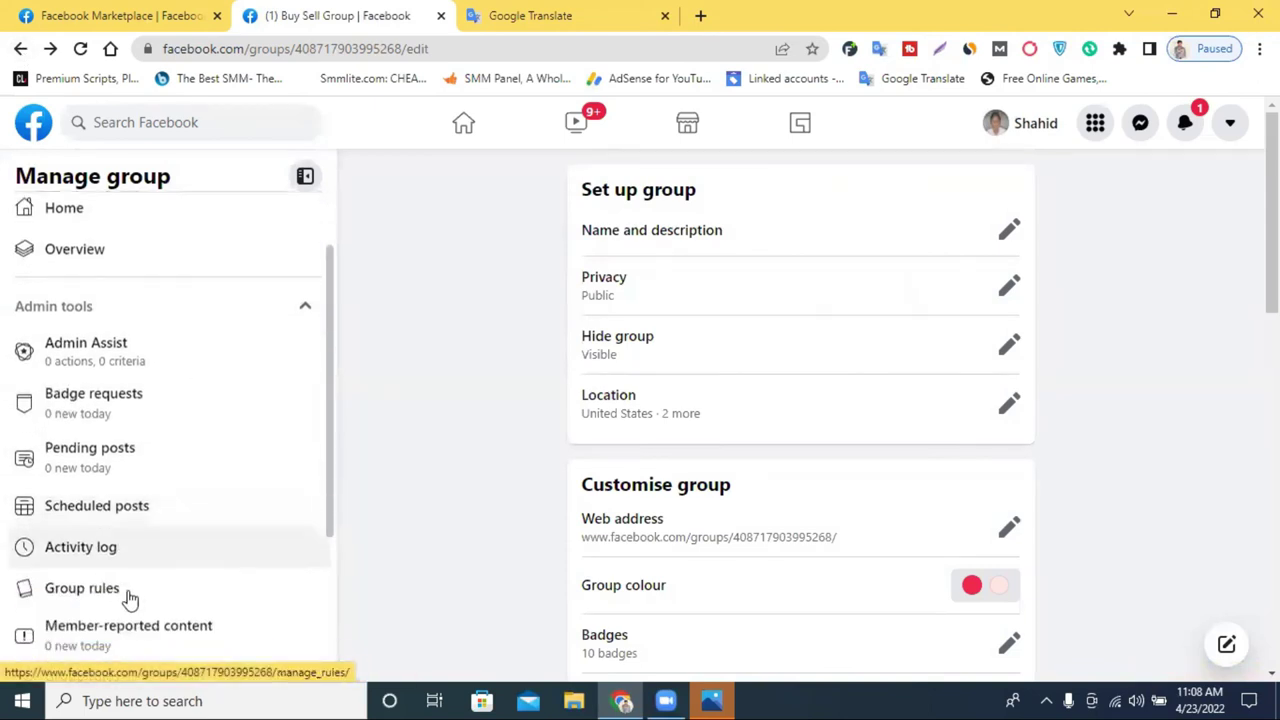
scroll(140, 540, "down", 1)
left_click(106, 502)
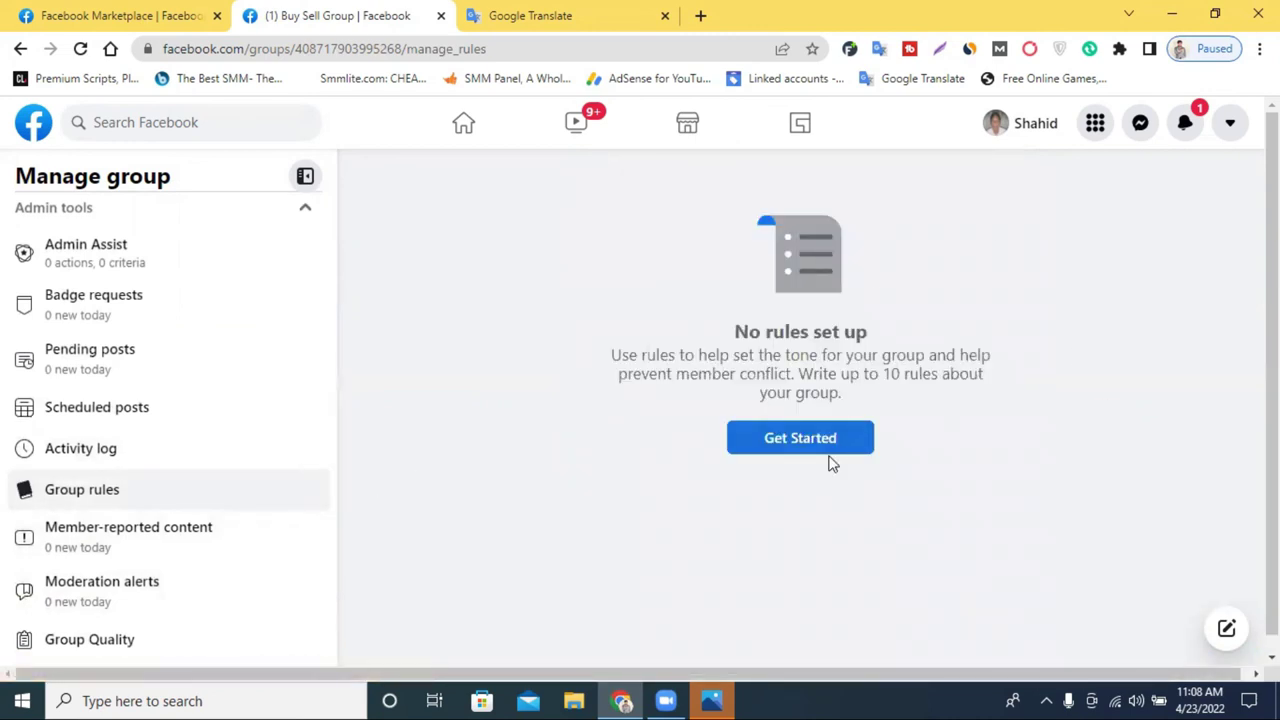
left_click(132, 557)
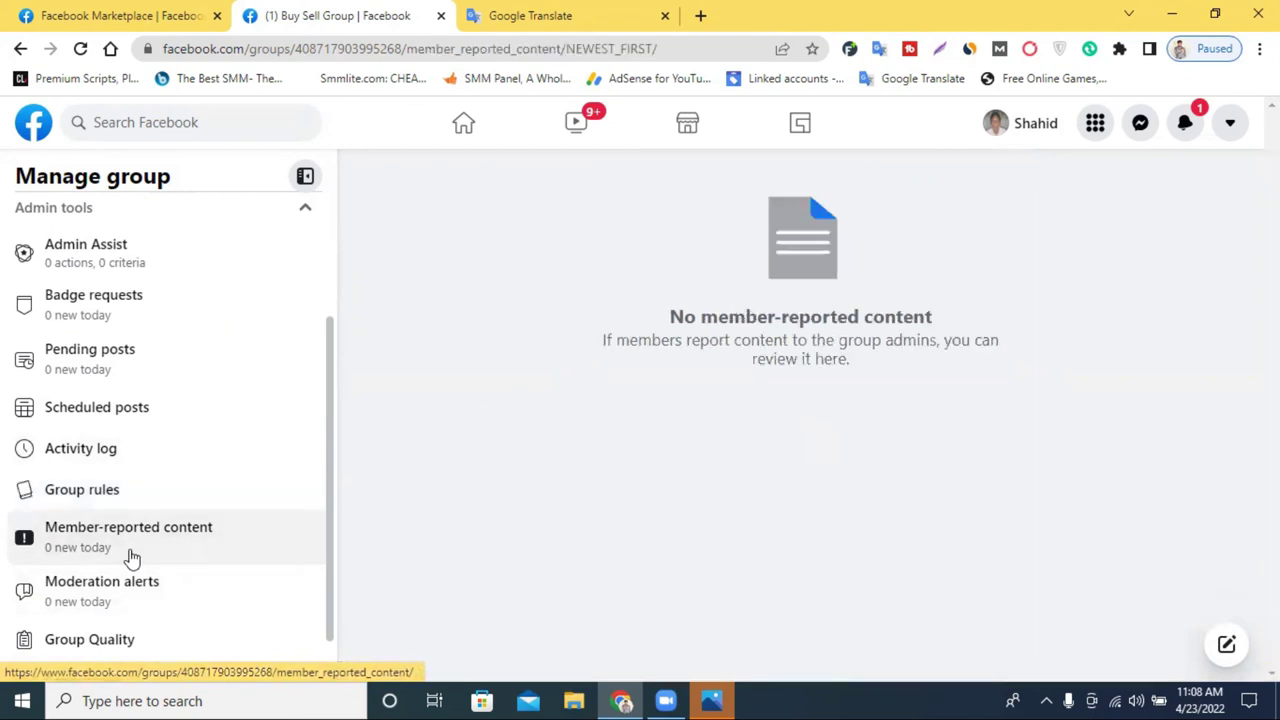
Step: Review the Group Quality page and the Grow group suggestion preference
scroll(224, 549, "down", 1)
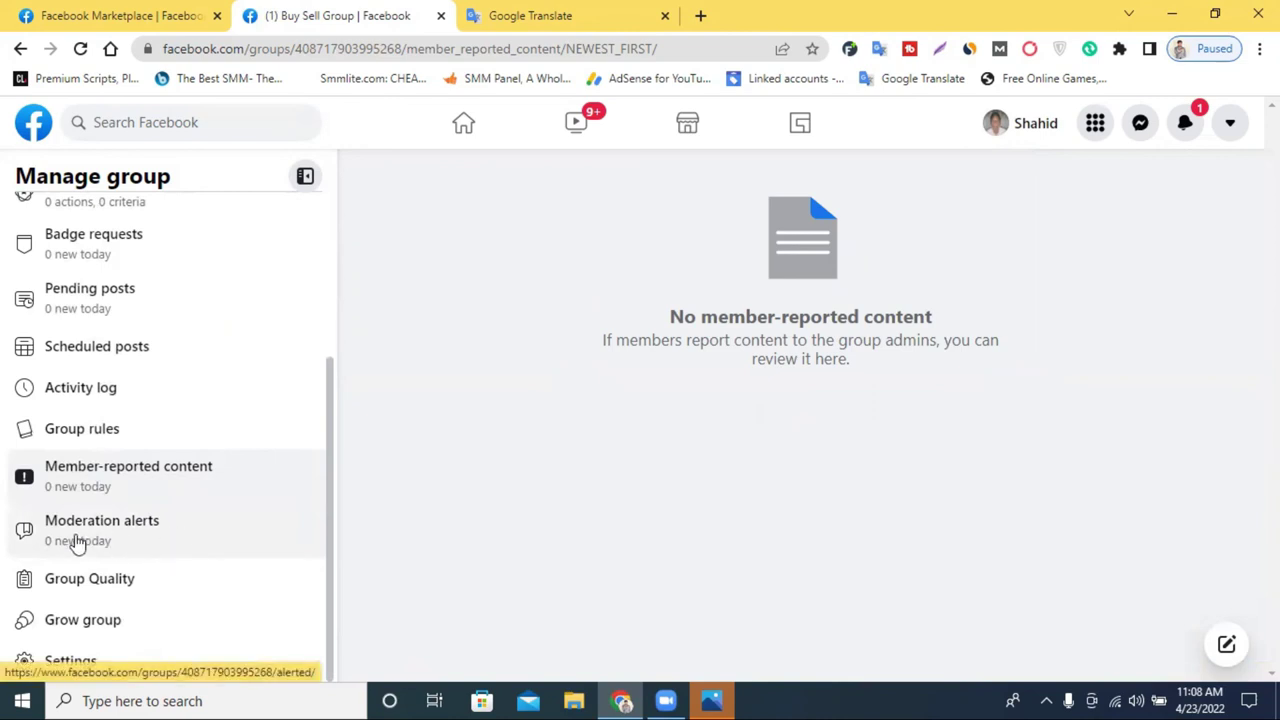
left_click(104, 594)
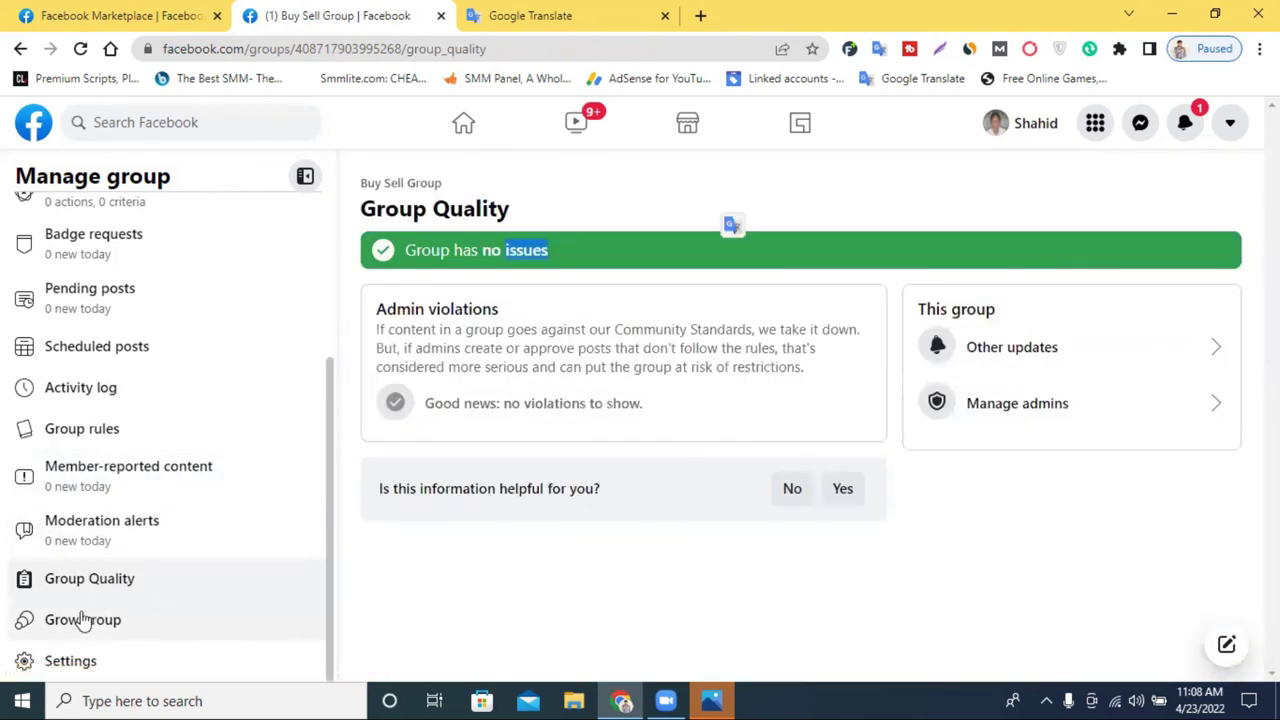
left_click(122, 632)
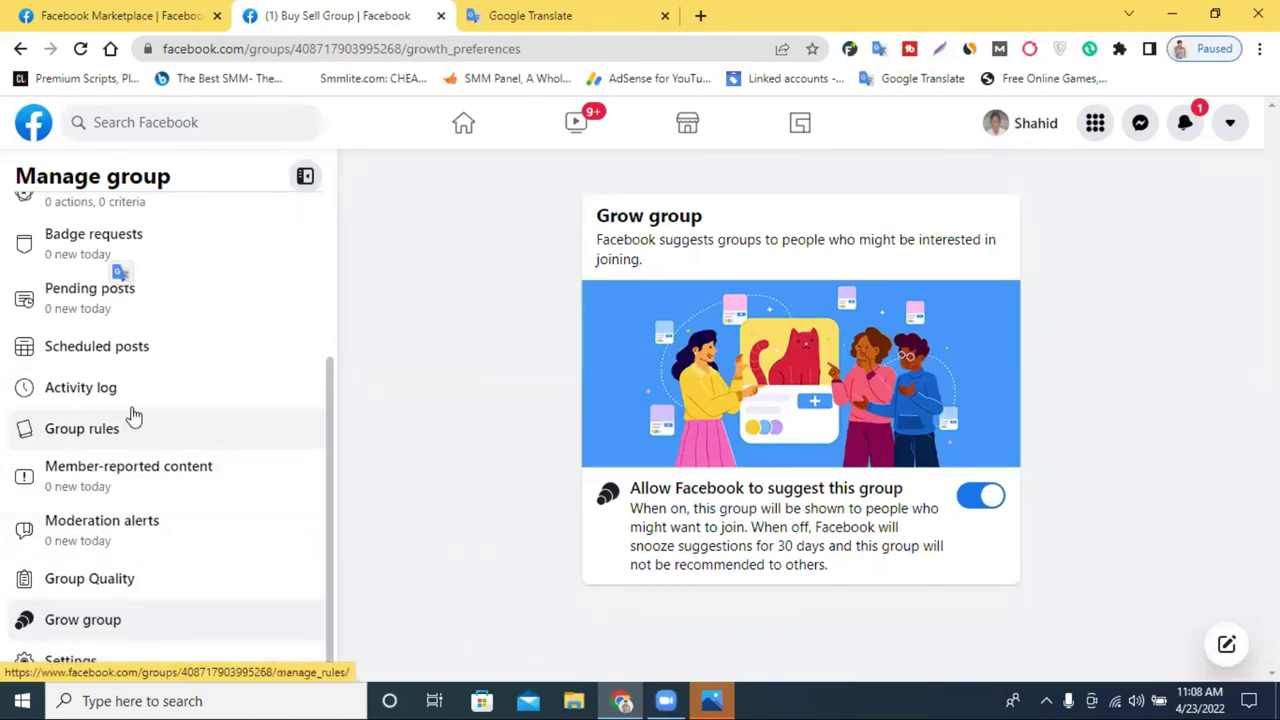
Step: Look over the remaining admin tools and reopen the group settings page
scroll(128, 414, "up", 3)
scroll(130, 414, "down", 2)
left_click(88, 664)
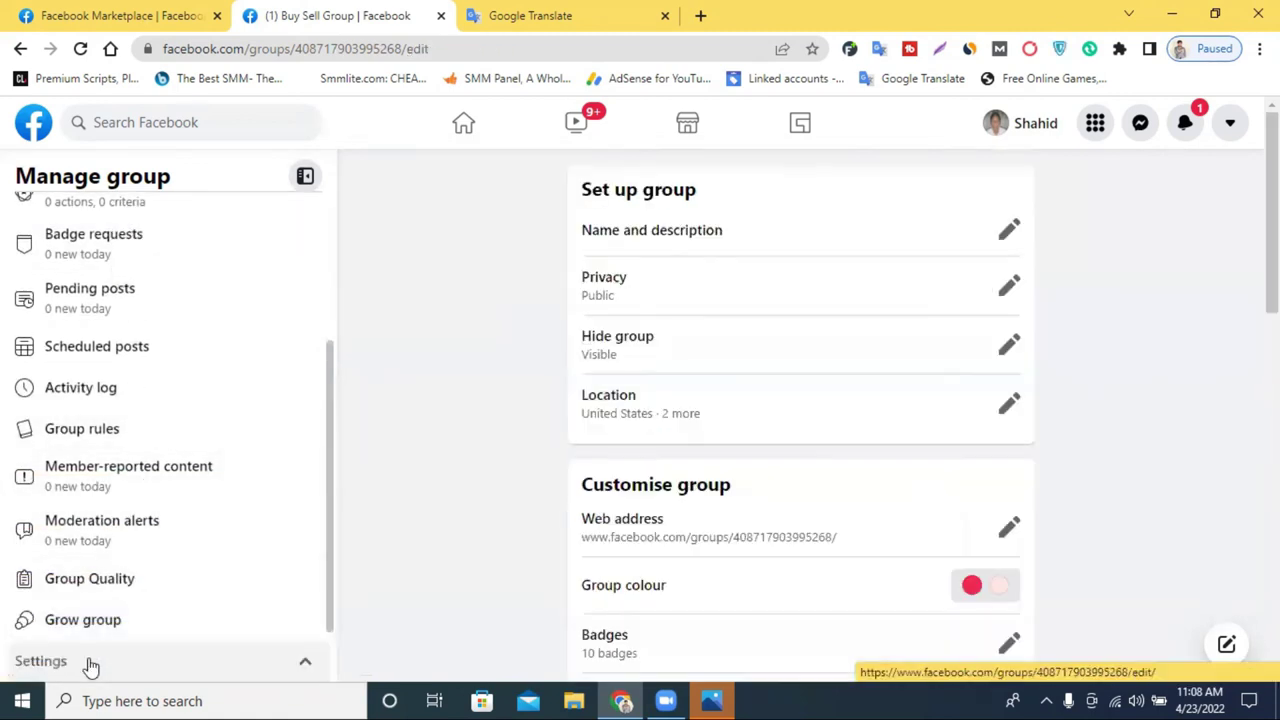